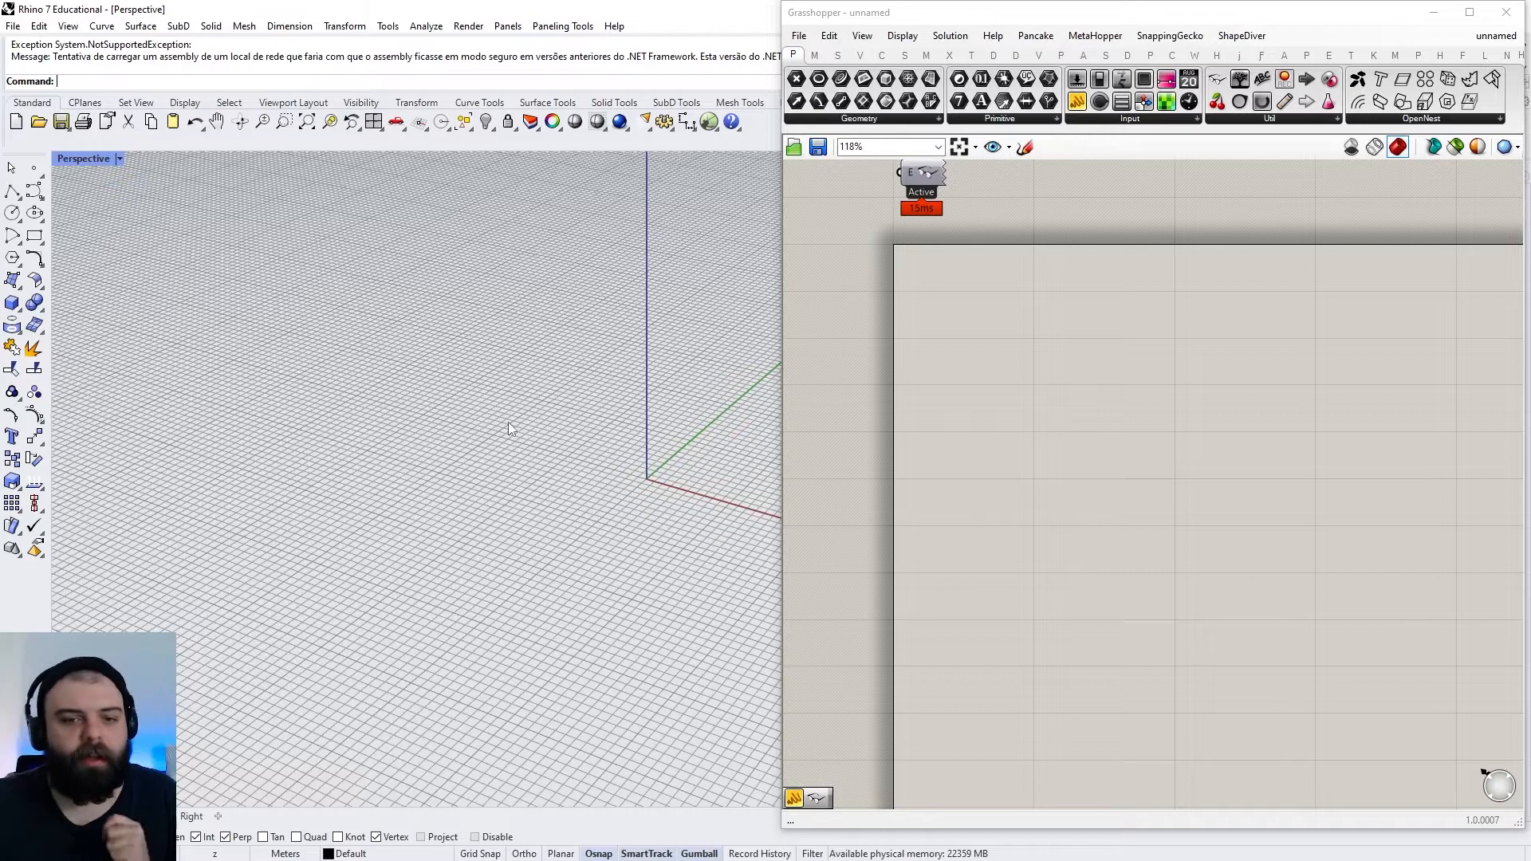
{"action": "right_click_drag", "start_coordinate": [263, 369], "coordinate": [272, 414]}
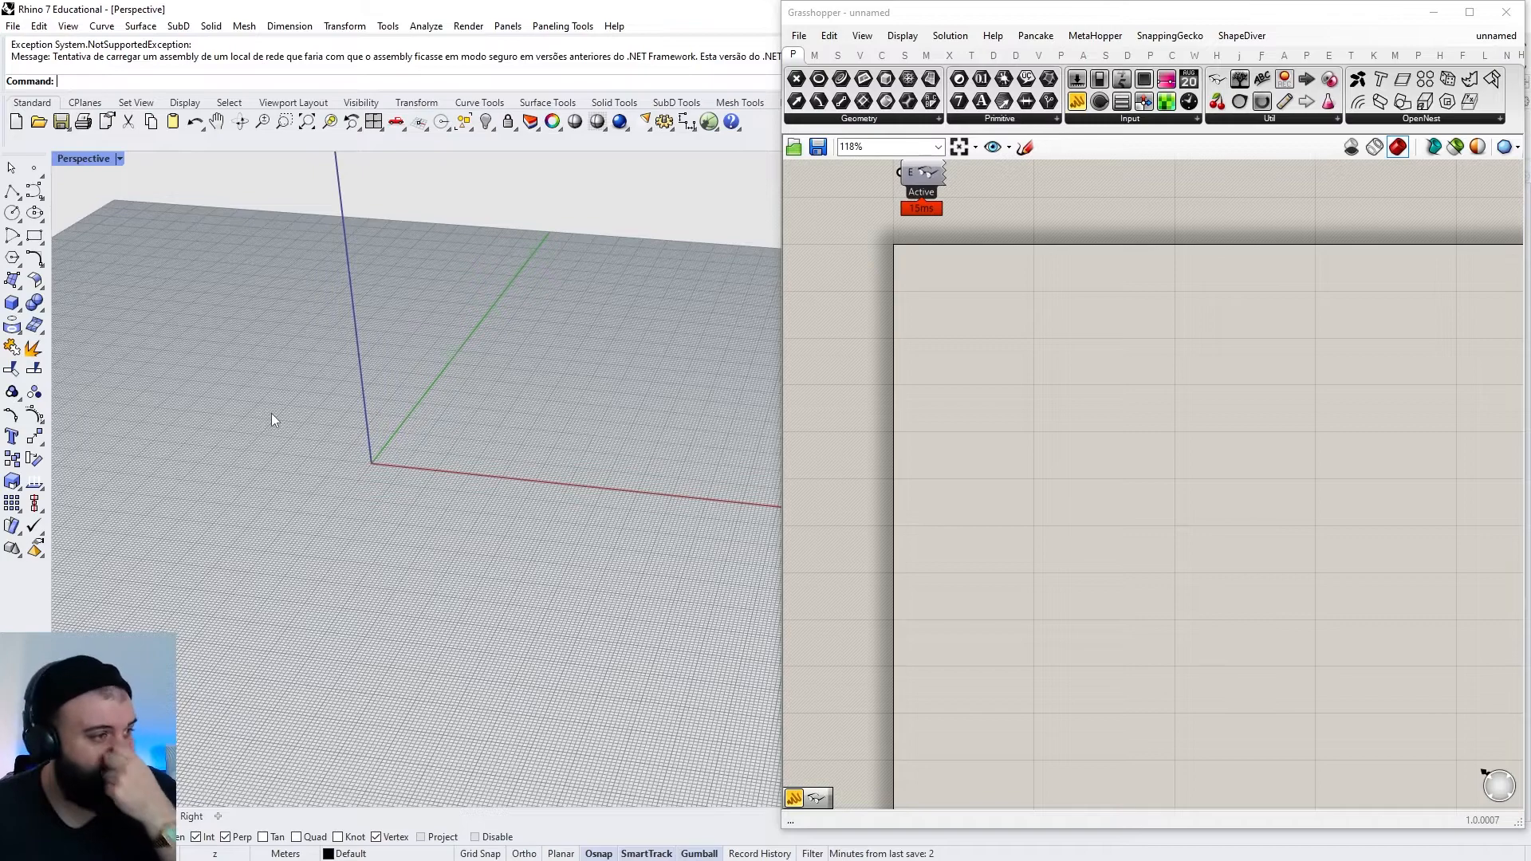
{"action": "right_click_drag", "start_coordinate": [409, 339], "coordinate": [418, 388]}
{"action": "mouse_move", "coordinate": [243, 341]}
{"action": "right_mouse_down"}
{"action": "mouse_move", "coordinate": [274, 370]}
{"action": "mouse_move", "coordinate": [289, 301]}
{"action": "mouse_move", "coordinate": [268, 345]}
{"action": "right_mouse_up"}
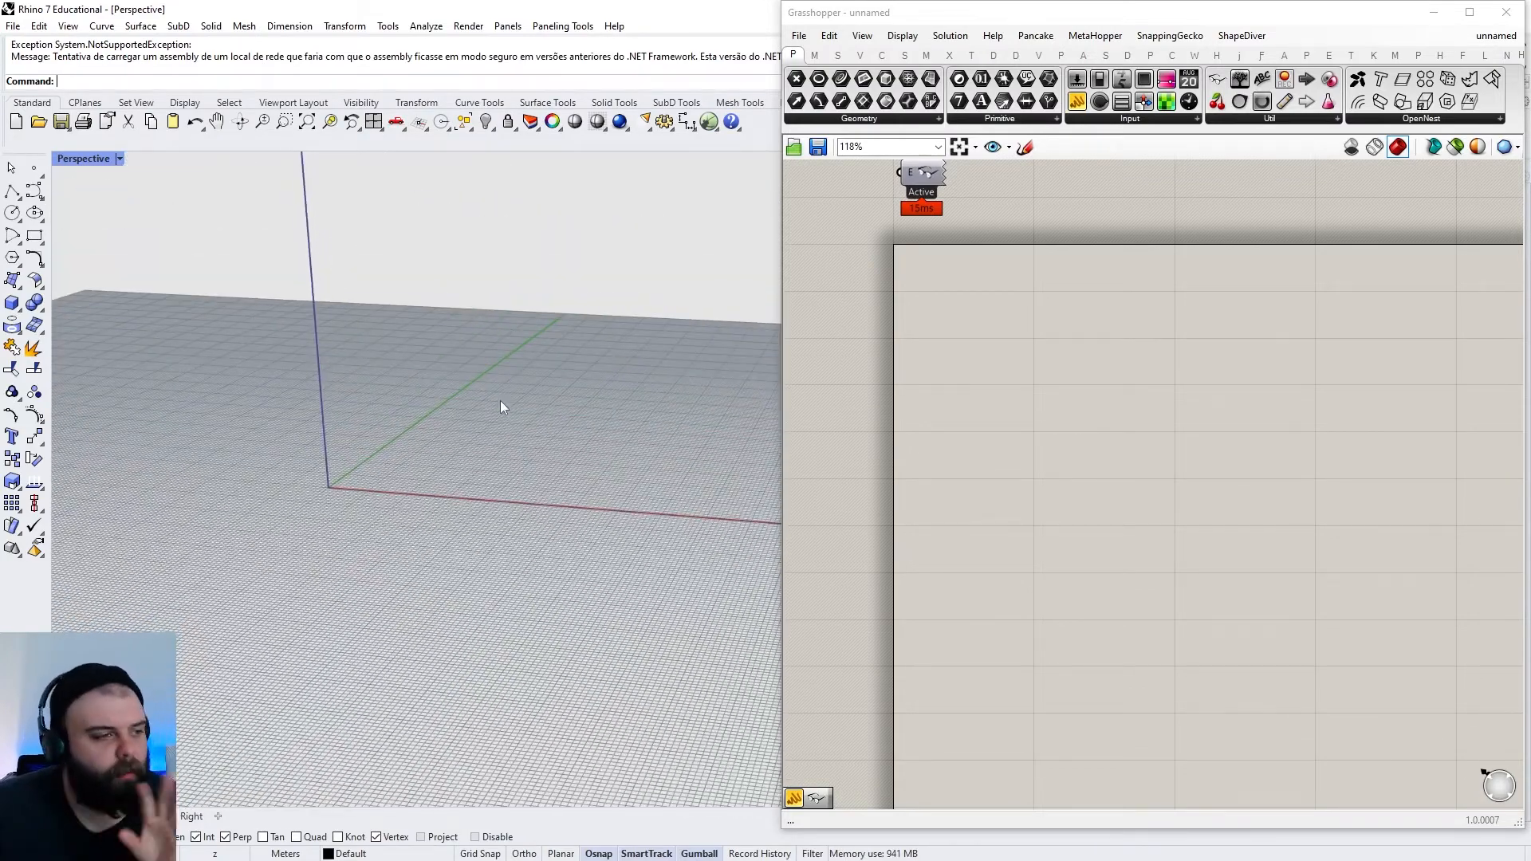
{"action": "right_click_drag", "start_coordinate": [501, 401], "coordinate": [479, 451]}
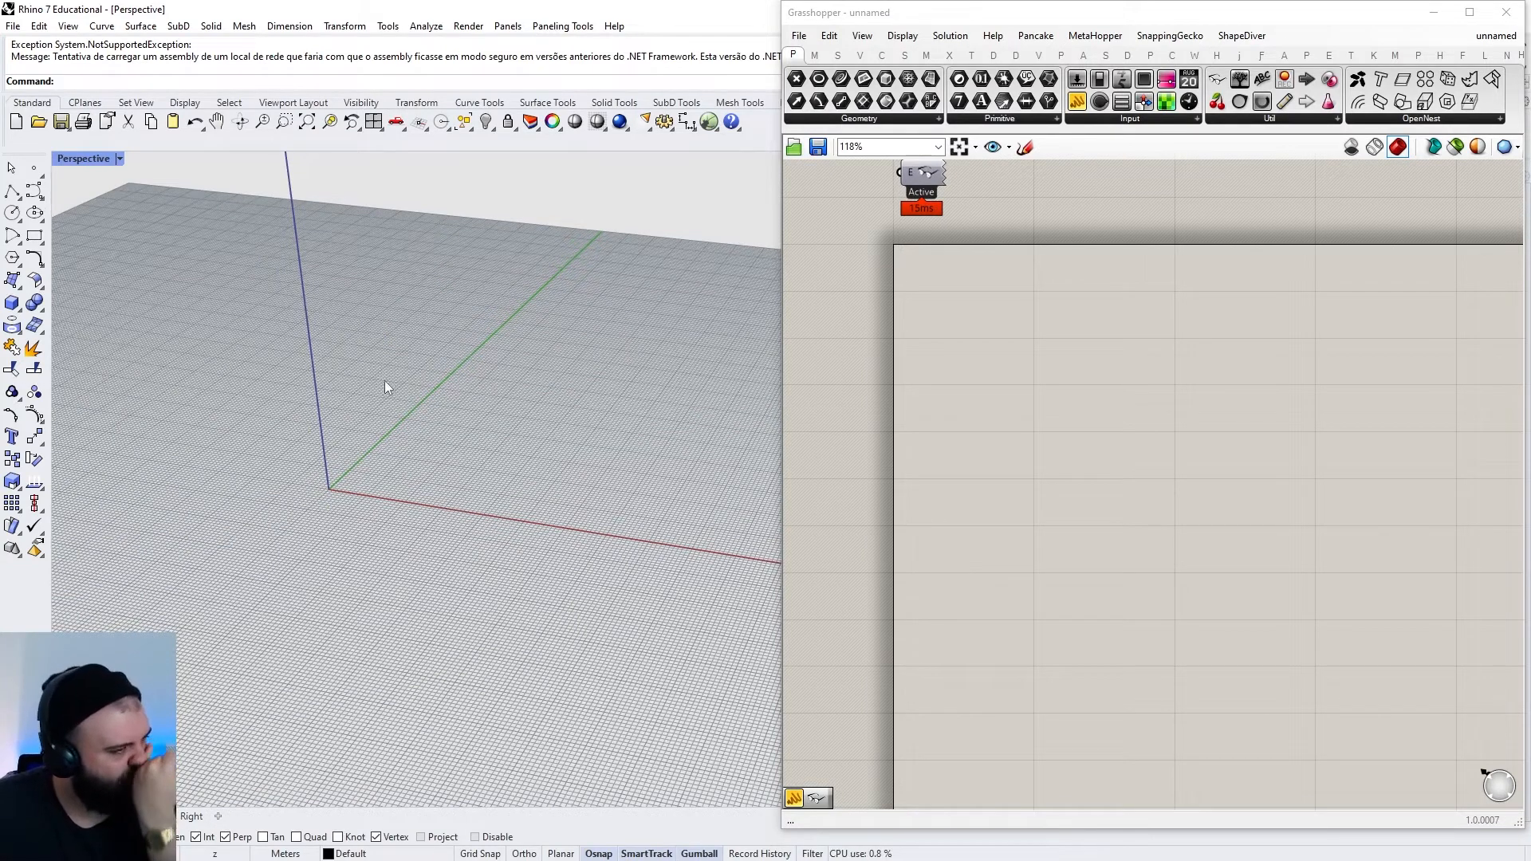
Start a polyline on the ground plane near the origin with a 15 m first segment parallel to the red X axis
{"action": "left_click", "coordinate": [11, 196]}
{"action": "scroll", "coordinate": [442, 530], "scroll_direction": "down", "scroll_amount": 2}
{"action": "right_click_drag", "start_coordinate": [443, 529], "coordinate": [396, 542]}
{"action": "scroll", "coordinate": [388, 527], "scroll_direction": "down", "scroll_amount": 5}
{"action": "scroll", "coordinate": [385, 540], "scroll_direction": "up", "scroll_amount": 5}
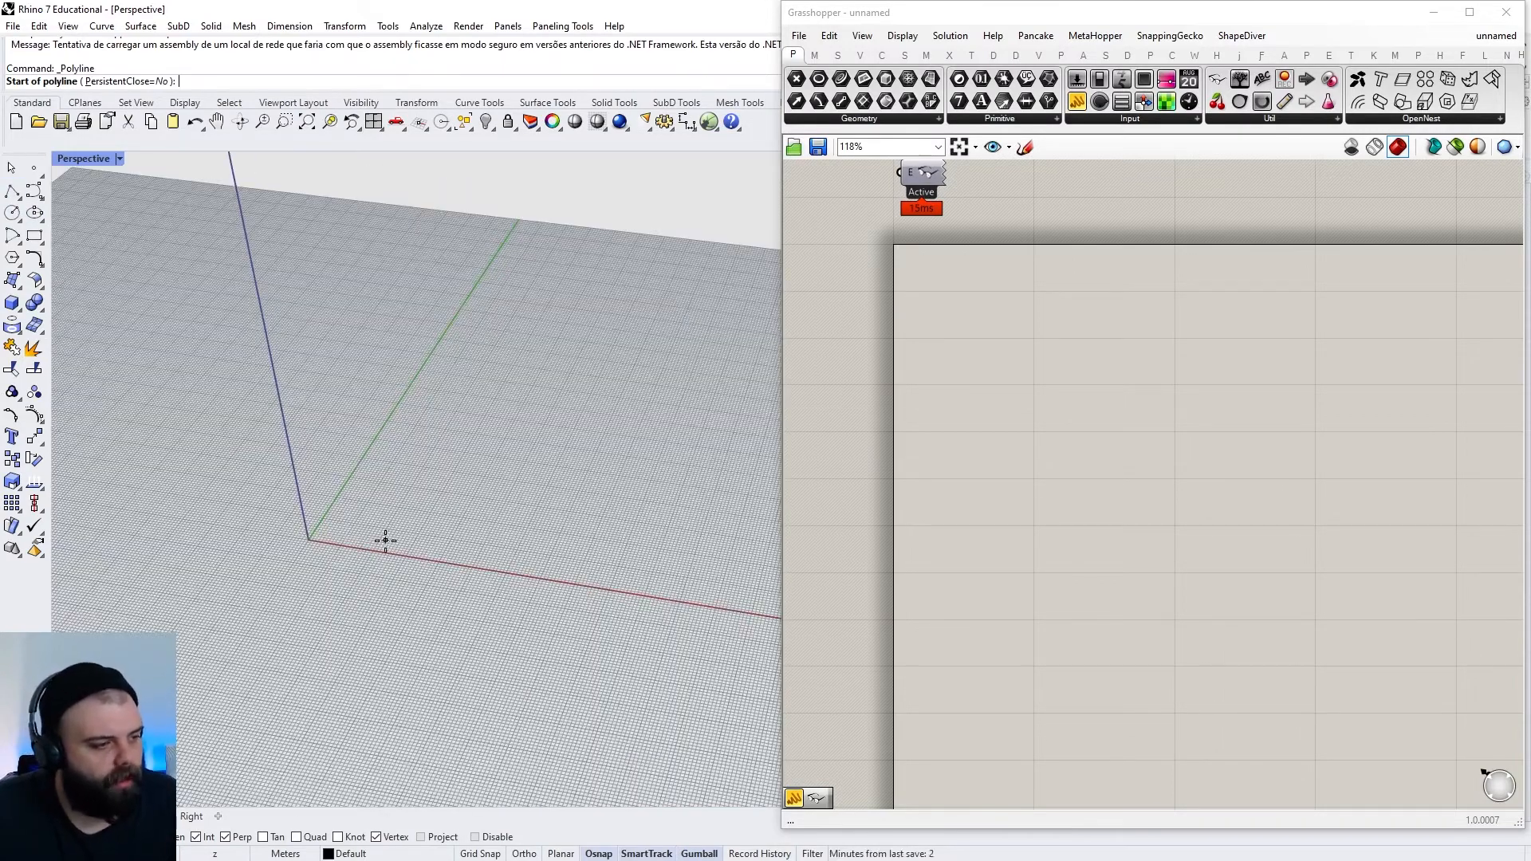
{"action": "left_click", "coordinate": [365, 535]}
{"action": "scroll", "coordinate": [483, 554], "scroll_direction": "up", "scroll_amount": 5}
{"action": "type", "text": "15"}
{"action": "key", "text": "Return"}
{"action": "left_click", "coordinate": [506, 569], "text": "shift"}
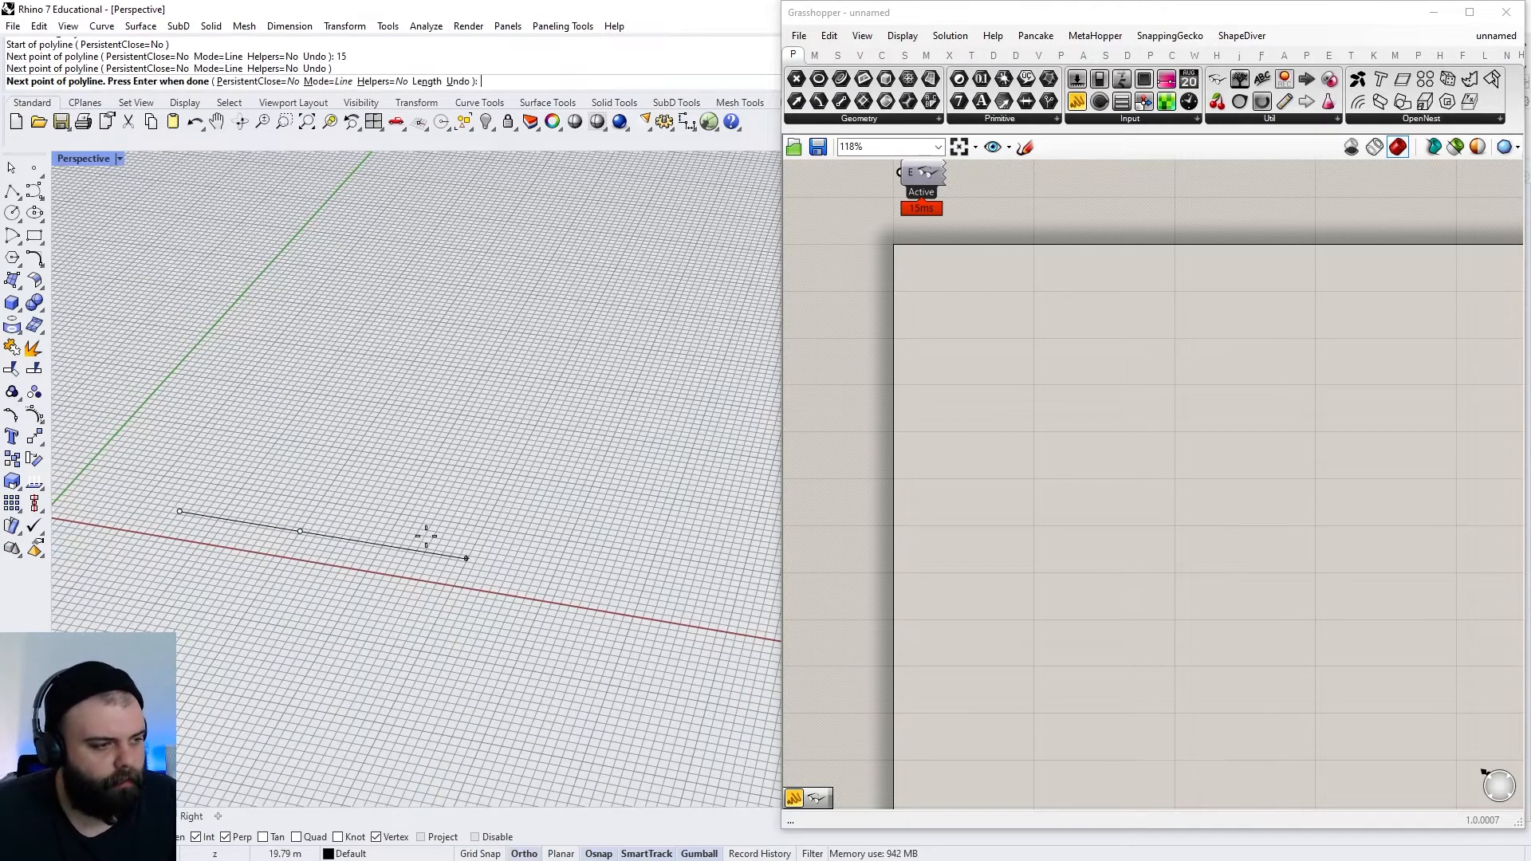
Add an 8 m polyline segment parallel to the green Y axis from the end of the 15 m segment
{"action": "scroll", "coordinate": [478, 525], "scroll_direction": "down", "scroll_amount": 4}
{"action": "scroll", "coordinate": [266, 498], "scroll_direction": "up", "scroll_amount": 7}
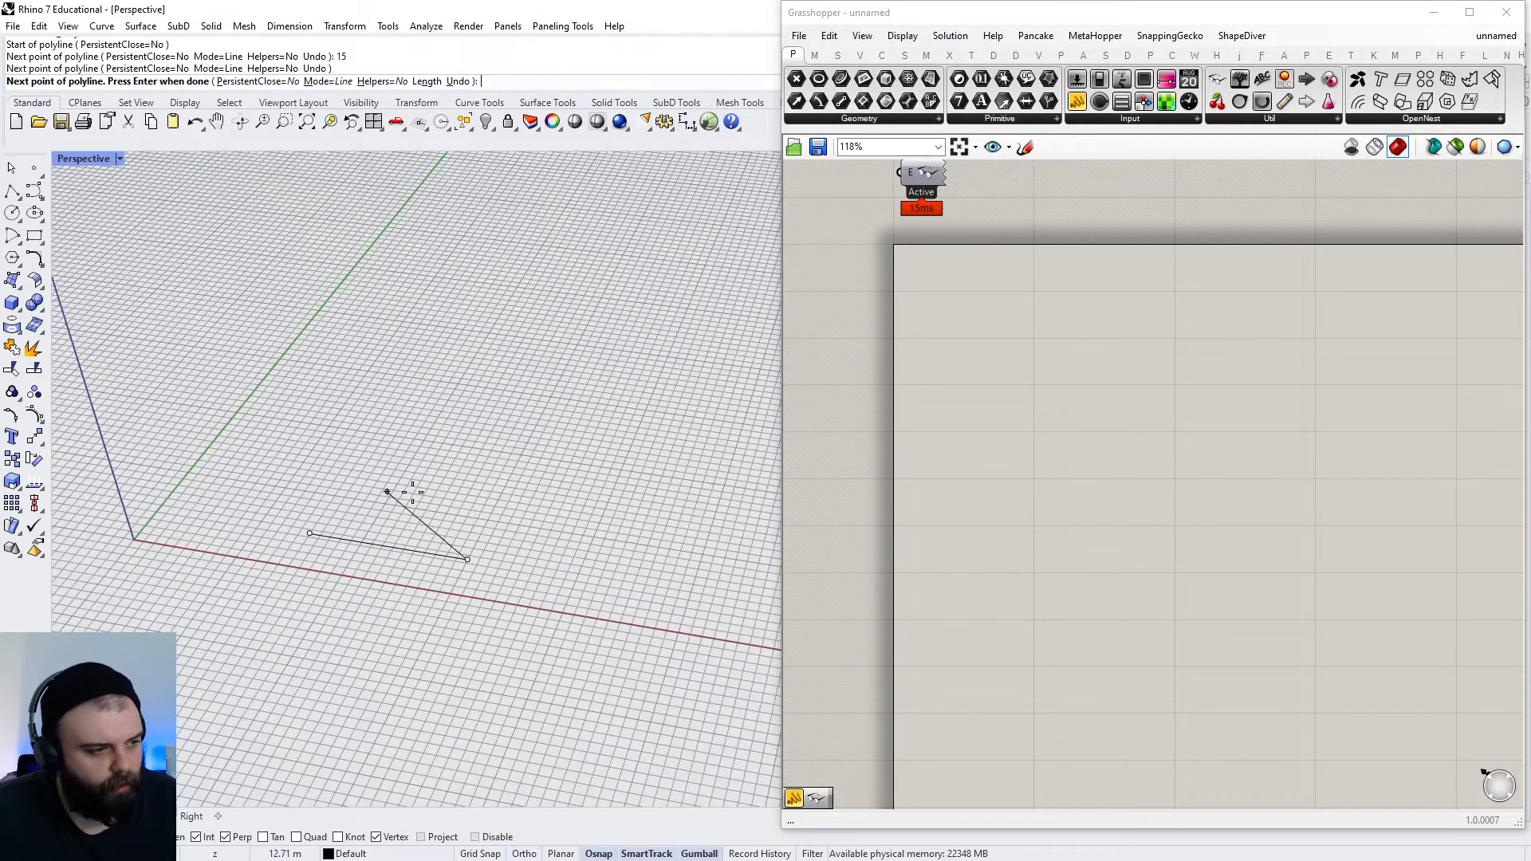
{"action": "type", "text": "8"}
{"action": "key", "text": "Return"}
{"action": "left_click", "coordinate": [486, 498]}
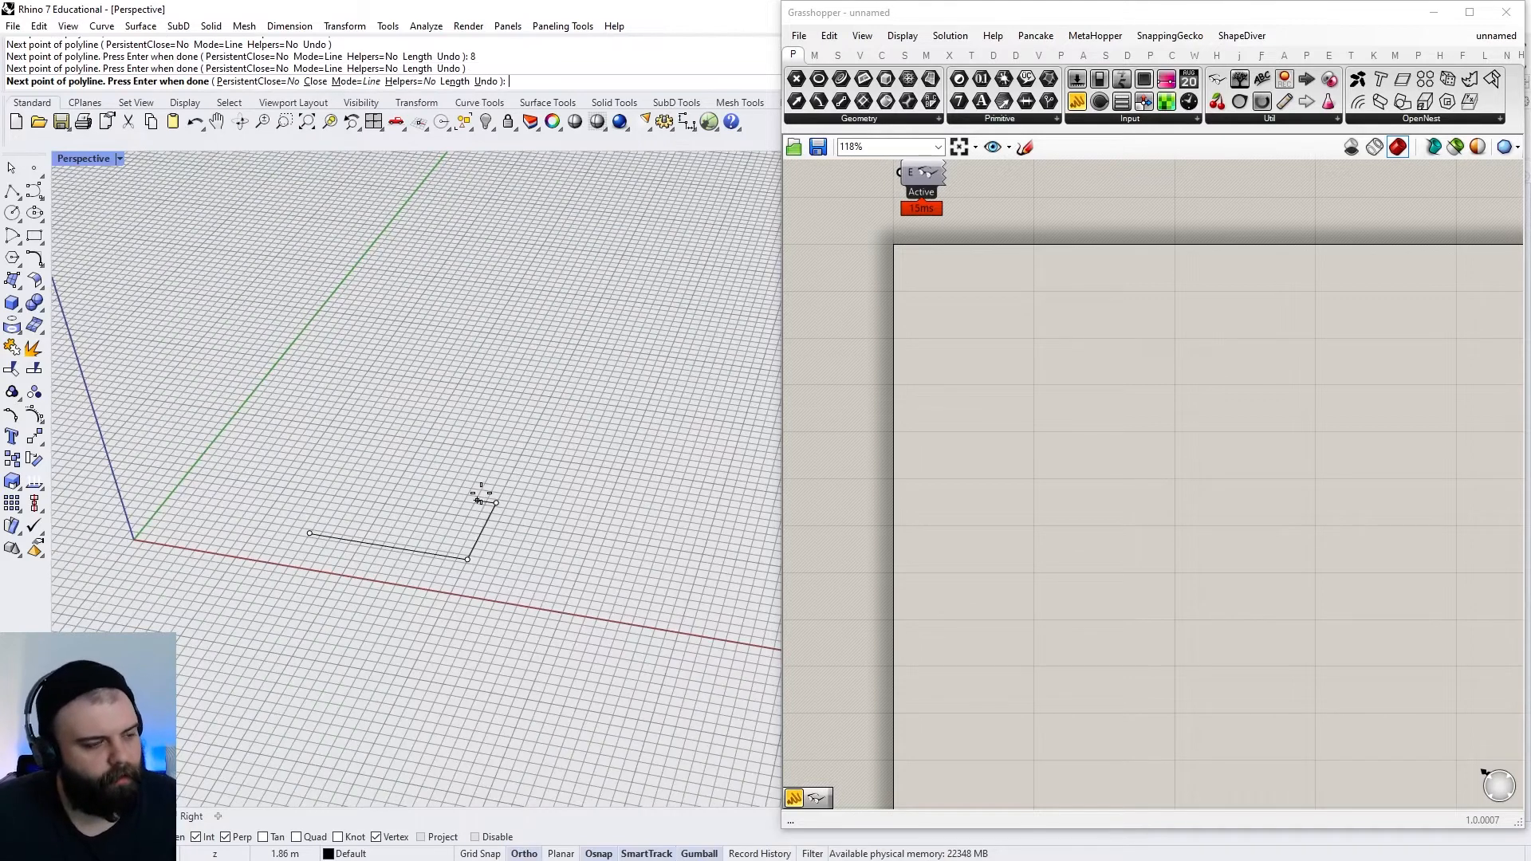
Finish the profile with a slanted side and a short edge parallel to the X axis, closing it at the start point
{"action": "left_click", "coordinate": [442, 383]}
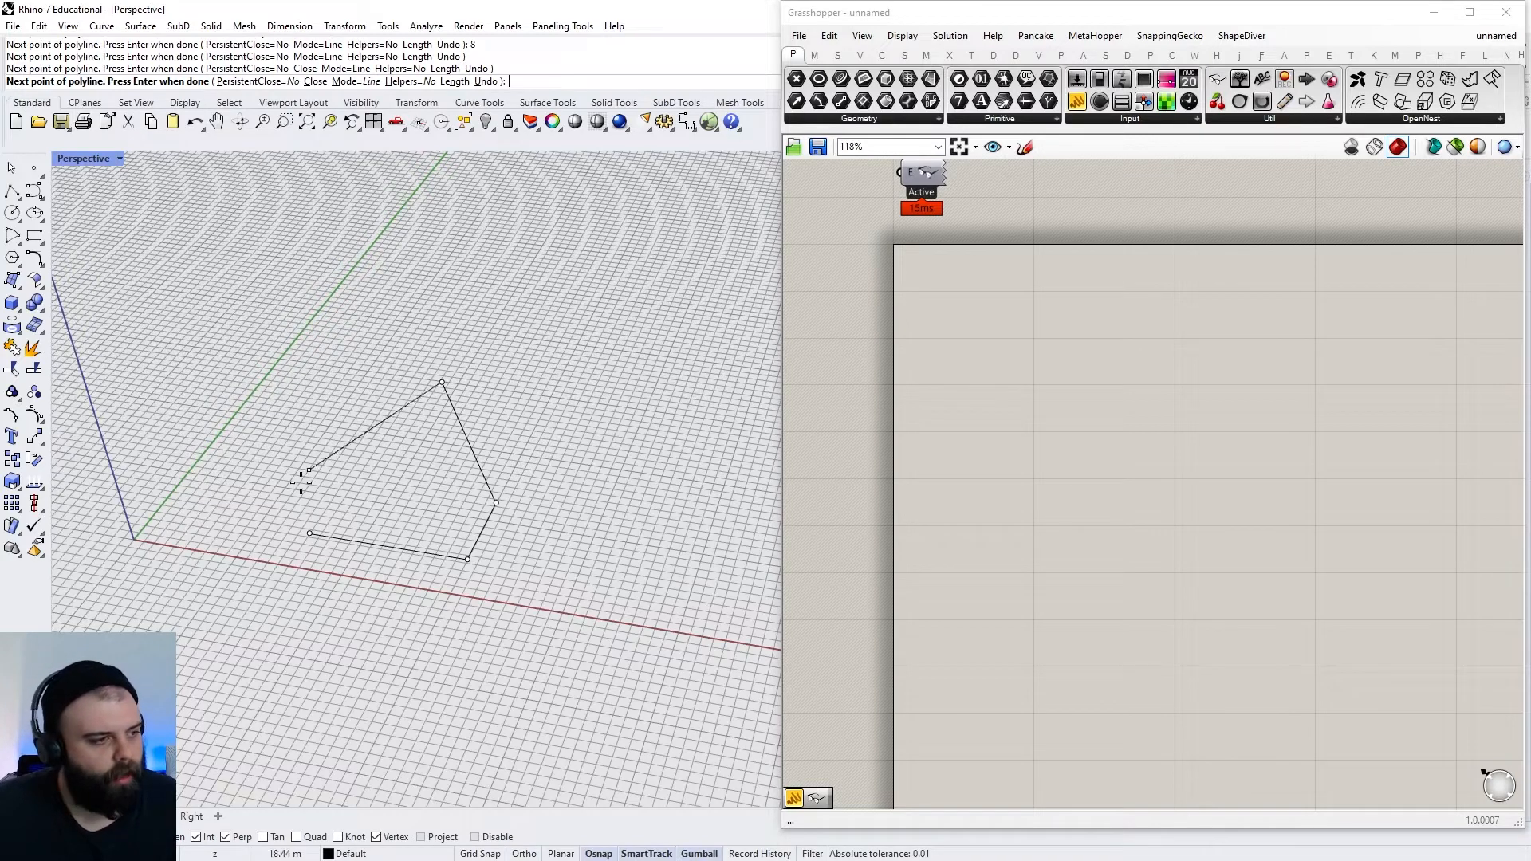
{"action": "key", "text": "shift"}
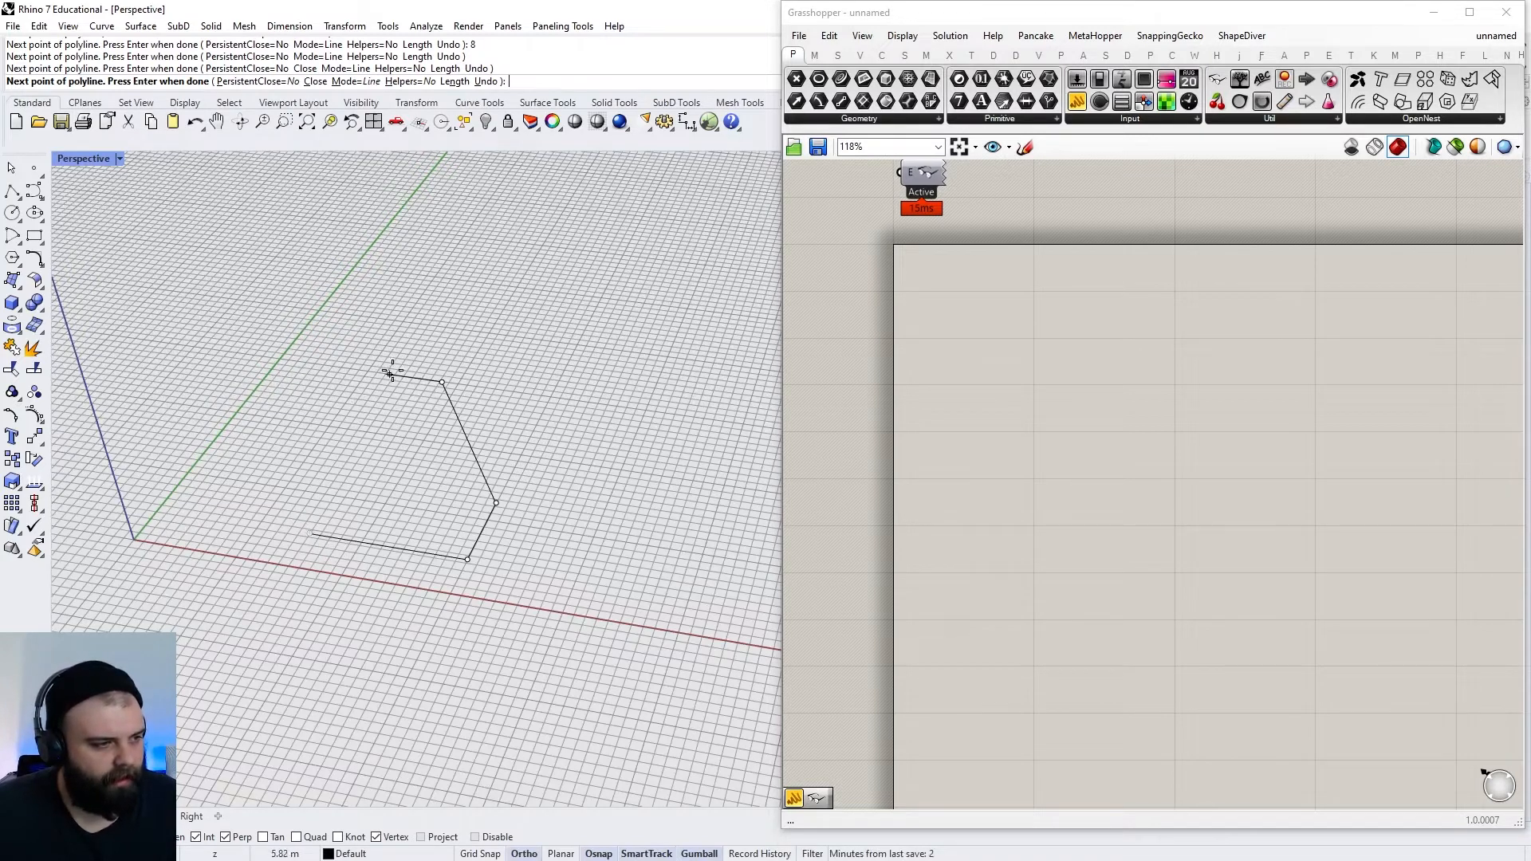
{"action": "left_click", "coordinate": [413, 378]}
{"action": "left_click", "coordinate": [311, 532]}
Try to rotate the closed polyline upright about its 15 m base edge with Rotate3D
{"action": "right_click_drag", "start_coordinate": [421, 526], "coordinate": [548, 573]}
{"action": "left_click_drag", "start_coordinate": [548, 574], "coordinate": [442, 420]}
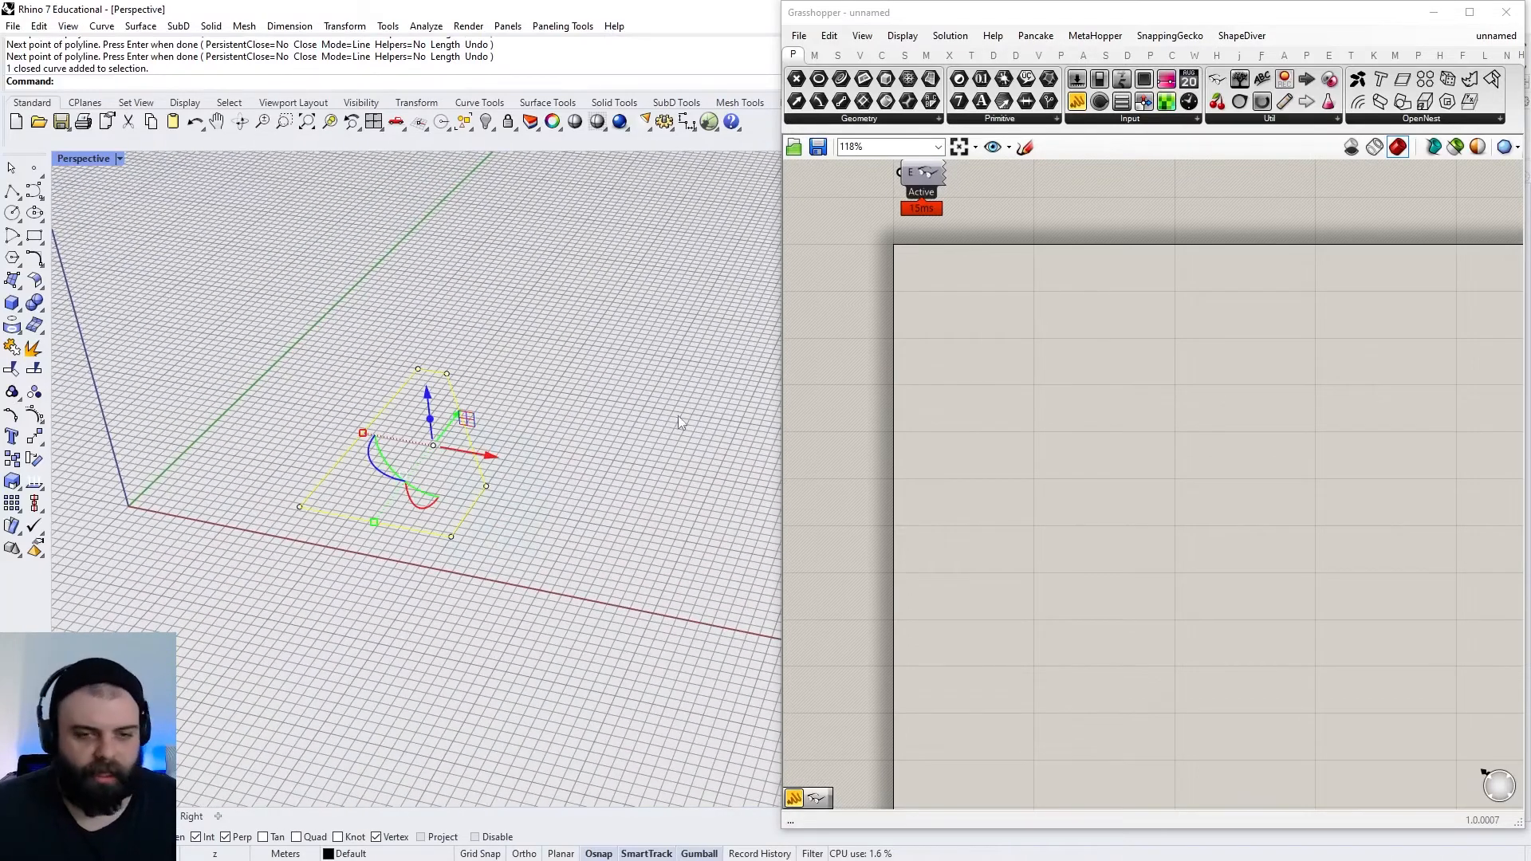
{"action": "type", "text": "Rotate3D"}
{"action": "key", "text": "Return"}
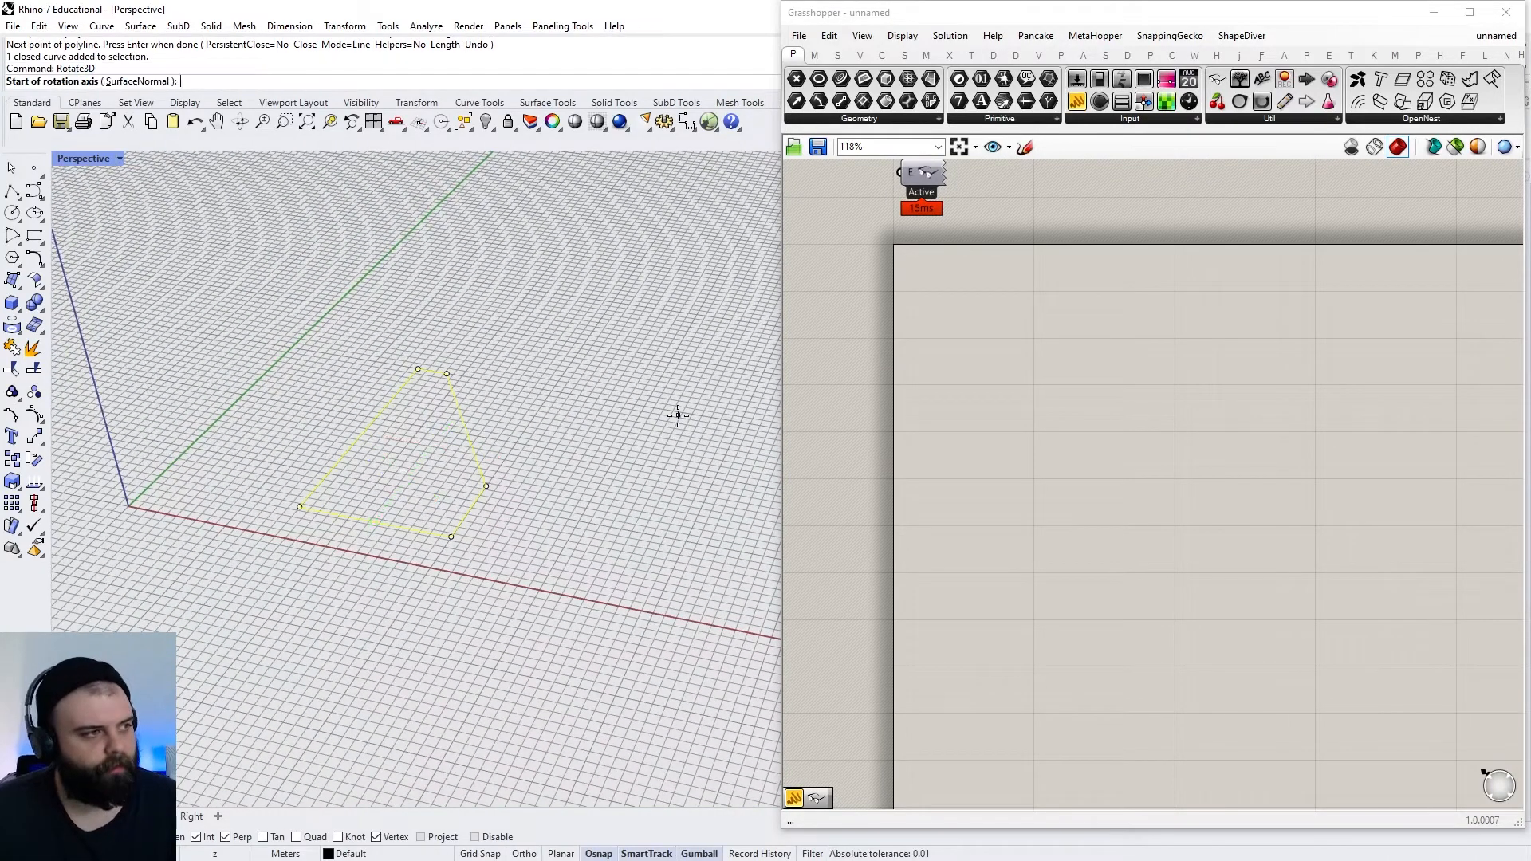
{"action": "left_click", "coordinate": [297, 510]}
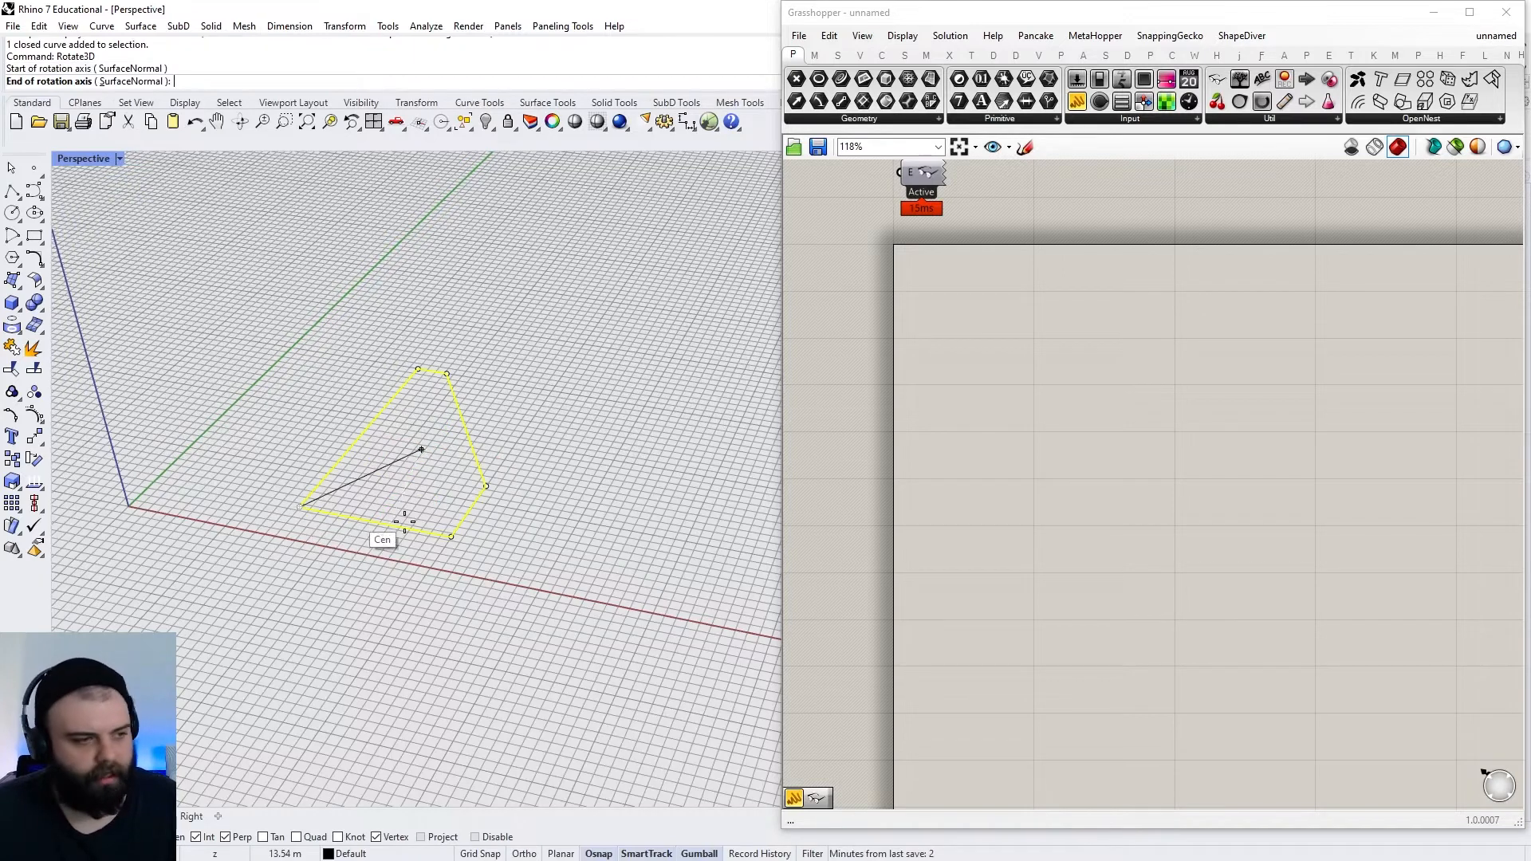
{"action": "left_click", "coordinate": [451, 536]}
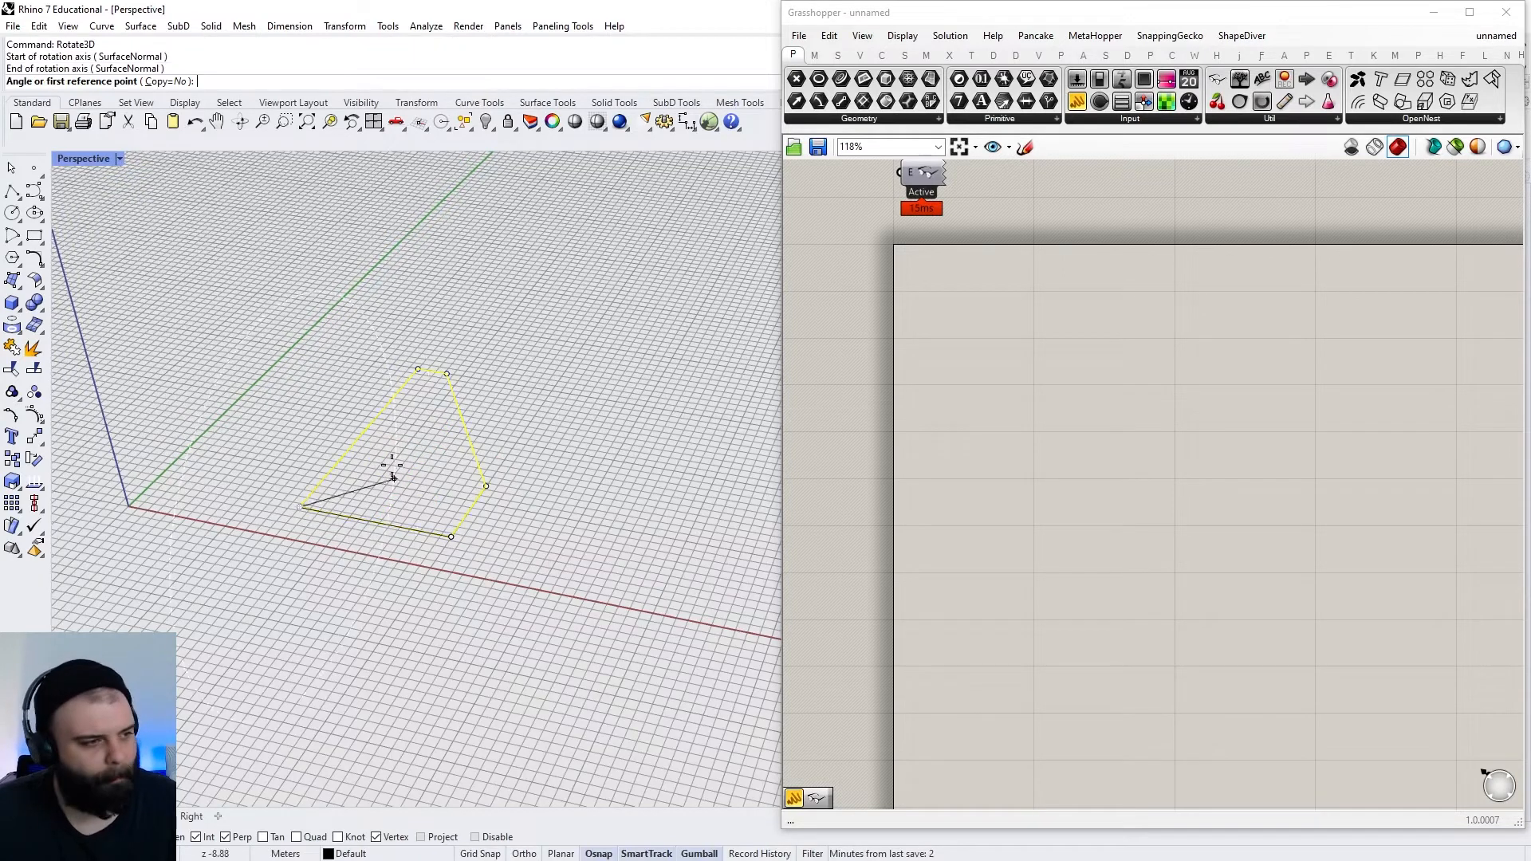
{"action": "left_click", "coordinate": [417, 370]}
{"action": "right_click_drag", "start_coordinate": [417, 370], "coordinate": [382, 256]}
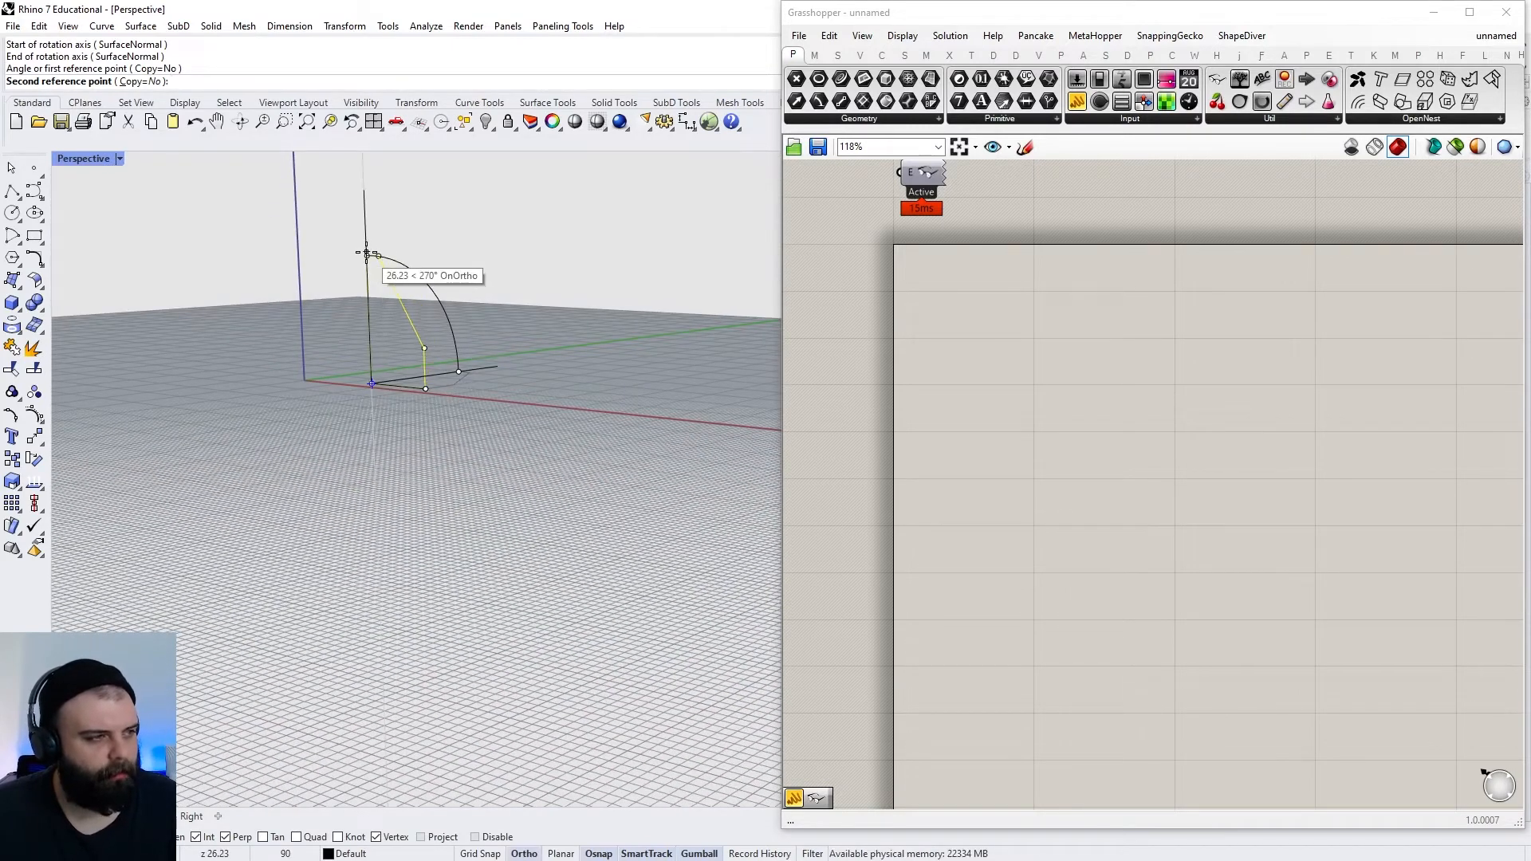
{"action": "left_click", "coordinate": [388, 252]}
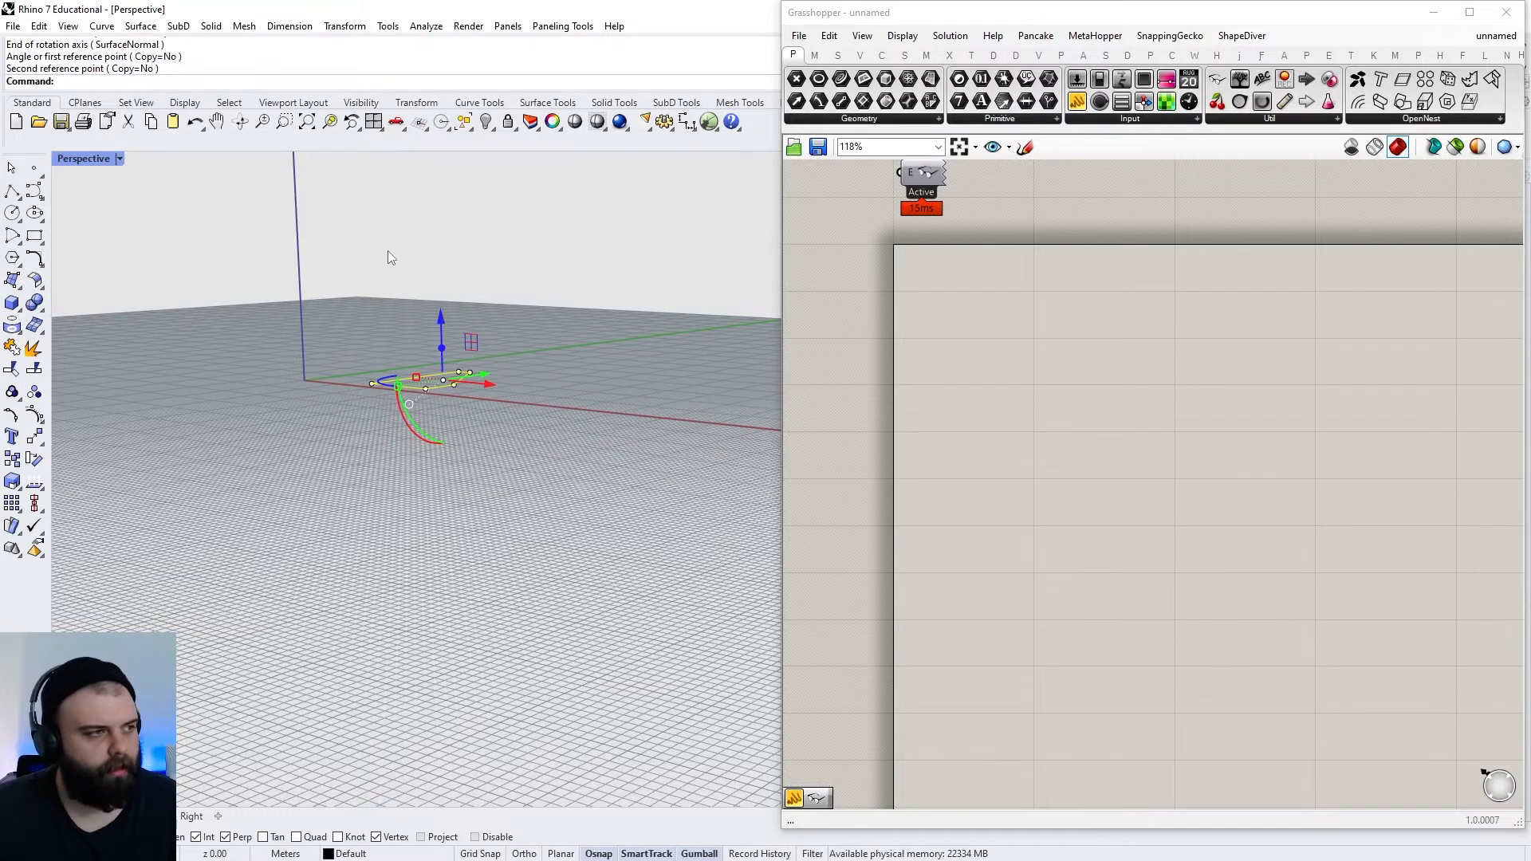
Rotate the closed polyline to stand vertically about its 15 m base edge, using its far corner as the reference point
{"action": "right_click_drag", "start_coordinate": [387, 250], "coordinate": [408, 284]}
{"action": "scroll", "coordinate": [375, 309], "scroll_direction": "up", "scroll_amount": 6}
{"action": "right_click", "coordinate": [420, 307]}
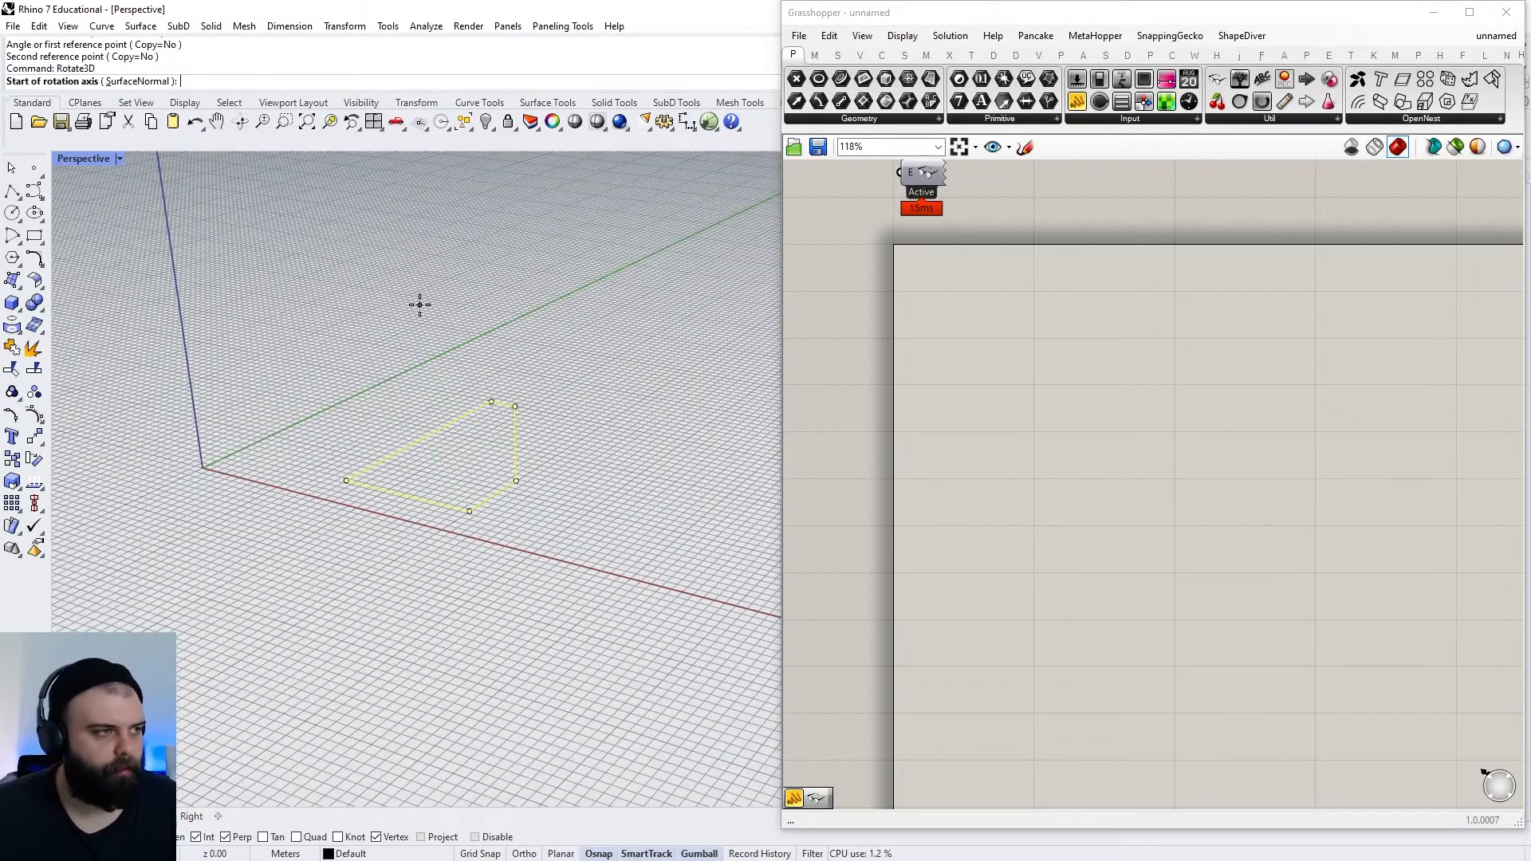
{"action": "left_click", "coordinate": [338, 481]}
{"action": "left_click", "coordinate": [346, 480]}
{"action": "left_click", "coordinate": [469, 511]}
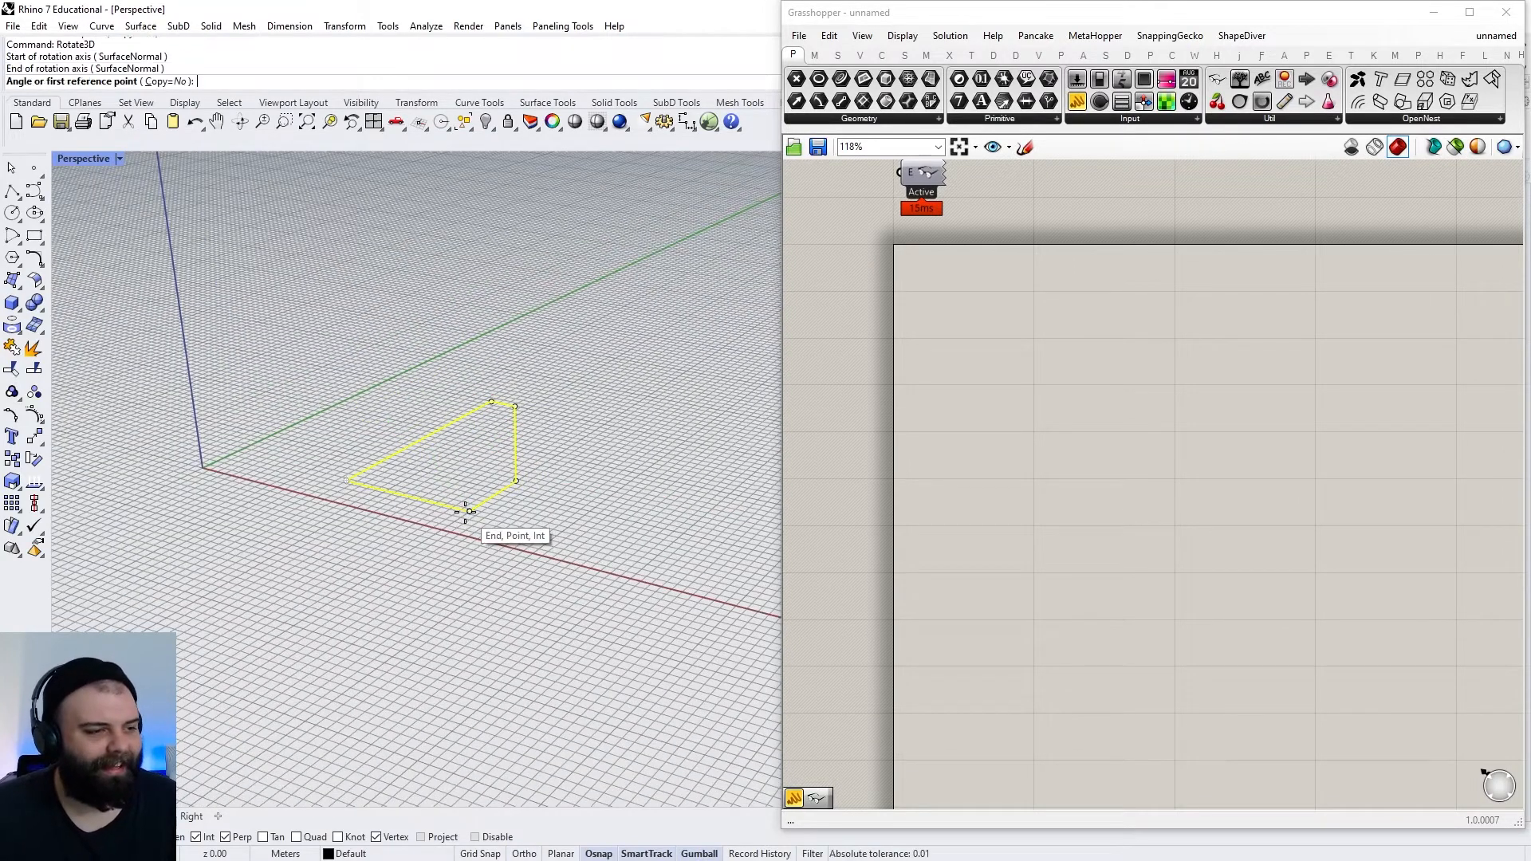
{"action": "left_click", "coordinate": [490, 403]}
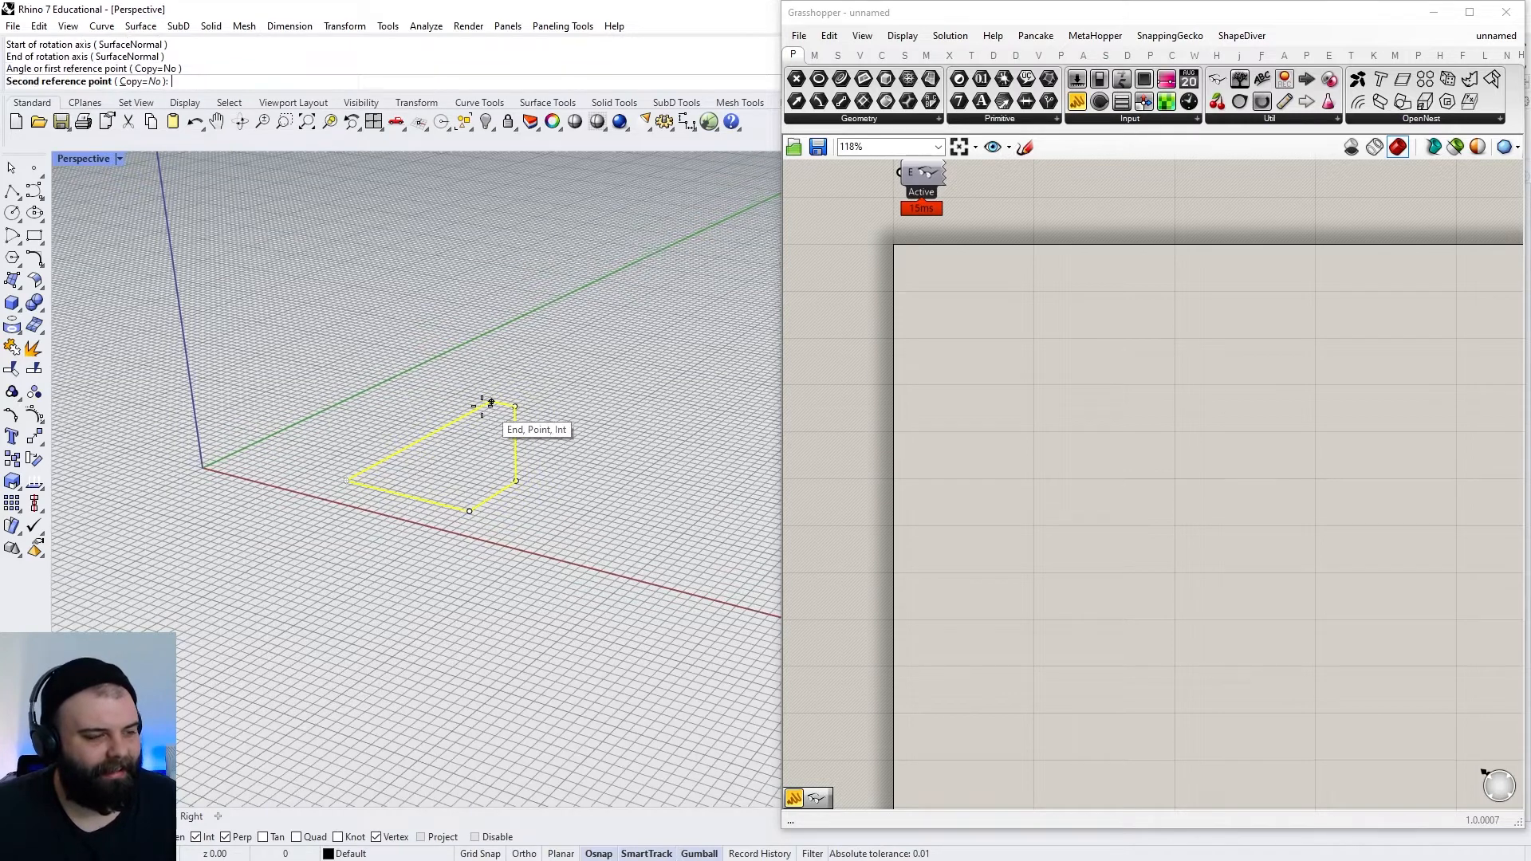
{"action": "left_click", "coordinate": [349, 329]}
{"action": "left_click", "coordinate": [480, 294]}
{"action": "right_click_drag", "start_coordinate": [488, 337], "coordinate": [609, 348]}
{"action": "scroll", "coordinate": [589, 357], "scroll_direction": "up", "scroll_amount": 3}
{"action": "key", "text": "Return"}
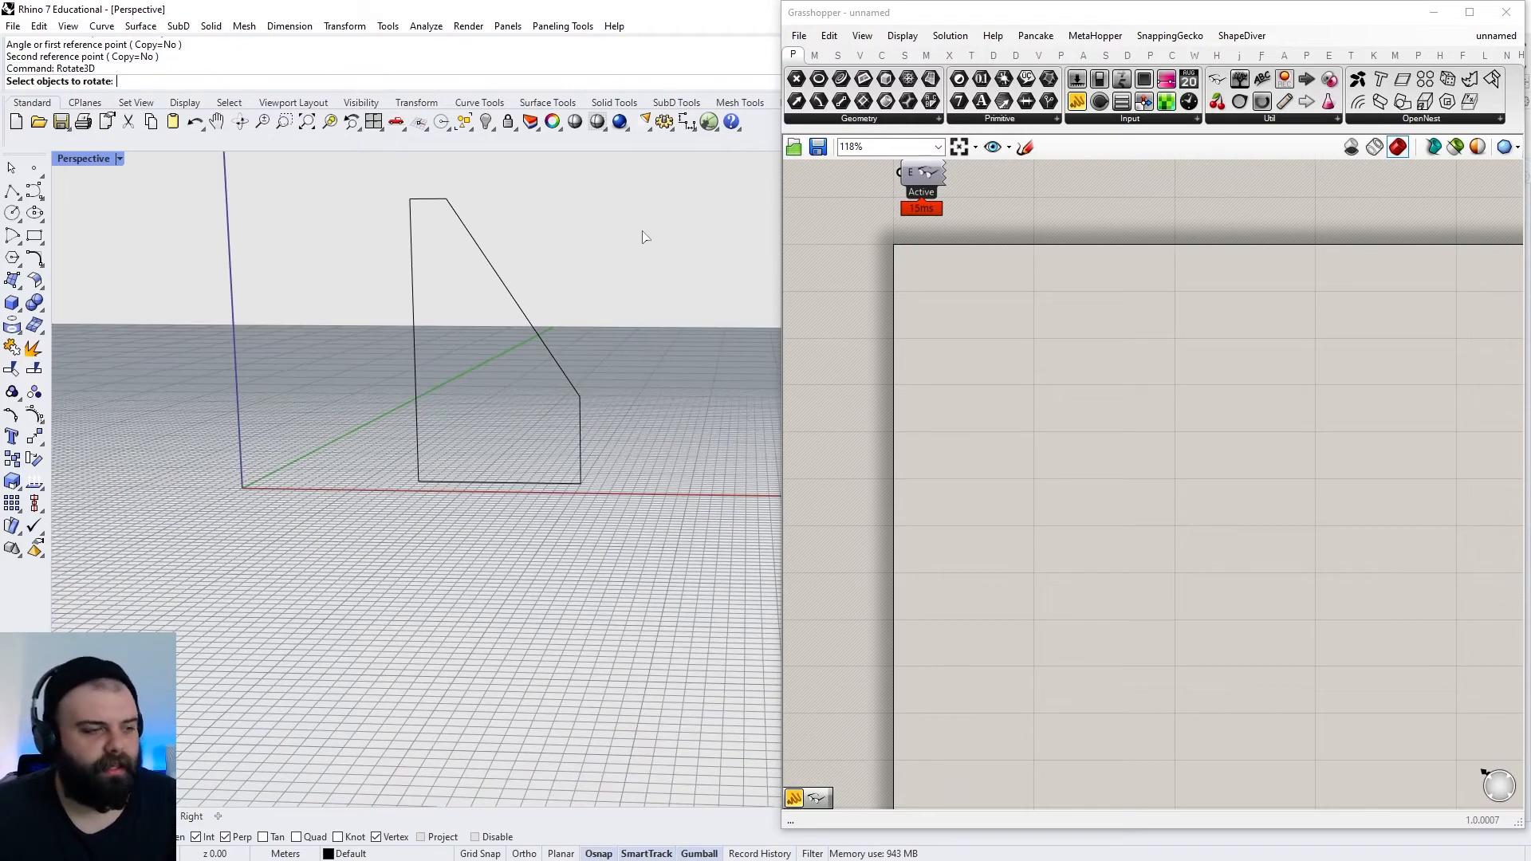
Select the upright closed polyline and fill it with a planar surface
{"action": "left_click_drag", "start_coordinate": [609, 226], "coordinate": [402, 354]}
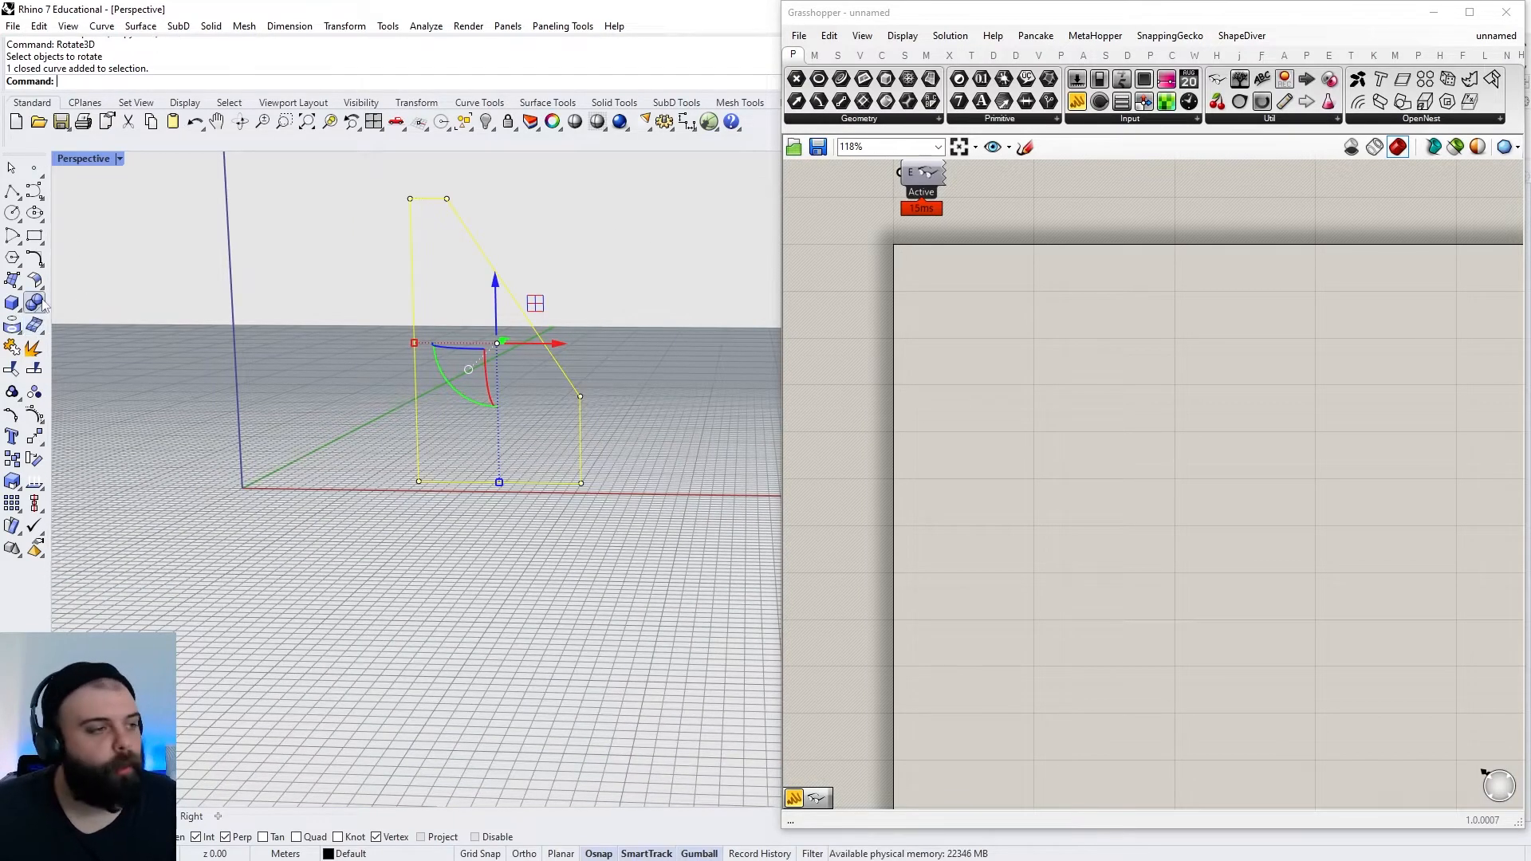
{"action": "left_click", "coordinate": [16, 328]}
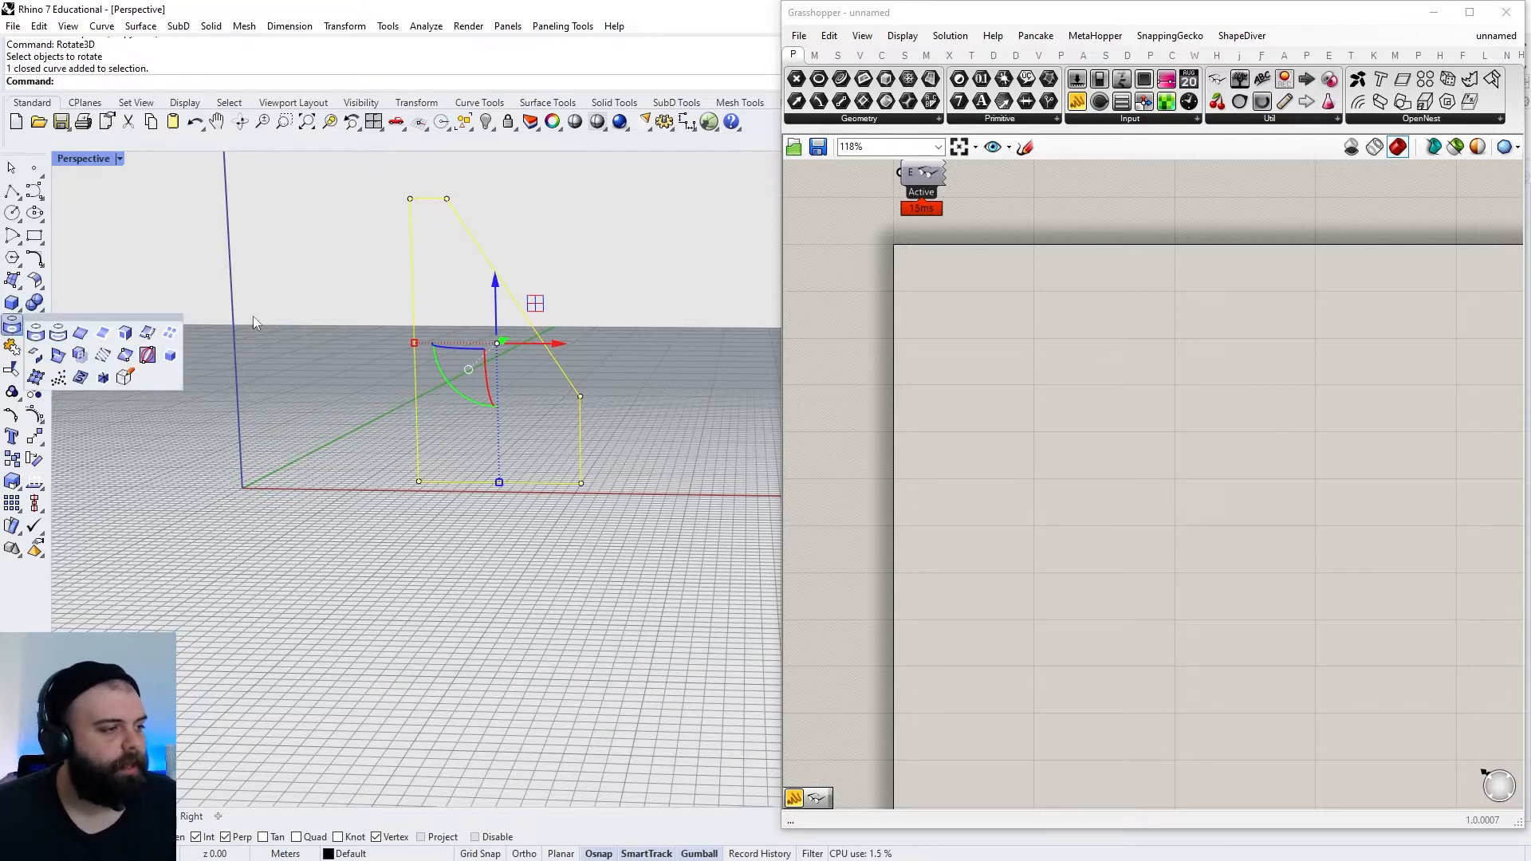
{"action": "left_click", "coordinate": [21, 289]}
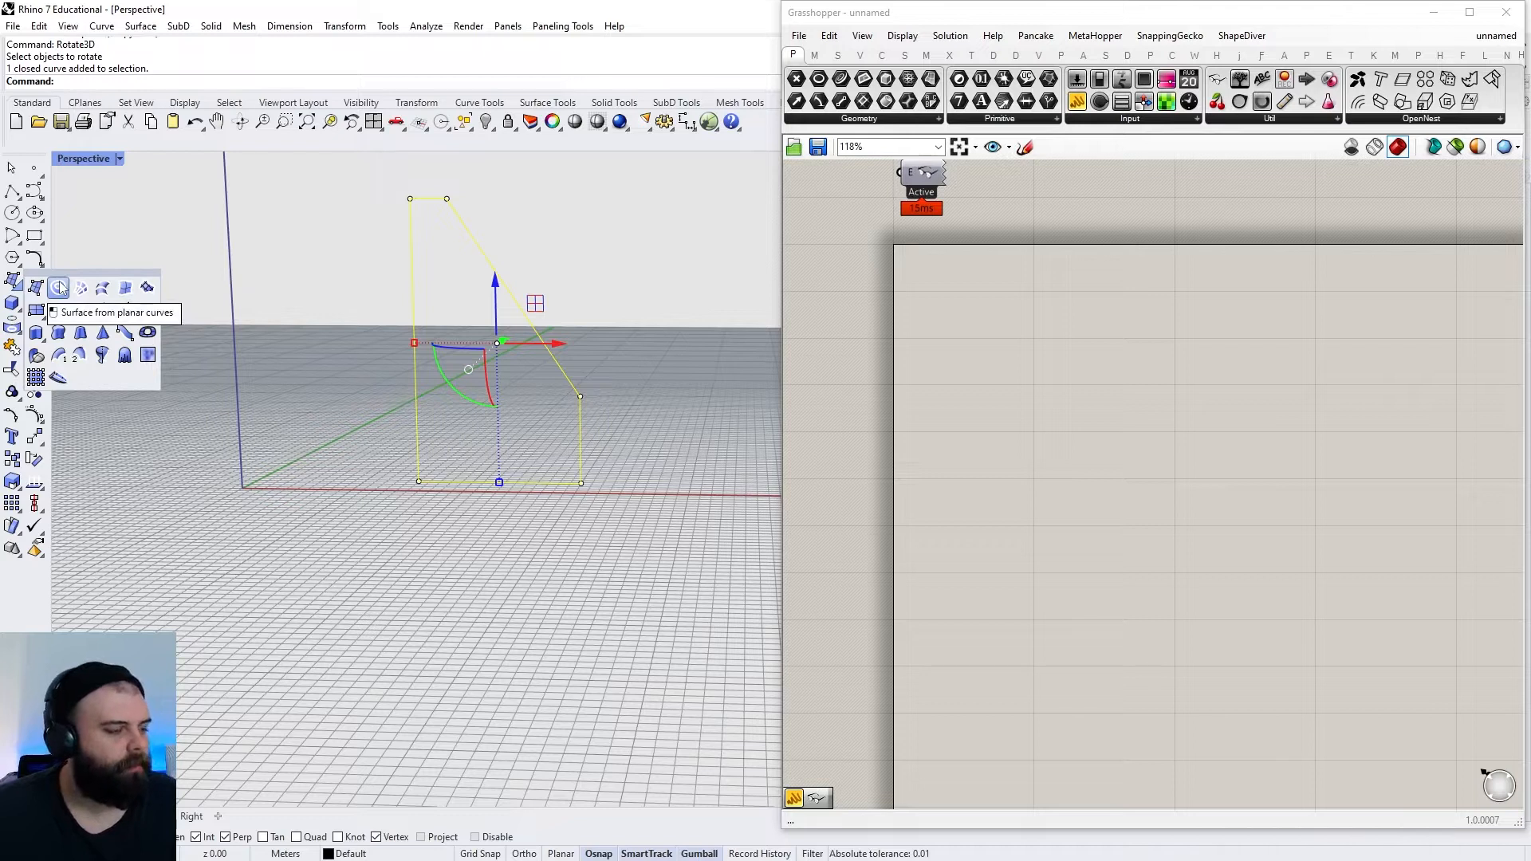
{"action": "left_click", "coordinate": [62, 290]}
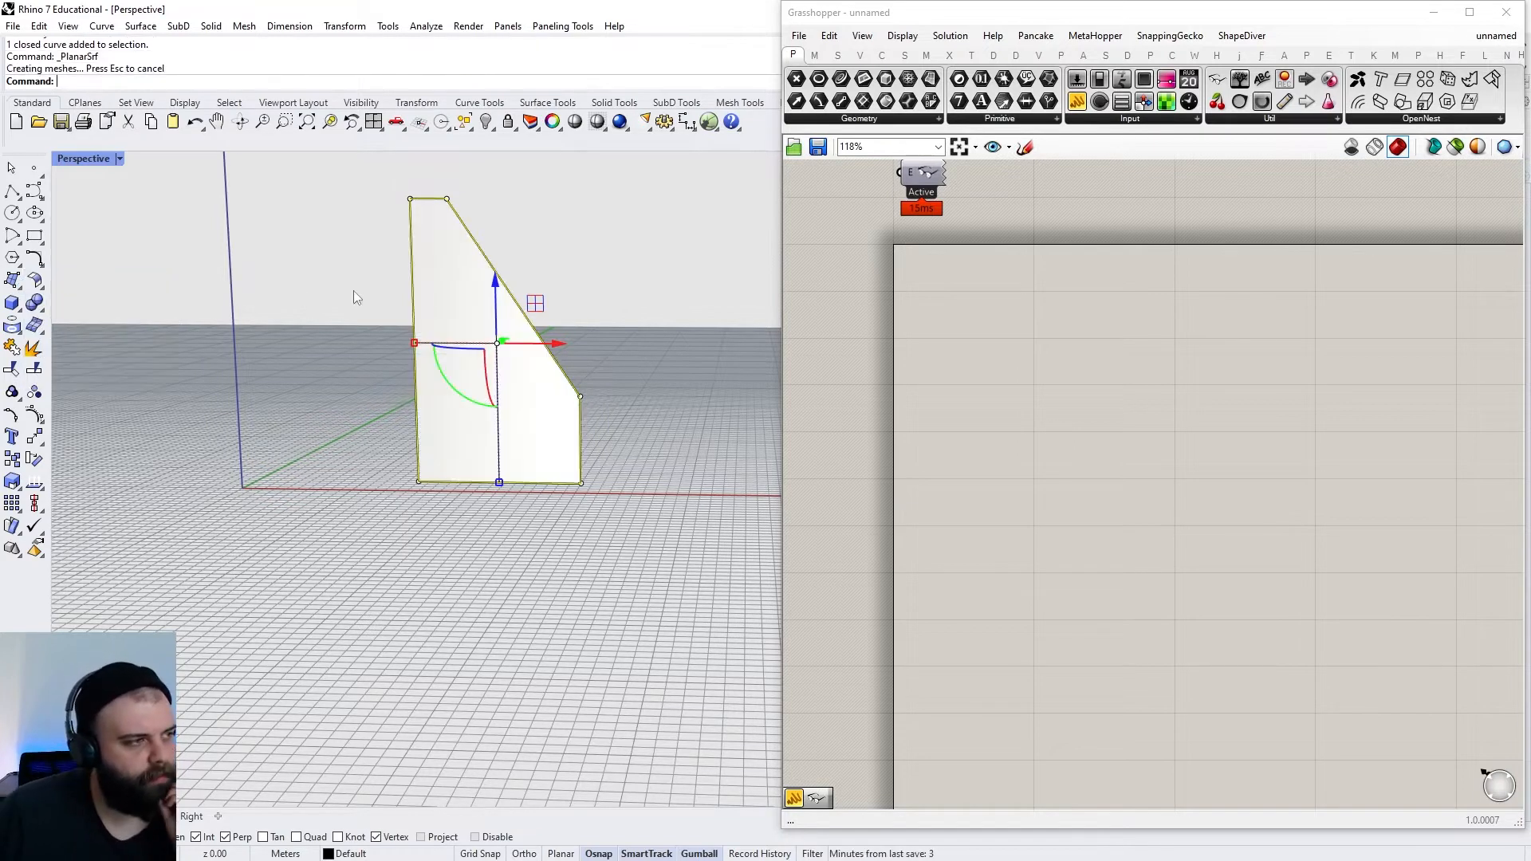
{"action": "right_click_drag", "start_coordinate": [523, 281], "coordinate": [483, 227]}
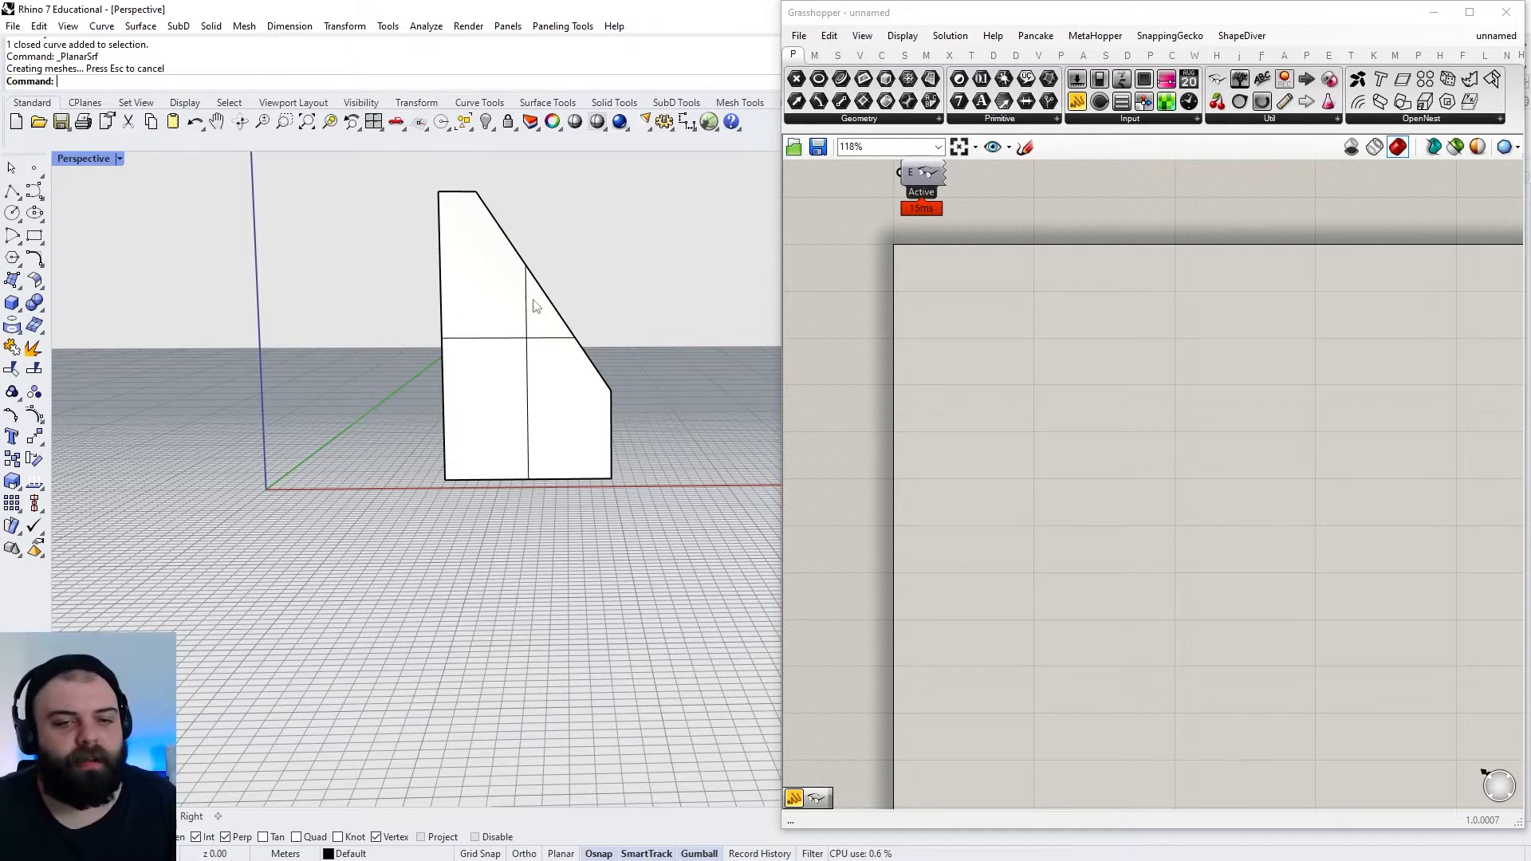
Add a Surface parameter to the Grasshopper canvas and reference the upright planar surface in it
{"action": "double_click", "coordinate": [1073, 322]}
{"action": "type", "text": "SURF"}
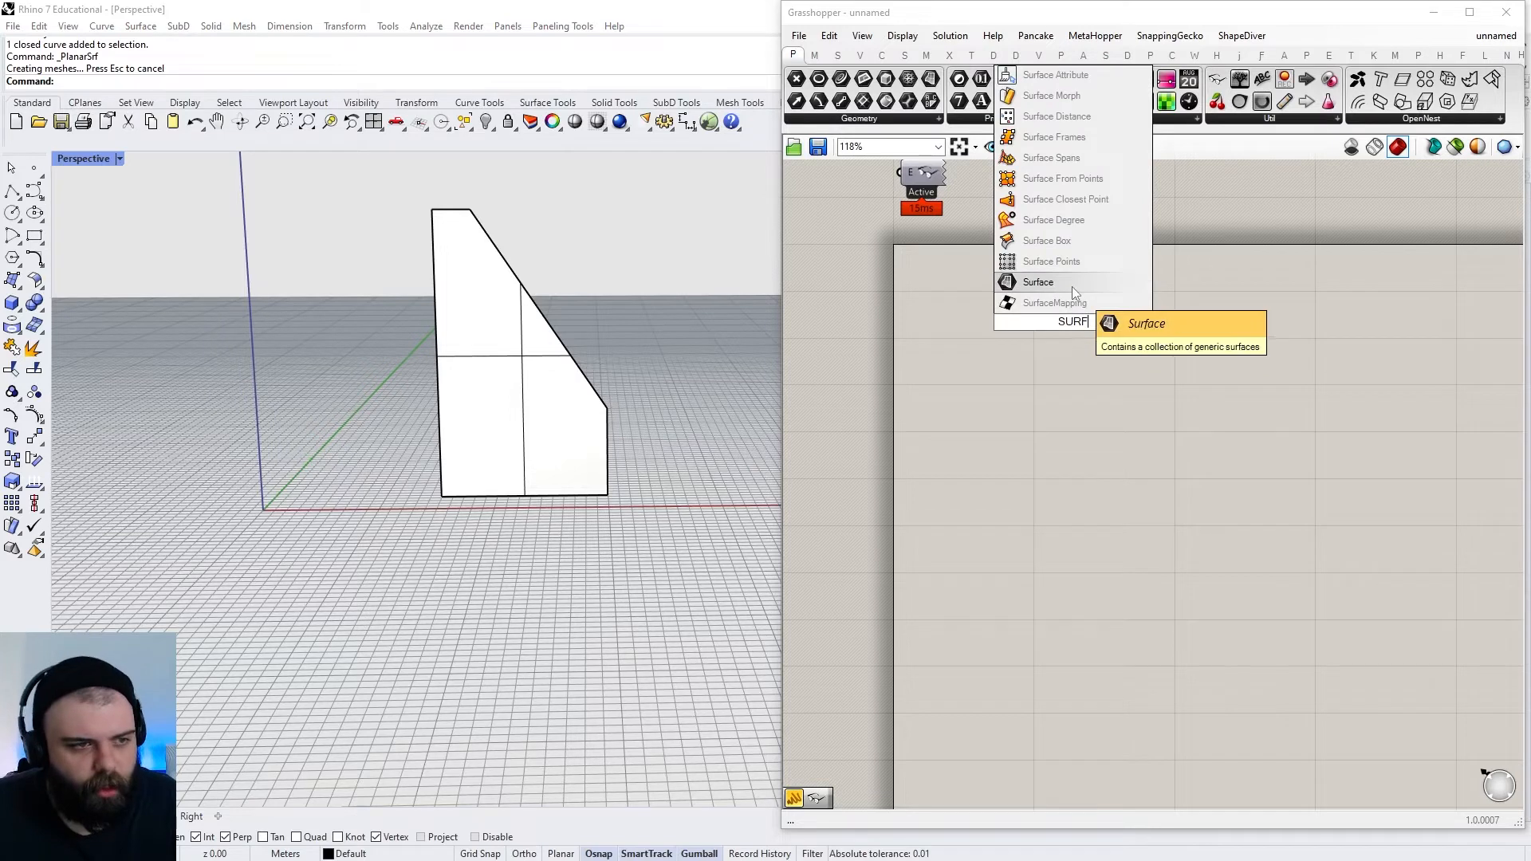
{"action": "left_click", "coordinate": [1071, 286]}
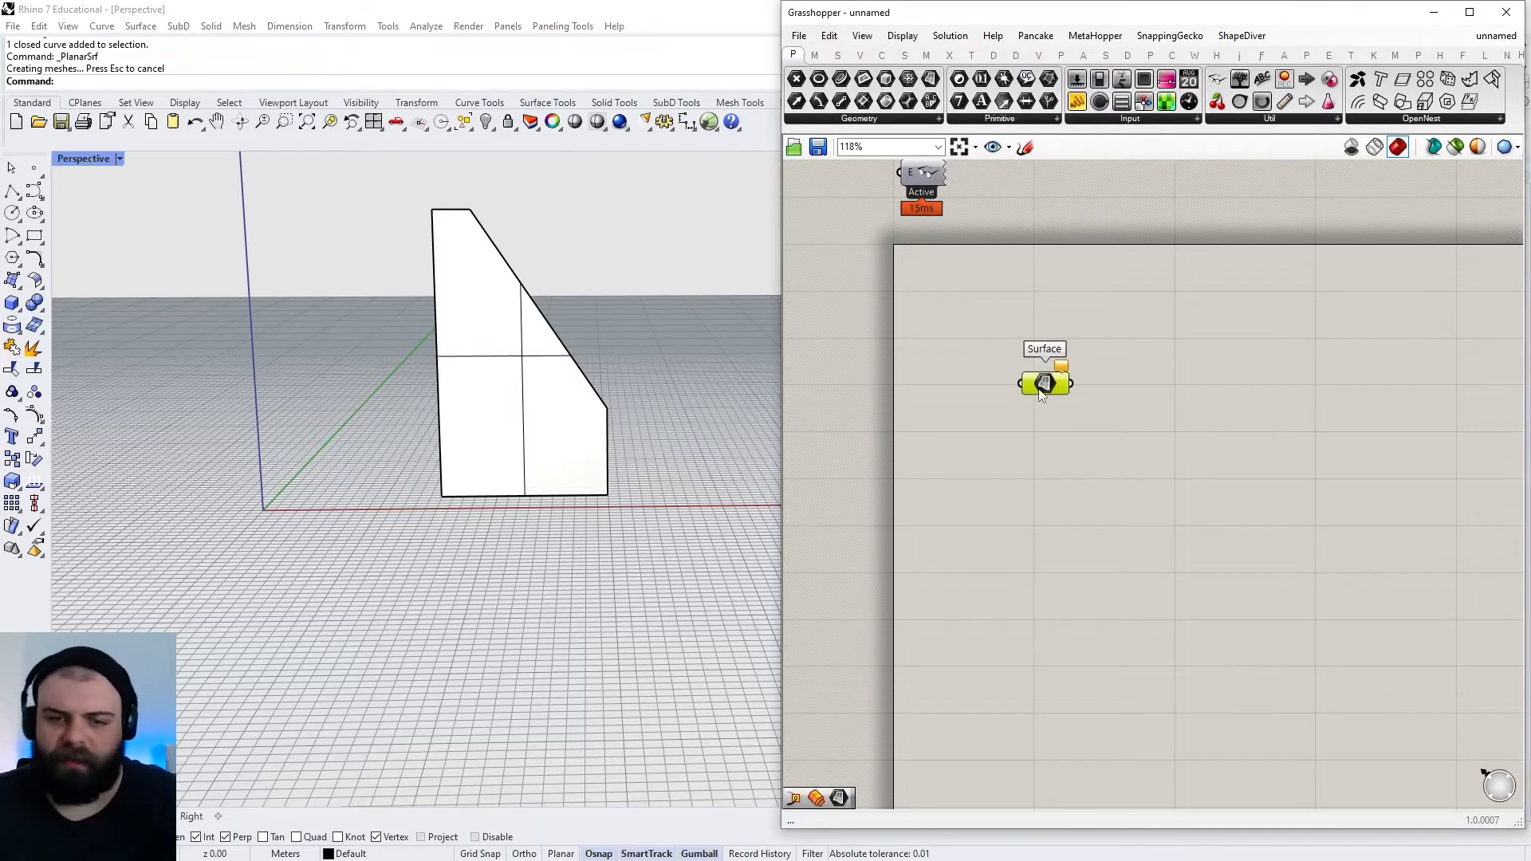
{"action": "right_click", "coordinate": [1041, 390]}
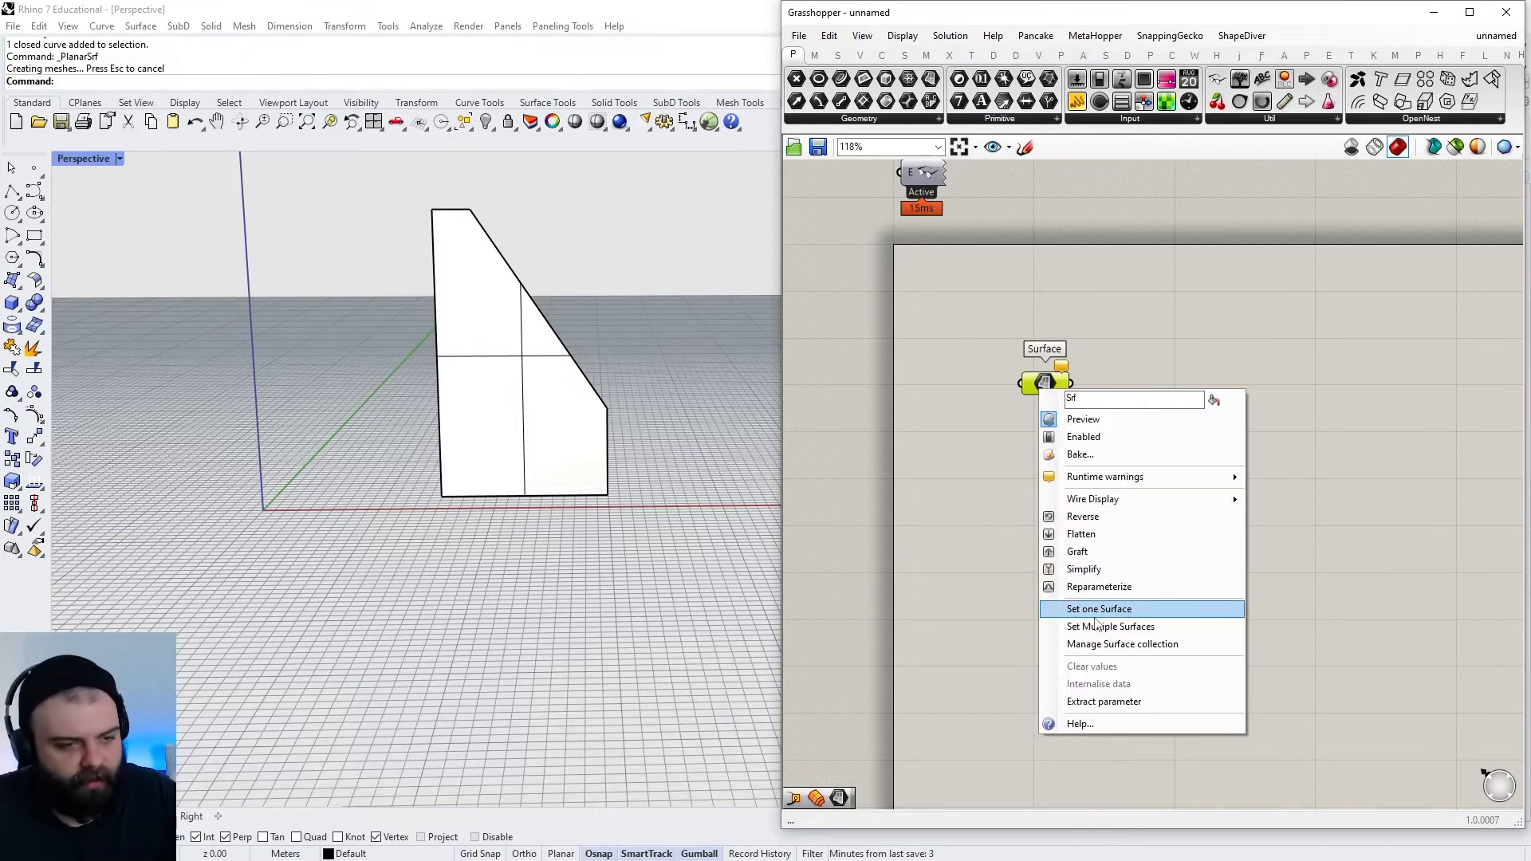
{"action": "left_click", "coordinate": [1068, 610]}
{"action": "left_click", "coordinate": [492, 376]}
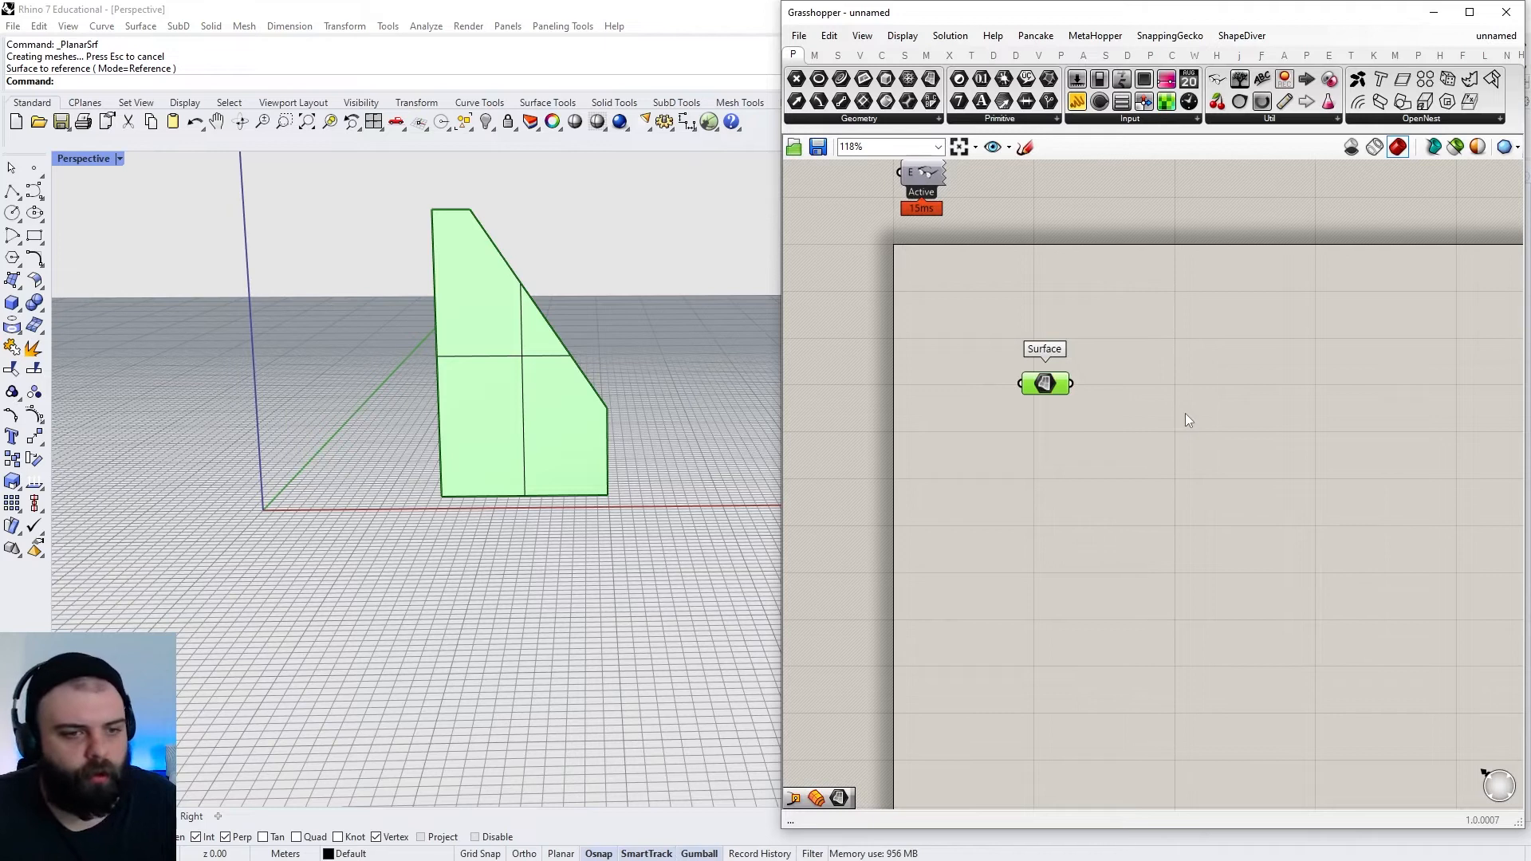
Place the LunchBox Diamond Panels component on the canvas beside the Surface parameter
{"action": "double_click", "coordinate": [1184, 413]}
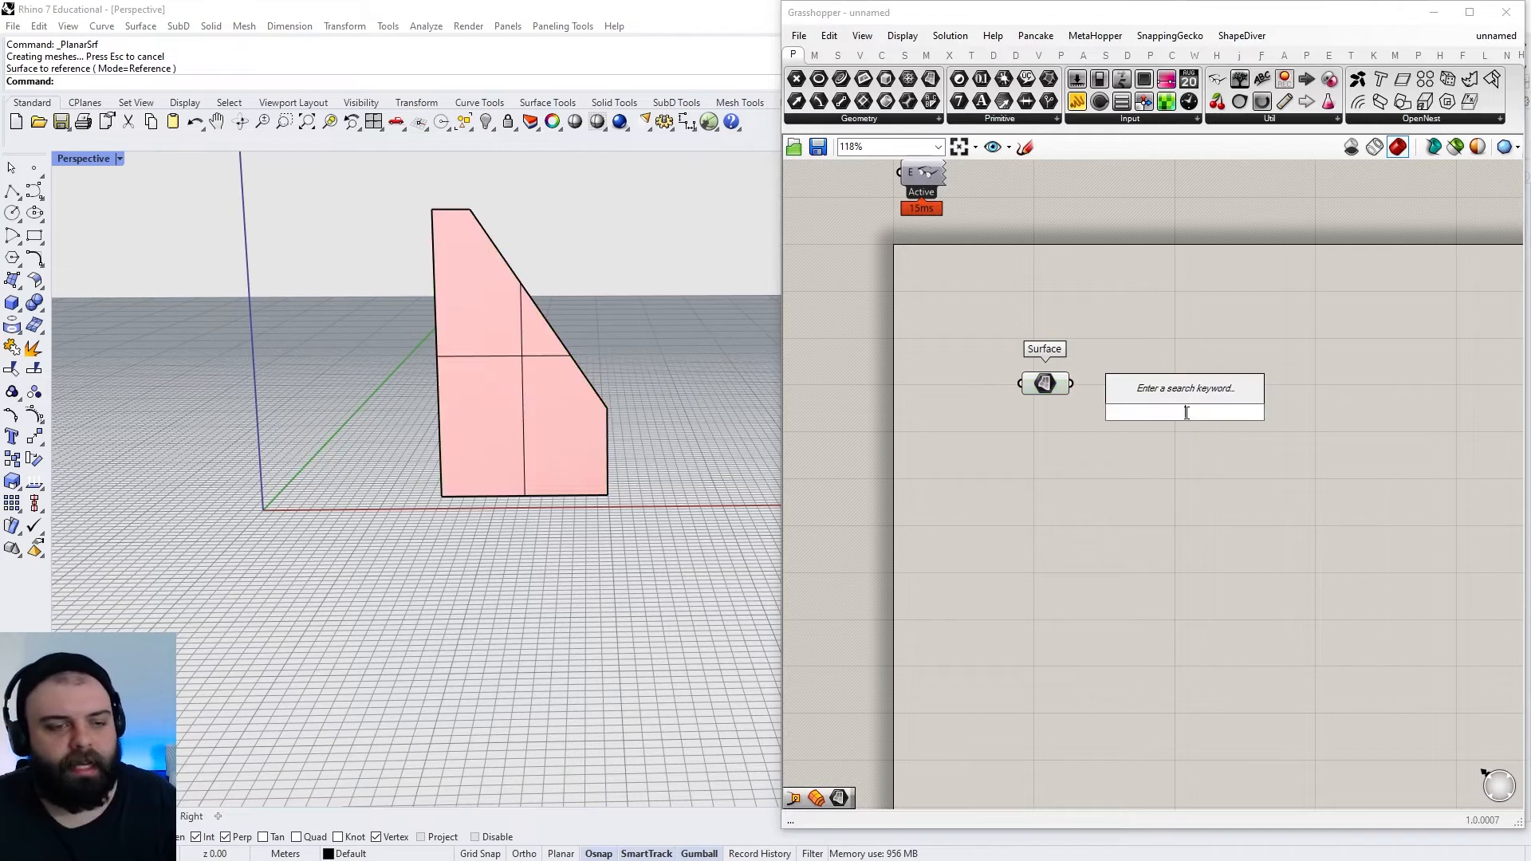
{"action": "left_click", "coordinate": [1483, 56]}
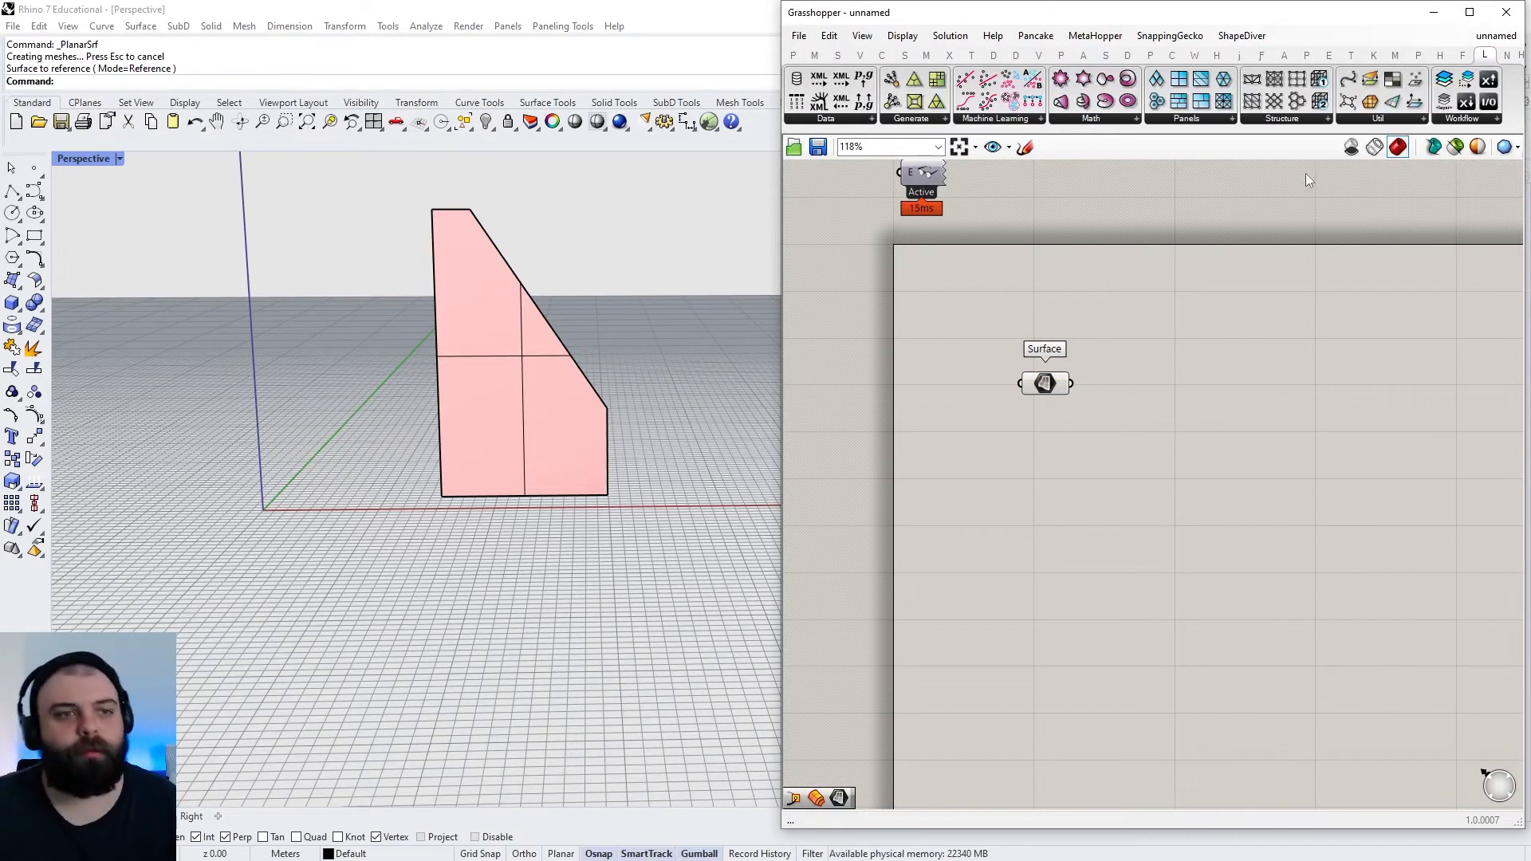
{"action": "left_click", "coordinate": [1199, 119]}
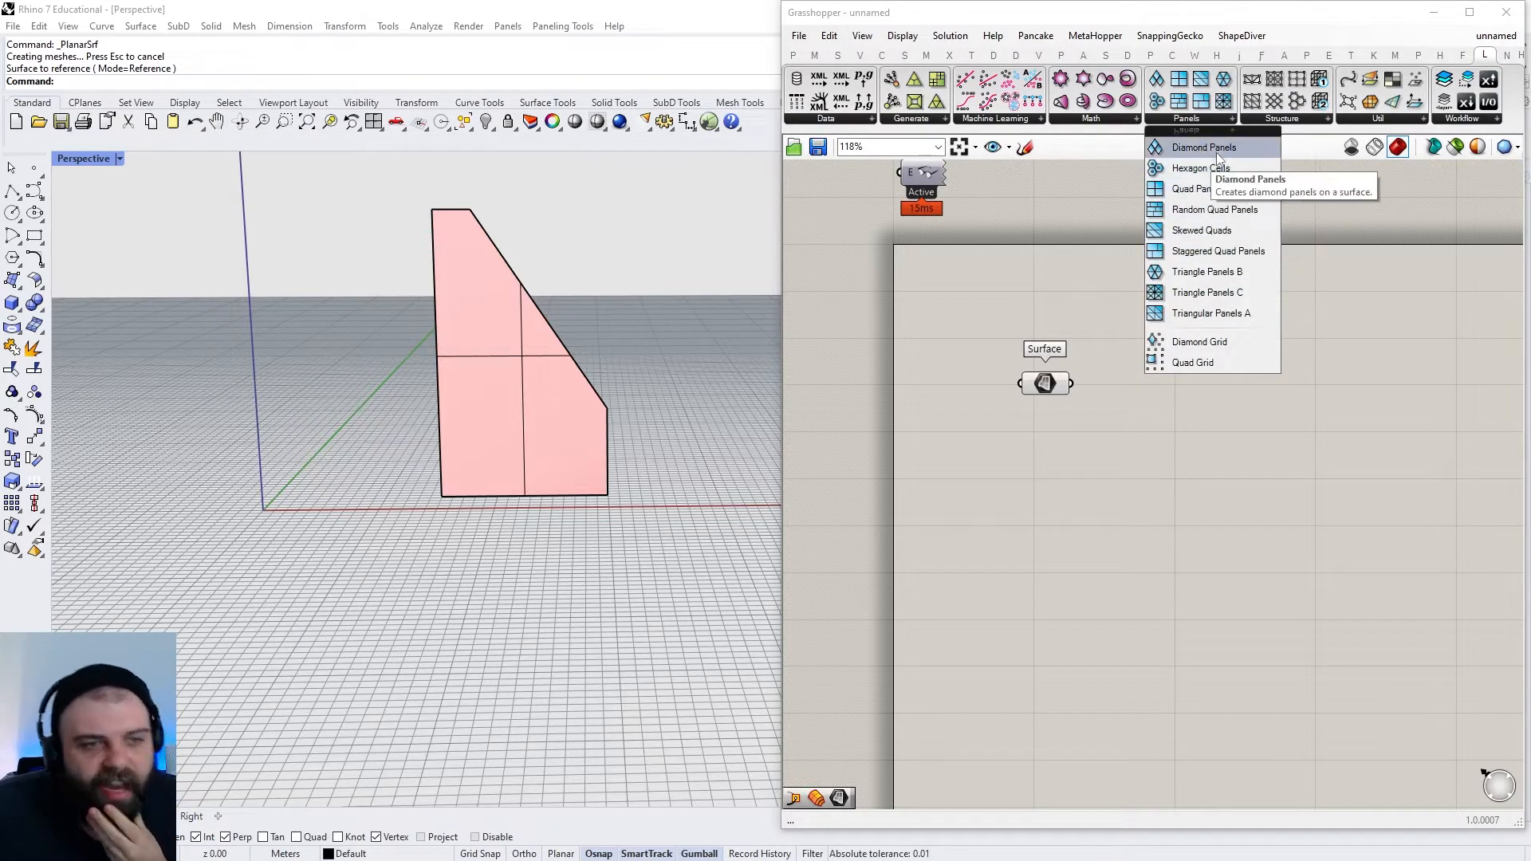
{"action": "left_click", "coordinate": [1204, 148]}
{"action": "left_click", "coordinate": [1214, 437]}
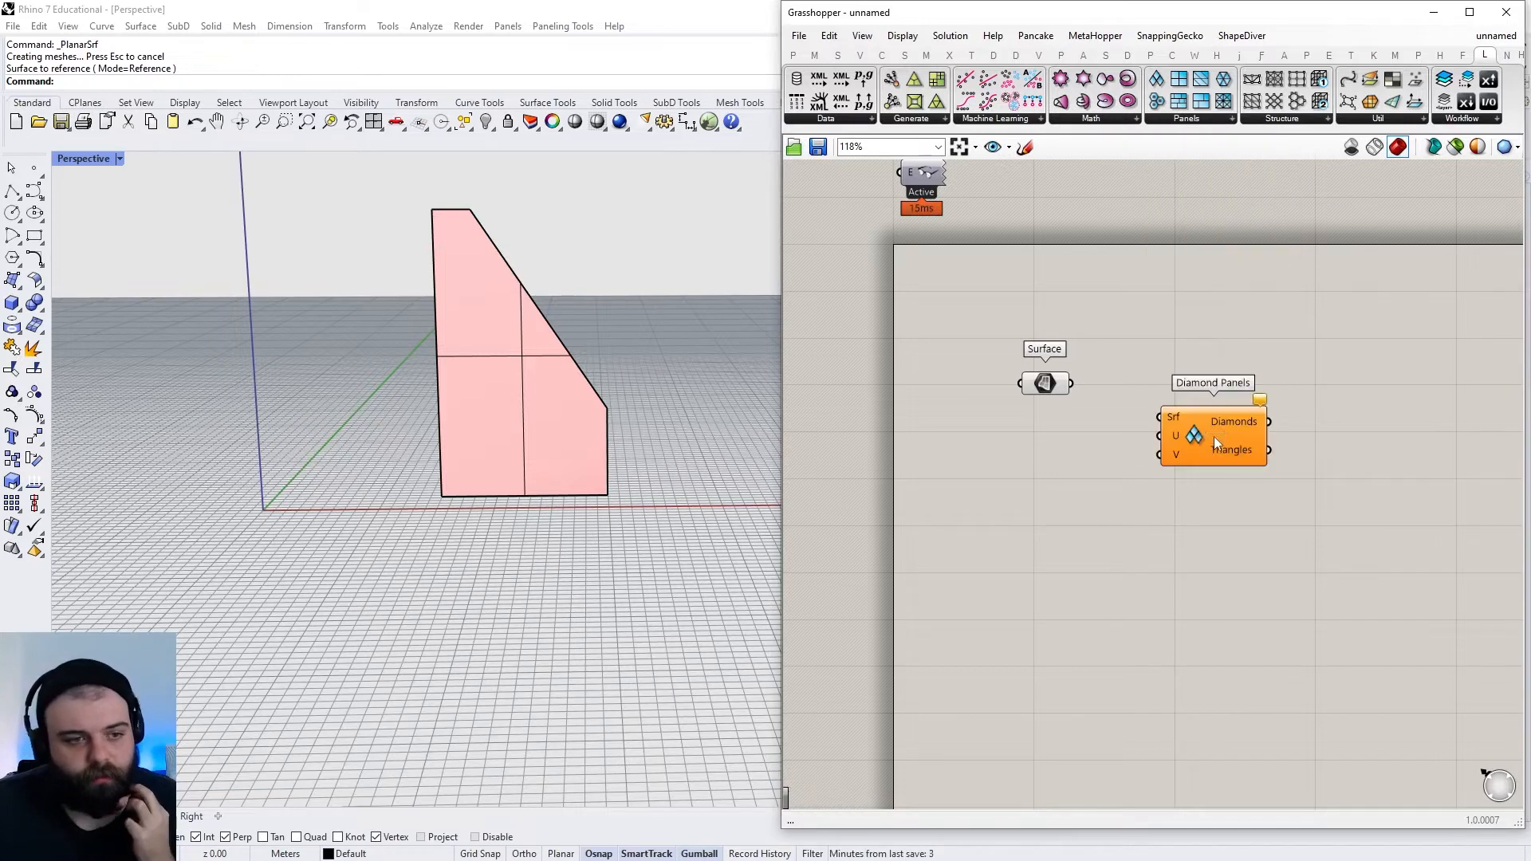
Add an integer number slider with value 1 and a range of 1 to 25 next to the Diamond Panels inputs
{"action": "scroll", "coordinate": [1145, 447], "scroll_direction": "up", "scroll_amount": 1}
{"action": "double_click", "coordinate": [1155, 436]}
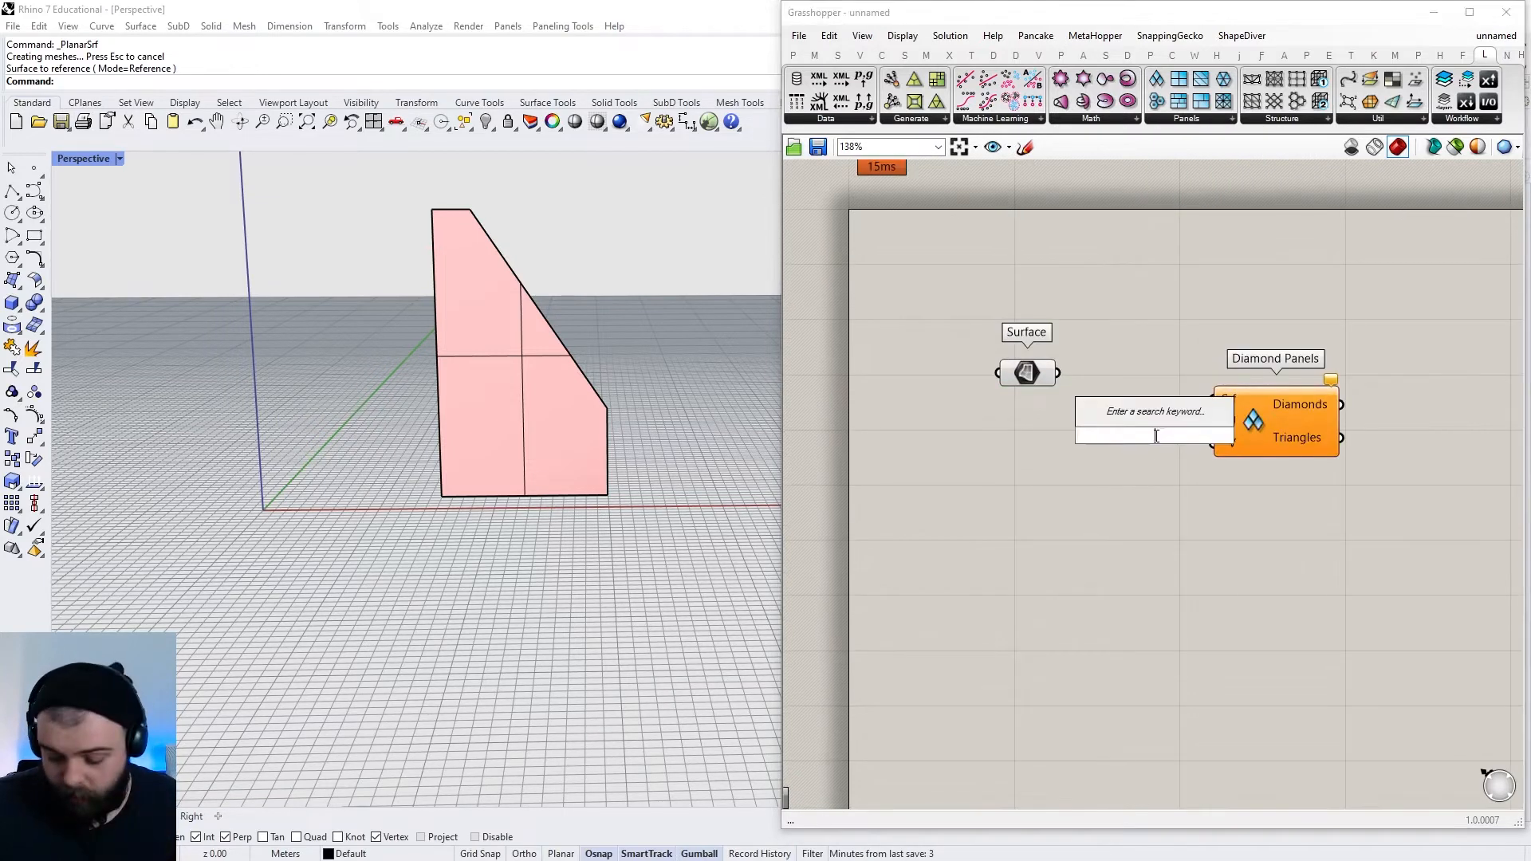
{"action": "type", "text": "//"}
{"action": "key", "text": "BackSpace"}
{"action": "key", "text": "BackSpace"}
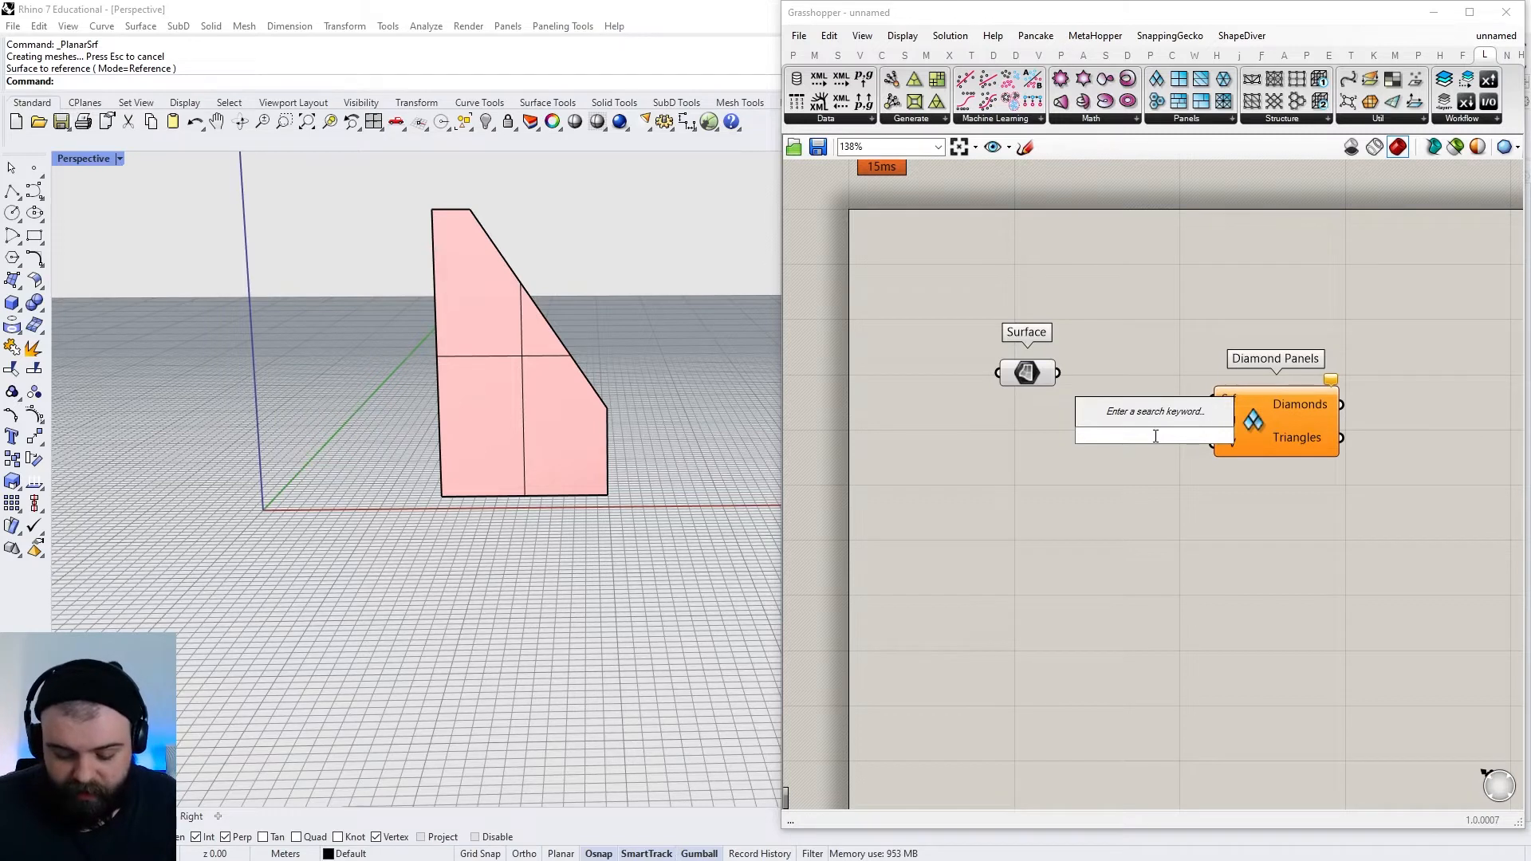
{"action": "type", "text": "1<"}
{"action": "key", "text": "Return"}
{"action": "scroll", "coordinate": [1154, 435], "scroll_direction": "up", "scroll_amount": 5}
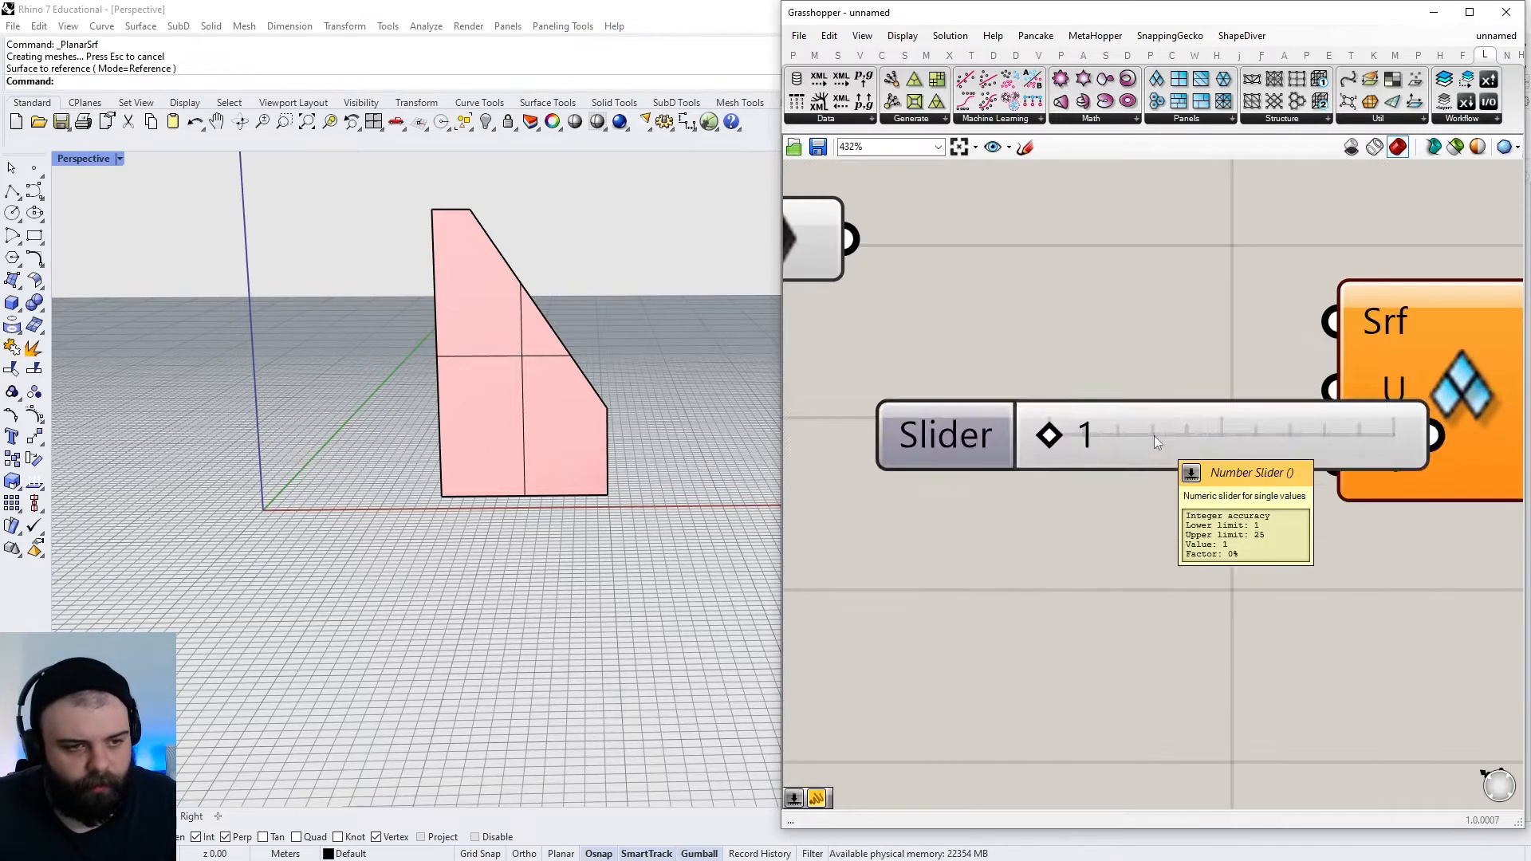
Move the number slider beside Diamond Panels, set it to 4 and connect it to the U input
{"action": "left_click_drag", "start_coordinate": [1155, 436], "coordinate": [1011, 414]}
{"action": "left_click_drag", "start_coordinate": [900, 423], "coordinate": [949, 418]}
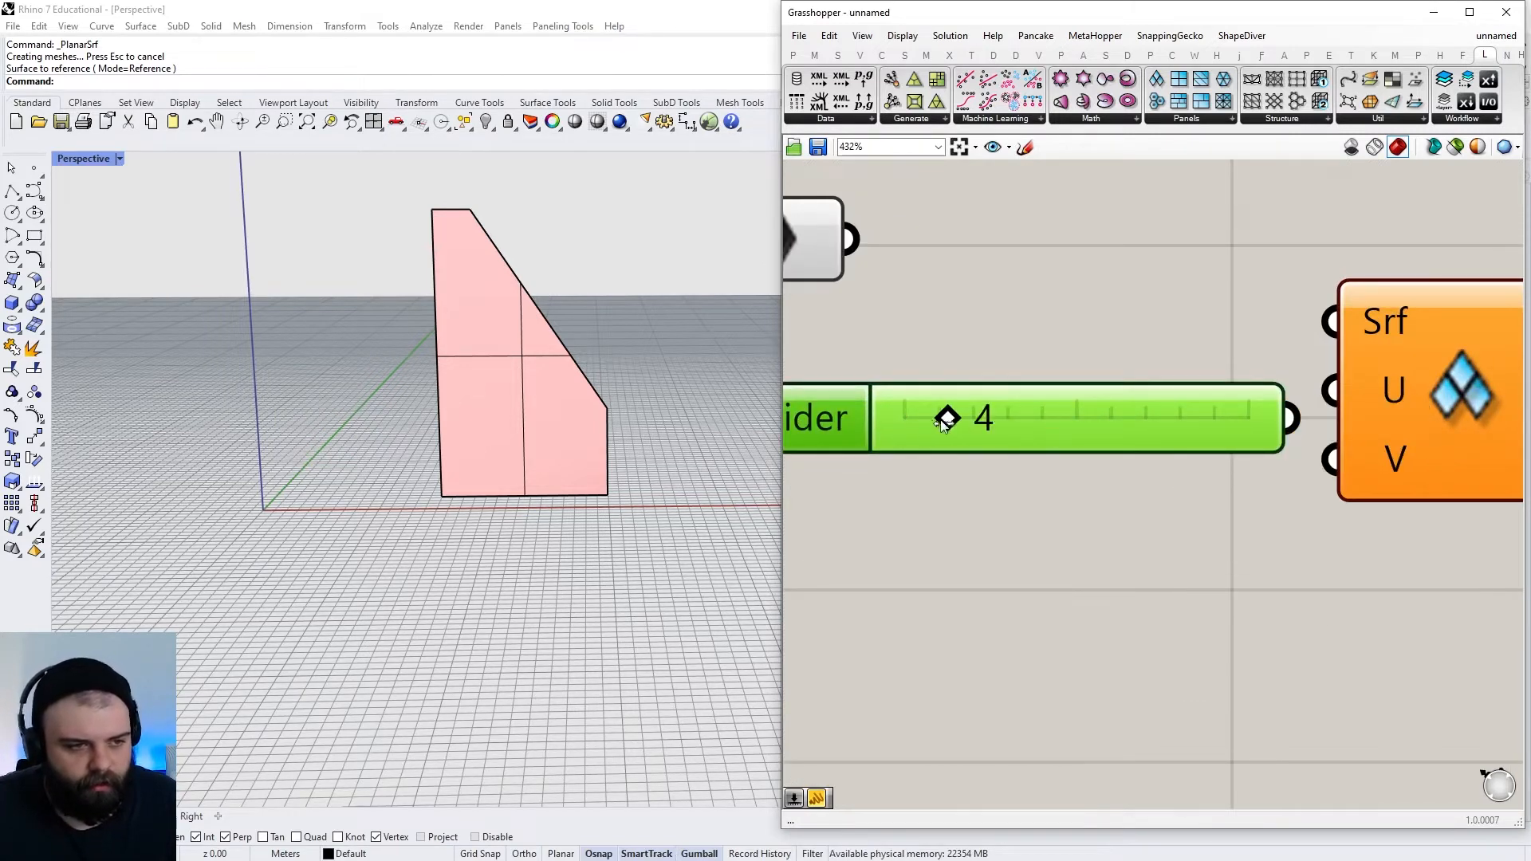
{"action": "left_click_drag", "start_coordinate": [1094, 428], "coordinate": [1094, 382]}
{"action": "left_click_drag", "start_coordinate": [1315, 379], "coordinate": [1335, 382]}
Duplicate the U Divisions slider below the original, set the copy to 10 and connect it to the V input
{"action": "scroll", "coordinate": [1337, 380], "scroll_direction": "down", "scroll_amount": 2}
{"action": "left_click_drag", "start_coordinate": [1233, 375], "coordinate": [1183, 446]}
{"action": "left_click_drag", "start_coordinate": [1008, 470], "coordinate": [1086, 471]}
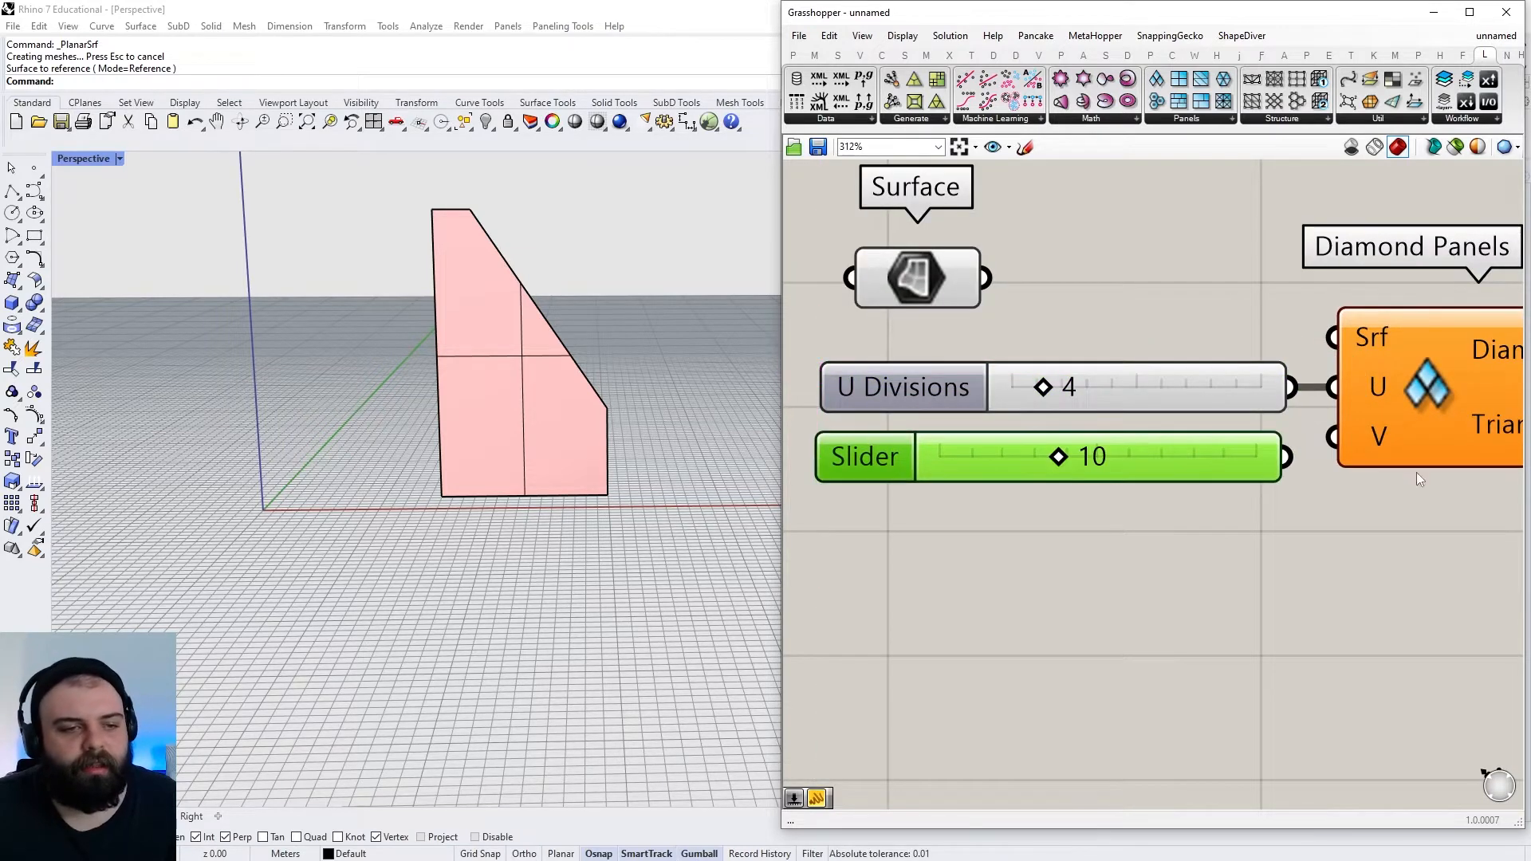
{"action": "left_click_drag", "start_coordinate": [1285, 456], "coordinate": [1333, 436]}
Connect the Surface parameter to the Srf input of Diamond Panels and view the panels in the perspective viewport
{"action": "scroll", "coordinate": [1355, 511], "scroll_direction": "down", "scroll_amount": 2}
{"action": "scroll", "coordinate": [1342, 451], "scroll_direction": "up", "scroll_amount": 1}
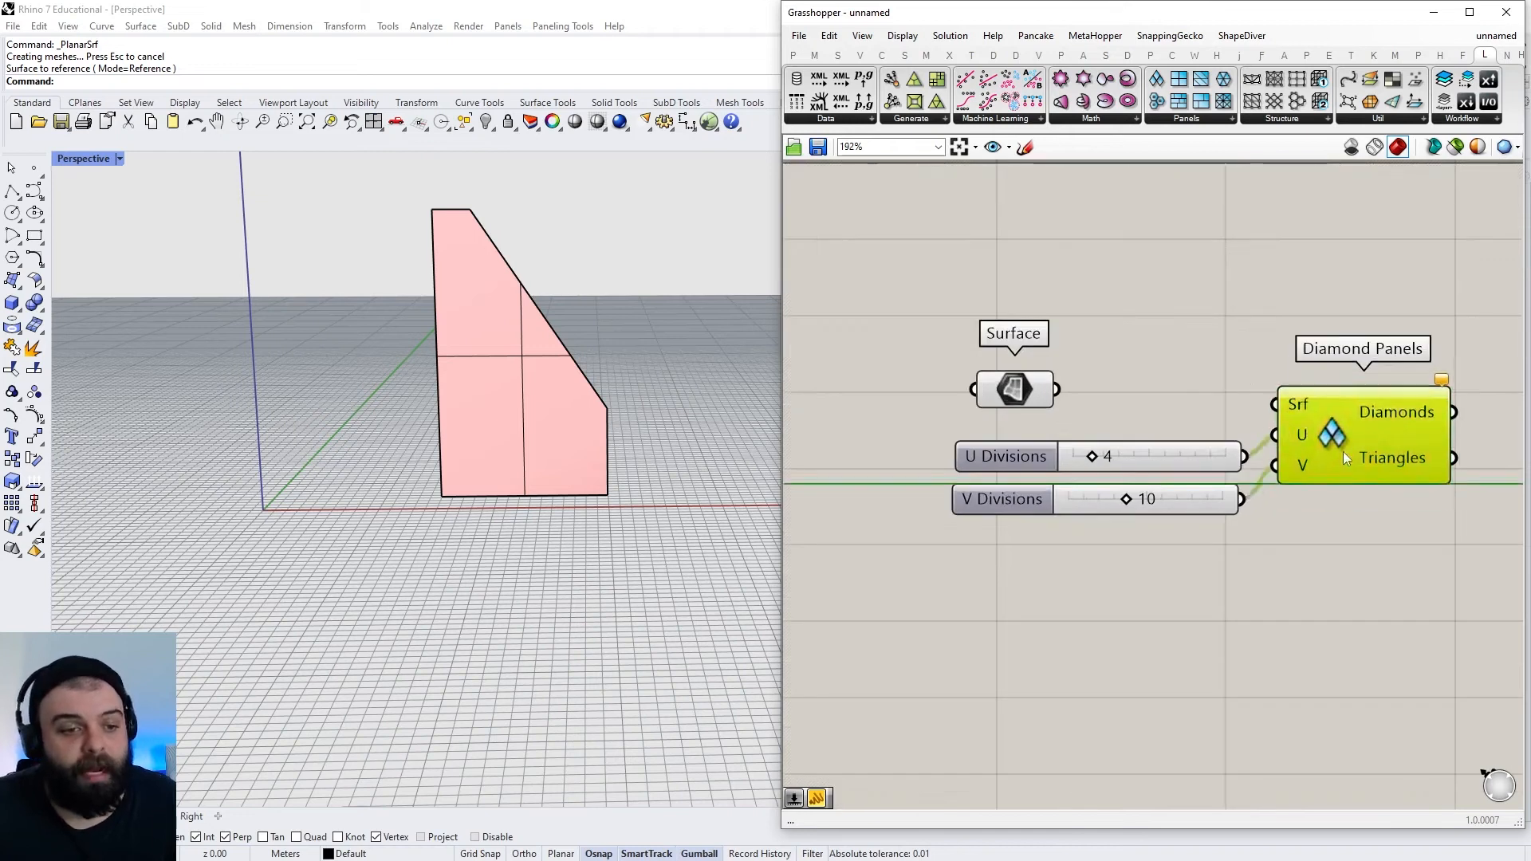
{"action": "left_click", "coordinate": [1035, 389]}
{"action": "left_click_drag", "start_coordinate": [1056, 390], "coordinate": [1275, 404]}
{"action": "left_click", "coordinate": [1254, 335]}
{"action": "scroll", "coordinate": [523, 421], "scroll_direction": "down", "scroll_amount": 5}
{"action": "right_click_drag", "start_coordinate": [523, 398], "coordinate": [601, 270]}
{"action": "scroll", "coordinate": [519, 341], "scroll_direction": "up", "scroll_amount": 4}
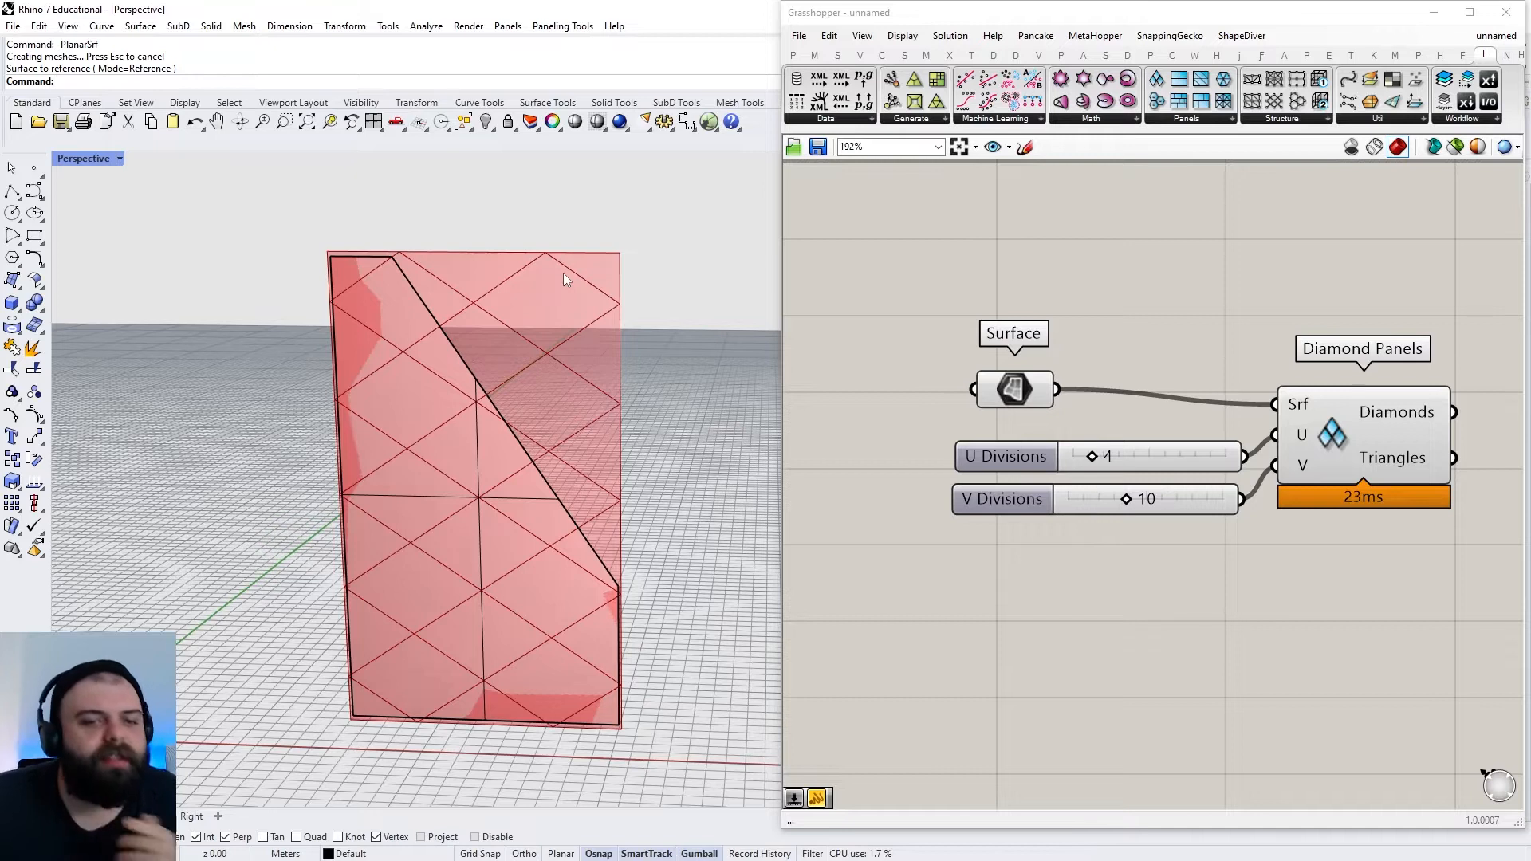
Align the Diamond Panels component with the Surface parameter's output and highlight its panel preview against the surface
{"action": "left_click_drag", "start_coordinate": [357, 214], "coordinate": [591, 507]}
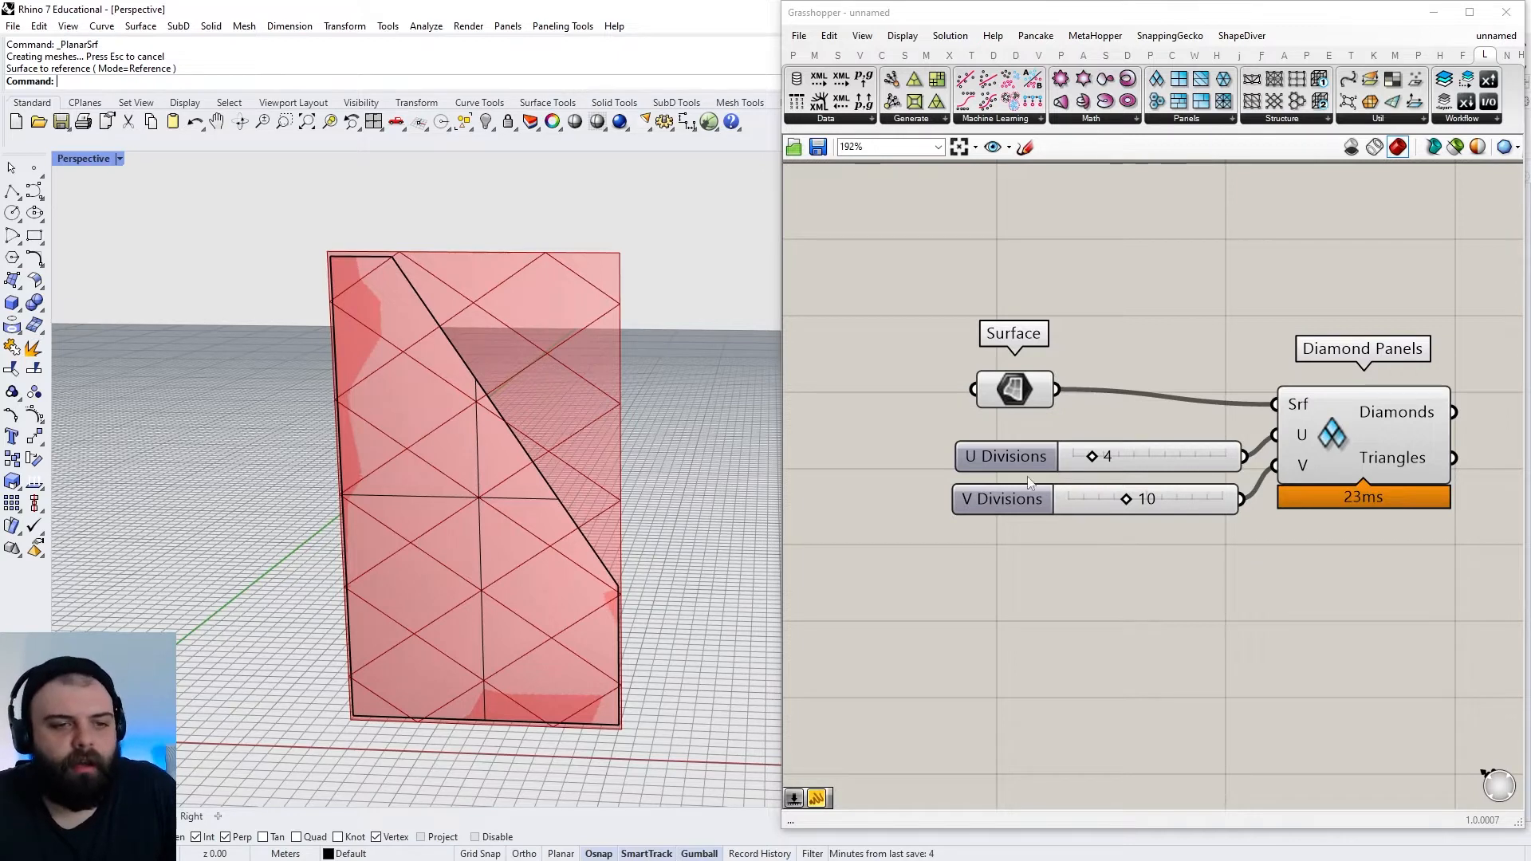
{"action": "left_click_drag", "start_coordinate": [1371, 456], "coordinate": [1377, 441]}
{"action": "left_click_drag", "start_coordinate": [1170, 265], "coordinate": [1494, 590]}
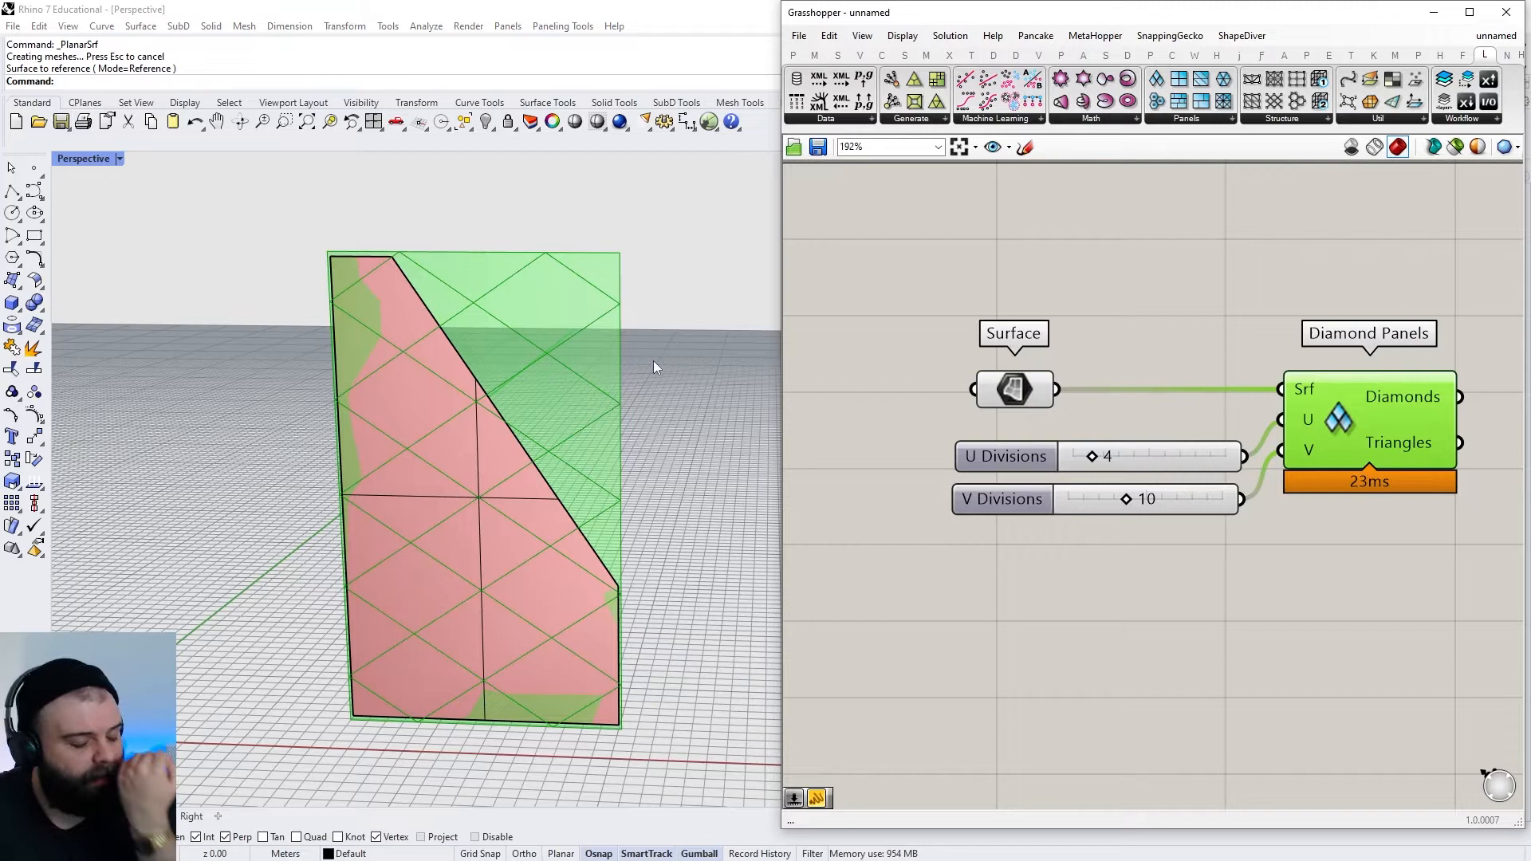
{"action": "left_click", "coordinate": [1048, 598]}
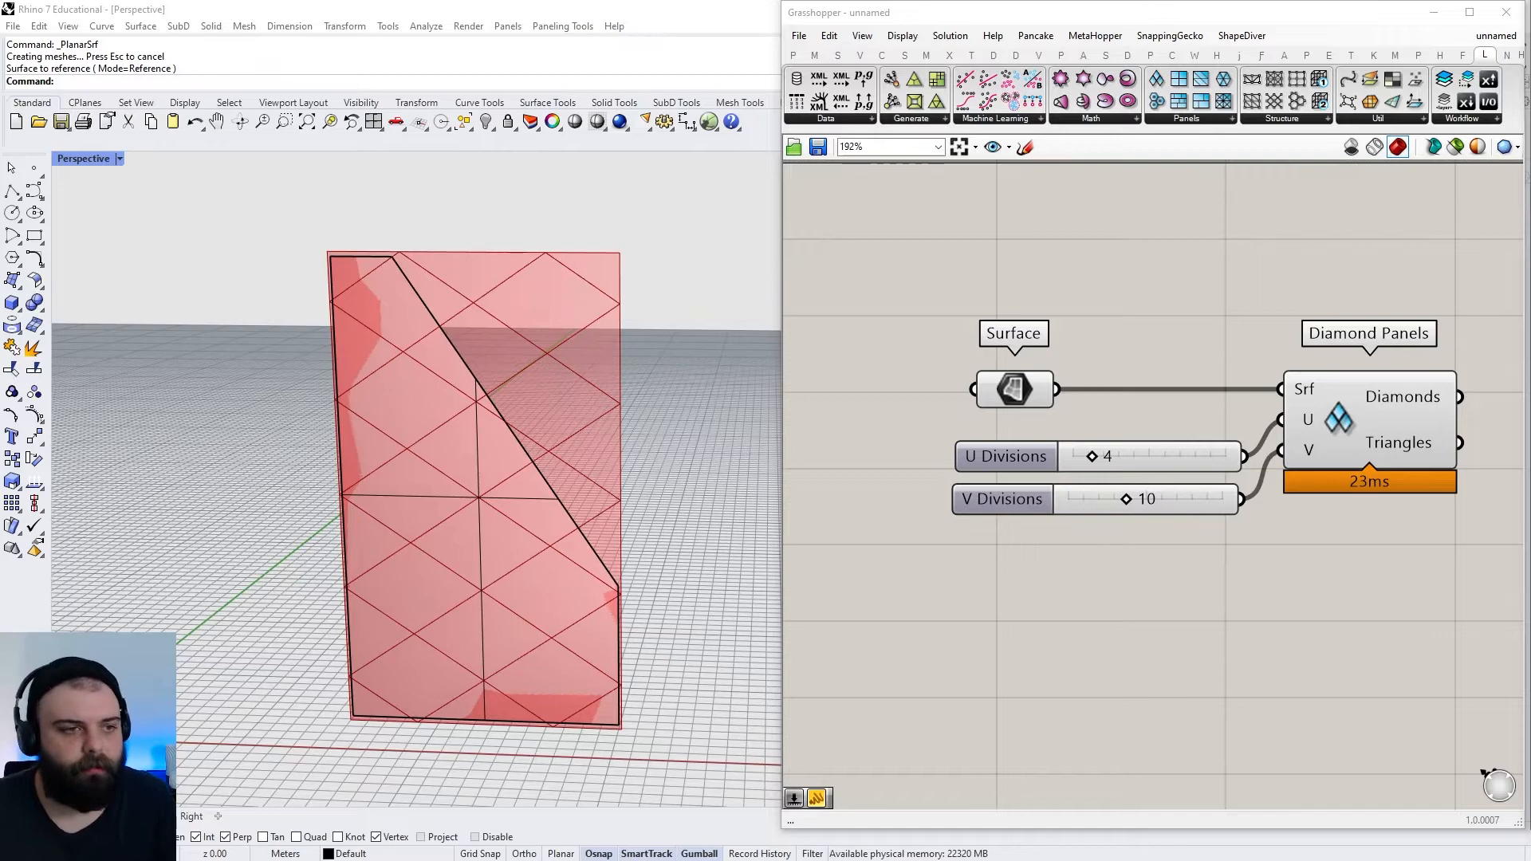
Close the Grasshopper window, select the planar surface in Rhino and display its object properties
{"action": "left_click", "coordinate": [1506, 12]}
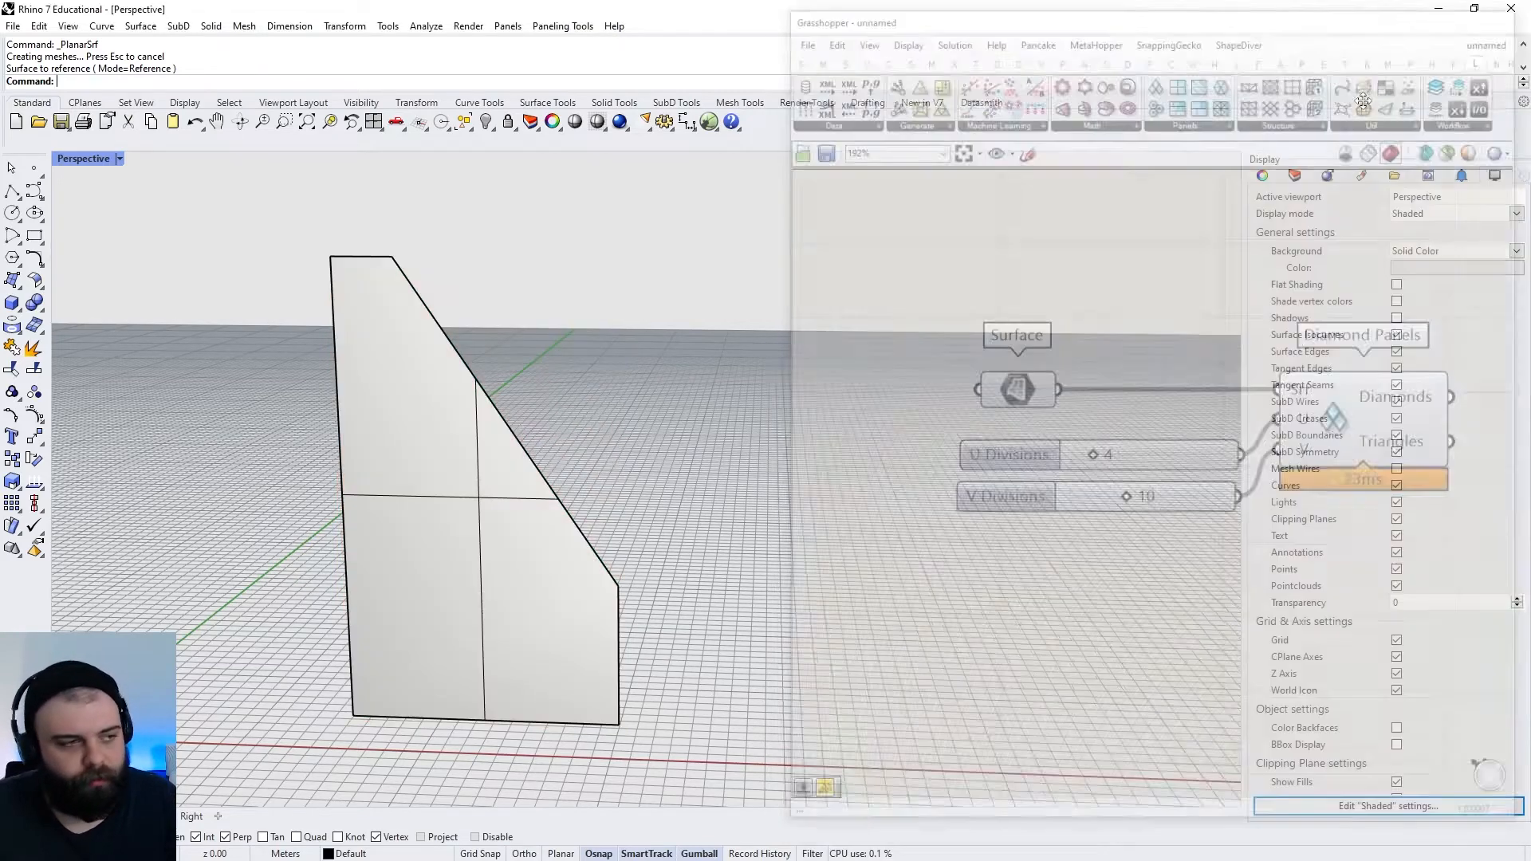
{"action": "scroll", "coordinate": [697, 388], "scroll_direction": "down", "scroll_amount": 7}
{"action": "right_click_drag", "start_coordinate": [696, 388], "coordinate": [683, 393]}
{"action": "scroll", "coordinate": [500, 349], "scroll_direction": "up", "scroll_amount": 5}
{"action": "left_click_drag", "start_coordinate": [502, 246], "coordinate": [891, 741]}
{"action": "key", "text": "Escape"}
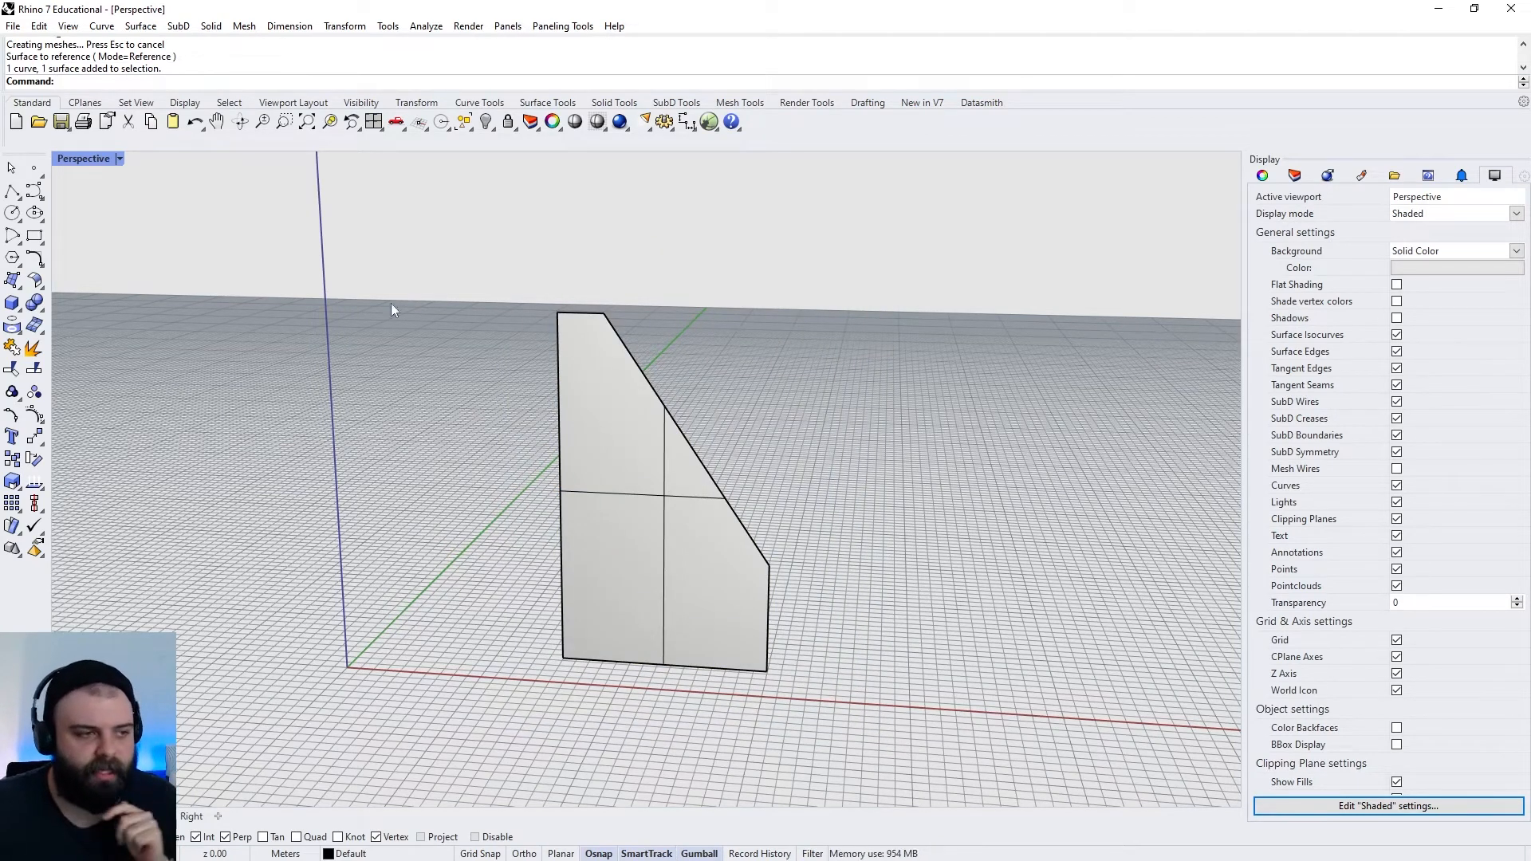
{"action": "left_click", "coordinate": [570, 383]}
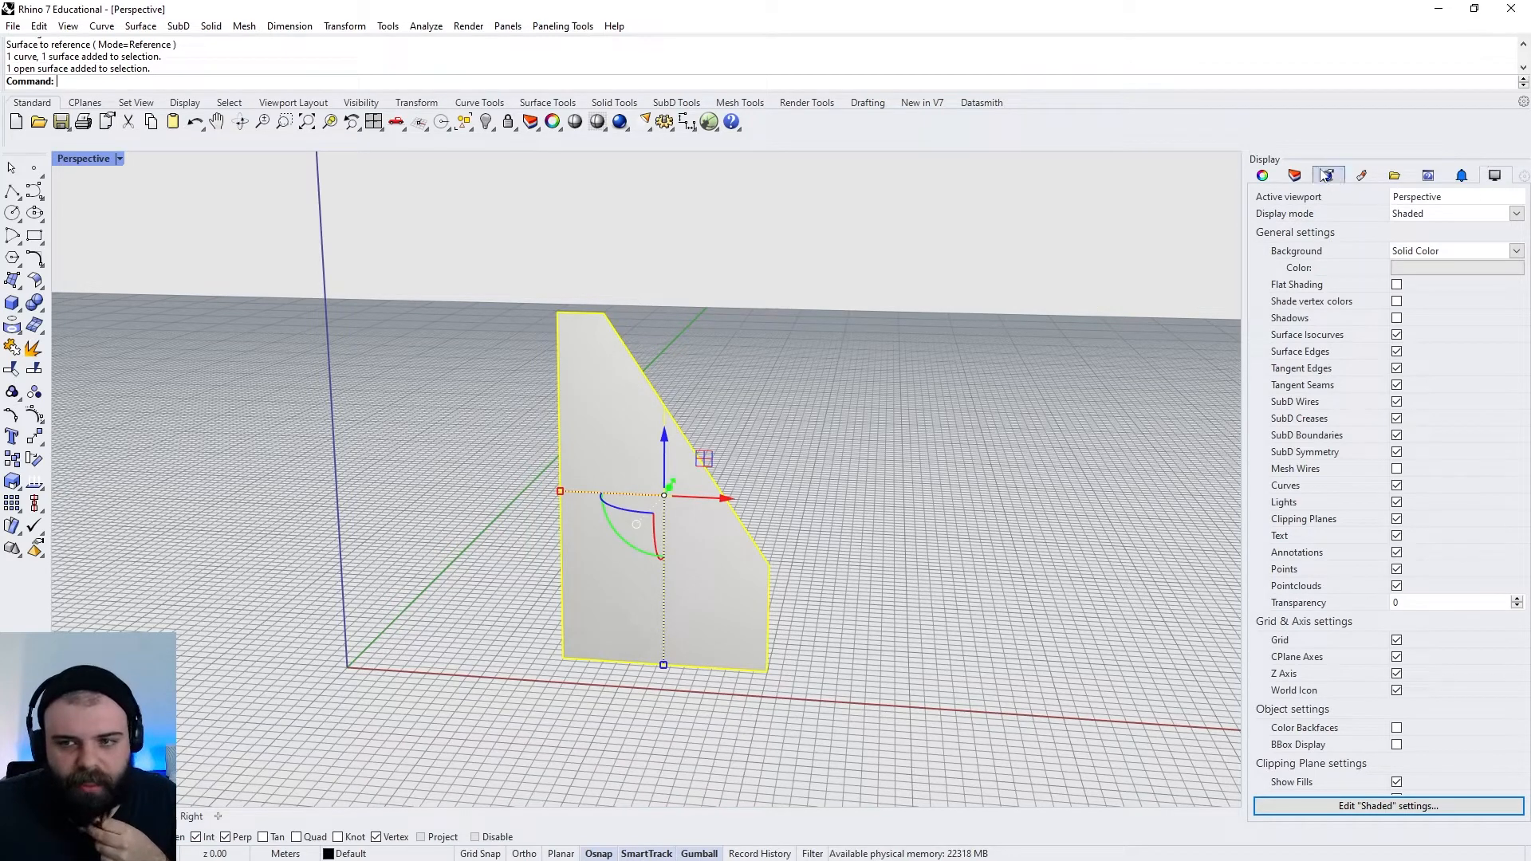
{"action": "left_click", "coordinate": [1262, 176]}
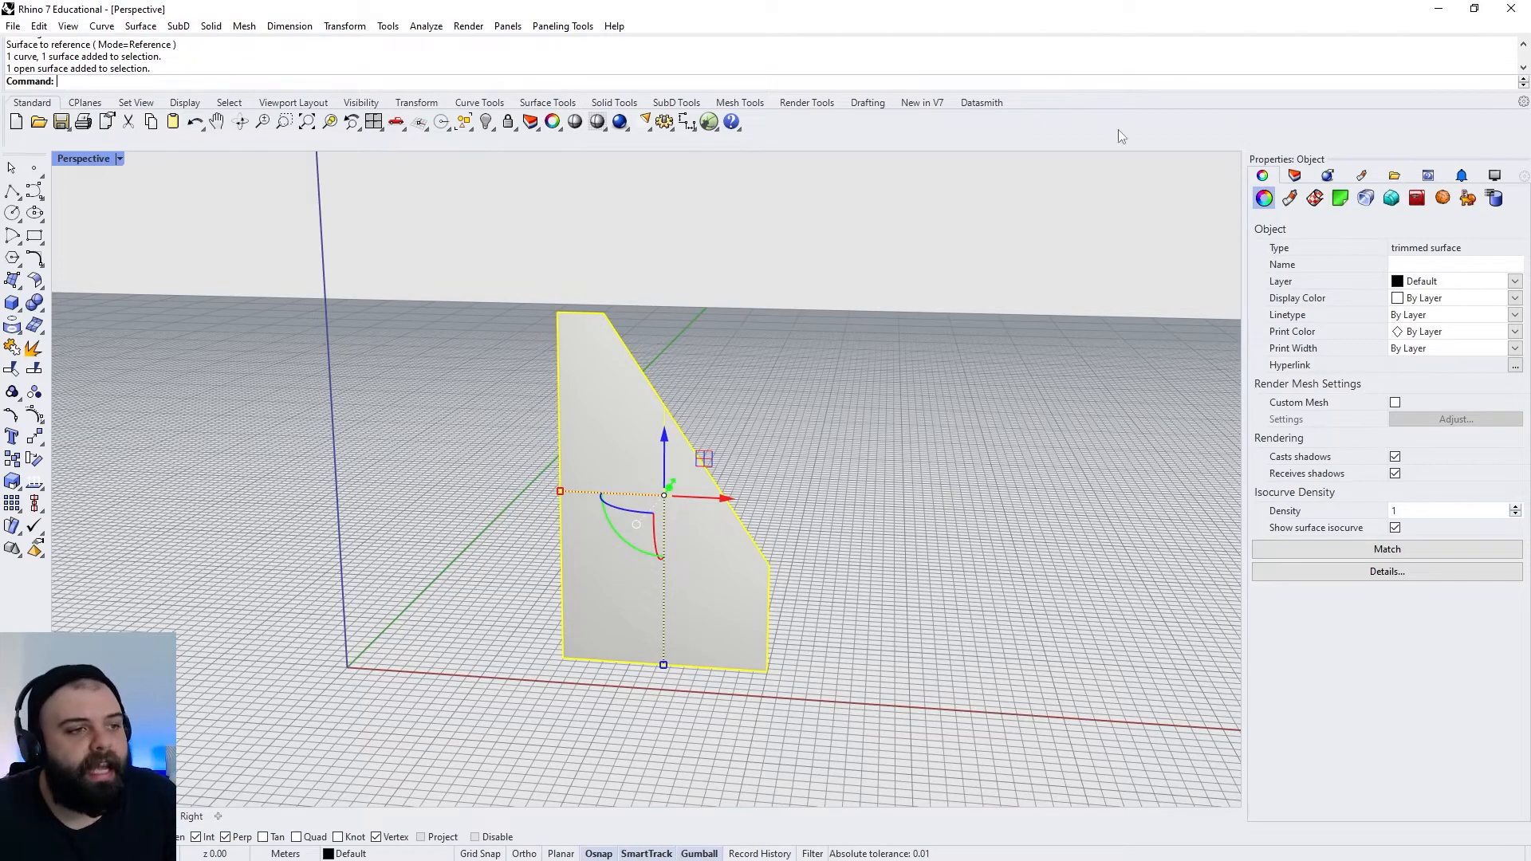
Reopen Grasshopper to compare the diamond panel preview with the surface outline, and close its window again
{"action": "left_click", "coordinate": [709, 122]}
{"action": "left_click_drag", "start_coordinate": [928, 239], "coordinate": [1515, 681]}
{"action": "left_click", "coordinate": [1349, 265]}
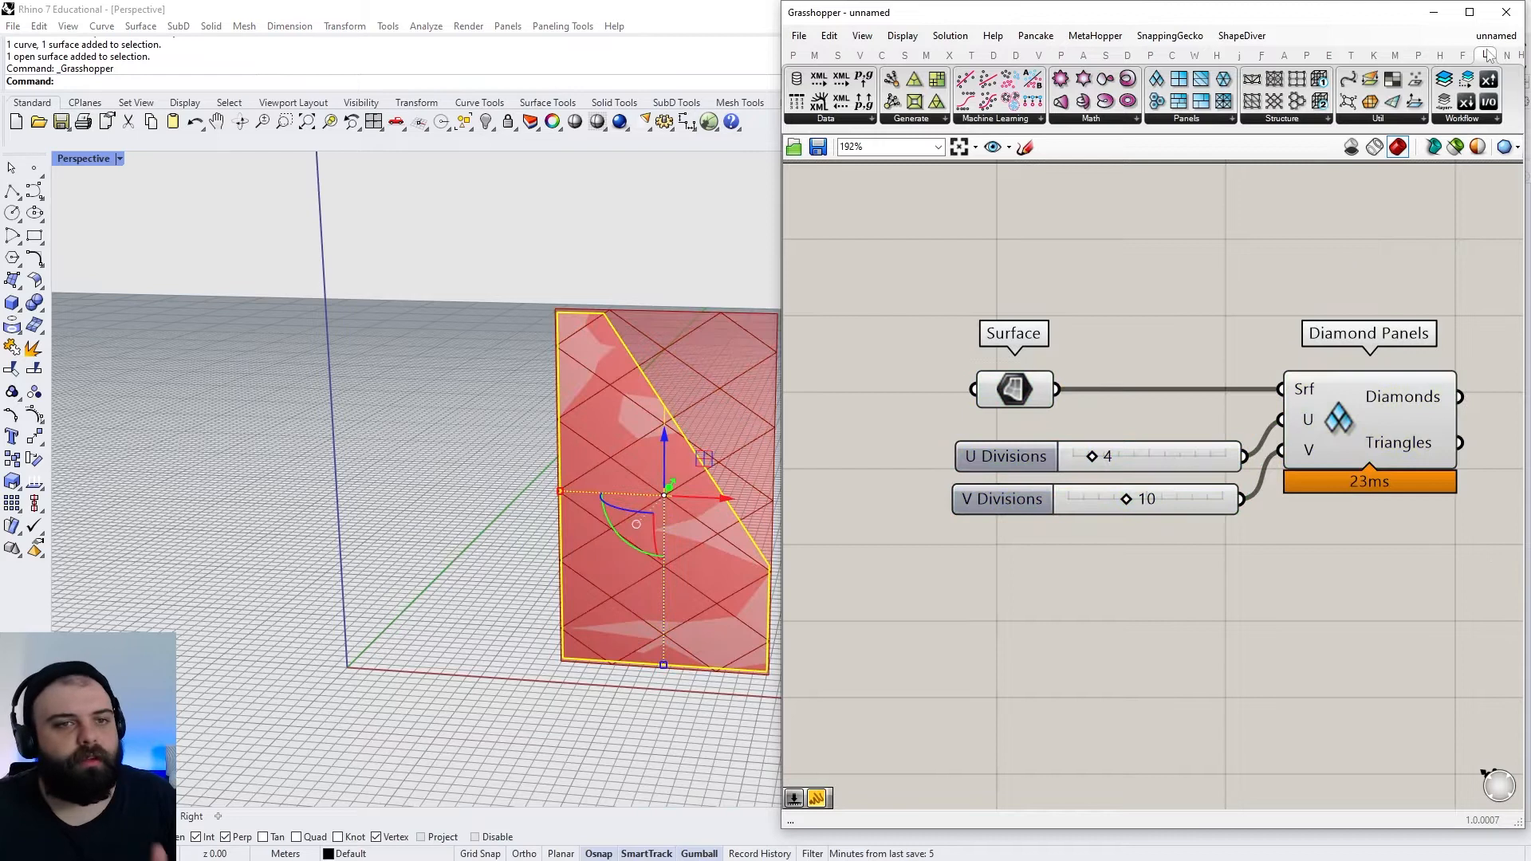
{"action": "left_click", "coordinate": [1505, 12]}
Examine the upright surface and its boundary curve from several angles in the perspective viewport
{"action": "right_click_drag", "start_coordinate": [931, 324], "coordinate": [819, 427]}
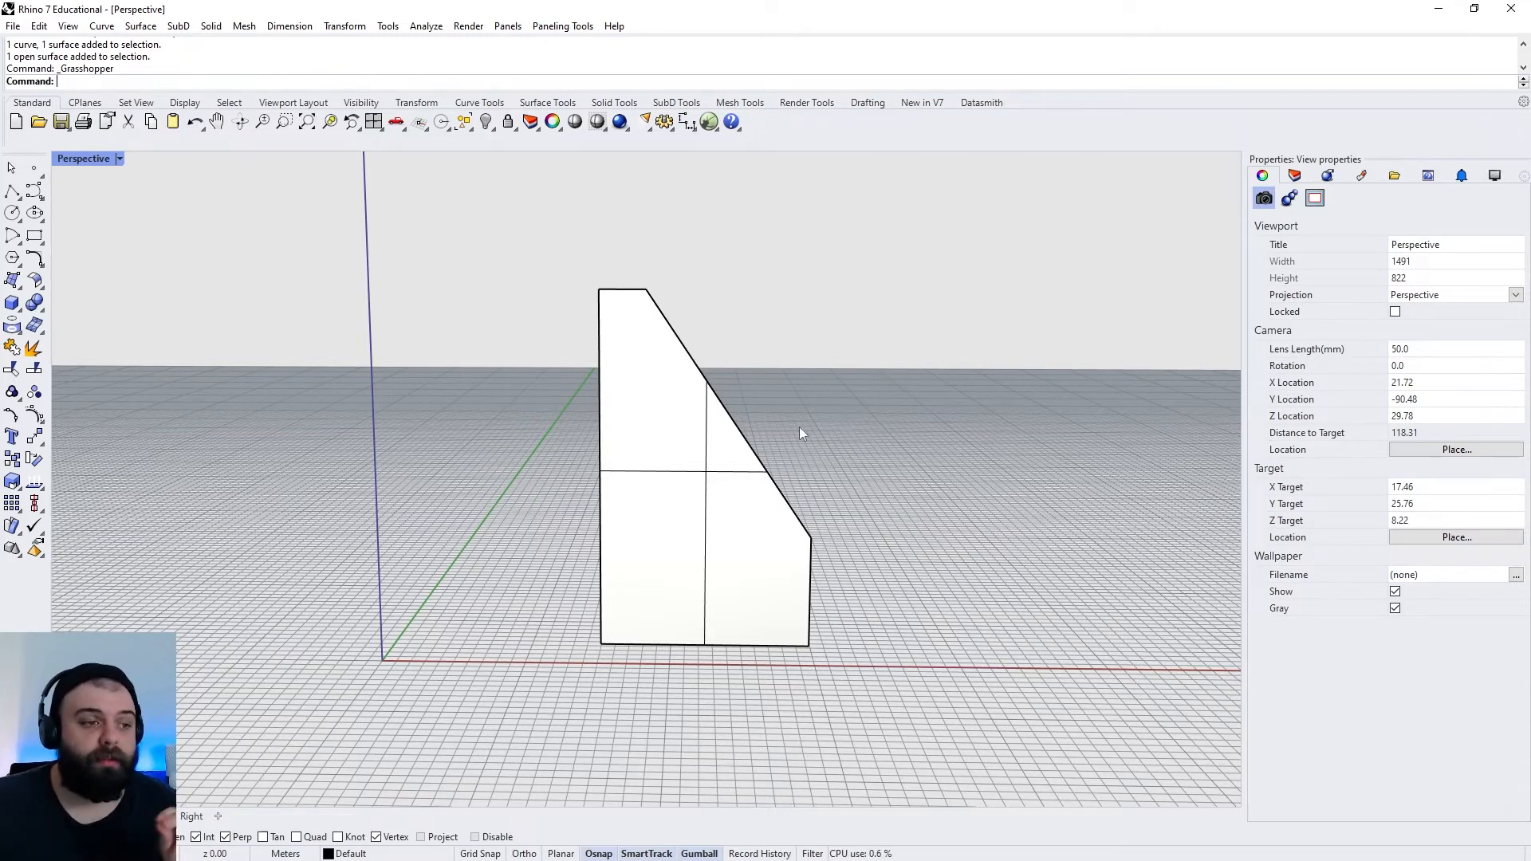
{"action": "right_click_drag", "start_coordinate": [799, 429], "coordinate": [790, 433]}
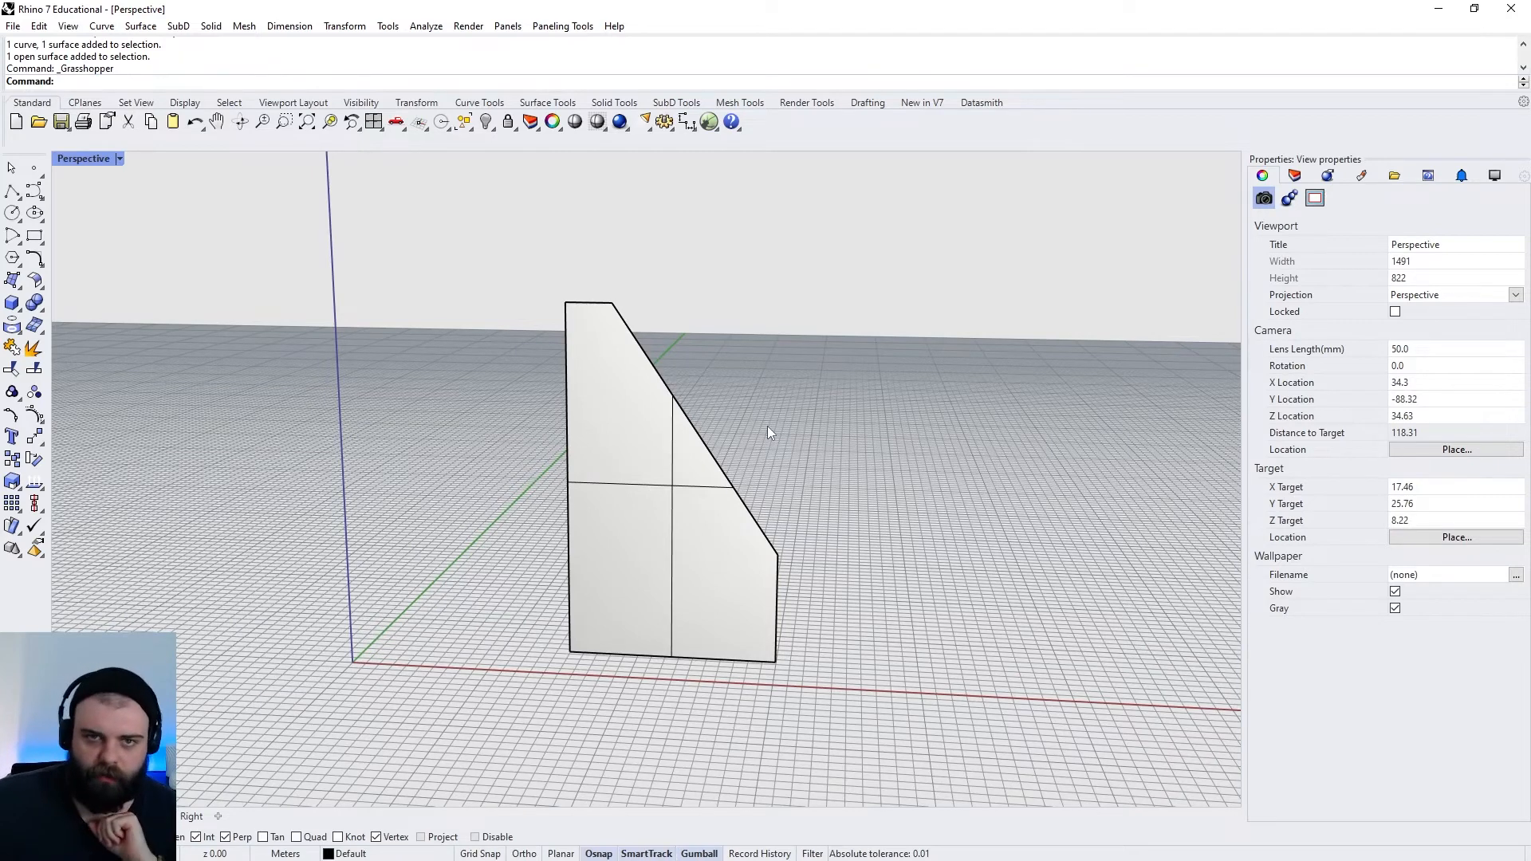
{"action": "scroll", "coordinate": [346, 438], "scroll_direction": "down", "scroll_amount": 5}
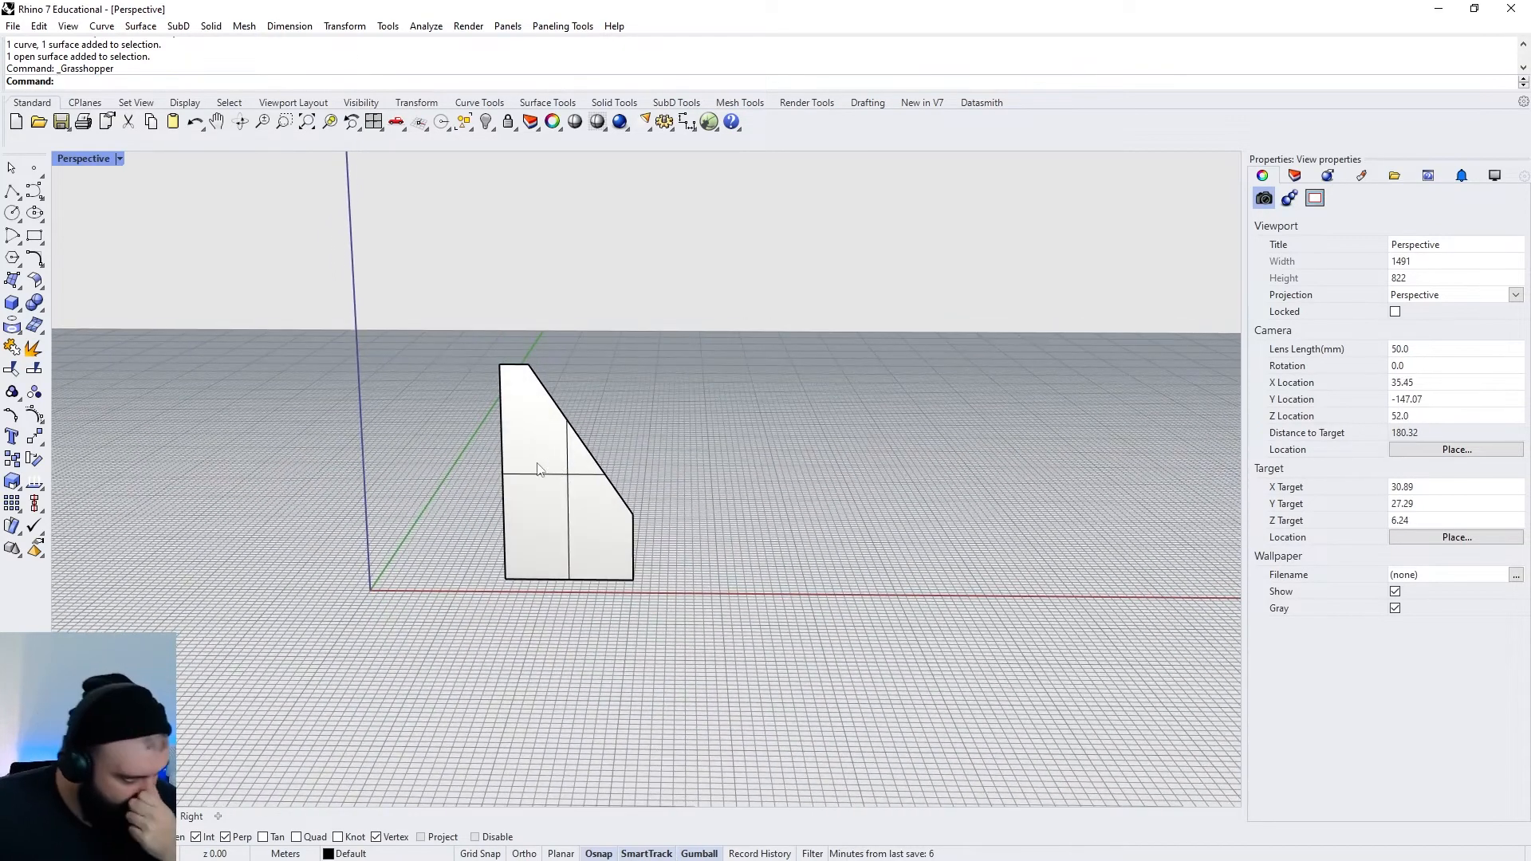
{"action": "scroll", "coordinate": [511, 455], "scroll_direction": "up", "scroll_amount": 2}
{"action": "scroll", "coordinate": [561, 359], "scroll_direction": "up", "scroll_amount": 2}
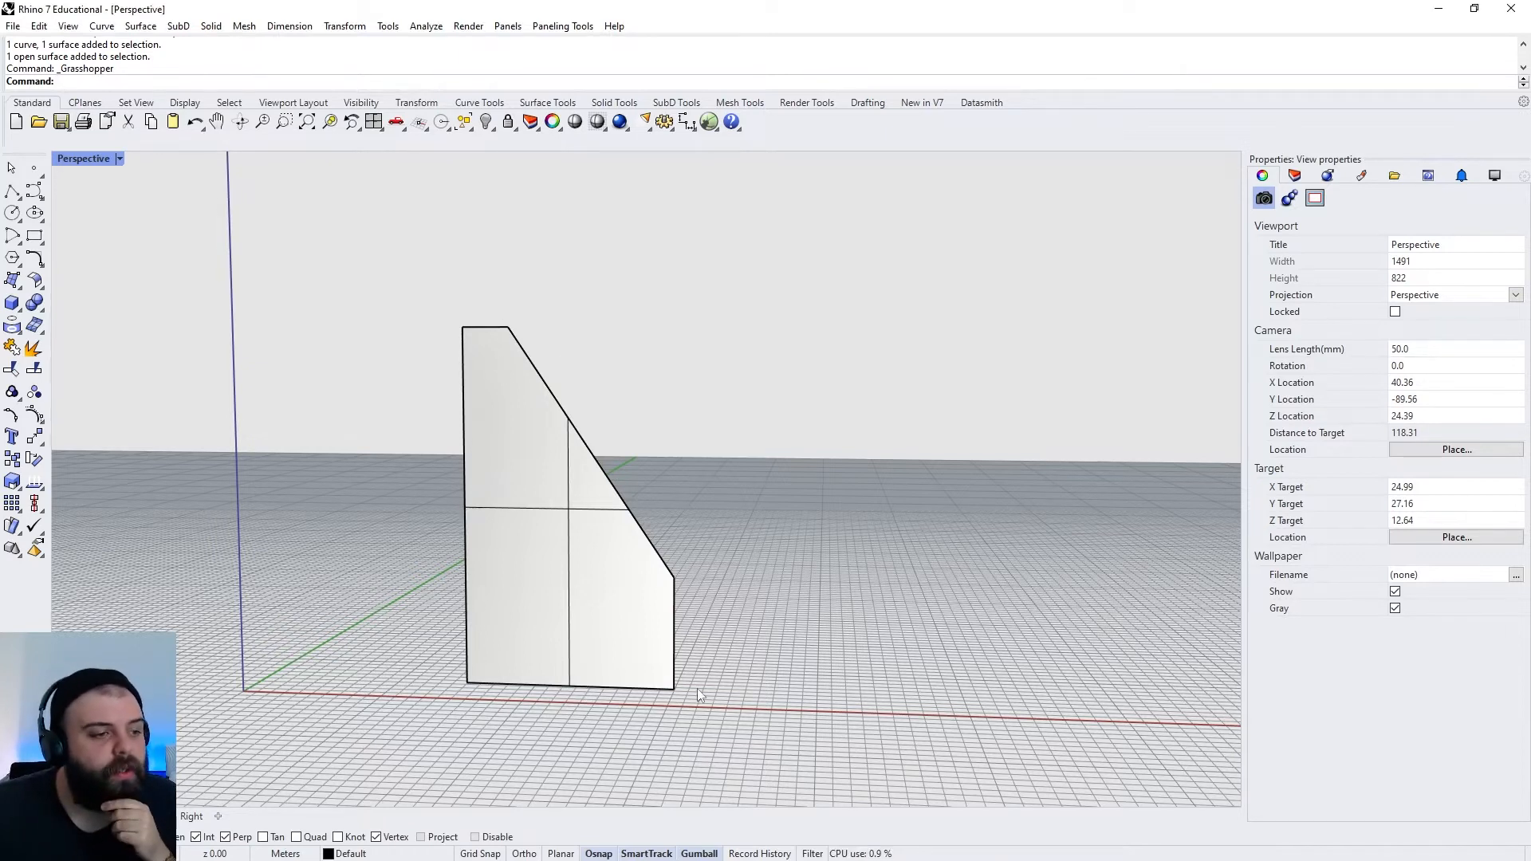
{"action": "scroll", "coordinate": [681, 515], "scroll_direction": "down", "scroll_amount": 2}
{"action": "right_click_drag", "start_coordinate": [682, 515], "coordinate": [659, 528]}
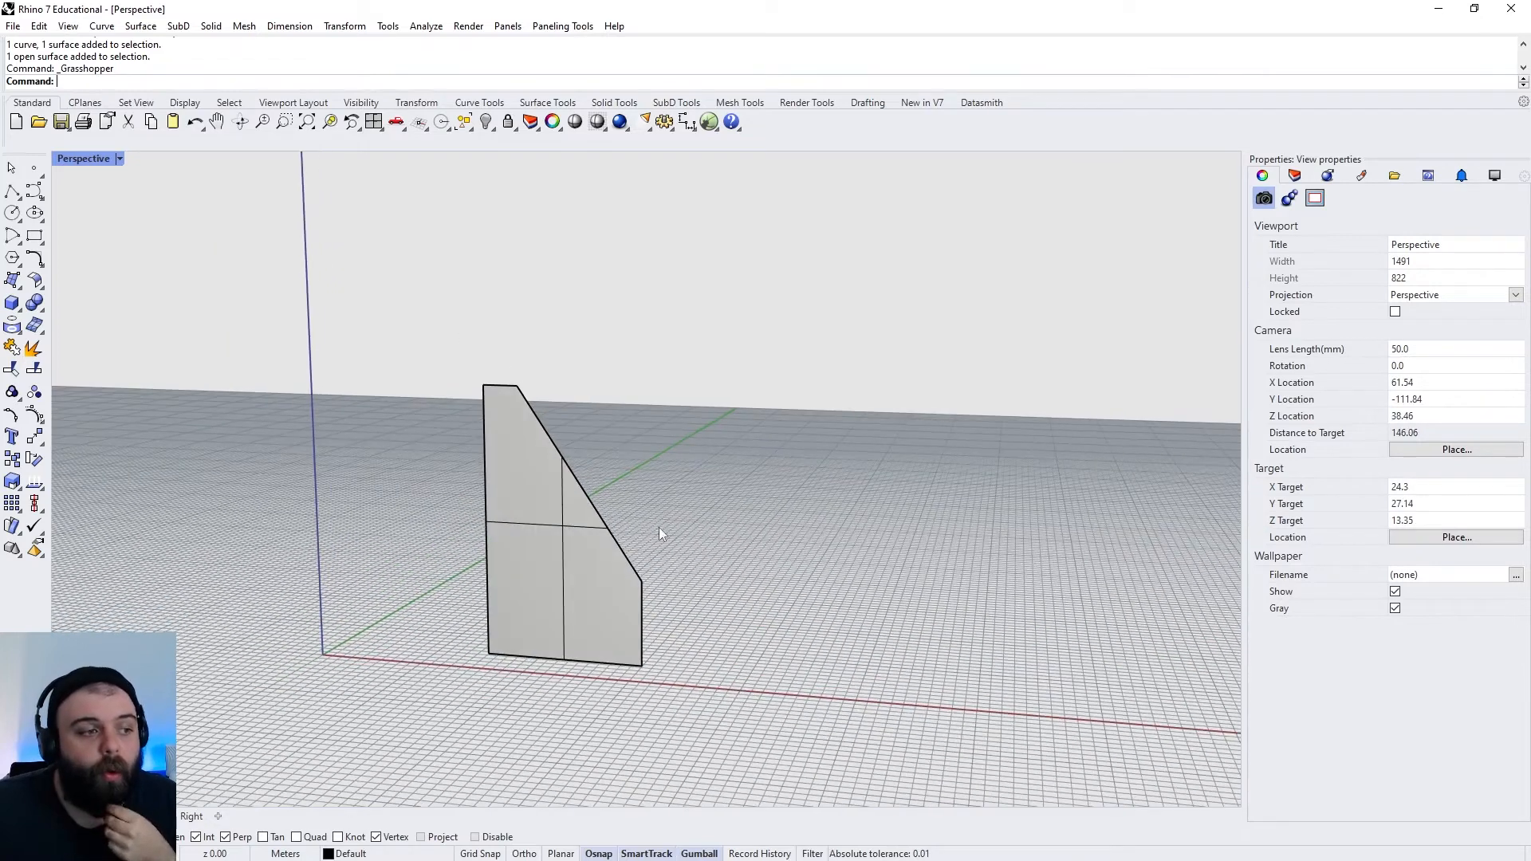
{"action": "left_click_drag", "start_coordinate": [384, 307], "coordinate": [764, 759]}
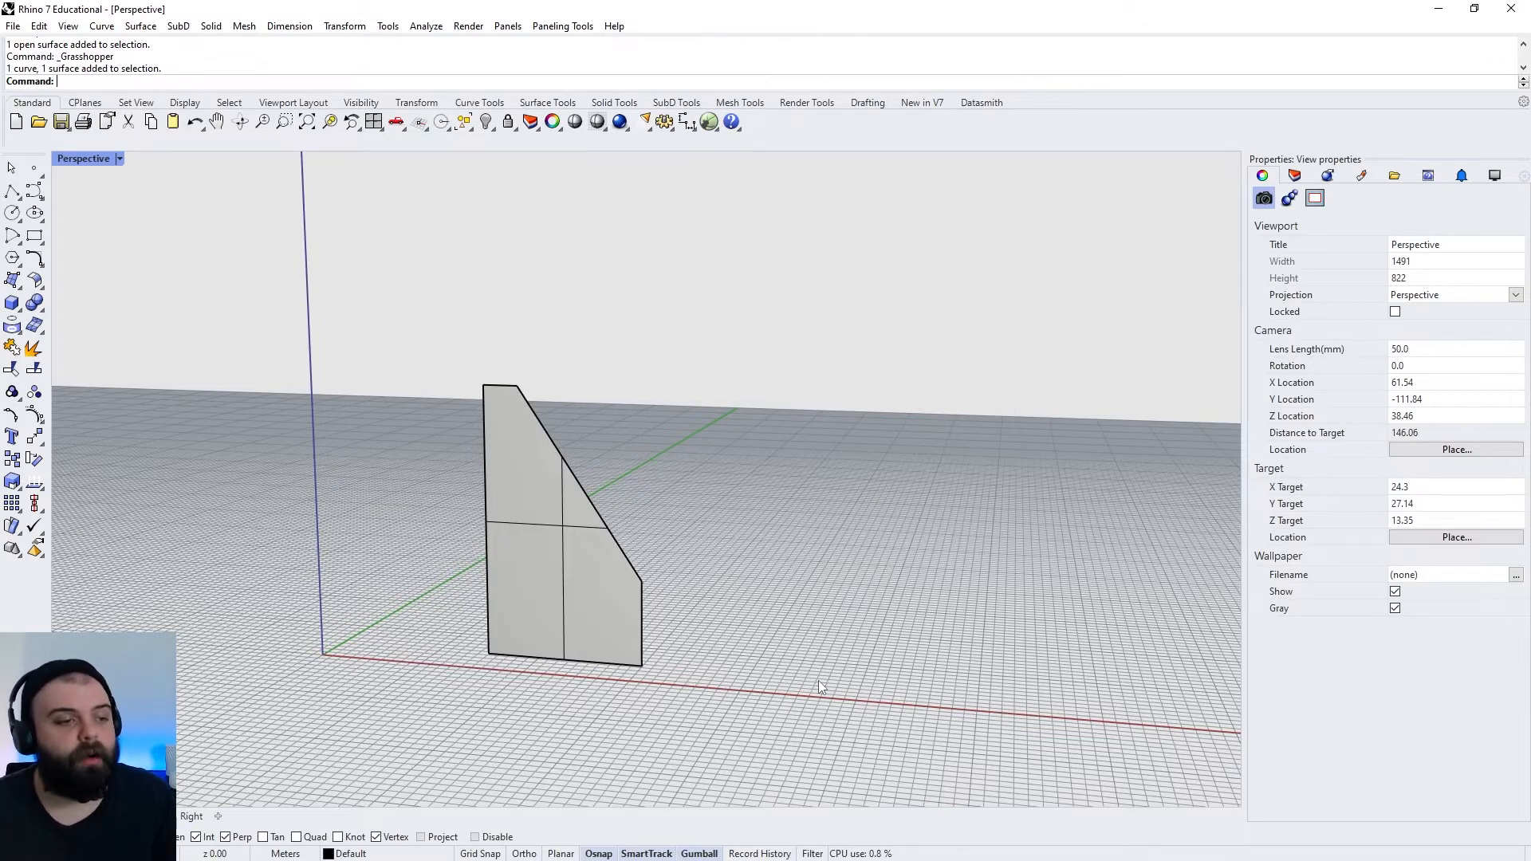
{"action": "right_click_drag", "start_coordinate": [659, 478], "coordinate": [655, 469]}
{"action": "scroll", "coordinate": [514, 507], "scroll_direction": "up", "scroll_amount": 4}
{"action": "right_click_drag", "start_coordinate": [516, 505], "coordinate": [510, 487]}
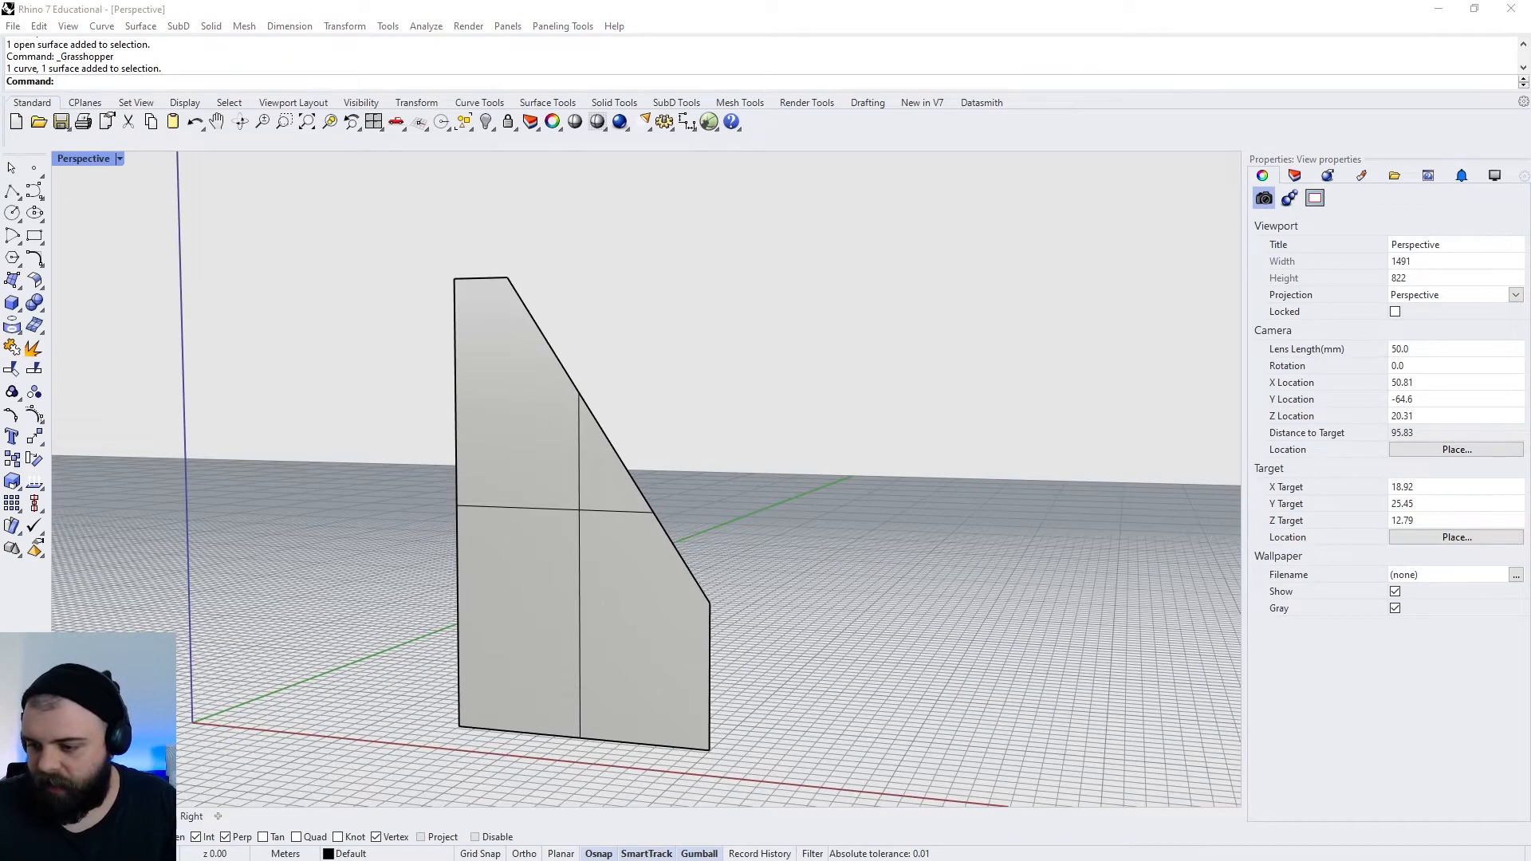
{"action": "mouse_move", "coordinate": [443, 278]}
{"action": "left_mouse_down"}
{"action": "mouse_move", "coordinate": [512, 280]}
{"action": "mouse_move", "coordinate": [711, 590]}
{"action": "mouse_move", "coordinate": [711, 747]}
{"action": "mouse_move", "coordinate": [437, 712]}
{"action": "mouse_move", "coordinate": [444, 272]}
{"action": "left_mouse_up"}
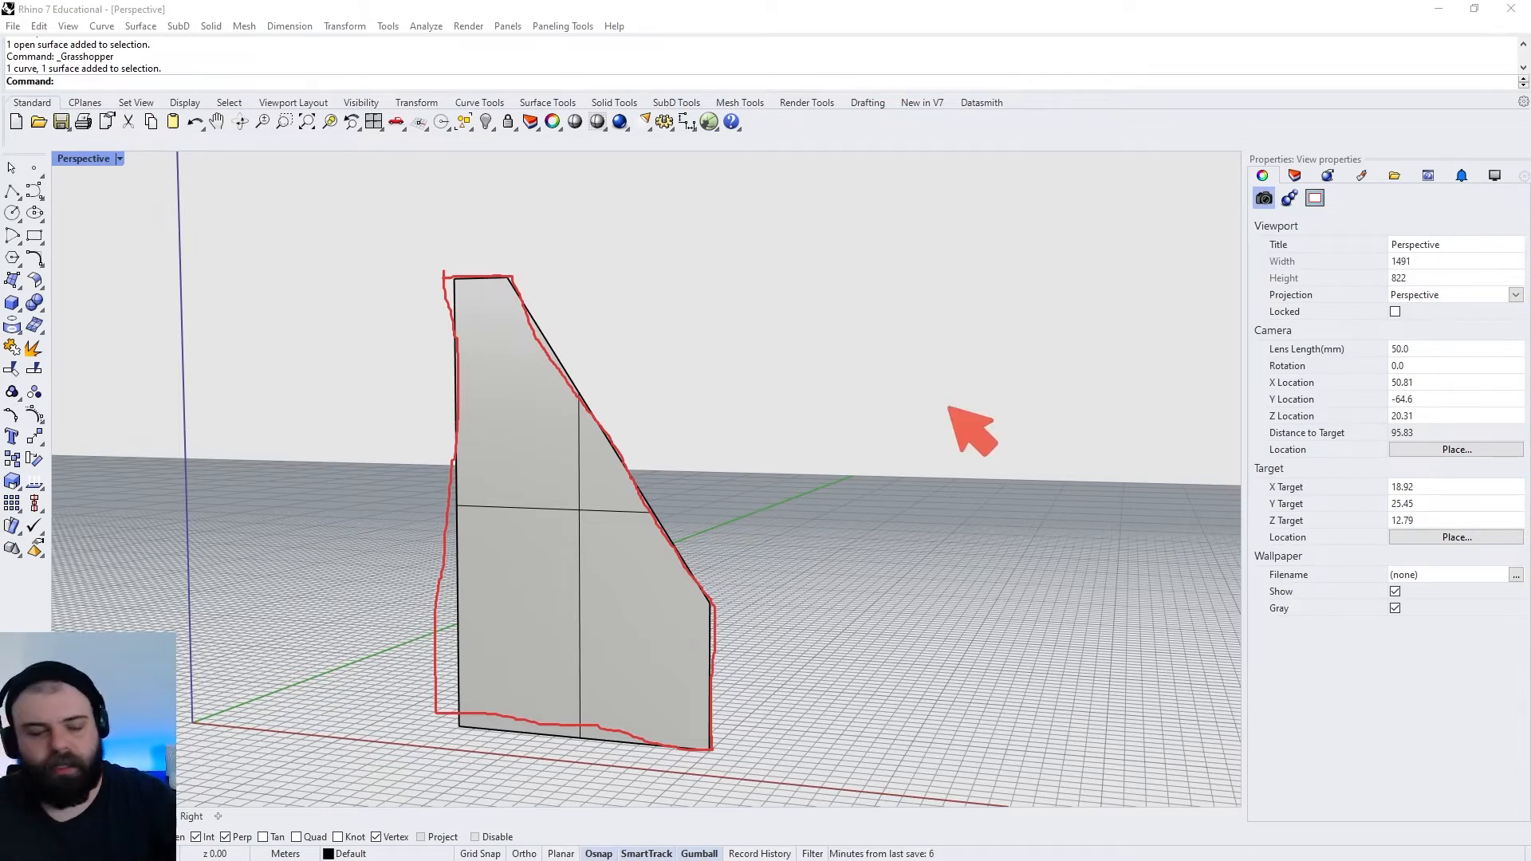
{"action": "mouse_move", "coordinate": [446, 275]}
{"action": "left_mouse_down"}
{"action": "mouse_move", "coordinate": [720, 287]}
{"action": "mouse_move", "coordinate": [731, 745]}
{"action": "mouse_move", "coordinate": [495, 731]}
{"action": "mouse_move", "coordinate": [441, 706]}
{"action": "mouse_move", "coordinate": [451, 275]}
{"action": "left_mouse_up"}
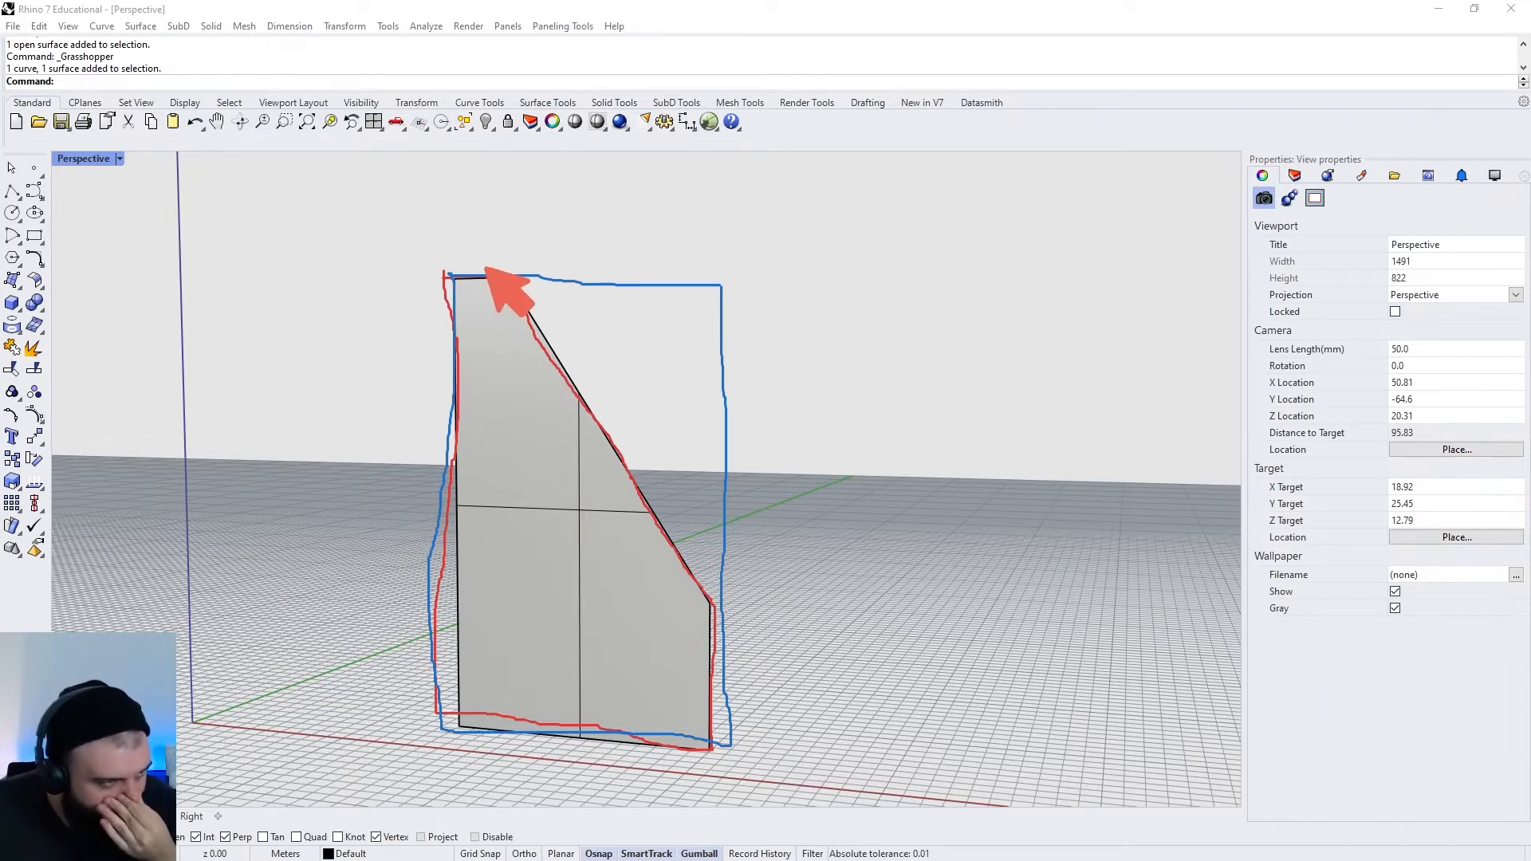
{"action": "mouse_move", "coordinate": [480, 242]}
{"action": "left_mouse_down"}
{"action": "mouse_move", "coordinate": [625, 481]}
{"action": "mouse_move", "coordinate": [805, 713]}
{"action": "left_mouse_up"}
{"action": "left_click_drag", "start_coordinate": [615, 340], "coordinate": [735, 318]}
{"action": "mouse_move", "coordinate": [655, 254]}
{"action": "left_mouse_down"}
{"action": "mouse_move", "coordinate": [668, 311]}
{"action": "mouse_move", "coordinate": [726, 409]}
{"action": "left_mouse_up"}
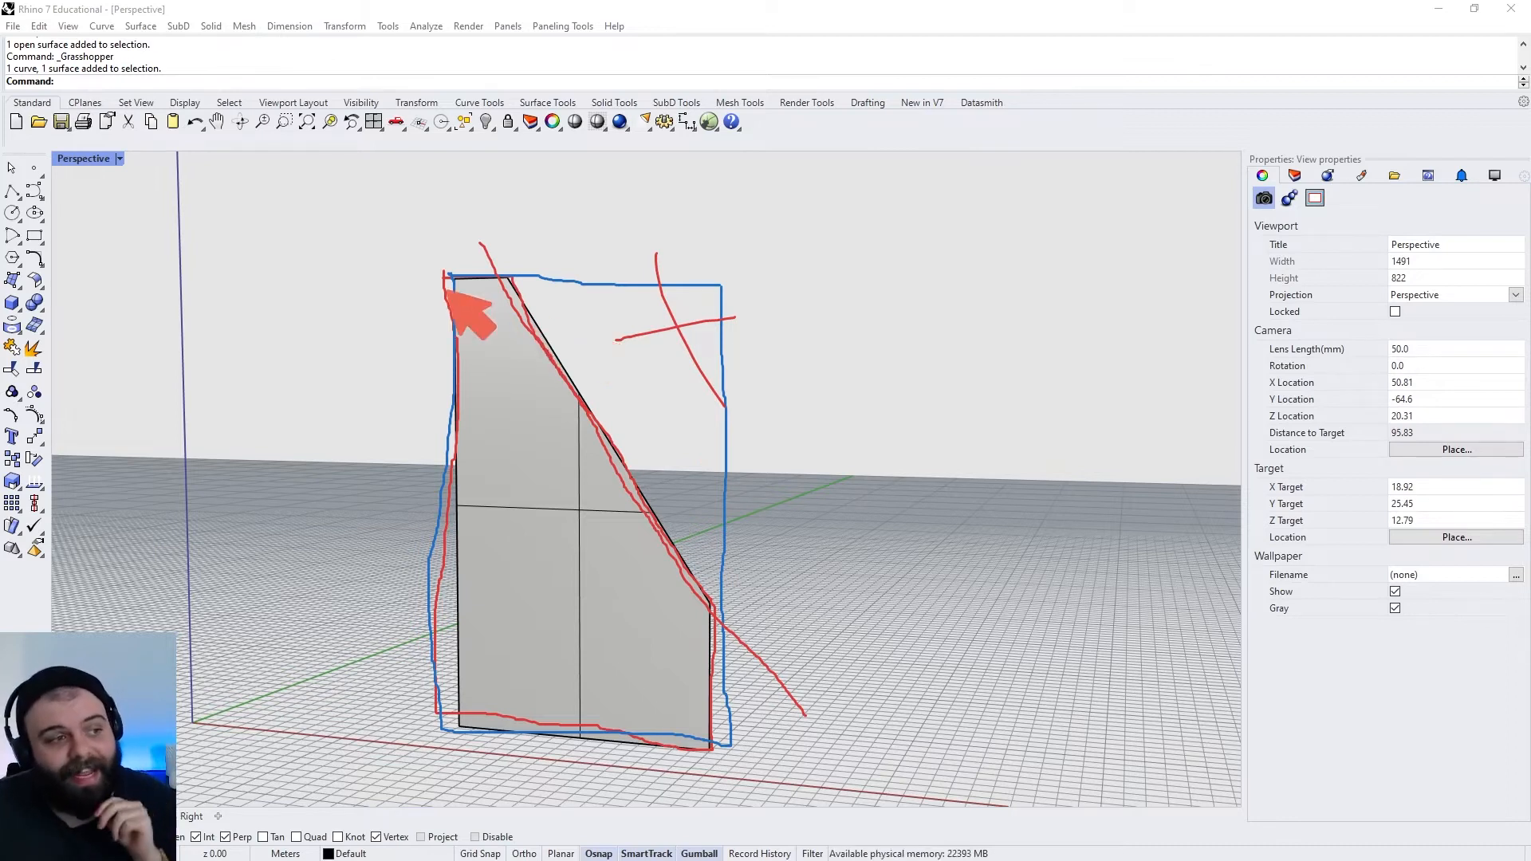
{"action": "mouse_move", "coordinate": [466, 296]}
{"action": "left_mouse_down"}
{"action": "mouse_move", "coordinate": [517, 423]}
{"action": "mouse_move", "coordinate": [651, 618]}
{"action": "mouse_move", "coordinate": [553, 672]}
{"action": "mouse_move", "coordinate": [512, 404]}
{"action": "mouse_move", "coordinate": [536, 332]}
{"action": "mouse_move", "coordinate": [528, 309]}
{"action": "left_mouse_up"}
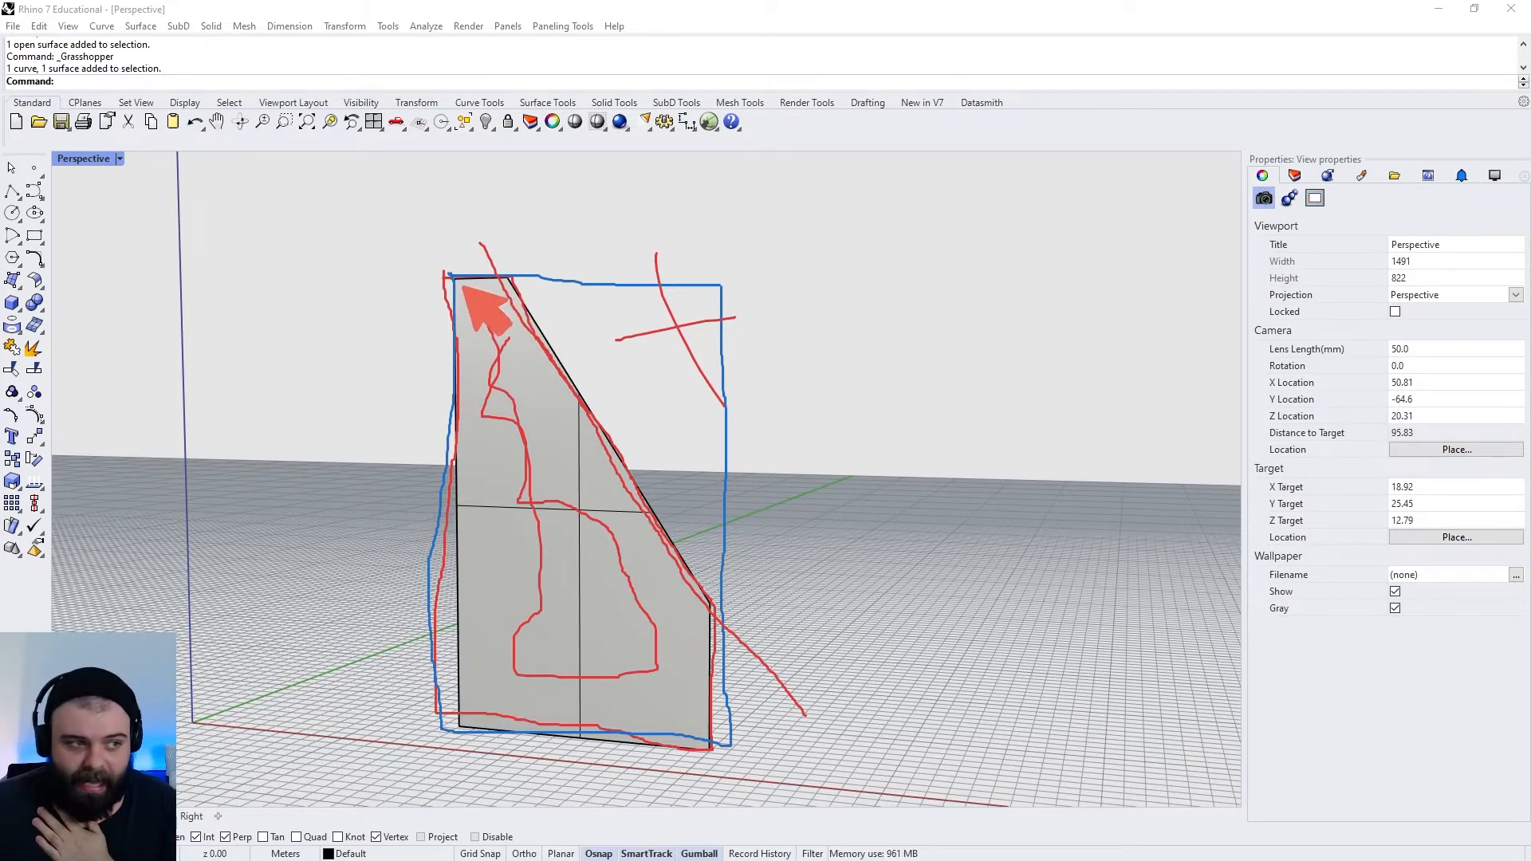
{"action": "mouse_move", "coordinate": [447, 278]}
{"action": "left_mouse_down"}
{"action": "mouse_move", "coordinate": [703, 283]}
{"action": "mouse_move", "coordinate": [729, 742]}
{"action": "mouse_move", "coordinate": [408, 722]}
{"action": "left_mouse_up"}
{"action": "mouse_move", "coordinate": [474, 286]}
{"action": "left_mouse_down"}
{"action": "mouse_move", "coordinate": [460, 355]}
{"action": "mouse_move", "coordinate": [483, 648]}
{"action": "mouse_move", "coordinate": [660, 709]}
{"action": "mouse_move", "coordinate": [562, 445]}
{"action": "left_mouse_up"}
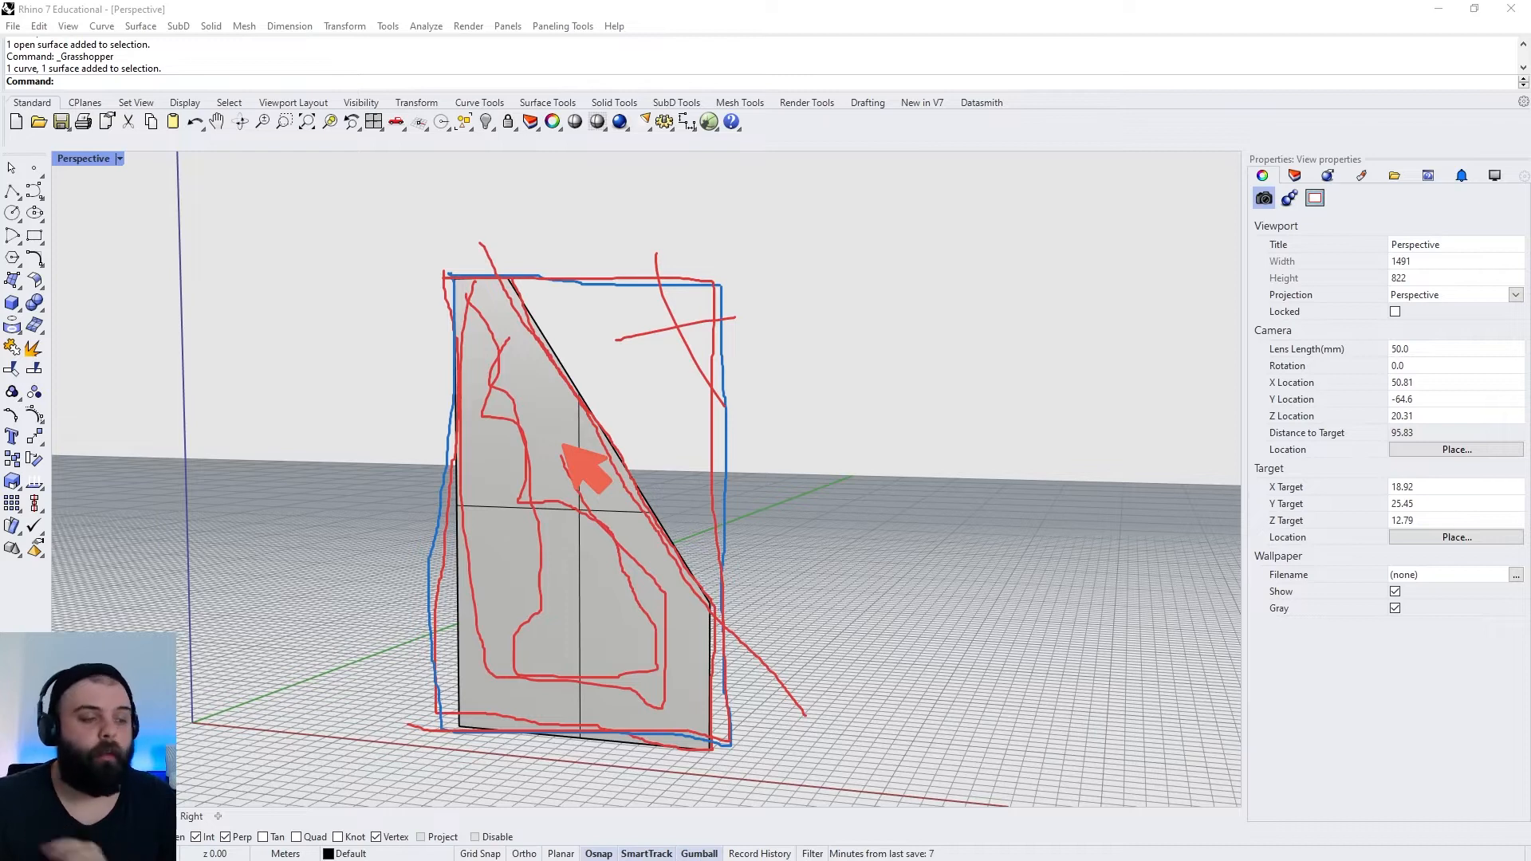
{"action": "key", "text": "Escape"}
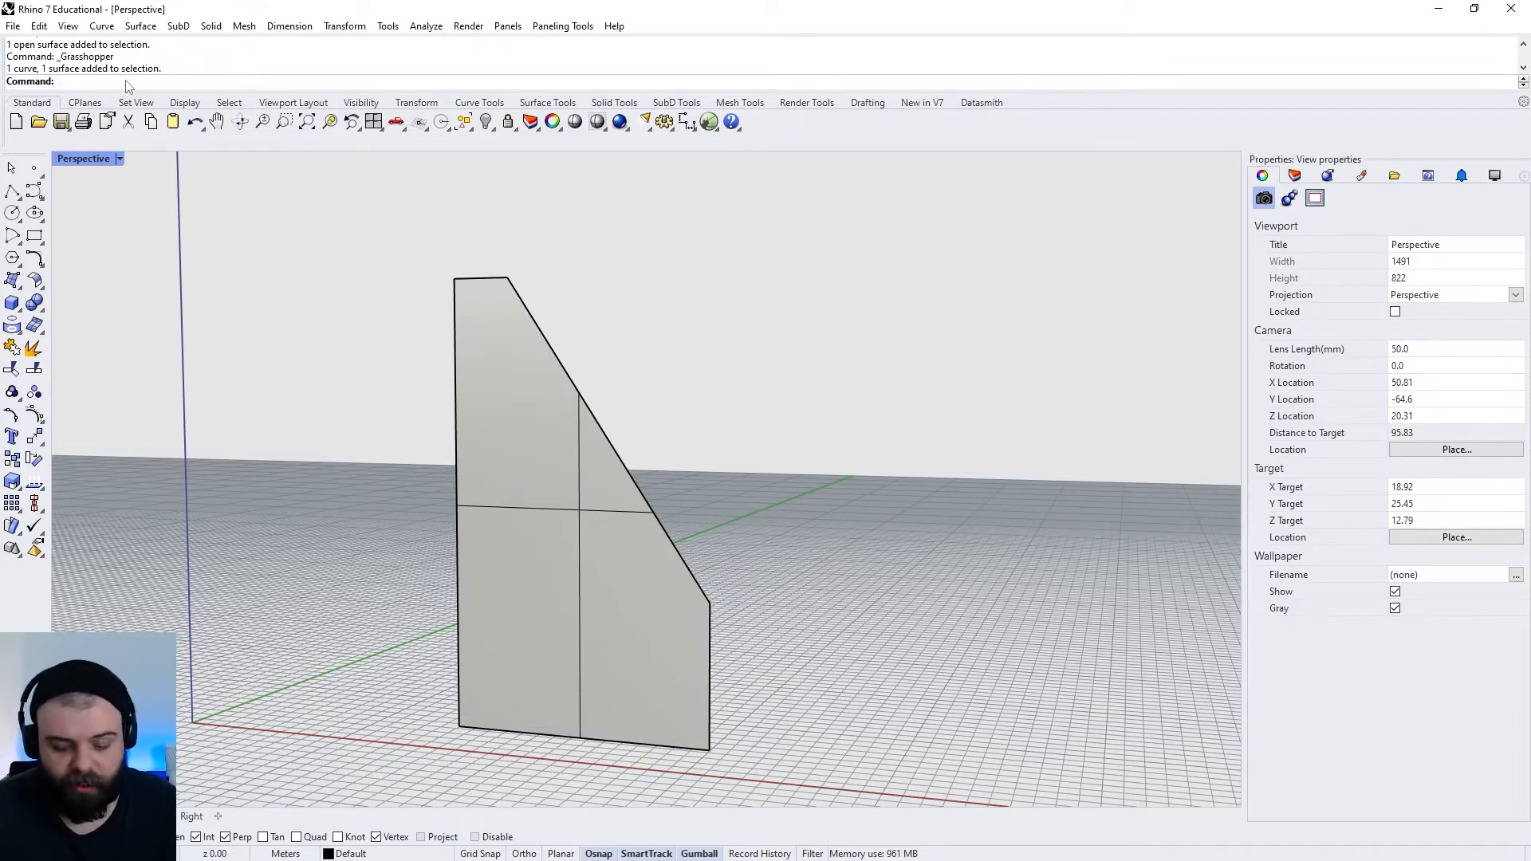
Untrim the upright planar surface at its slanted edge with the Untrim command
{"action": "type", "text": "Untrim"}
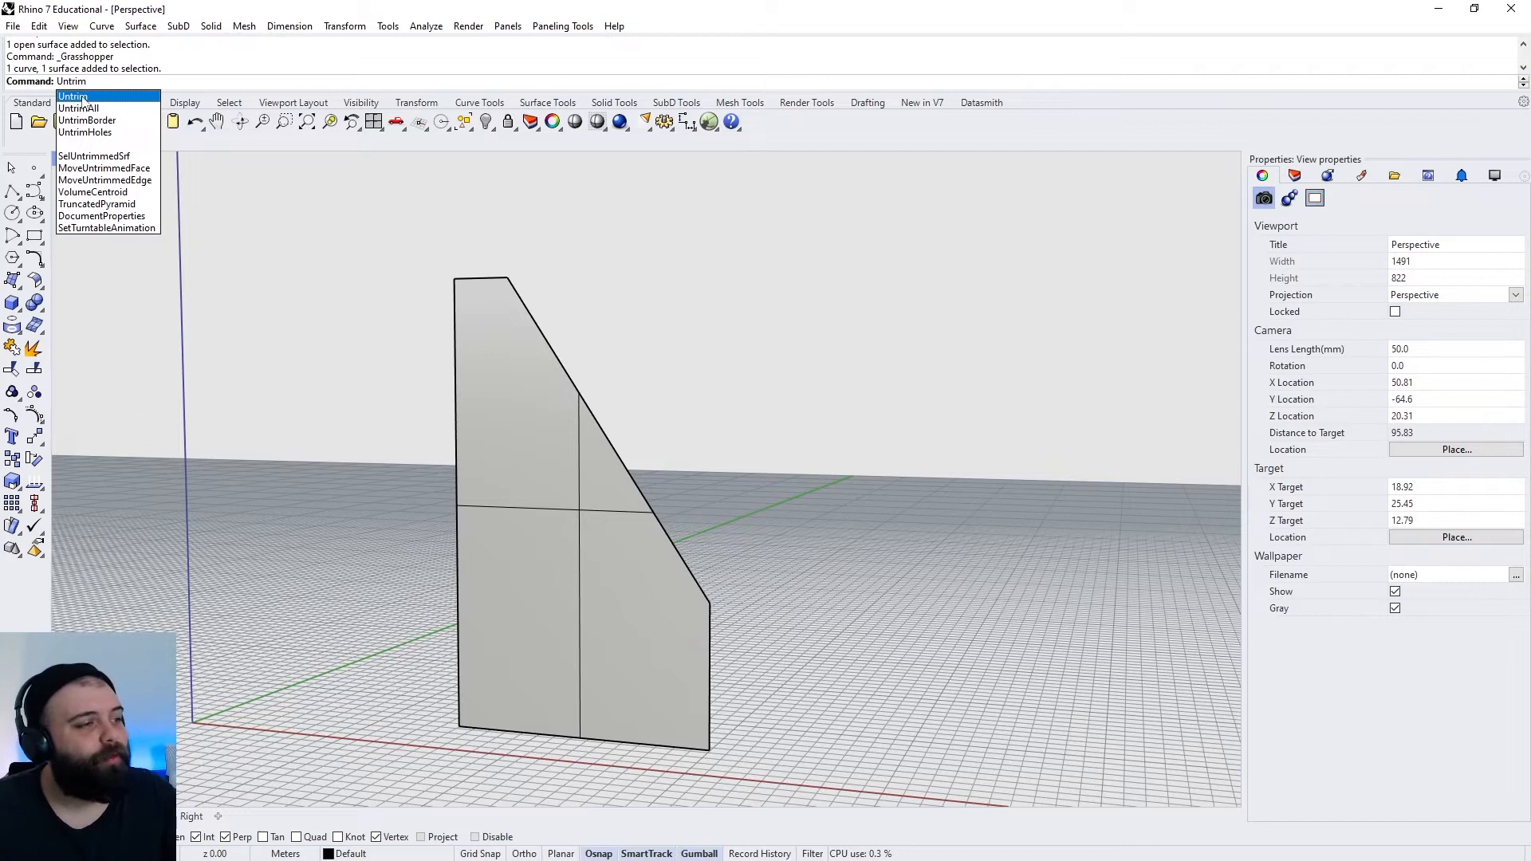
{"action": "left_click", "coordinate": [82, 99]}
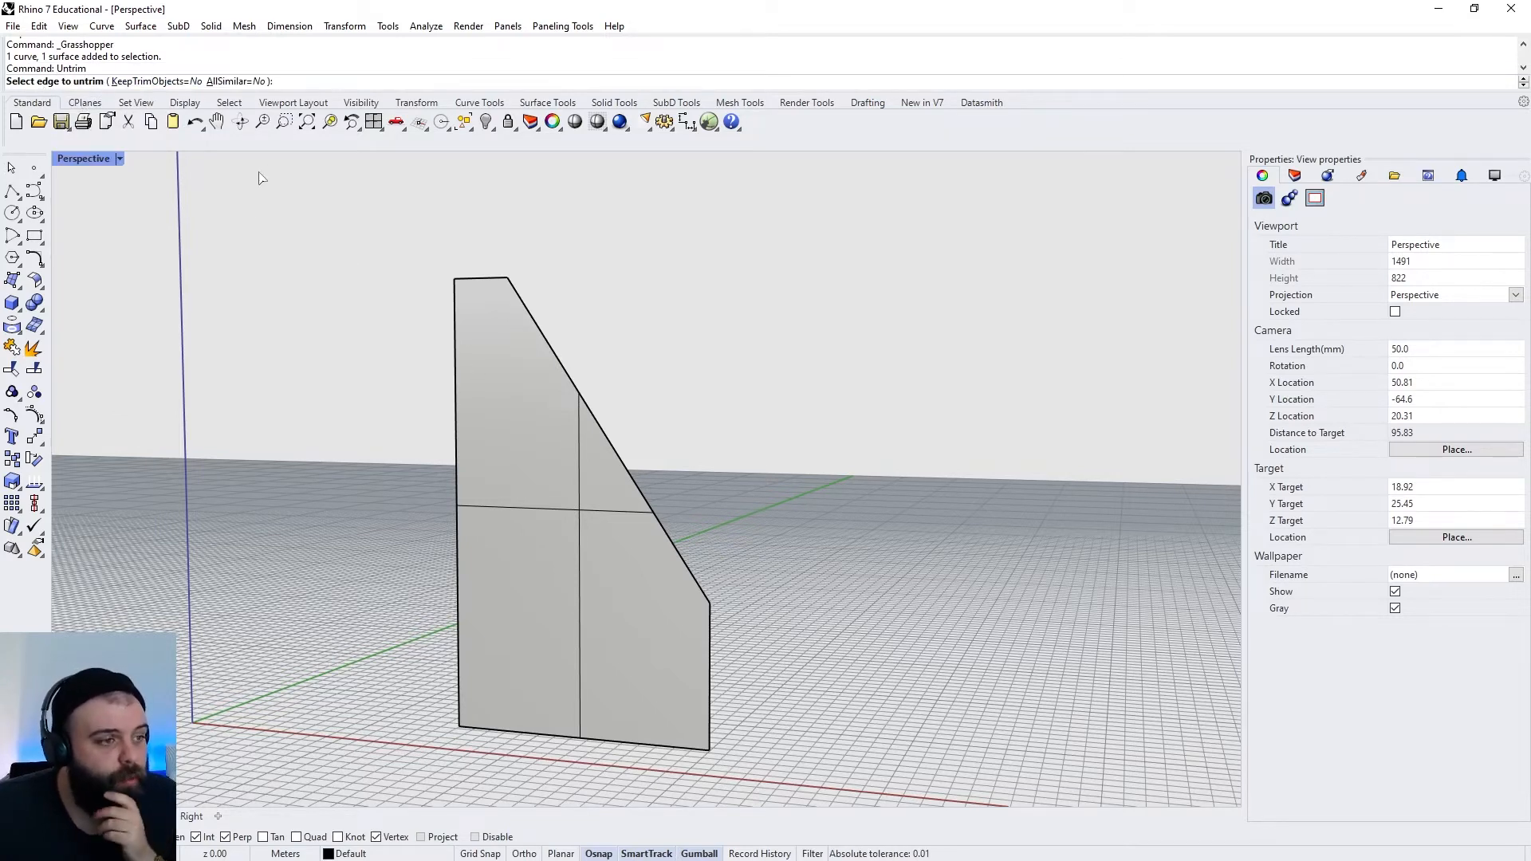
{"action": "left_click", "coordinate": [577, 391]}
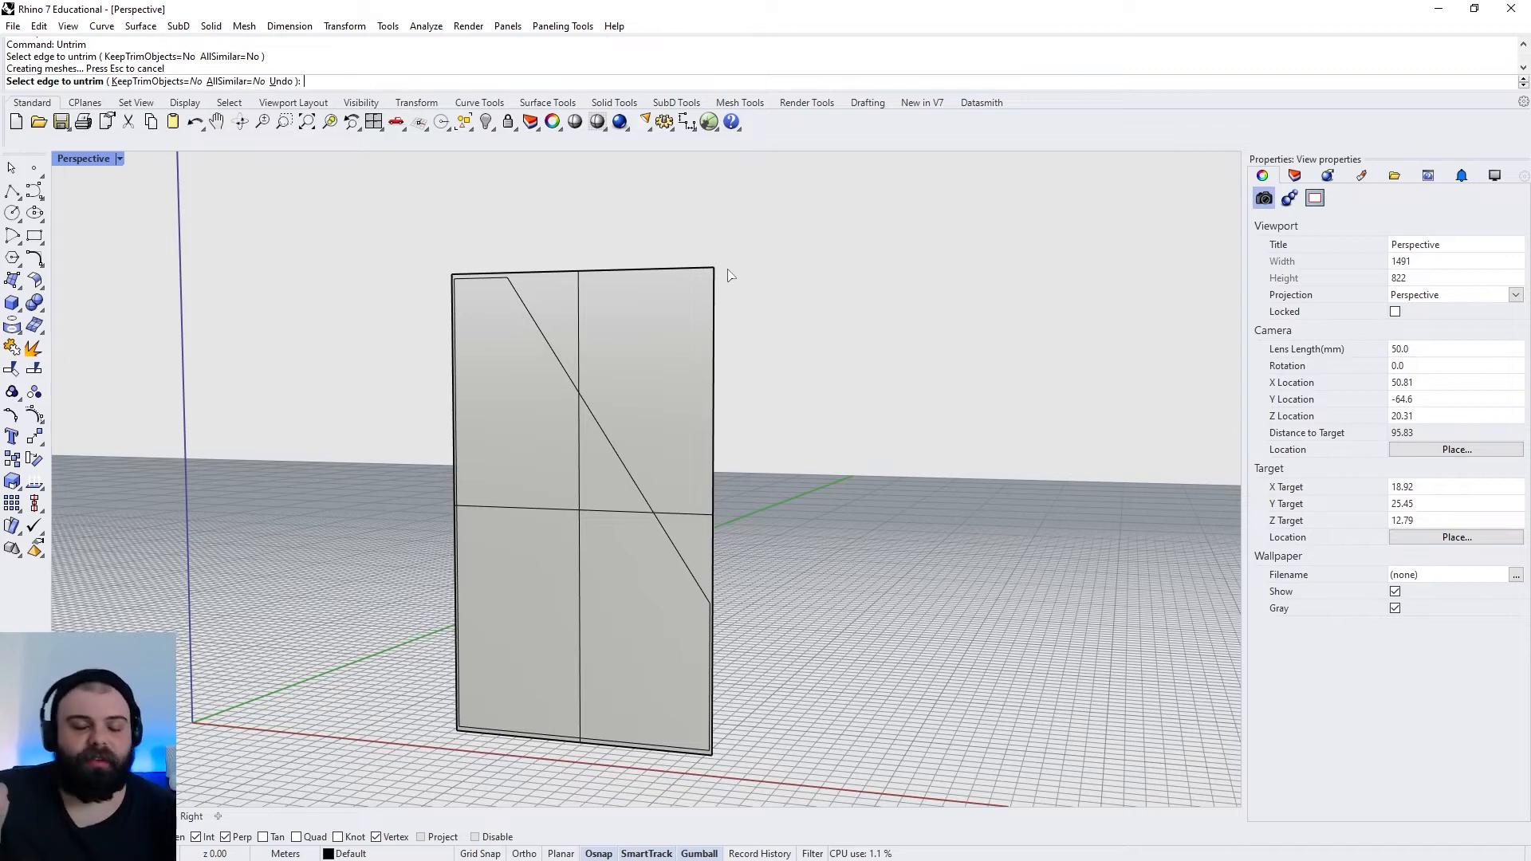
{"action": "key", "text": "Escape"}
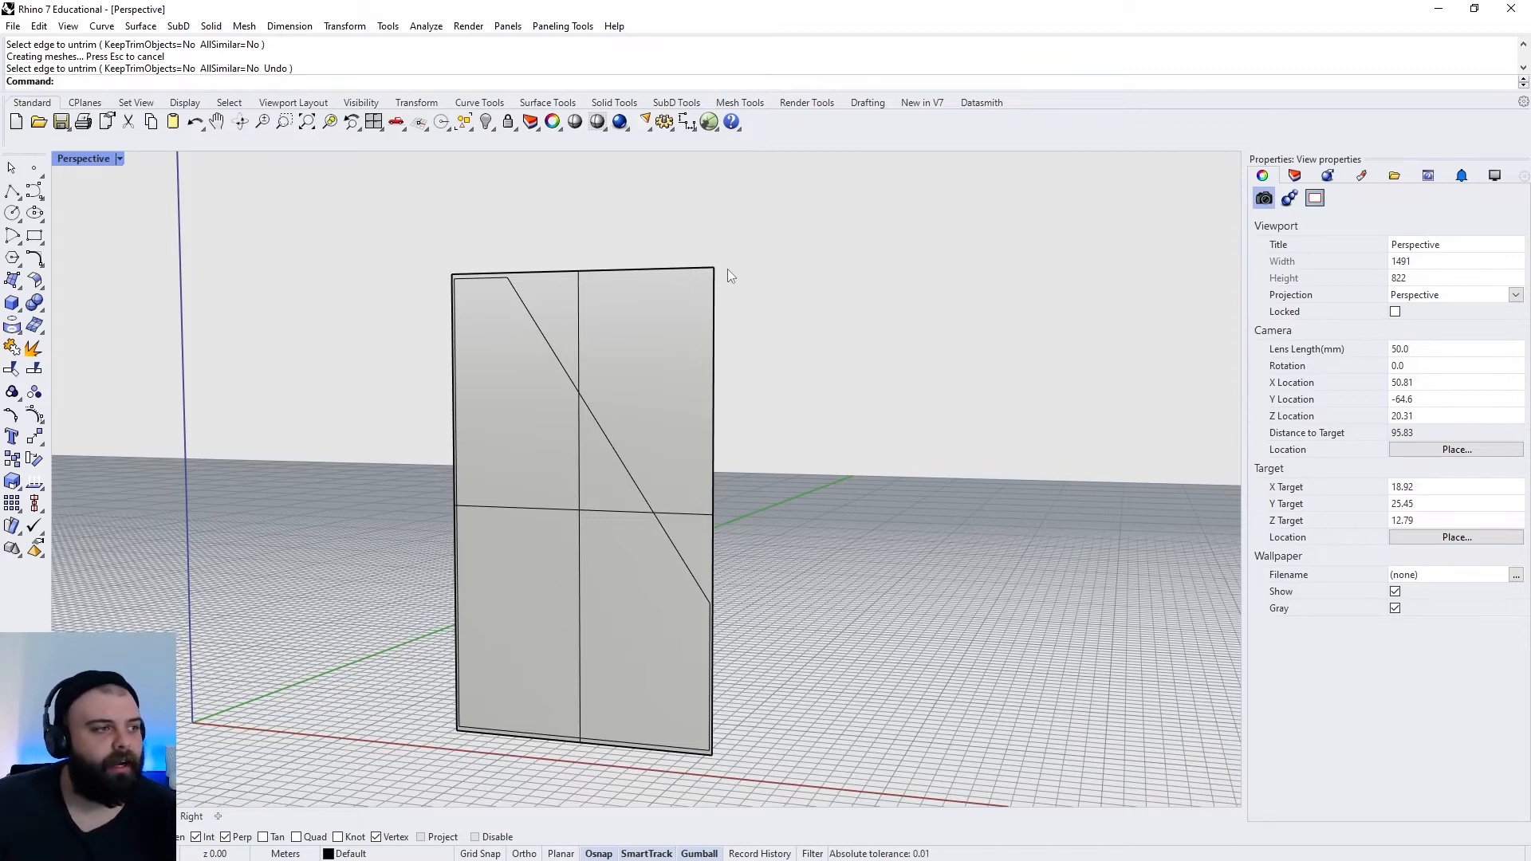
Move the untrimmed surface aside along the X axis to expose the boundary polyline, and move it back over the polyline
{"action": "left_click", "coordinate": [702, 306]}
{"action": "left_click_drag", "start_coordinate": [638, 511], "coordinate": [934, 566]}
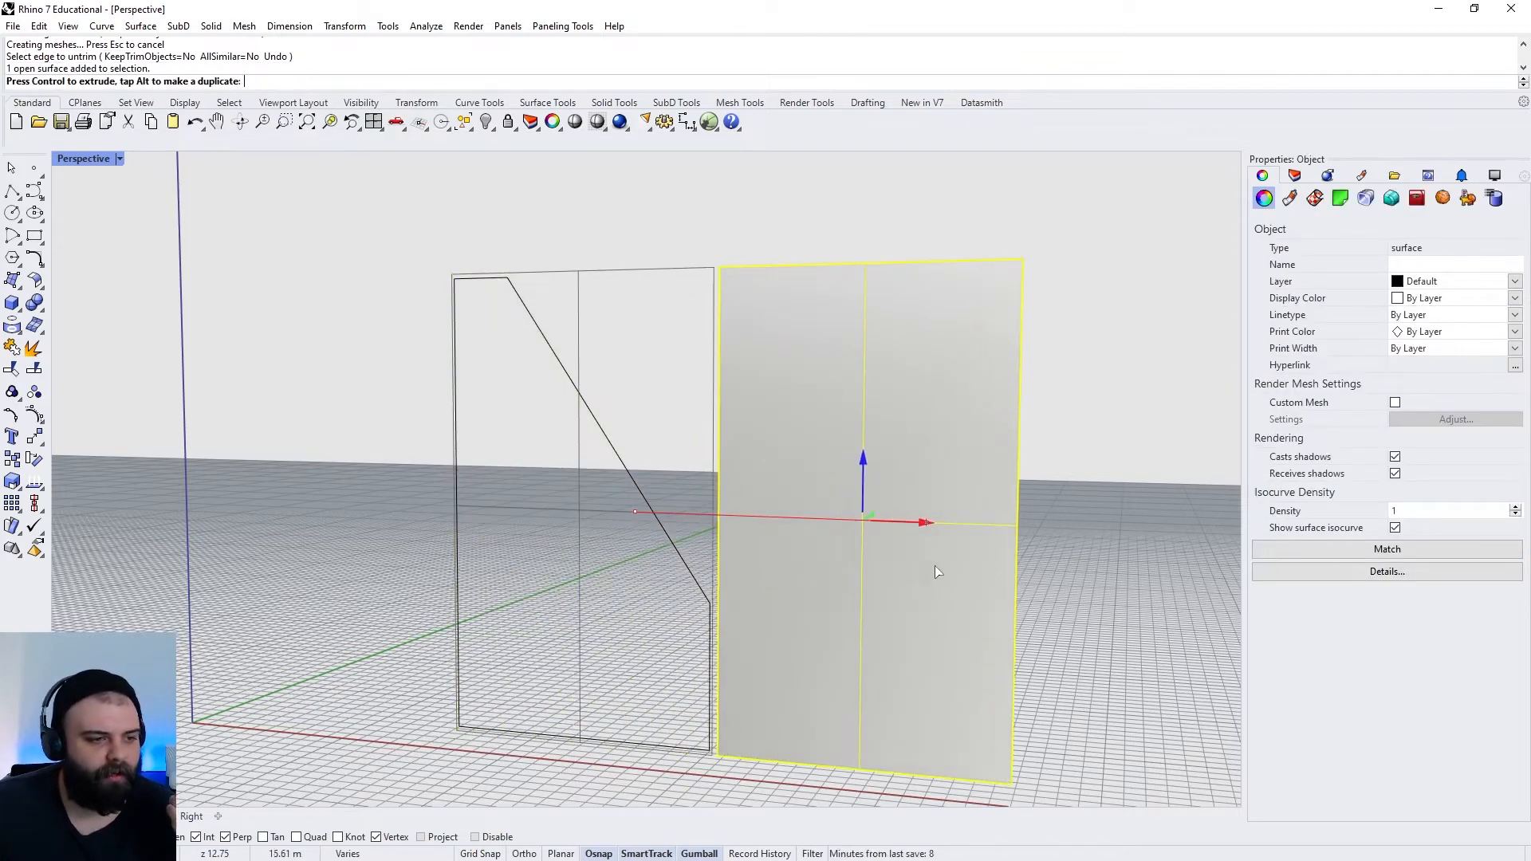
{"action": "left_click", "coordinate": [1114, 438]}
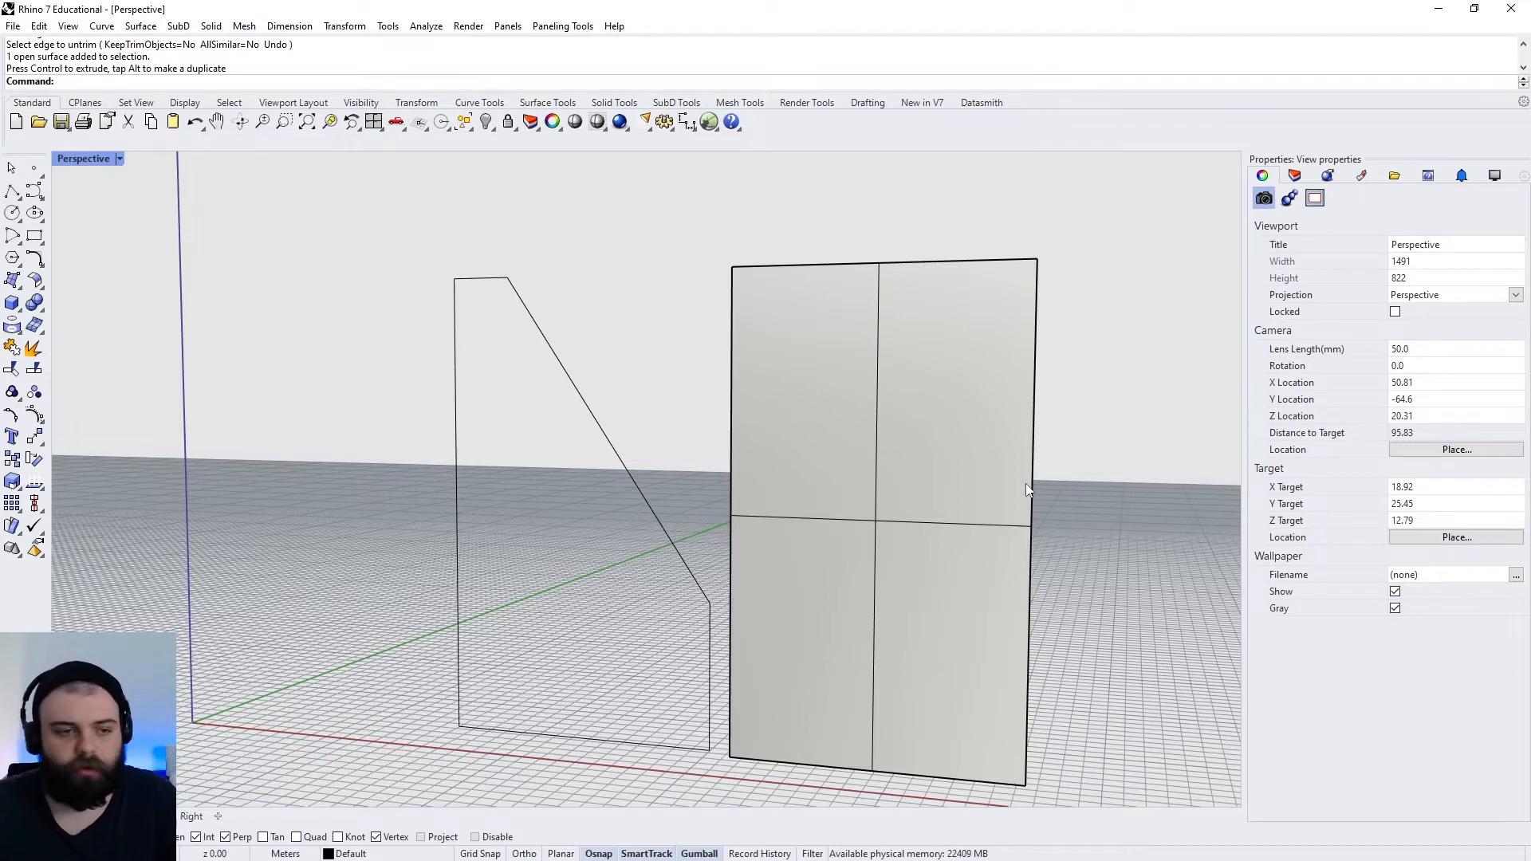
{"action": "left_click_drag", "start_coordinate": [598, 201], "coordinate": [360, 357]}
{"action": "left_click", "coordinate": [631, 248]}
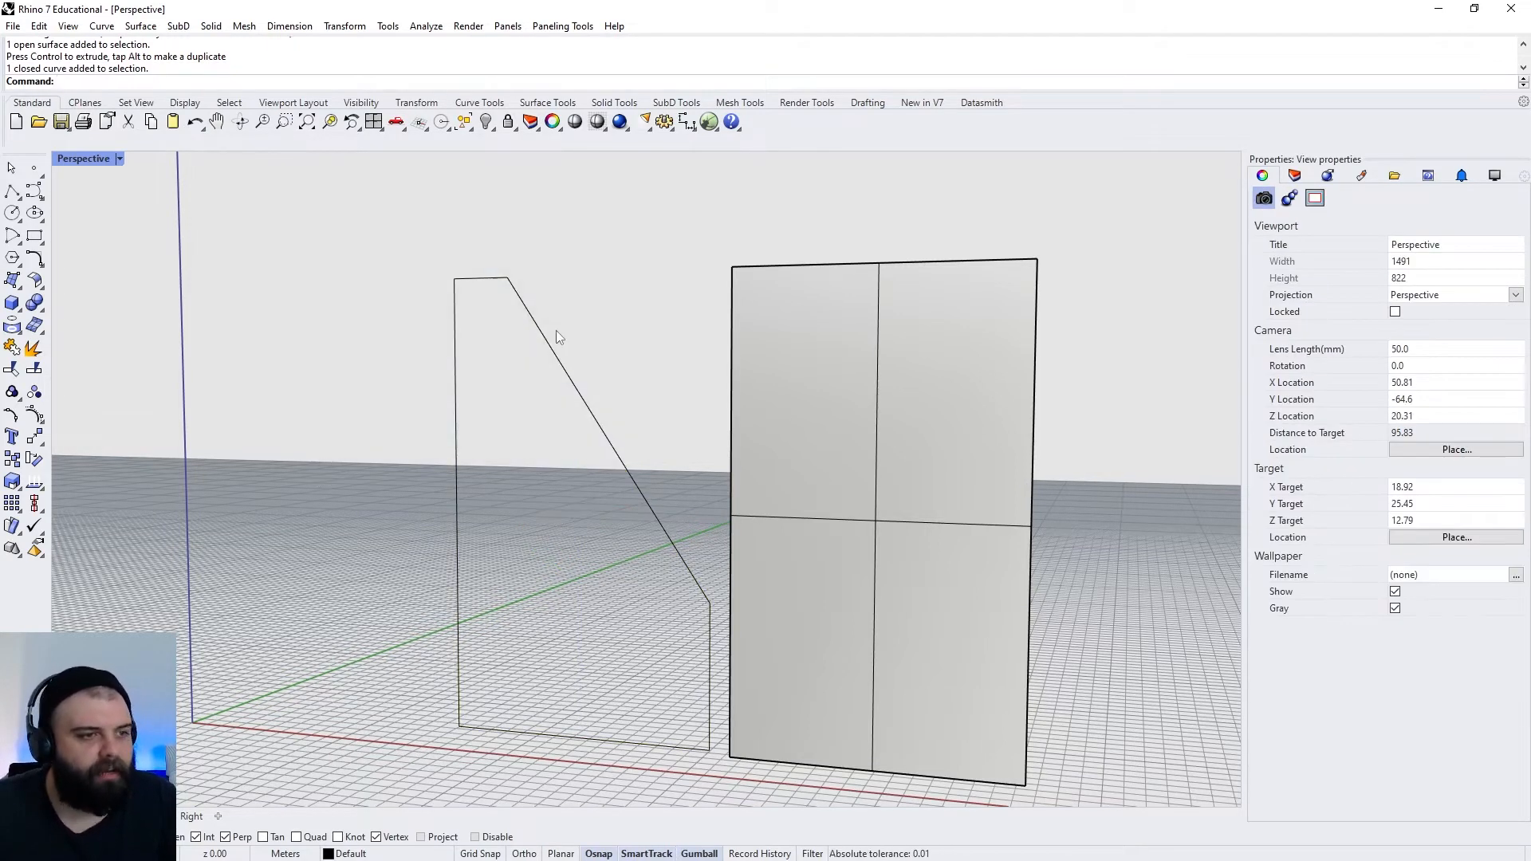
{"action": "left_click", "coordinate": [945, 505]}
{"action": "left_click_drag", "start_coordinate": [944, 525], "coordinate": [634, 538]}
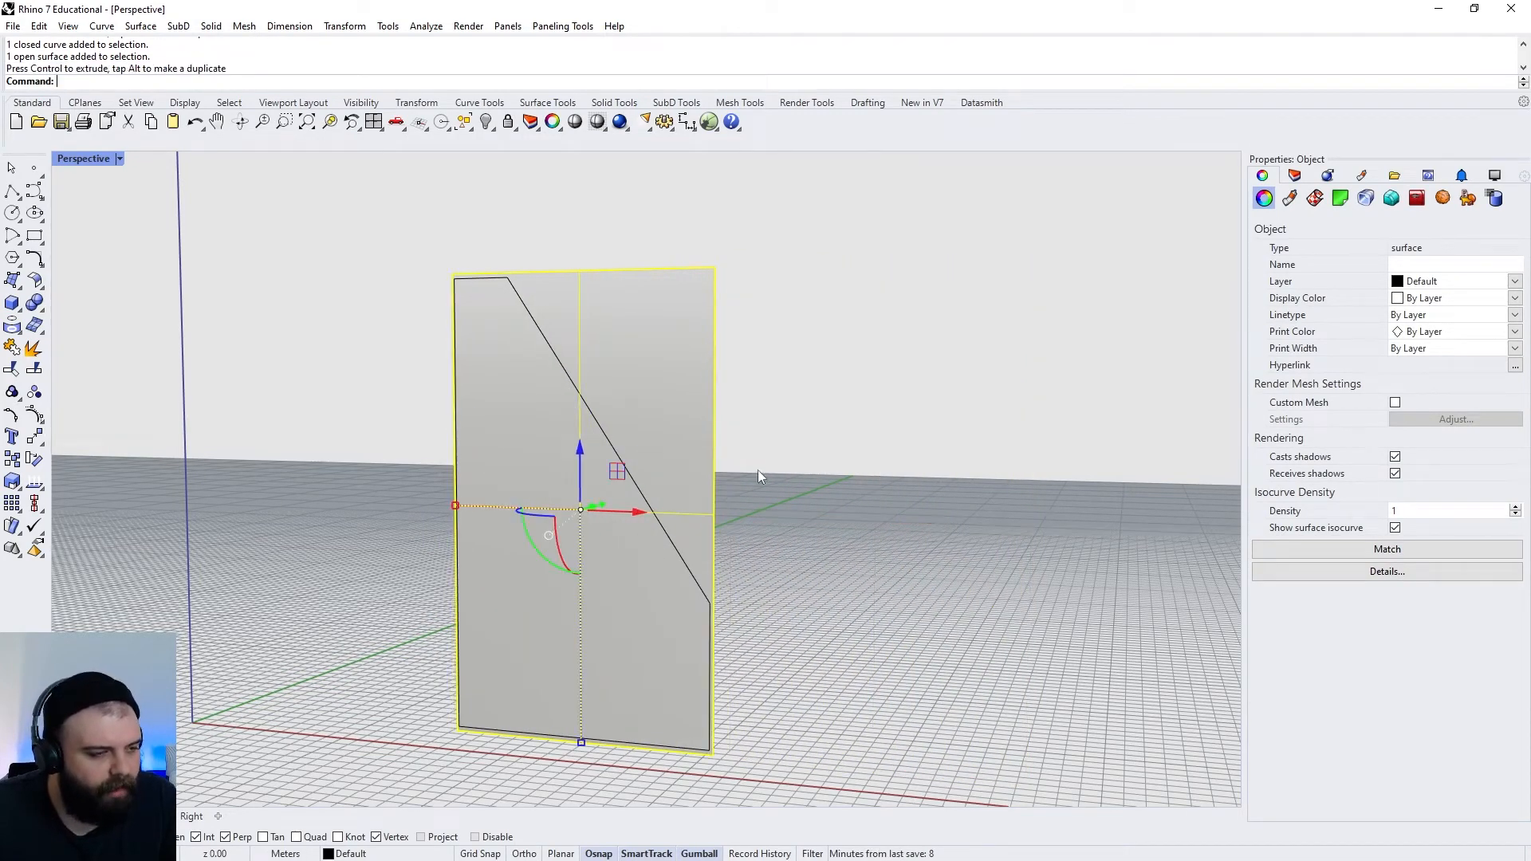
{"action": "left_click", "coordinate": [830, 495]}
Try to trim the boundary polyline with the Trim command, using the untrimmed rectangular surface as the cutting object
{"action": "type", "text": "trim"}
{"action": "key", "text": "Return"}
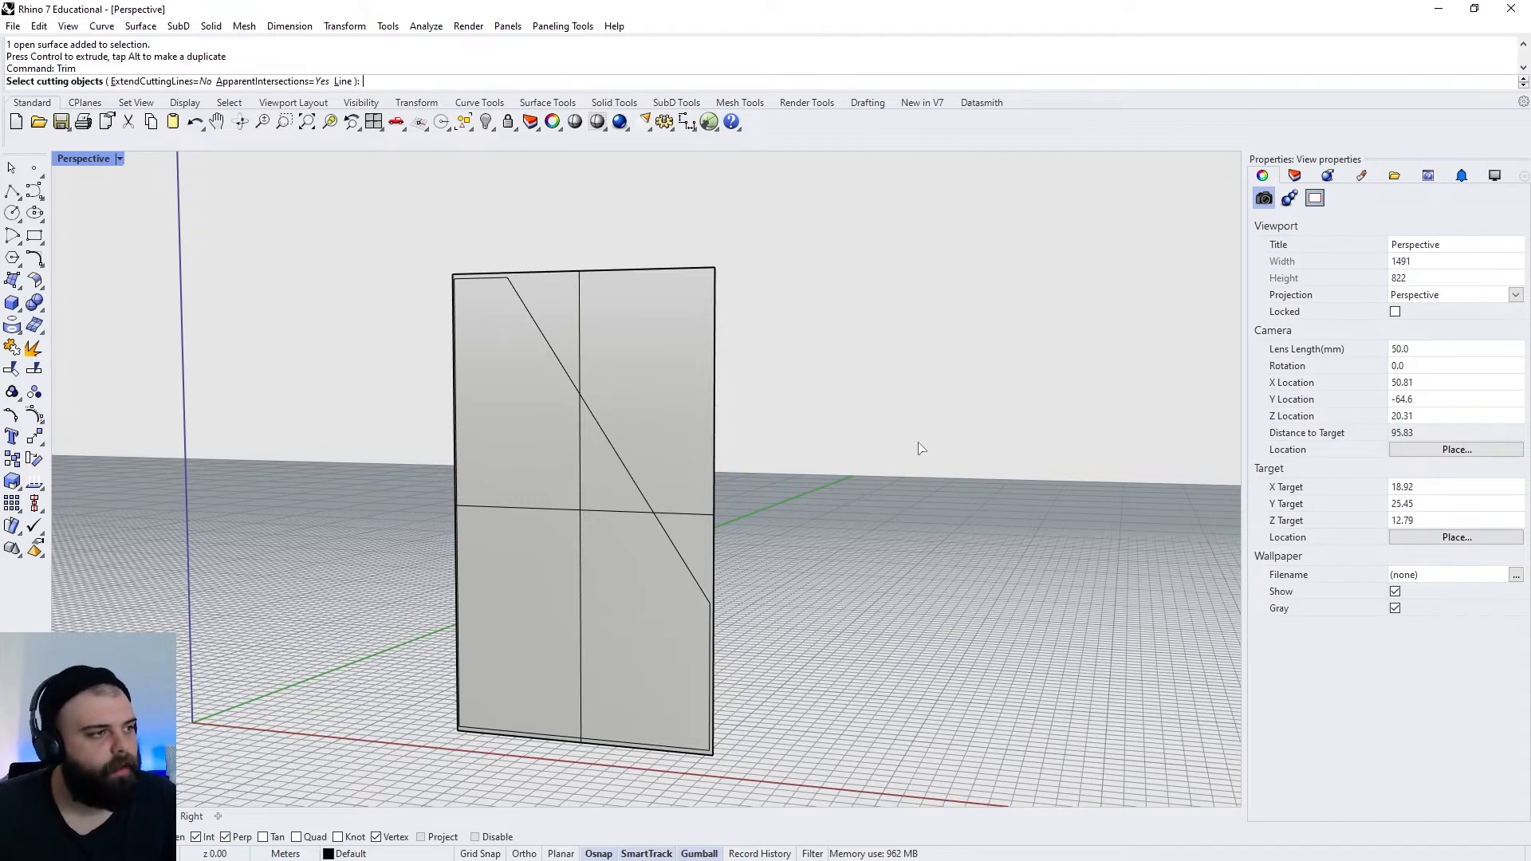
{"action": "left_click", "coordinate": [630, 310]}
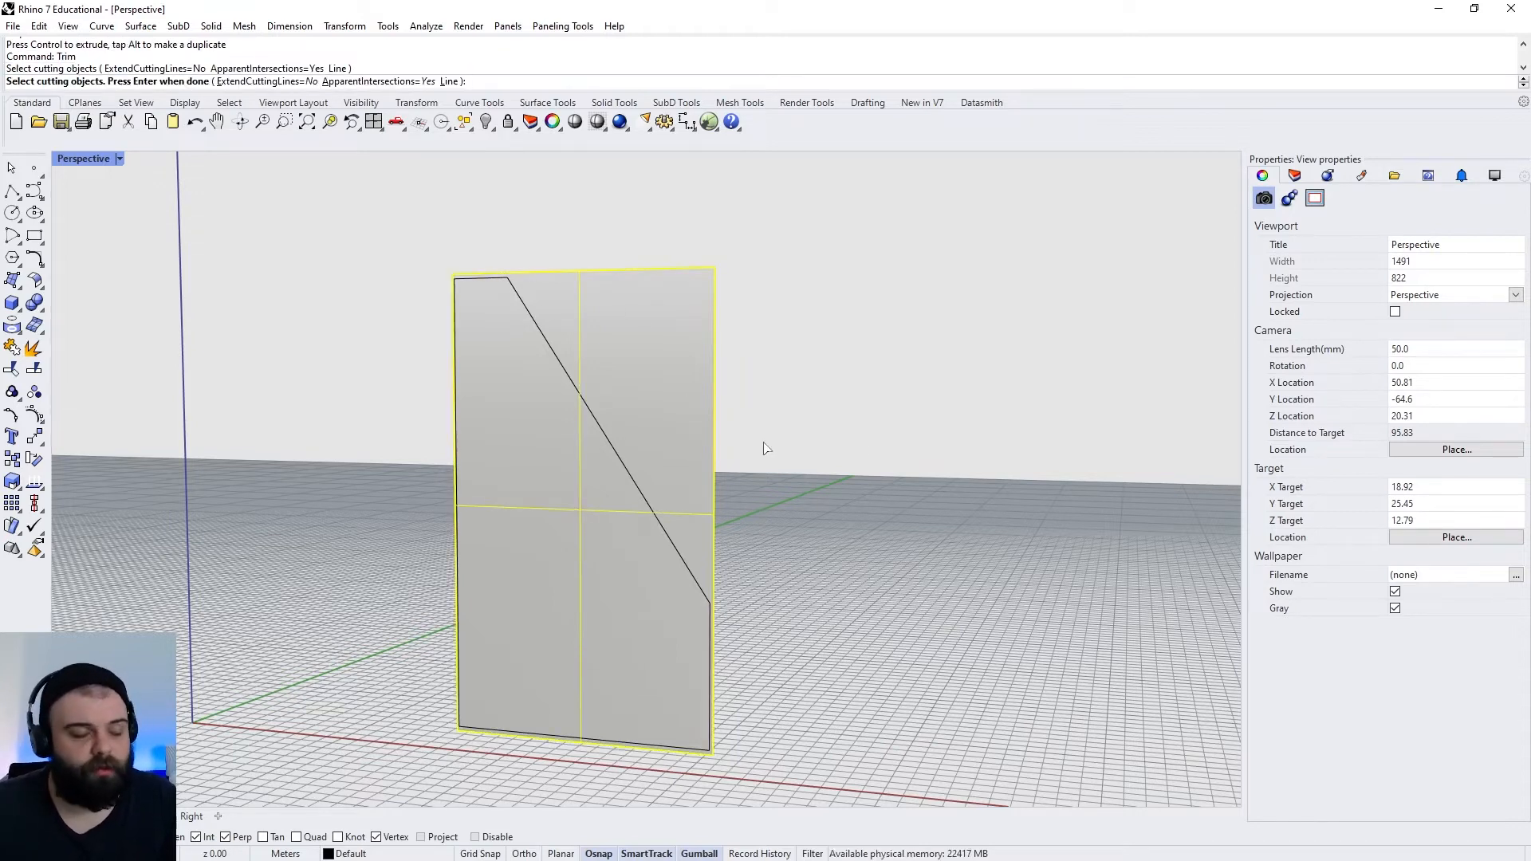
{"action": "key", "text": "Return"}
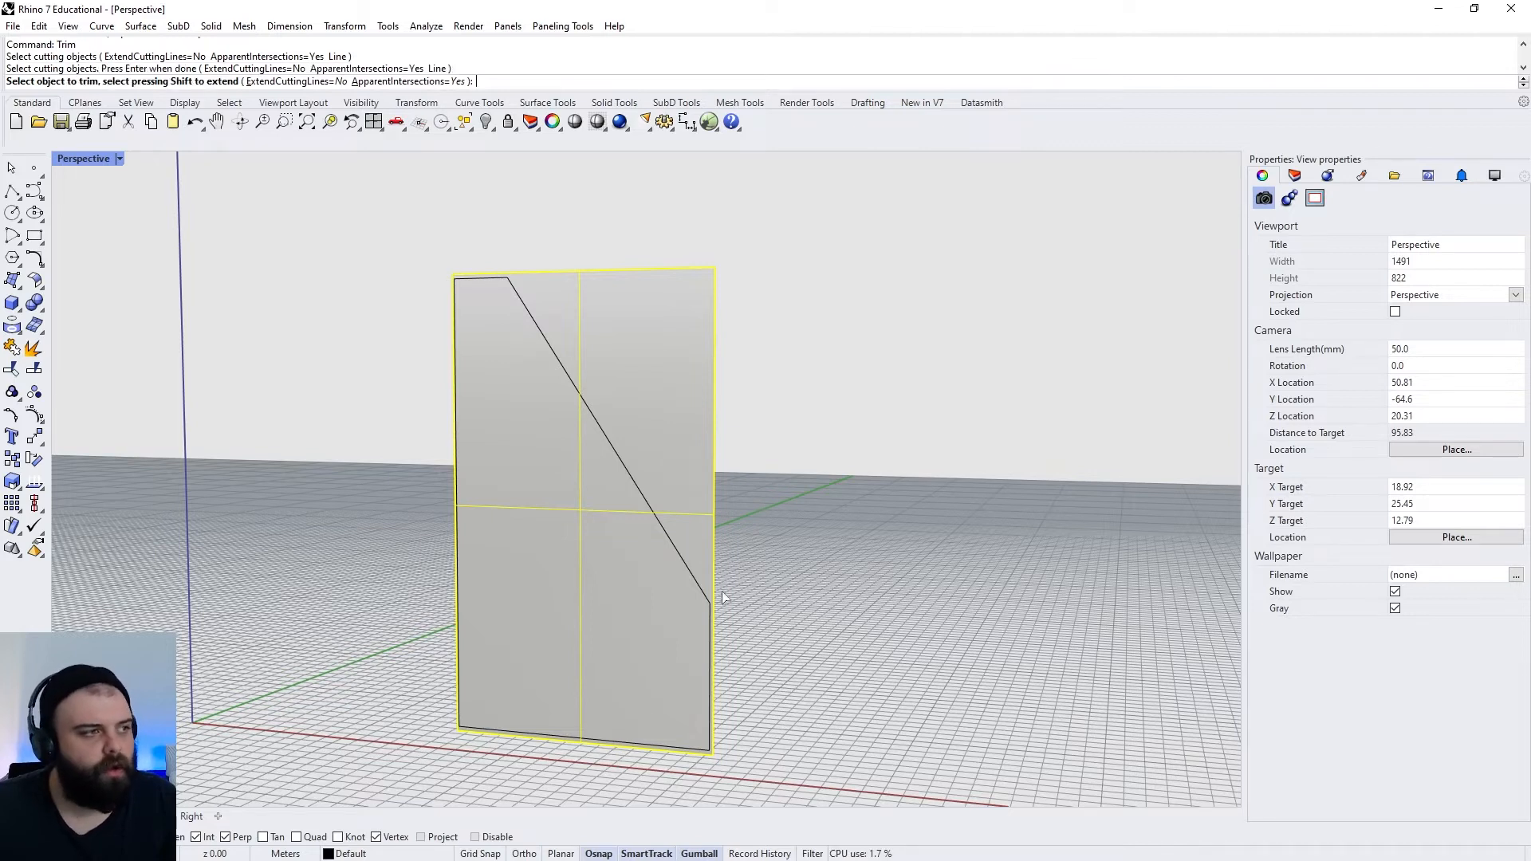
{"action": "left_click", "coordinate": [549, 348]}
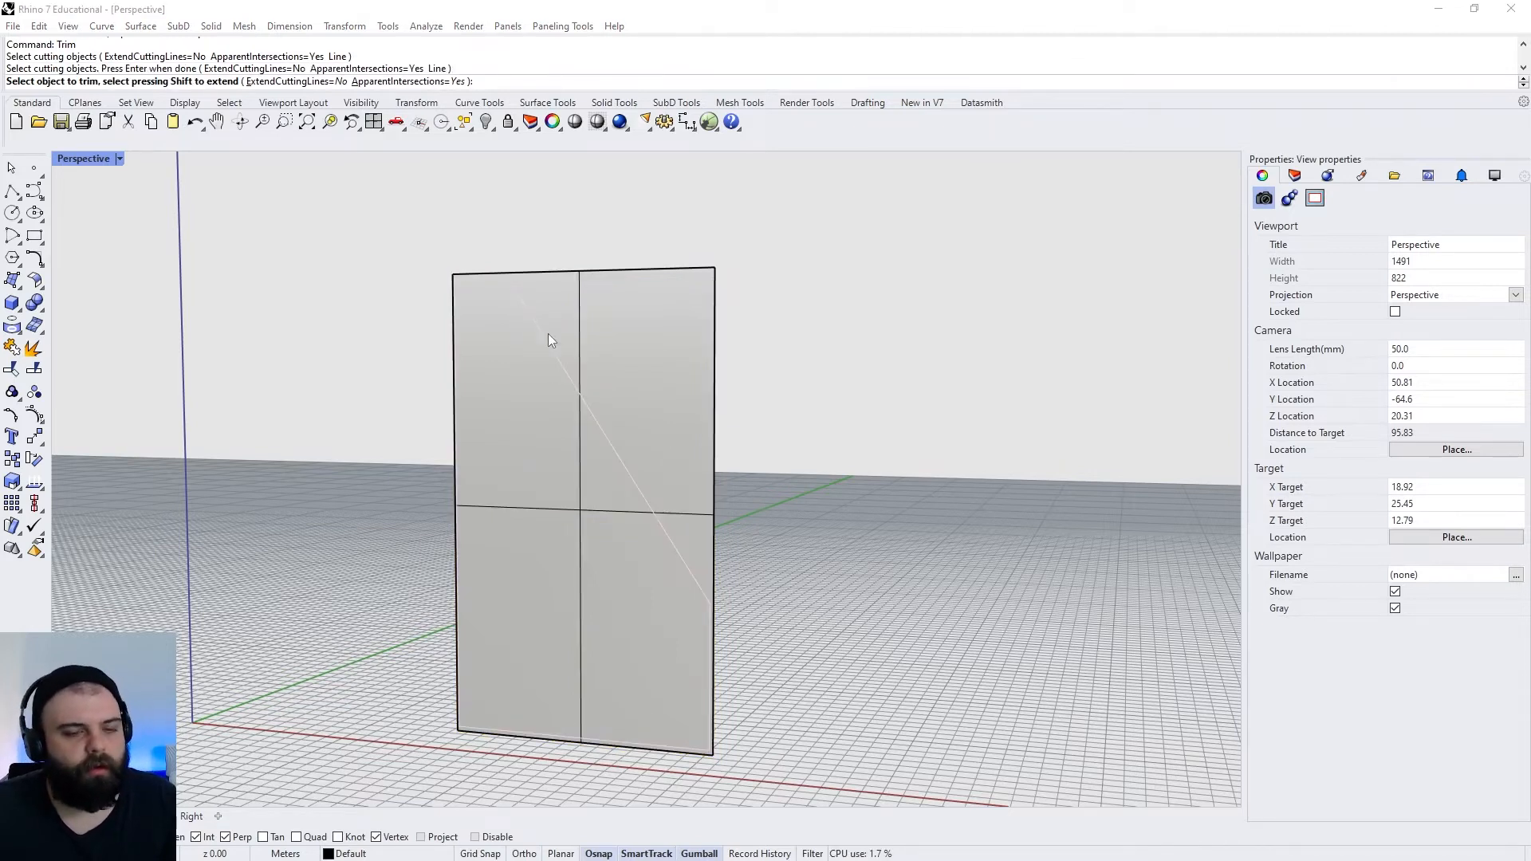
{"action": "left_click", "coordinate": [560, 360]}
{"action": "left_click_drag", "start_coordinate": [773, 378], "coordinate": [771, 325]}
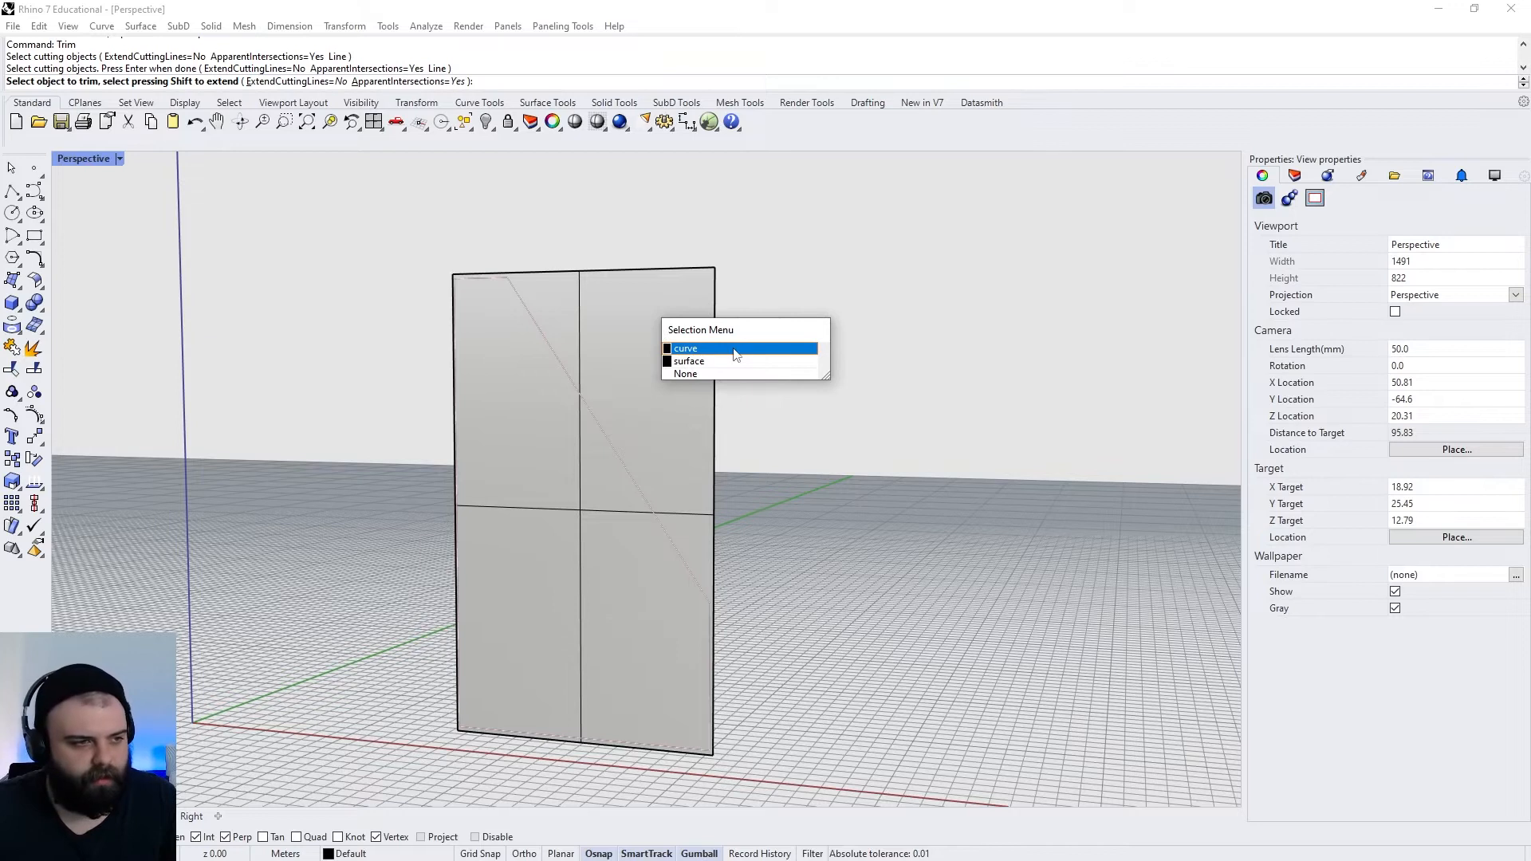
{"action": "left_click", "coordinate": [716, 351]}
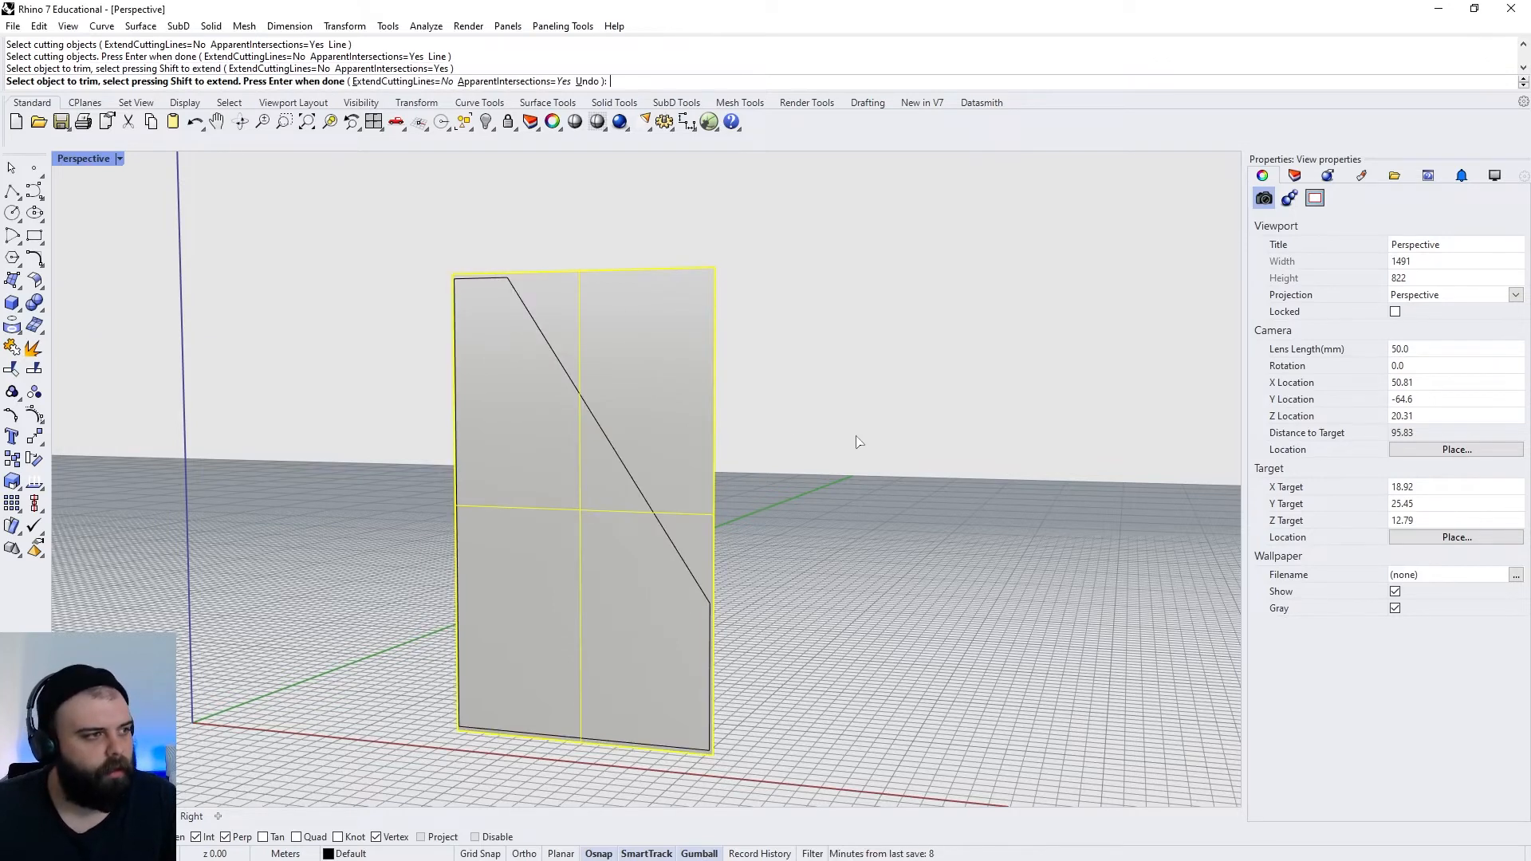
{"action": "key", "text": "Return"}
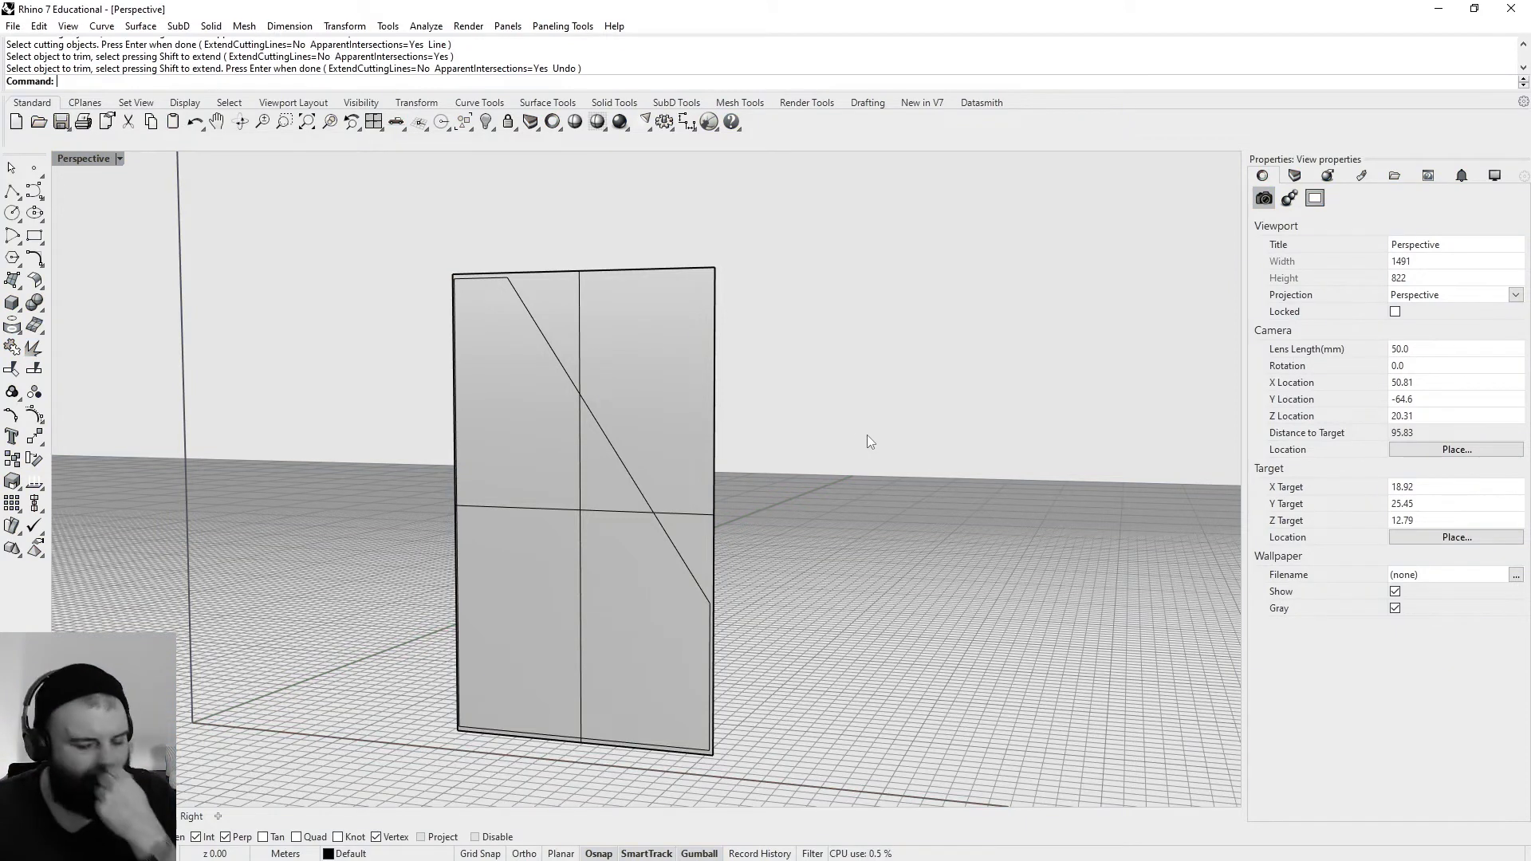
Undo the last move of the untrimmed surface and highlight the surface and the boundary polyline one at a time
{"action": "key", "text": "ctrl+z"}
{"action": "left_click", "coordinate": [1098, 335]}
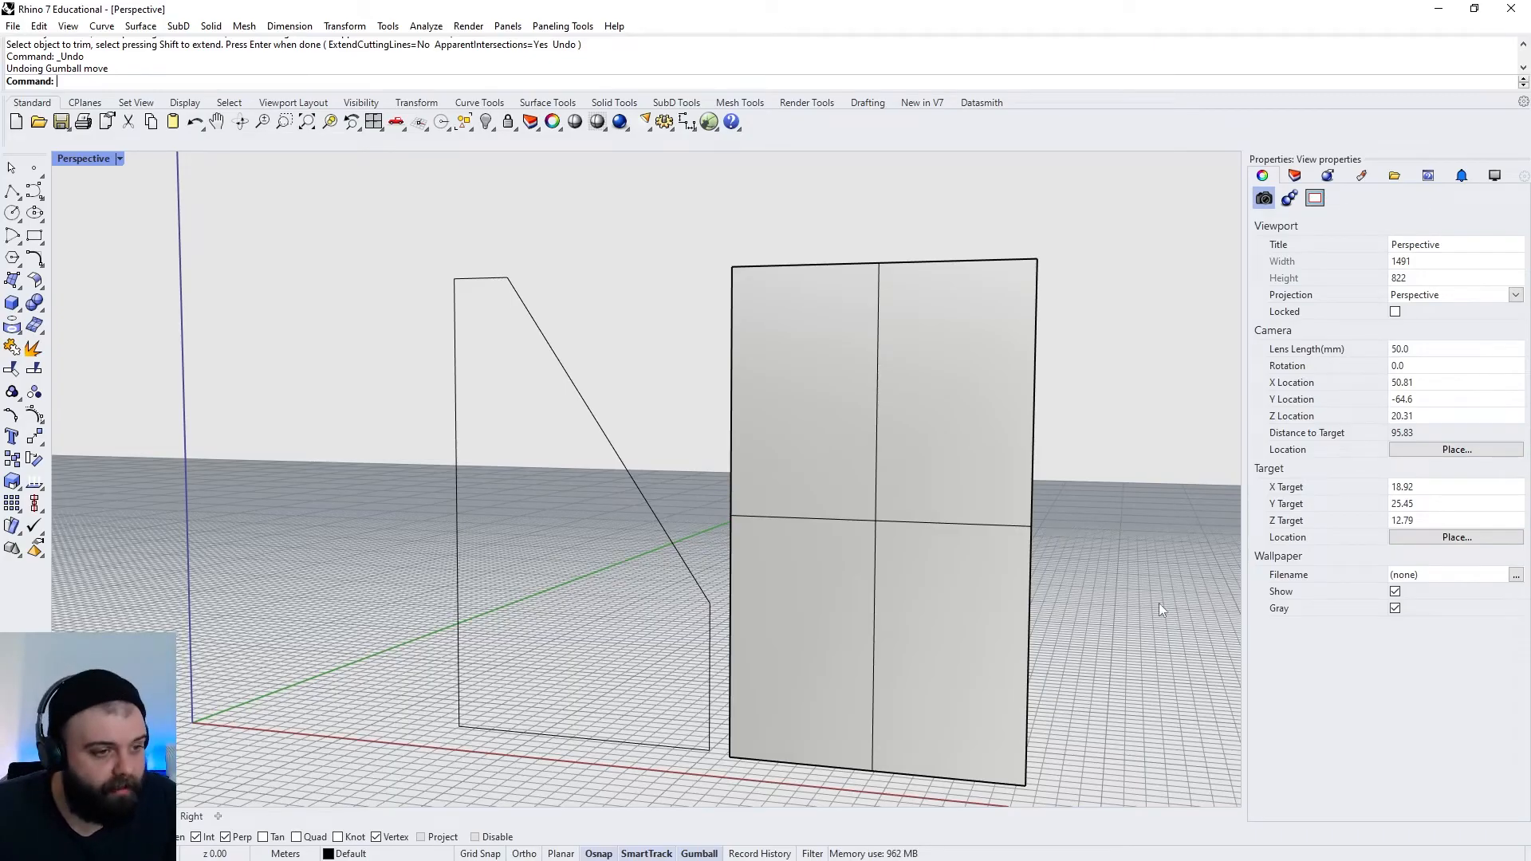
{"action": "left_click_drag", "start_coordinate": [1159, 609], "coordinate": [944, 346]}
{"action": "left_click_drag", "start_coordinate": [625, 233], "coordinate": [338, 433]}
{"action": "key", "text": "Escape"}
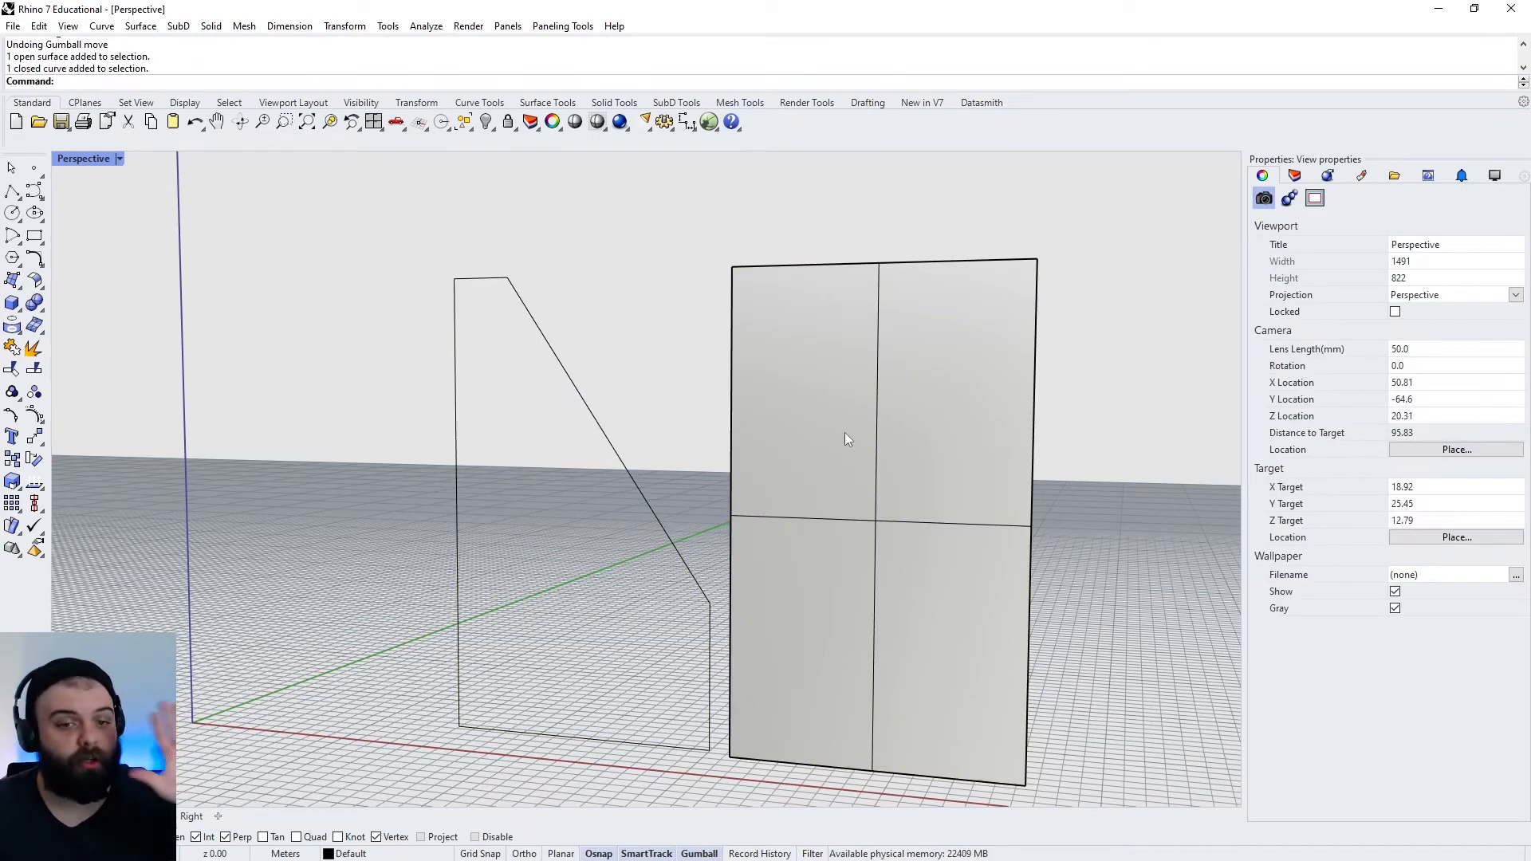
{"action": "left_click_drag", "start_coordinate": [660, 231], "coordinate": [1104, 805]}
{"action": "key", "text": "Escape"}
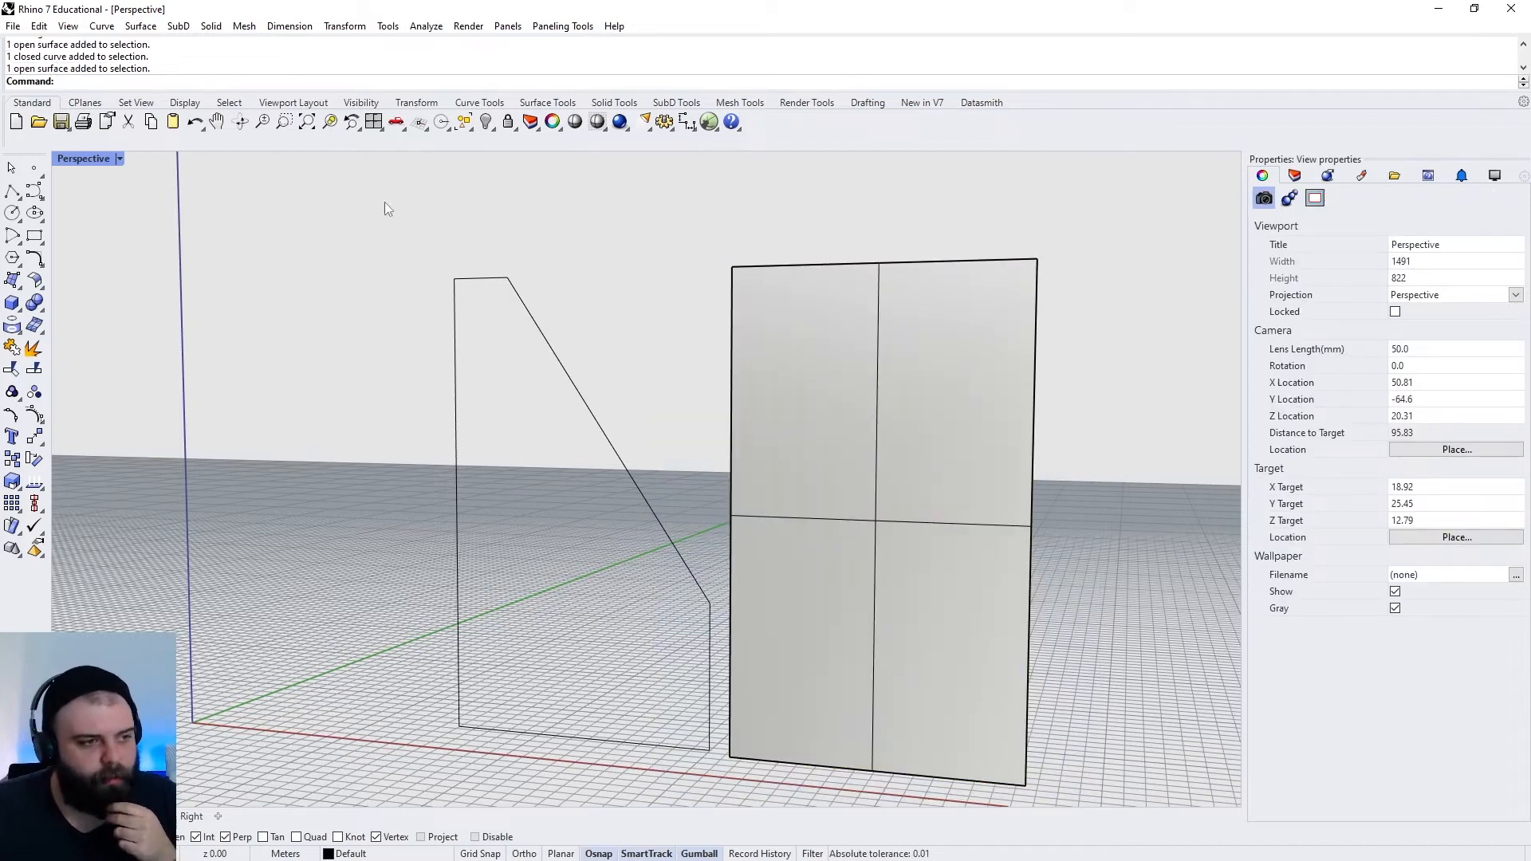
Move the untrimmed surface back along the X axis so it lies over the boundary polyline
{"action": "left_click", "coordinate": [1008, 477]}
{"action": "left_click_drag", "start_coordinate": [919, 523], "coordinate": [631, 511]}
{"action": "left_click", "coordinate": [1008, 491]}
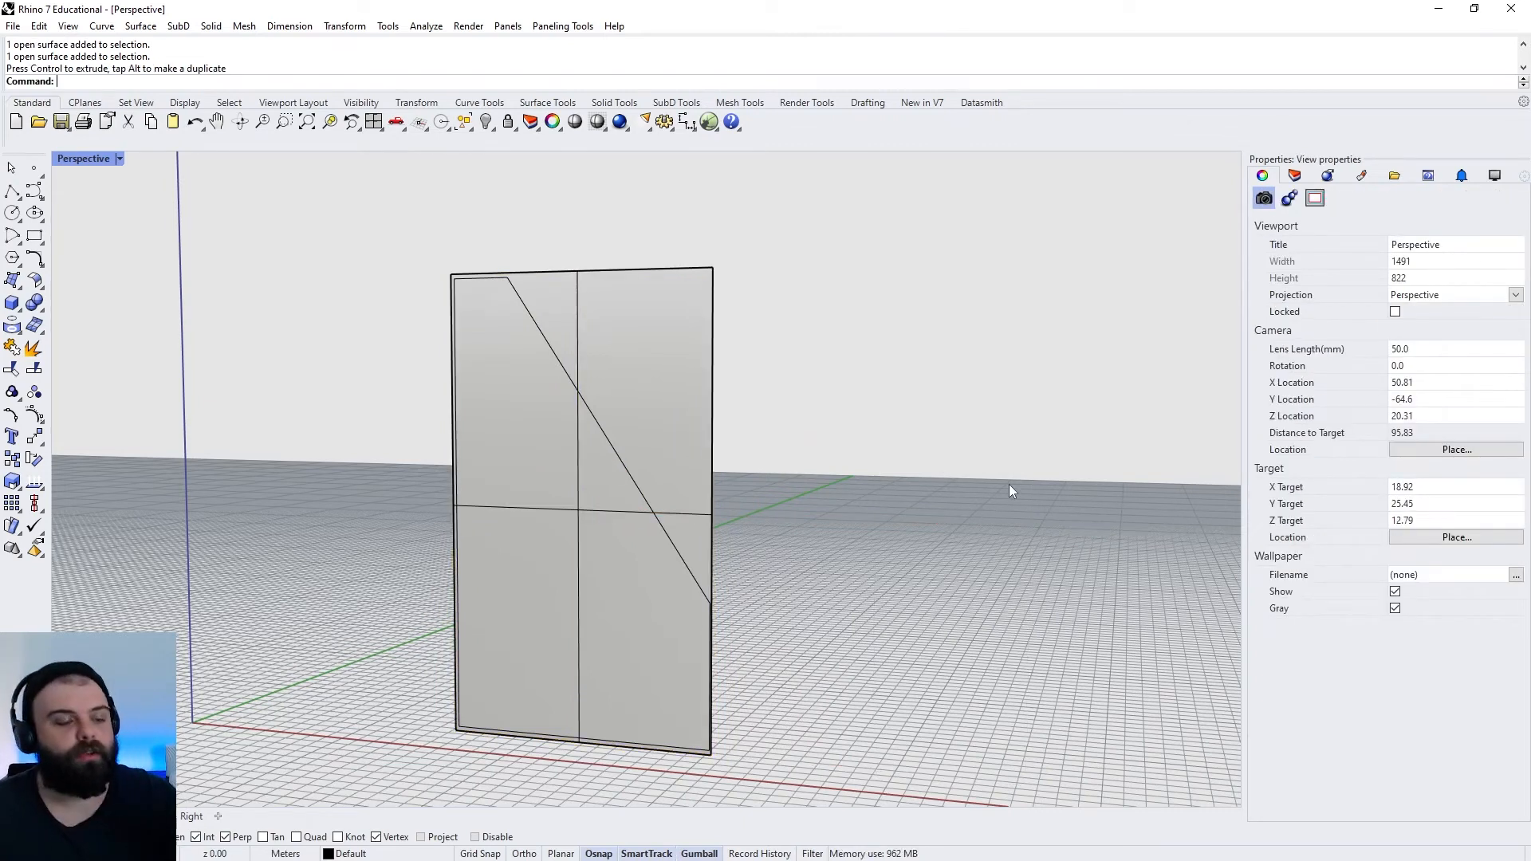
Trim away the part of the surface outside the boundary polyline, using the polyline as the cutting object, and check the remaining surface
{"action": "type", "text": "trim"}
{"action": "key", "text": "Return"}
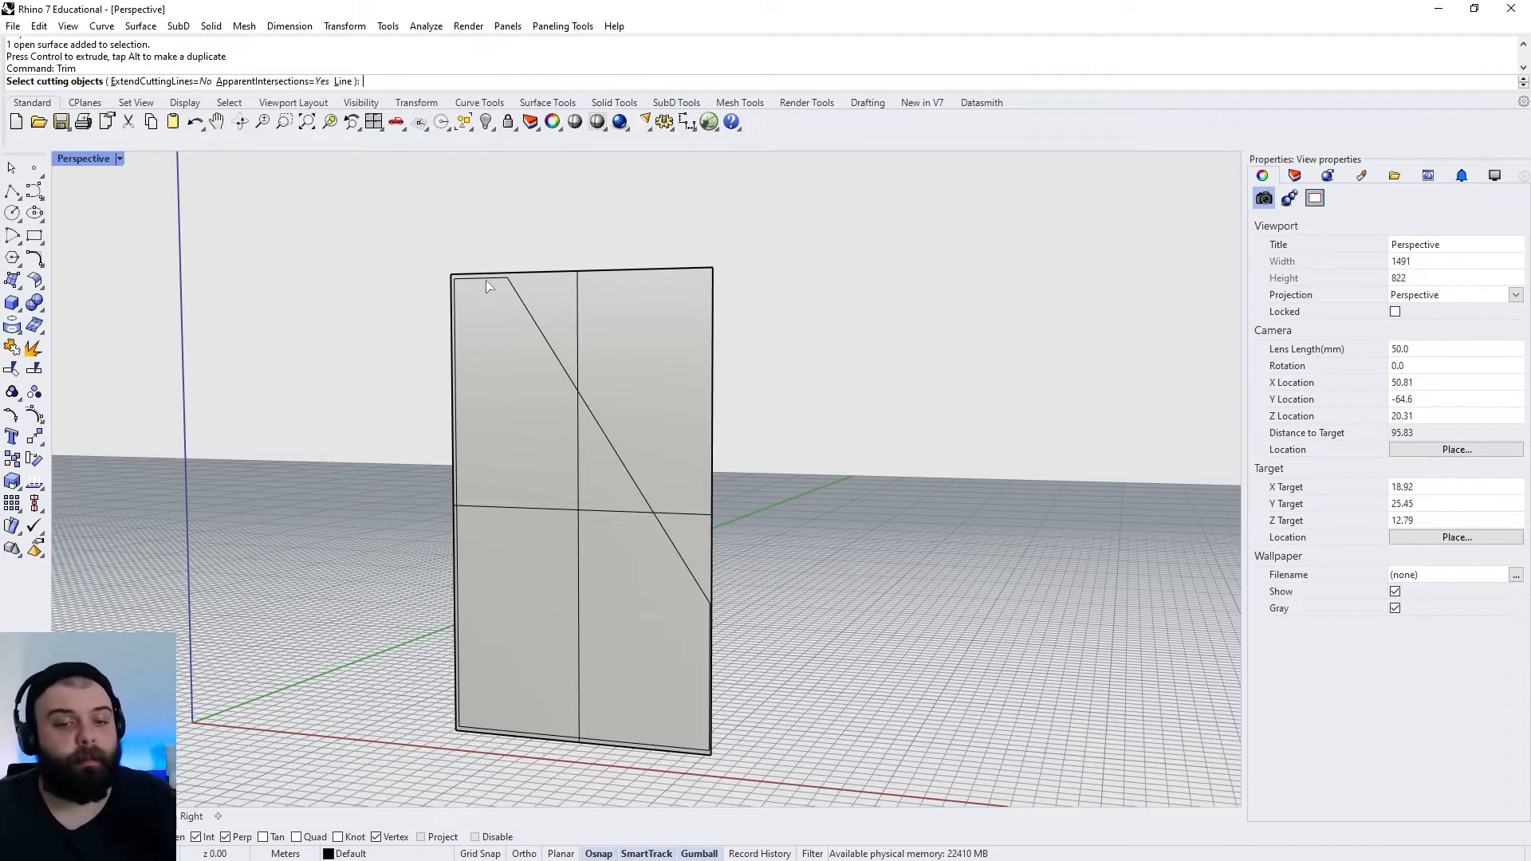
{"action": "left_click", "coordinate": [526, 317]}
{"action": "key", "text": "Return"}
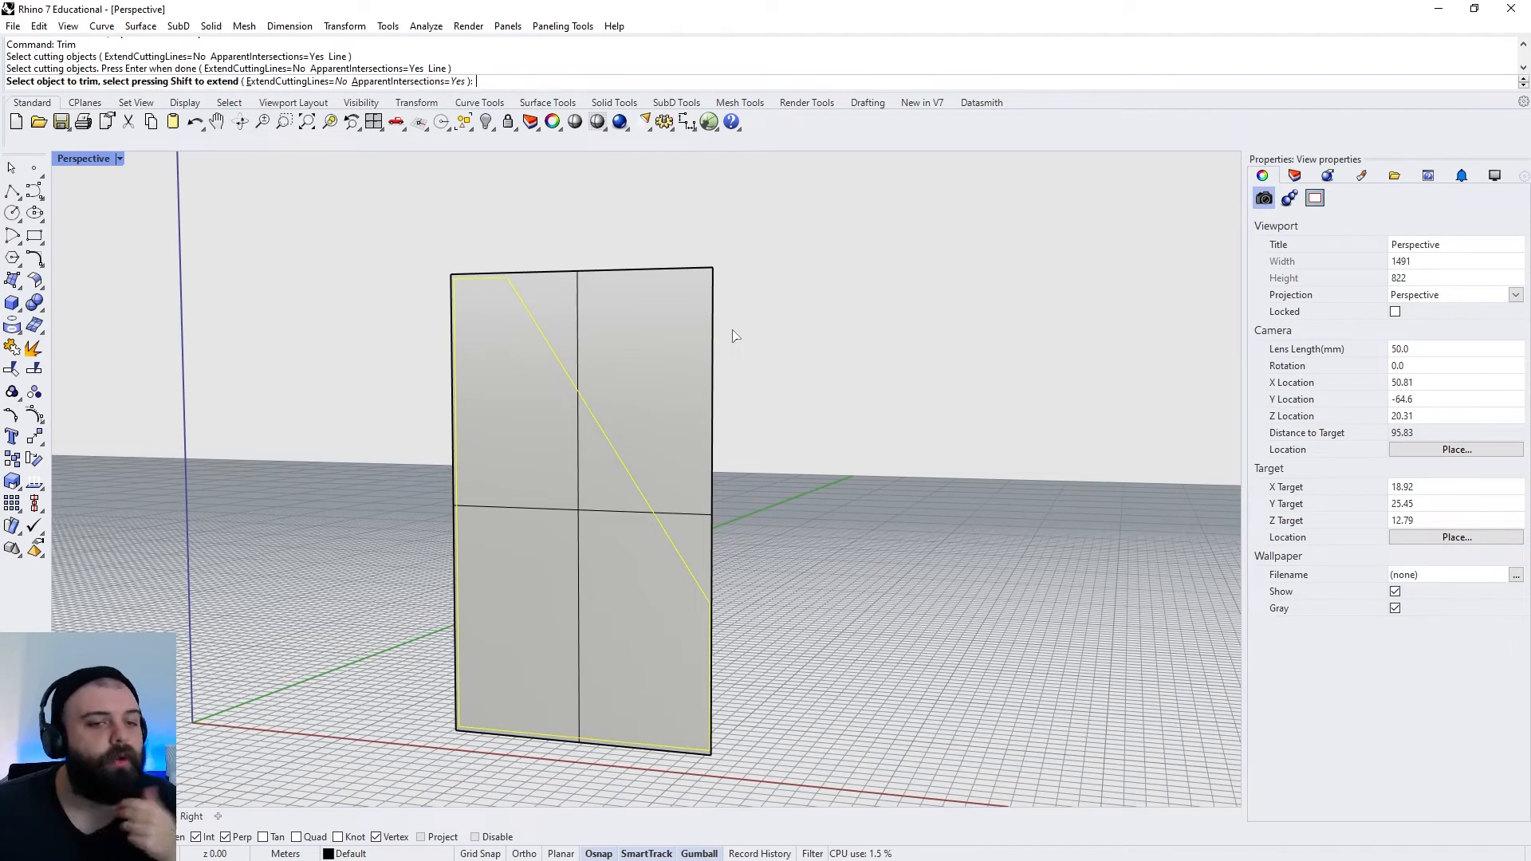
{"action": "left_click", "coordinate": [624, 303]}
{"action": "key", "text": "Return"}
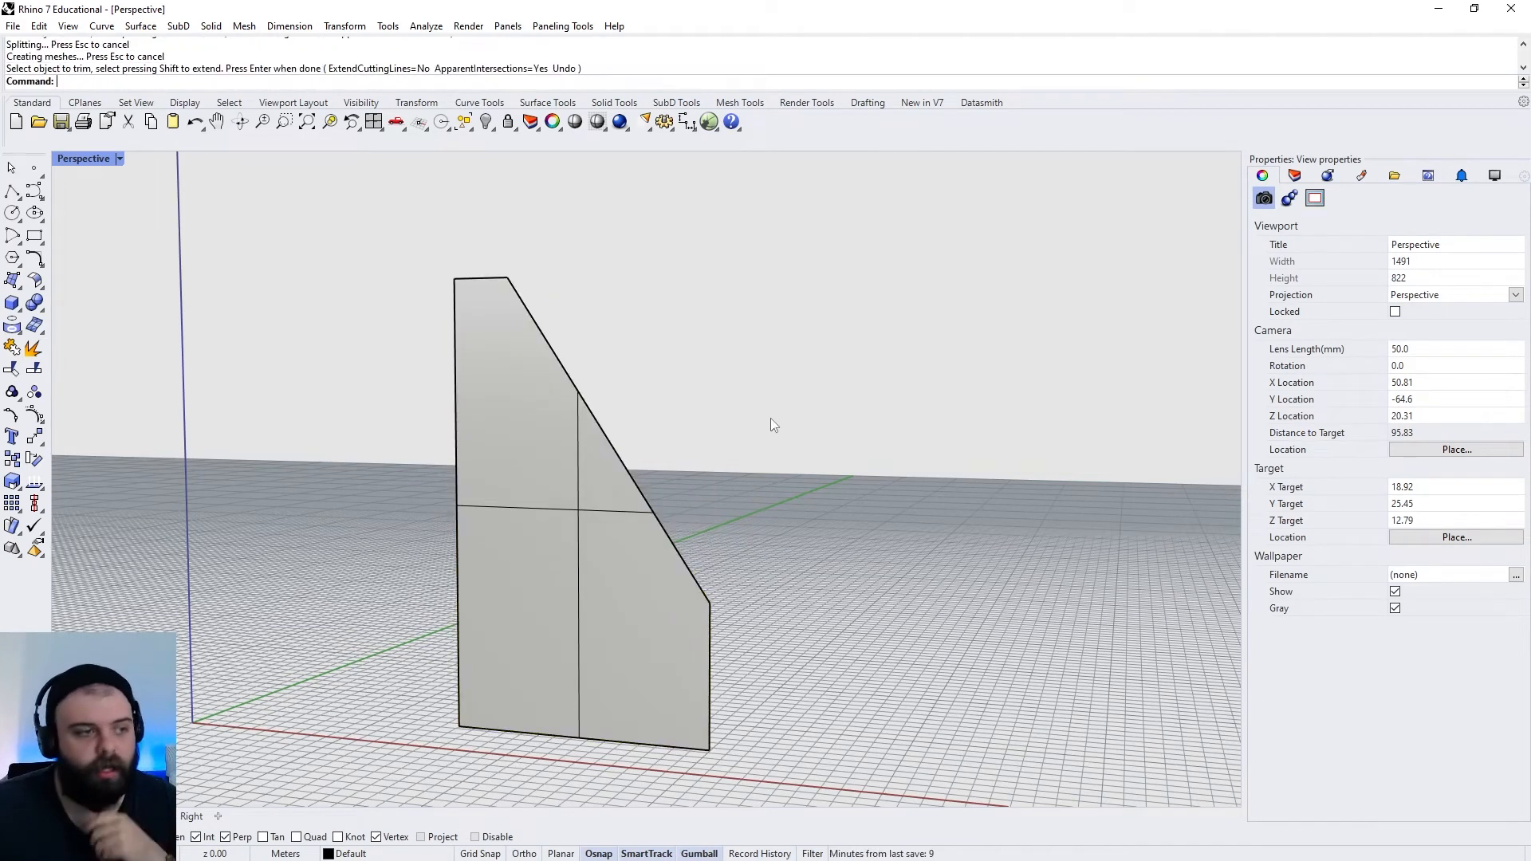
{"action": "left_click", "coordinate": [540, 514]}
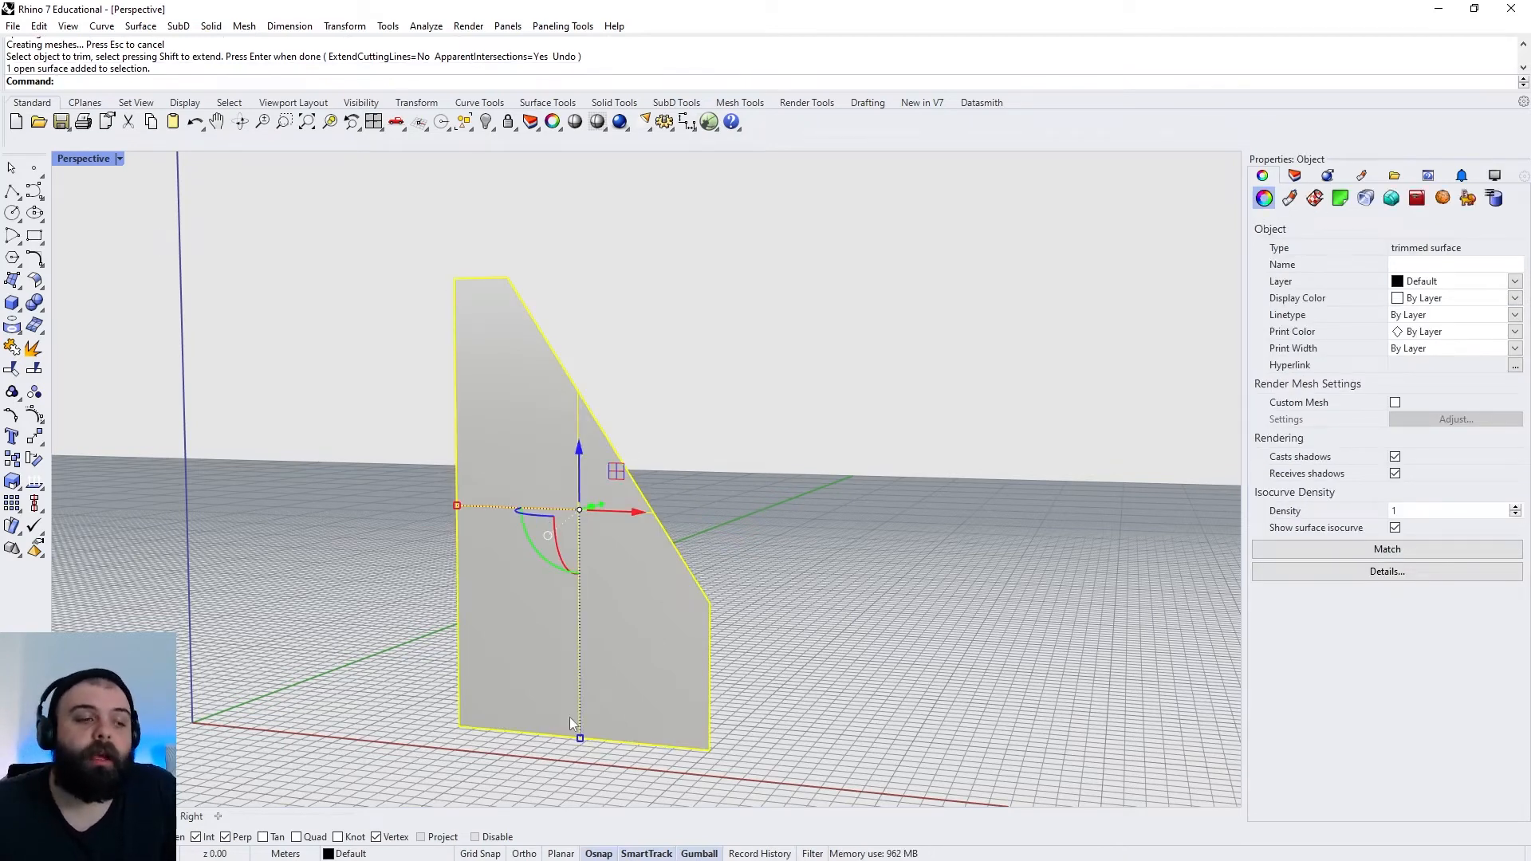
{"action": "left_click", "coordinate": [912, 430]}
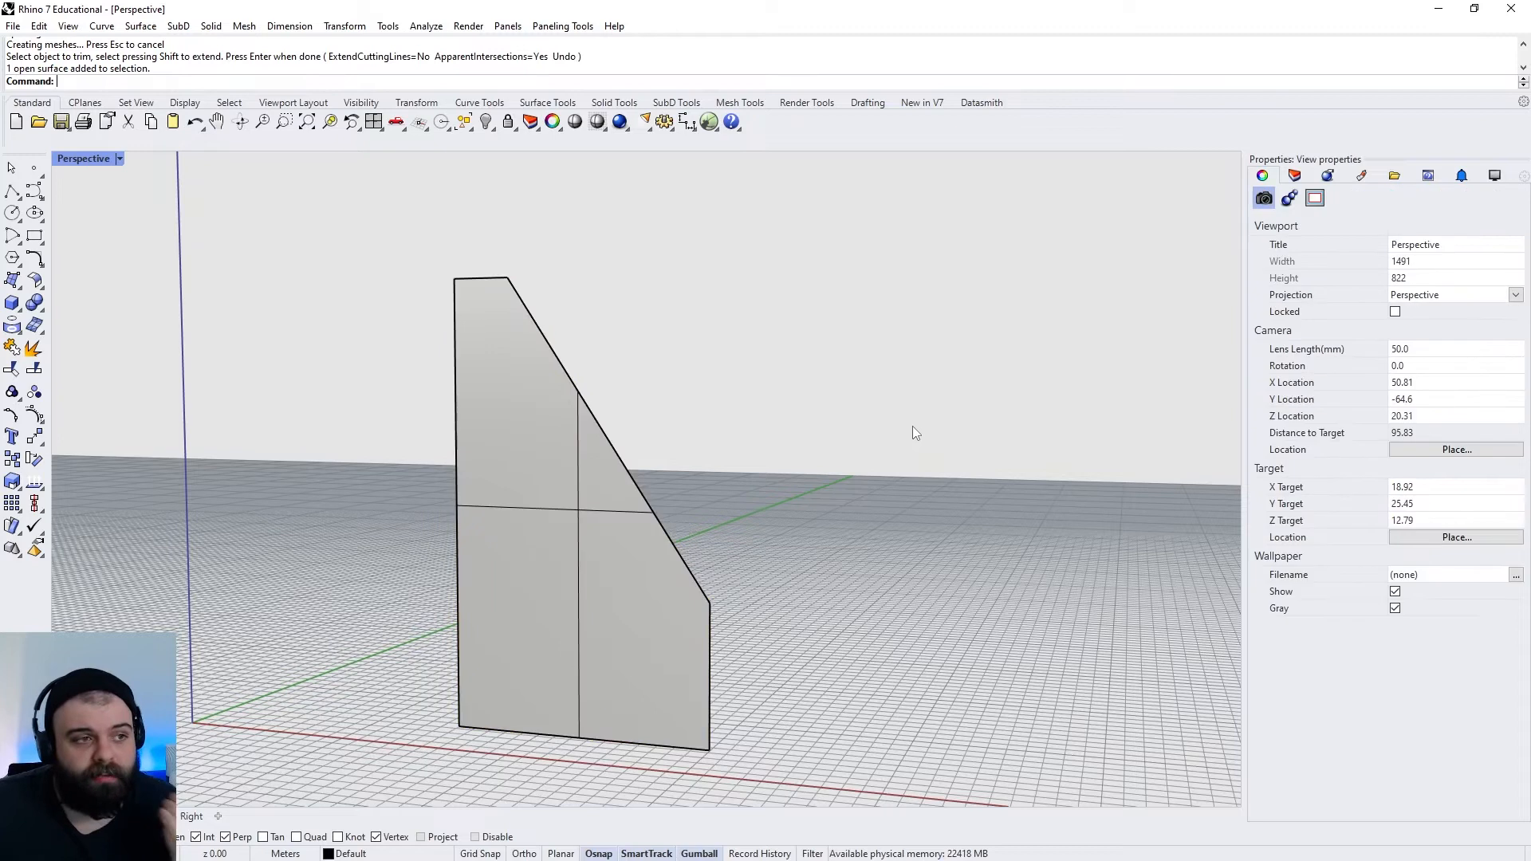
Reopen Grasshopper and disconnect the Surface parameter from the Srf input of Diamond Panels
{"action": "left_click", "coordinate": [491, 477]}
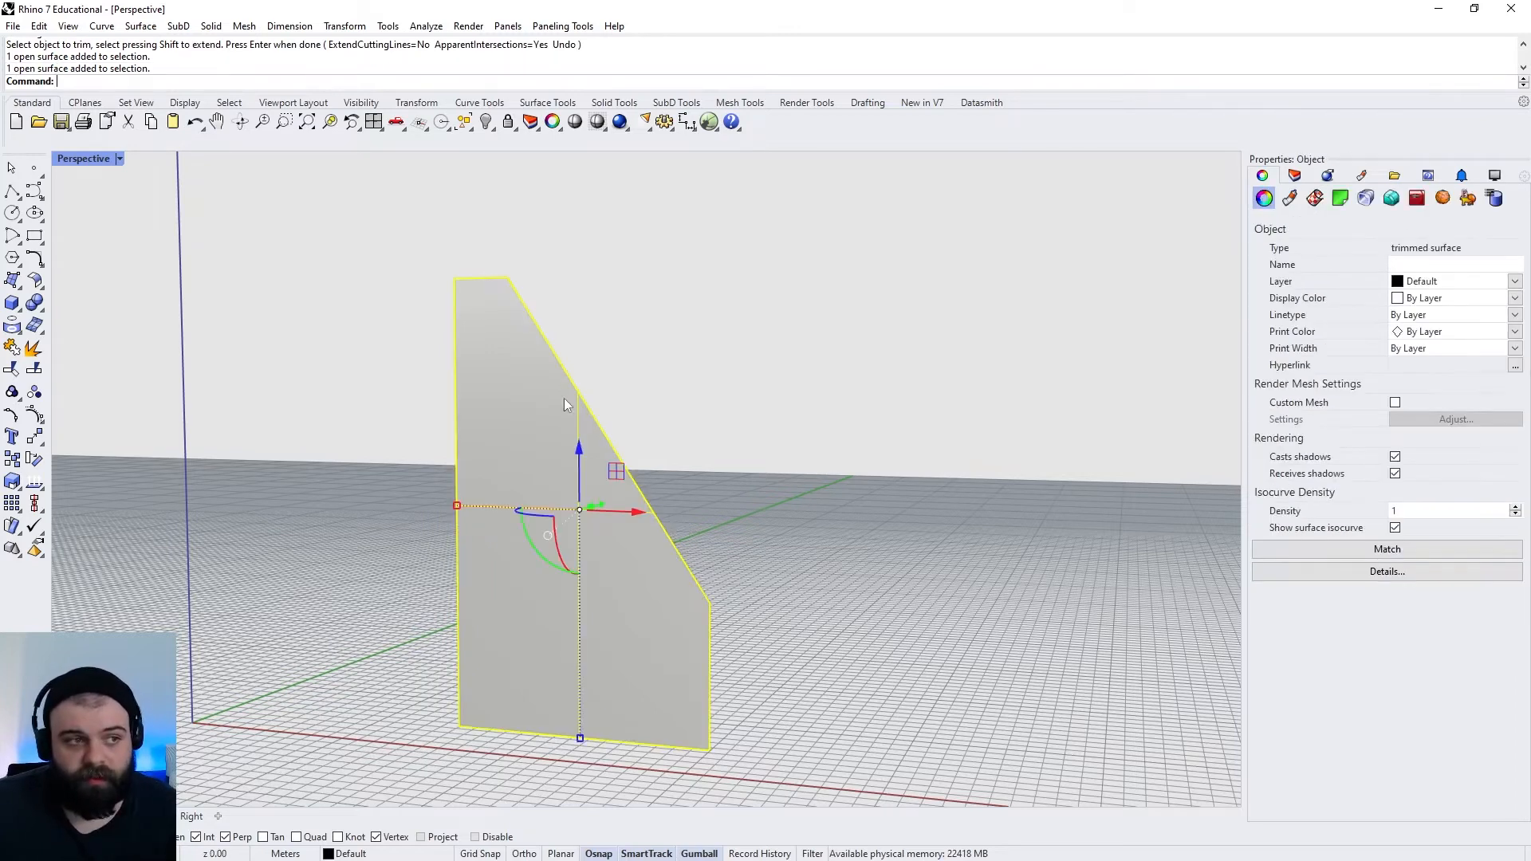
{"action": "left_click", "coordinate": [709, 121]}
{"action": "scroll", "coordinate": [1040, 427], "scroll_direction": "down", "scroll_amount": 2}
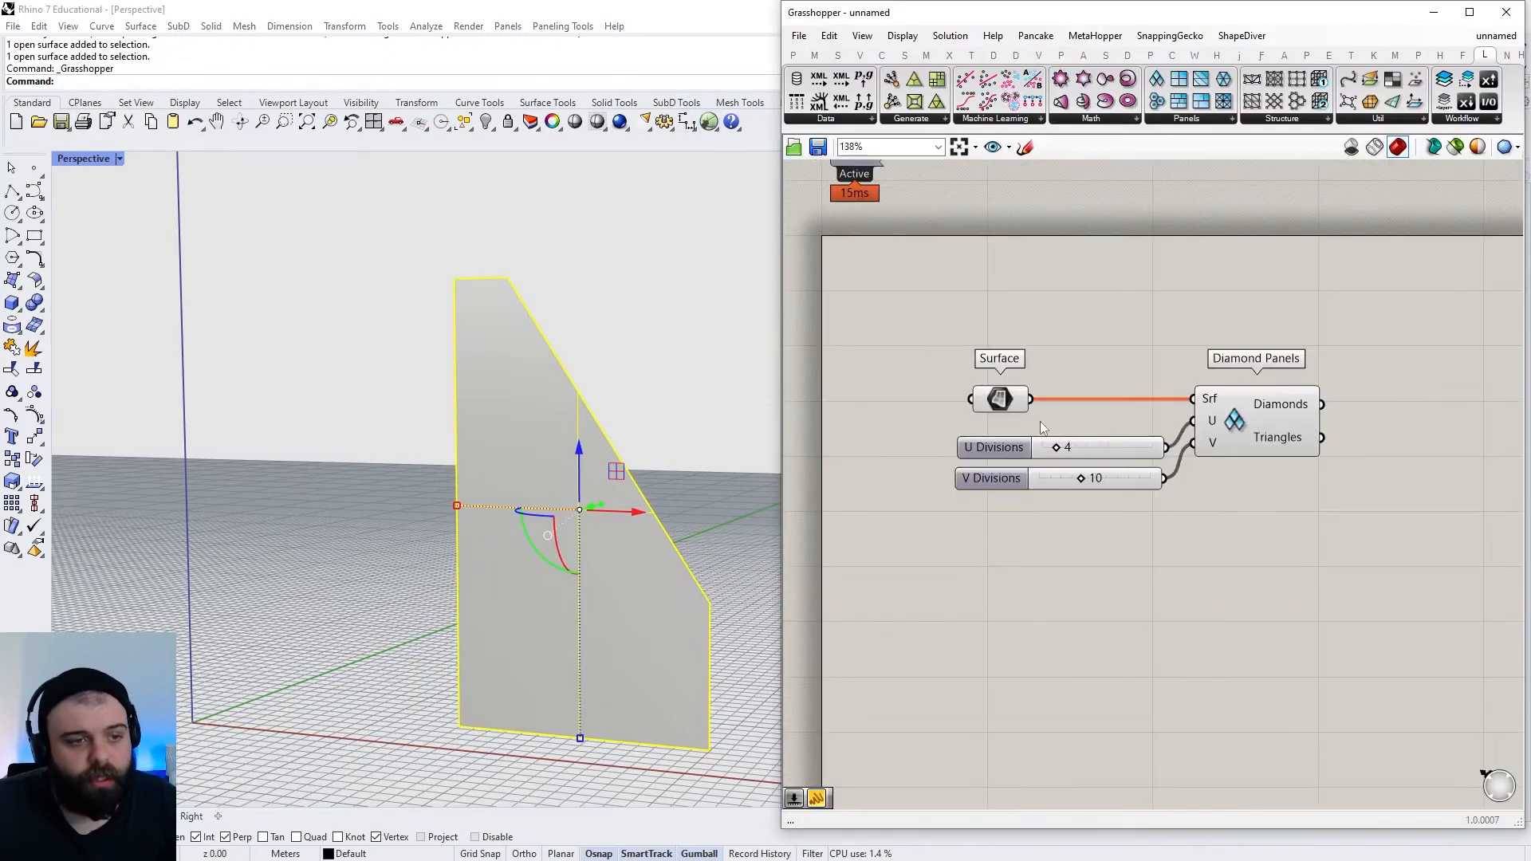
{"action": "left_click_drag", "start_coordinate": [1042, 406], "coordinate": [1031, 399]}
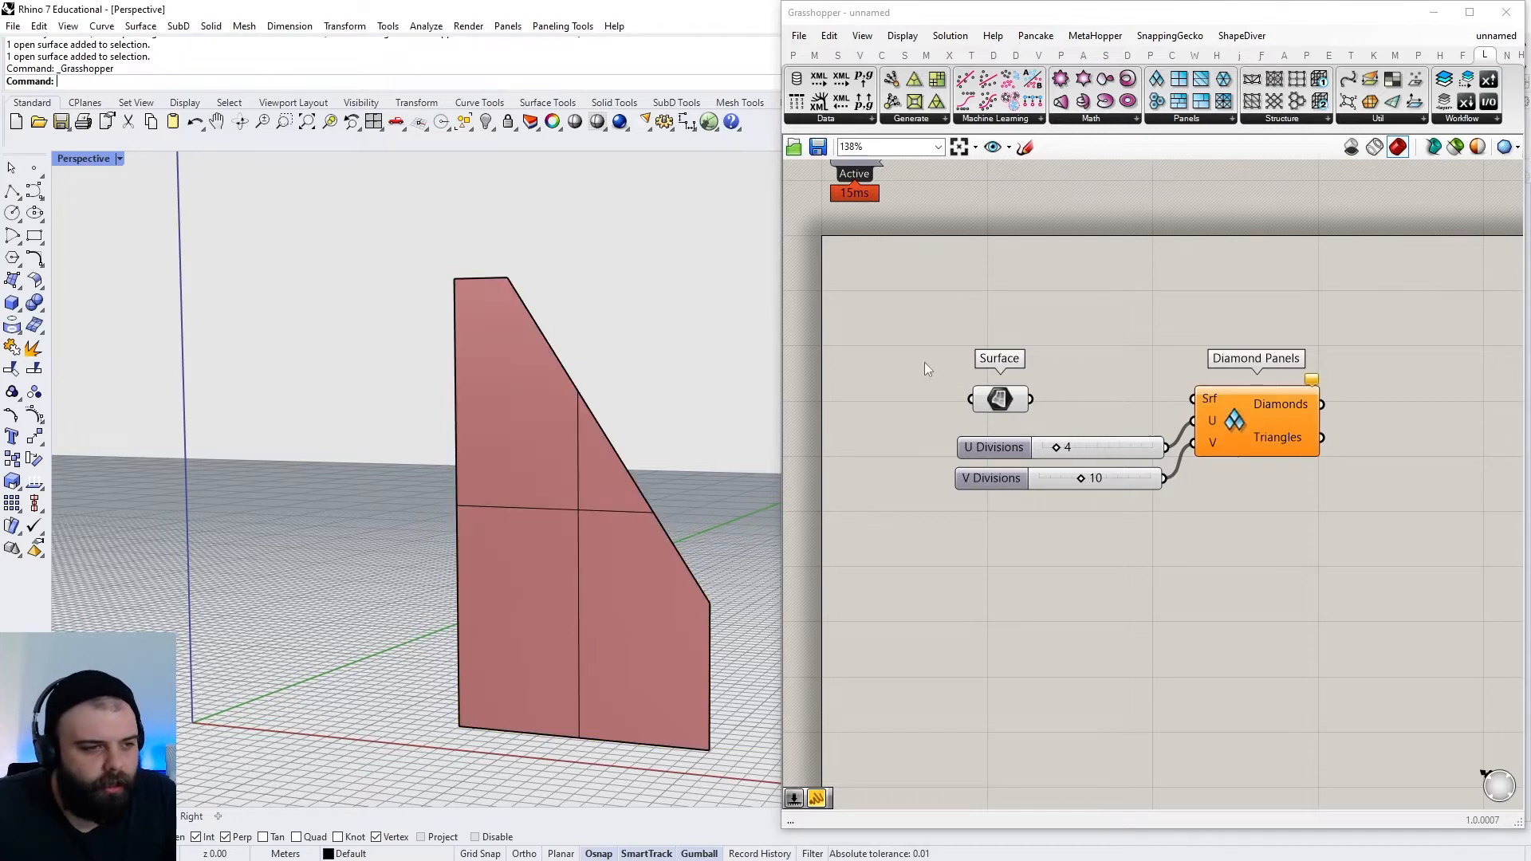
Reference the trimmed upright surface from Rhino in the Surface parameter
{"action": "right_click", "coordinate": [1006, 401]}
{"action": "left_click", "coordinate": [1061, 586]}
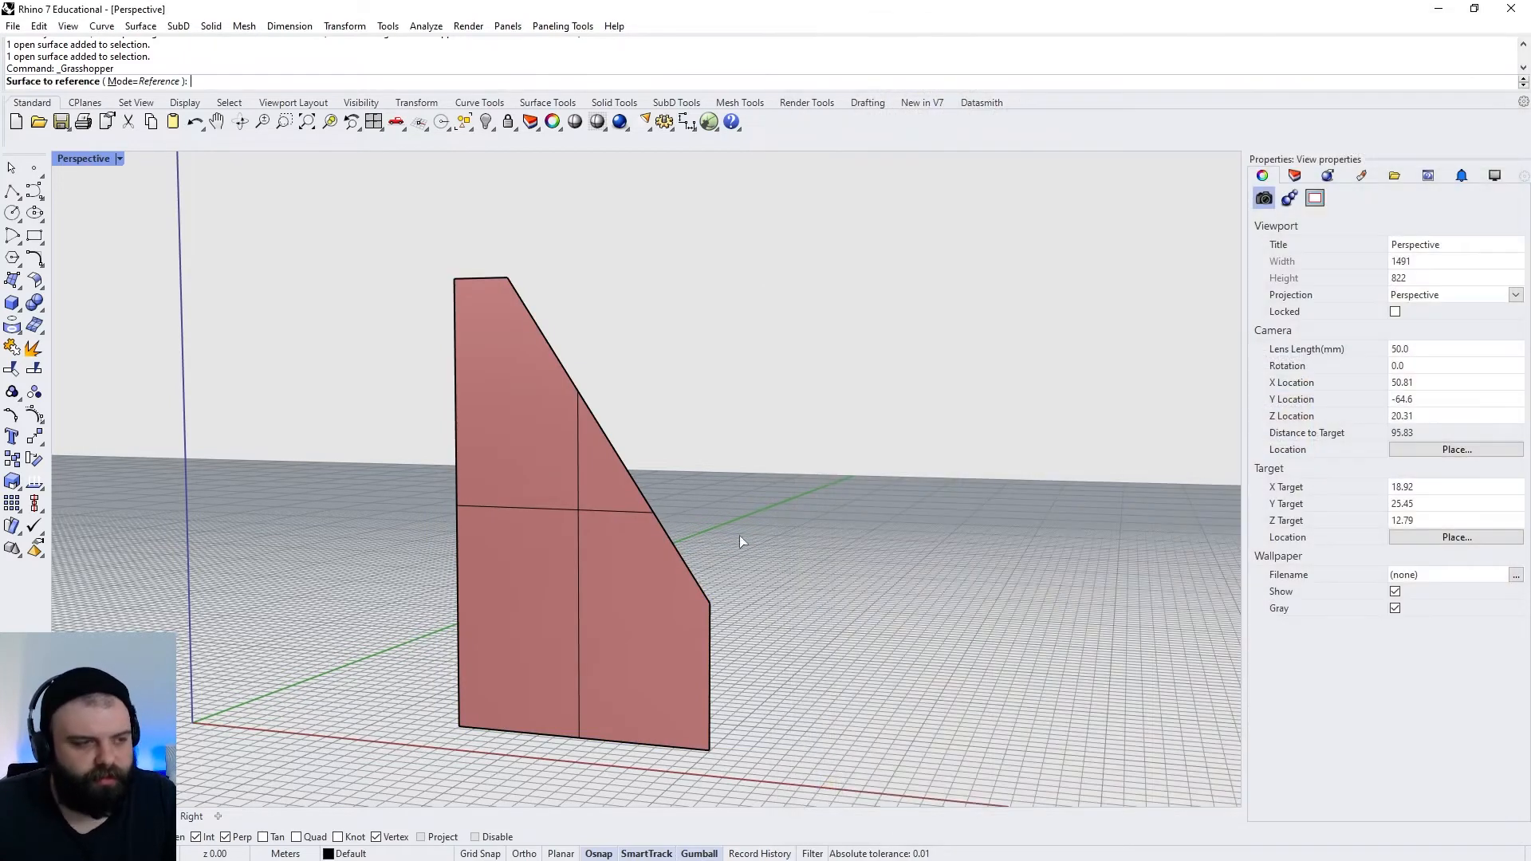
{"action": "left_click", "coordinate": [595, 520]}
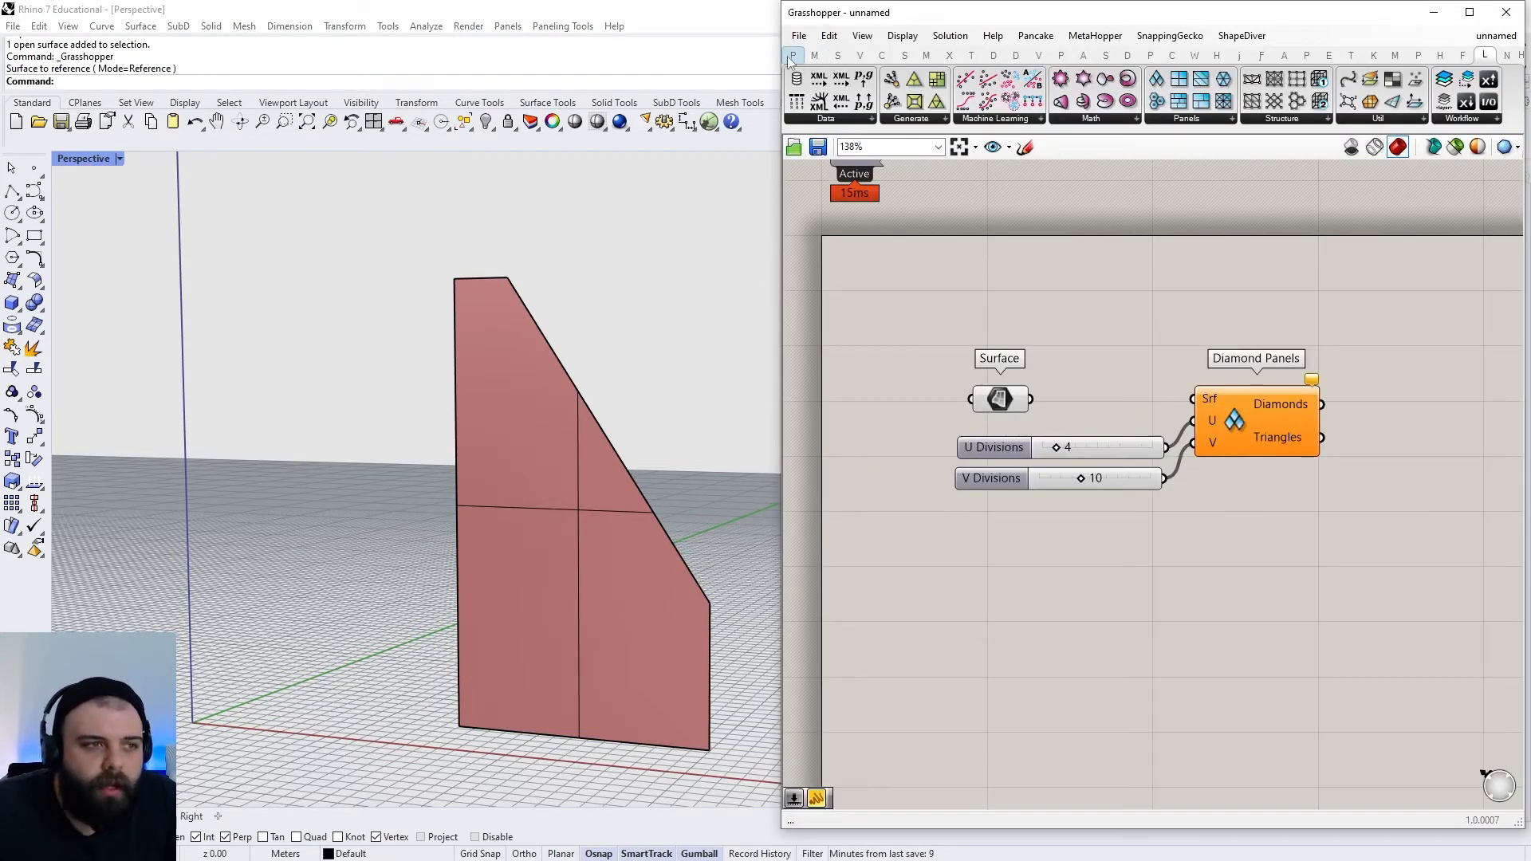
Add a Panel above Diamond Panels and connect the Surface parameter's output to it to read its data
{"action": "left_click_drag", "start_coordinate": [1078, 102], "coordinate": [1158, 308]}
{"action": "left_click_drag", "start_coordinate": [1029, 401], "coordinate": [1085, 283]}
{"action": "scroll", "coordinate": [1228, 267], "scroll_direction": "up", "scroll_amount": 2}
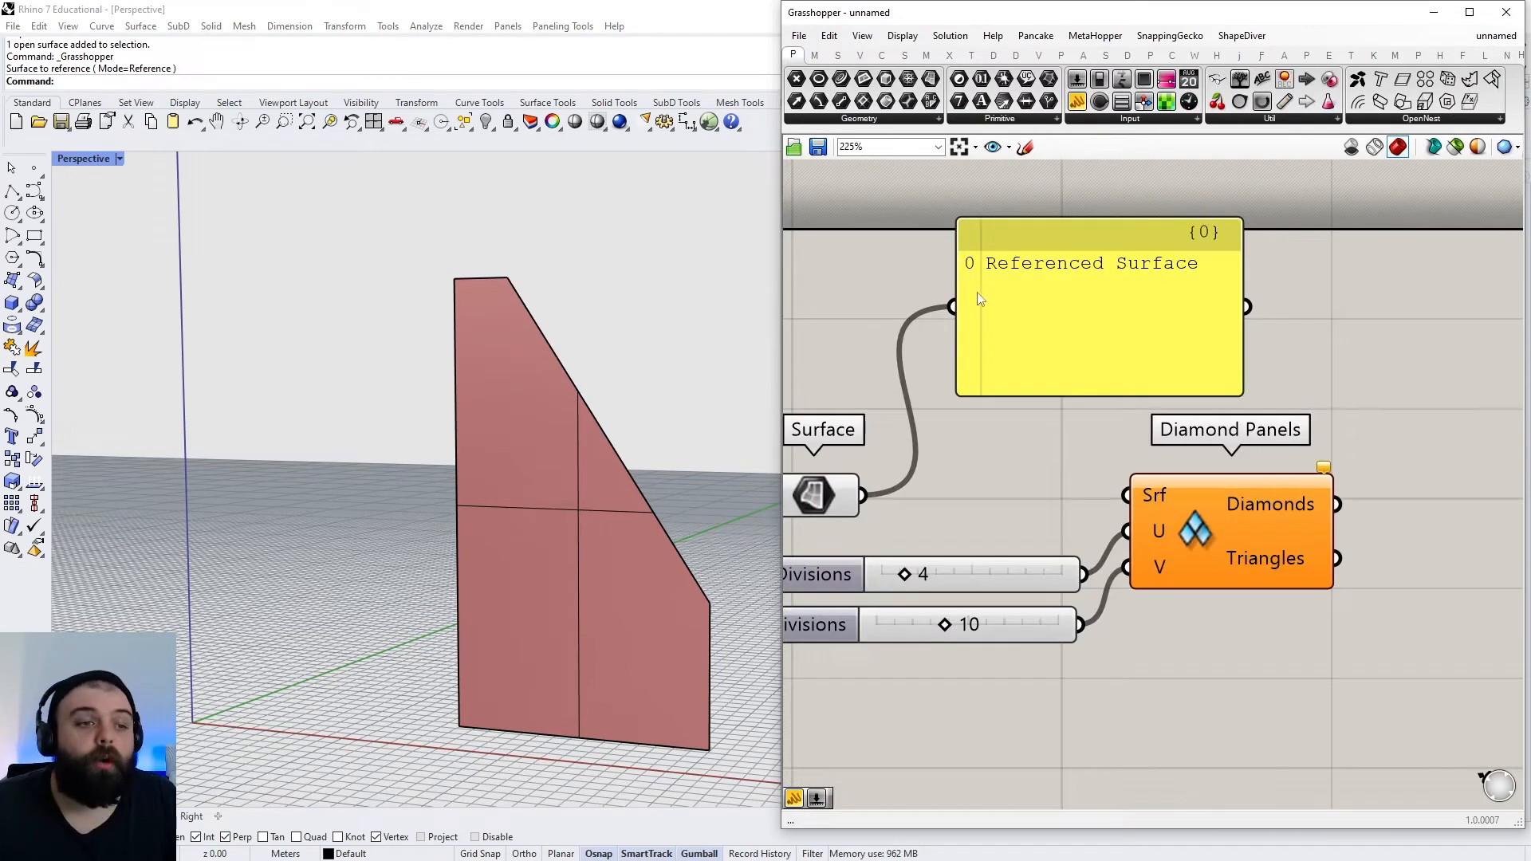
{"action": "scroll", "coordinate": [1052, 327], "scroll_direction": "down", "scroll_amount": 2}
{"action": "left_click_drag", "start_coordinate": [955, 437], "coordinate": [923, 363]}
{"action": "left_click_drag", "start_coordinate": [841, 230], "coordinate": [1022, 394]}
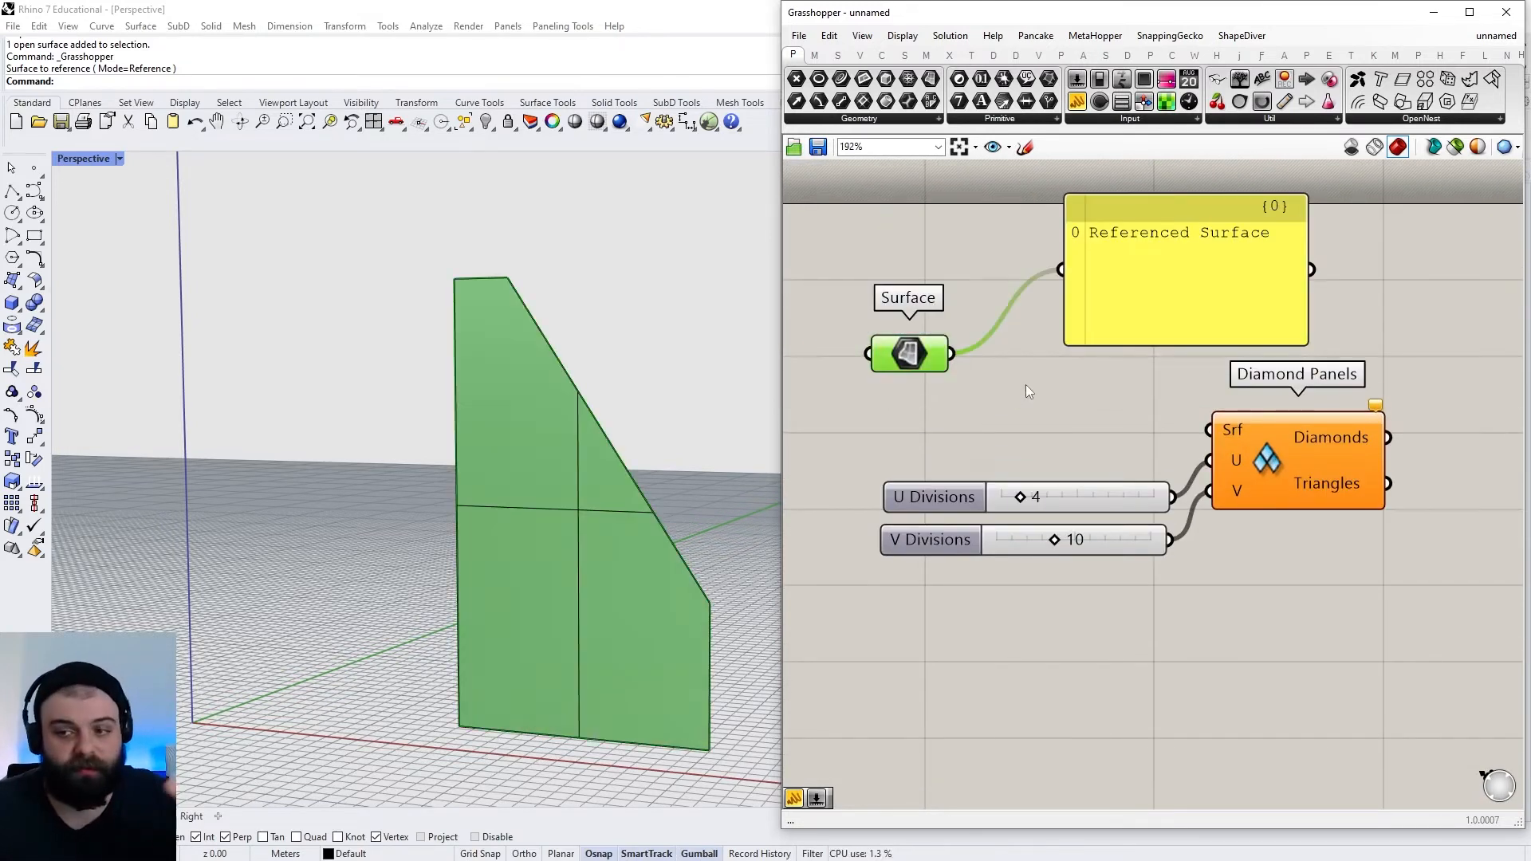
{"action": "left_click_drag", "start_coordinate": [994, 188], "coordinate": [1293, 255]}
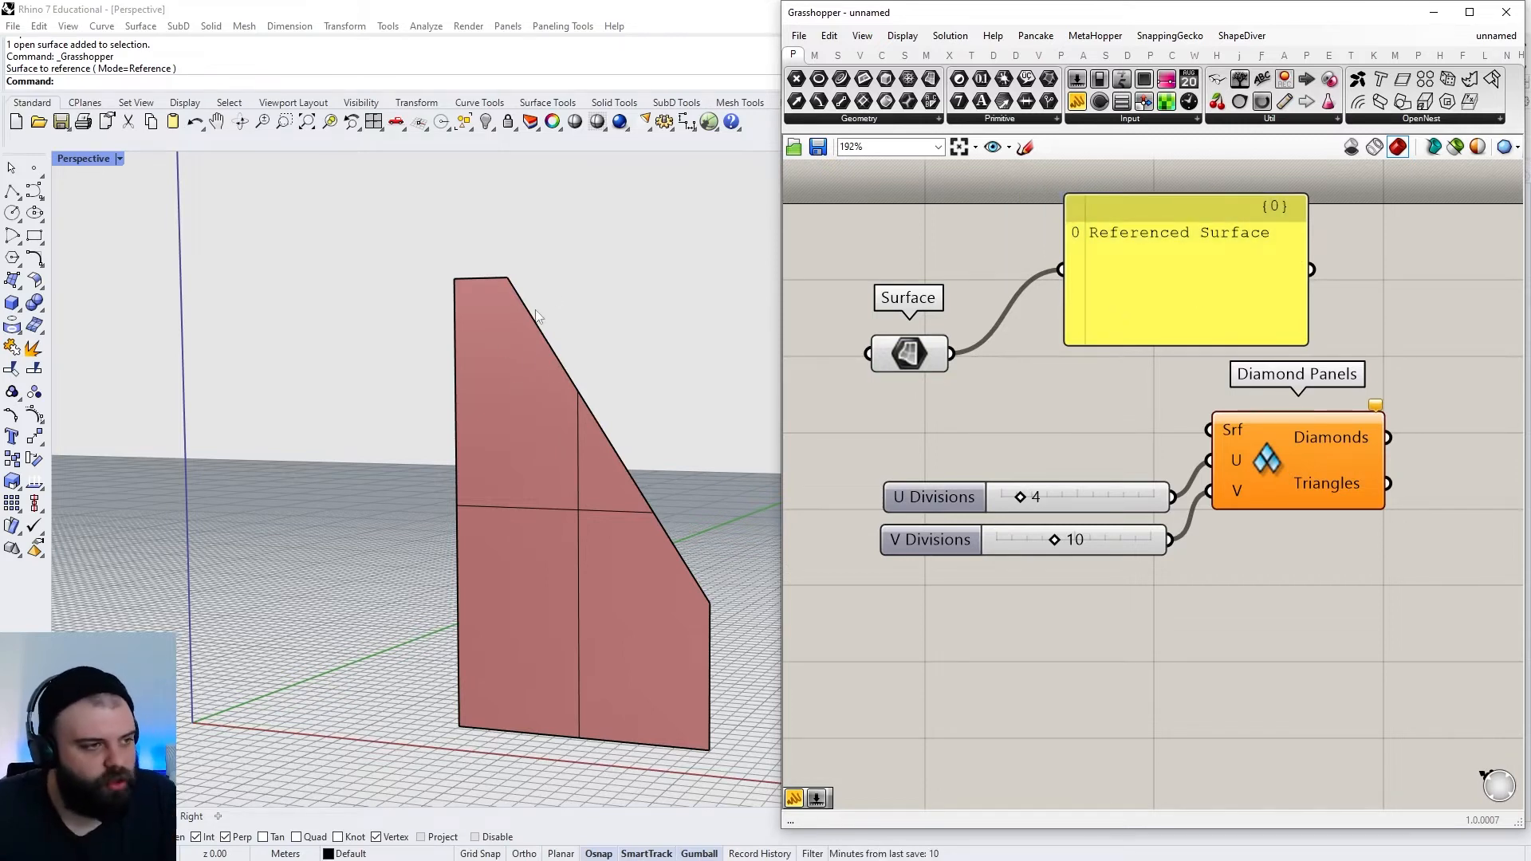
Duplicate the border of the trimmed surface in Rhino as a closed curve with DupBorder
{"action": "scroll", "coordinate": [434, 283], "scroll_direction": "down", "scroll_amount": 7}
{"action": "scroll", "coordinate": [546, 337], "scroll_direction": "up", "scroll_amount": 5}
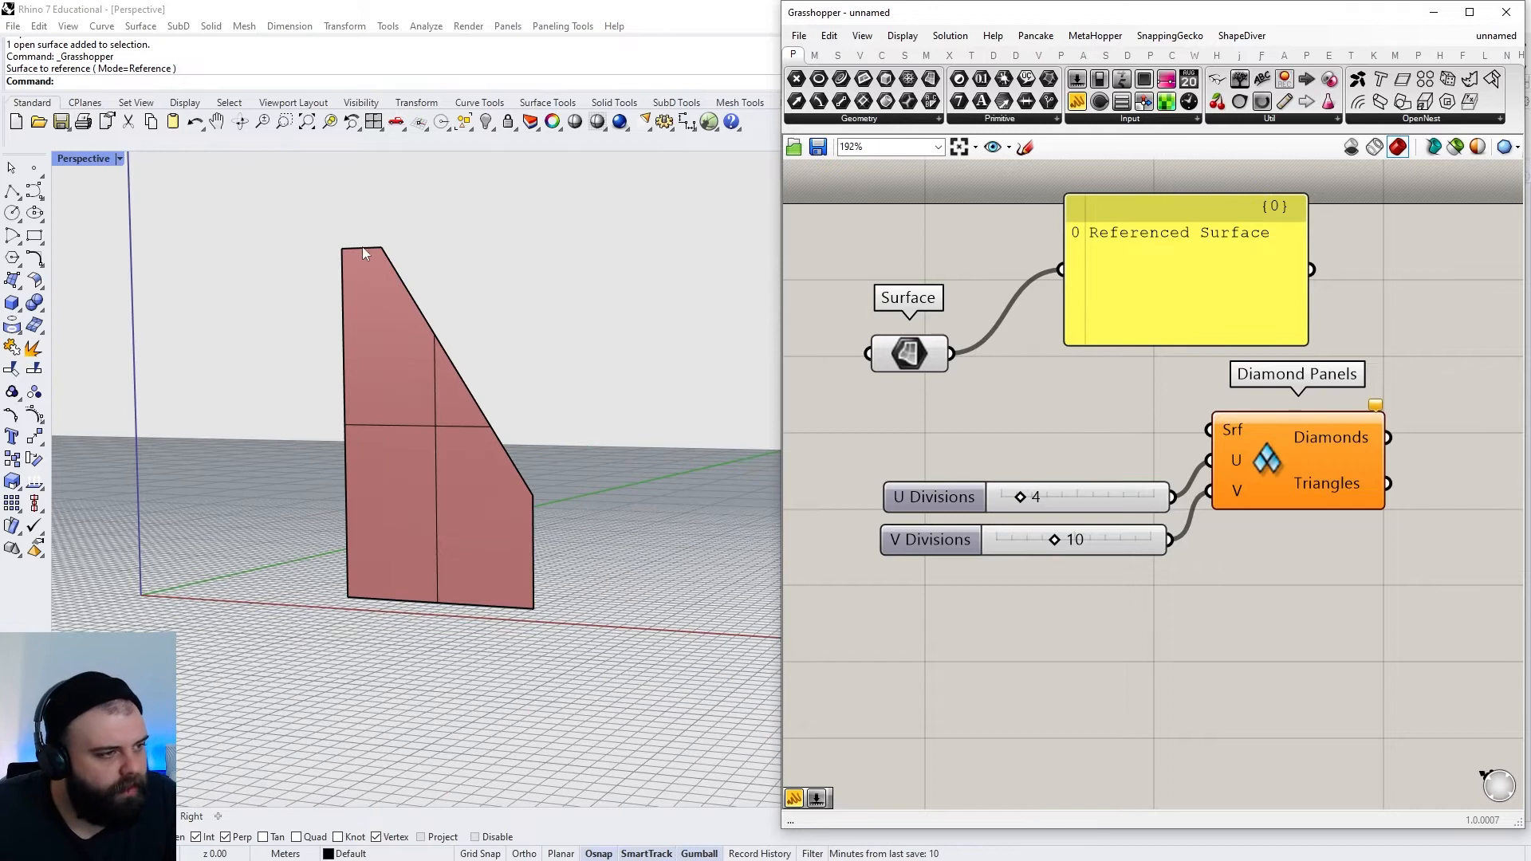
{"action": "left_click", "coordinate": [364, 289]}
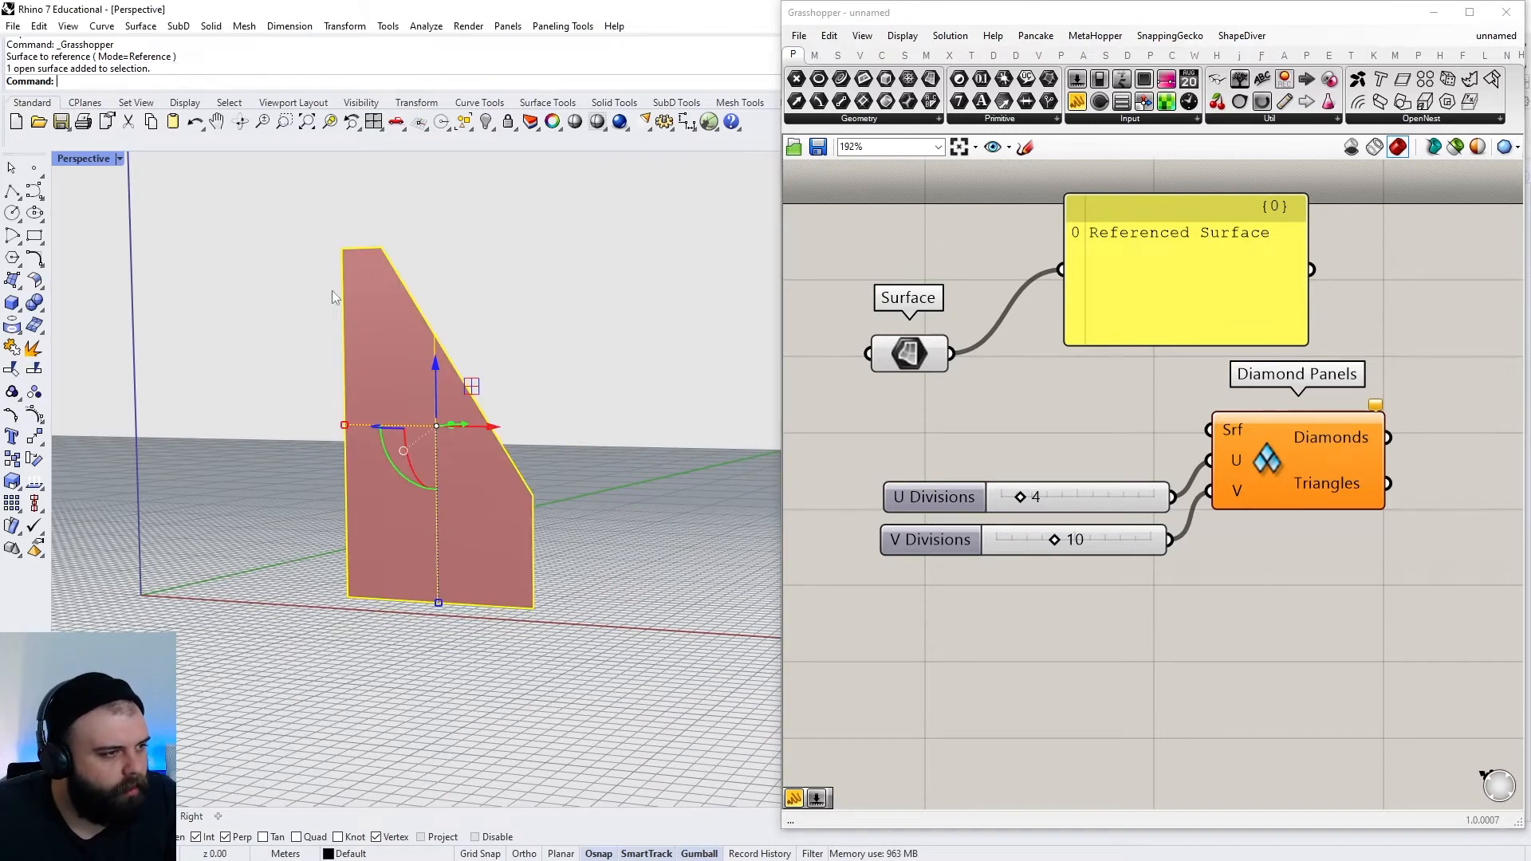
{"action": "left_click", "coordinate": [11, 326]}
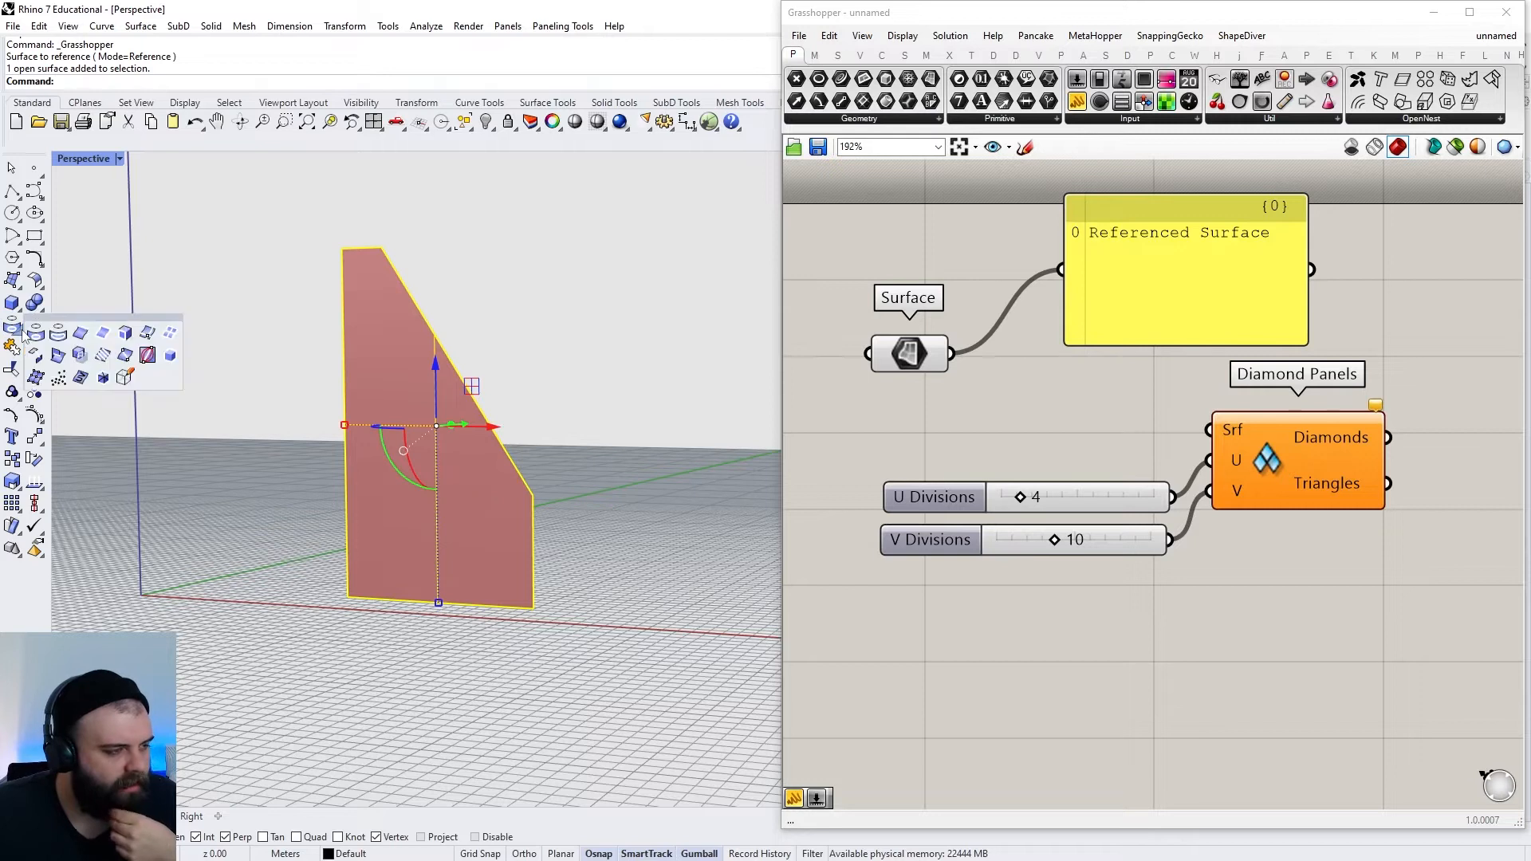
{"action": "left_click", "coordinate": [105, 338]}
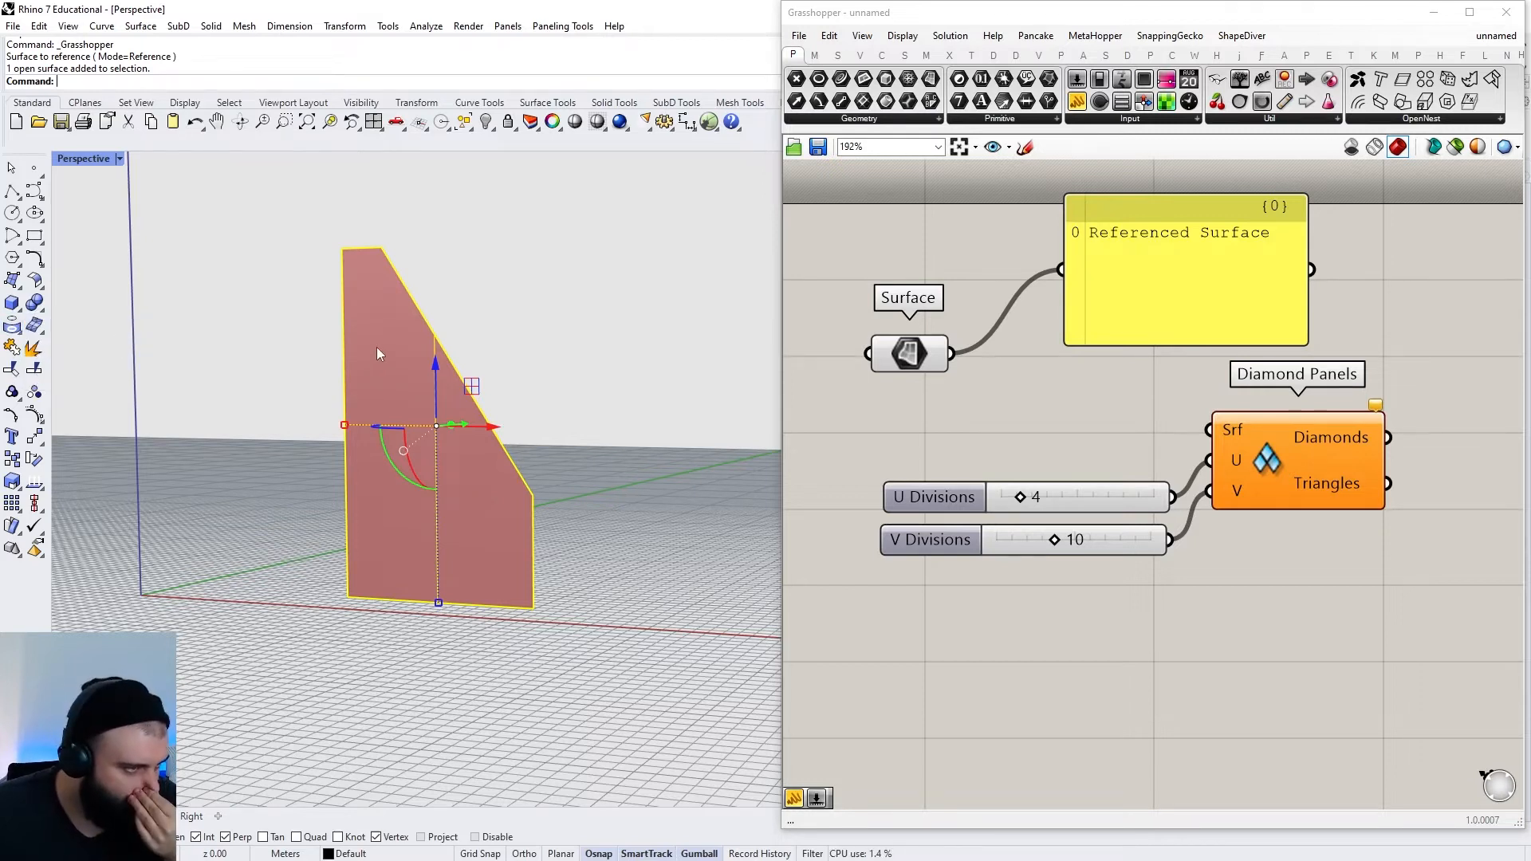
Move the duplicated border curve along the X axis clear of the trimmed surface and select it
{"action": "scroll", "coordinate": [317, 514], "scroll_direction": "down", "scroll_amount": 6}
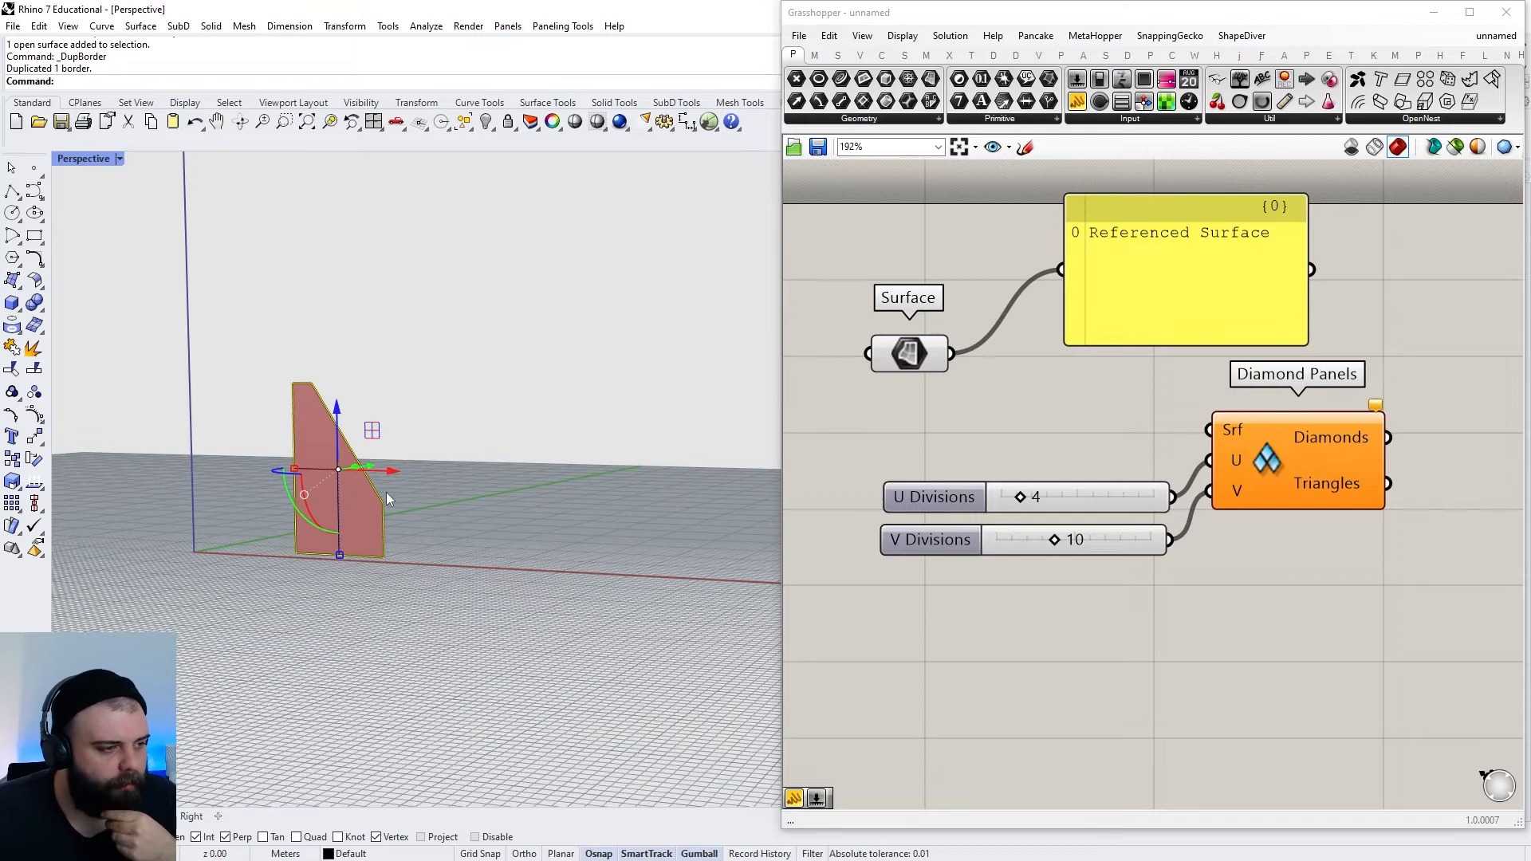
{"action": "scroll", "coordinate": [385, 485], "scroll_direction": "up", "scroll_amount": 4}
{"action": "left_click_drag", "start_coordinate": [376, 467], "coordinate": [652, 488]}
{"action": "left_click_drag", "start_coordinate": [649, 430], "coordinate": [522, 502]}
{"action": "left_click", "coordinate": [509, 342]}
{"action": "left_click_drag", "start_coordinate": [433, 212], "coordinate": [666, 630]}
Add a Curve parameter below the division sliders and reference the selected border curve in it
{"action": "double_click", "coordinate": [912, 620]}
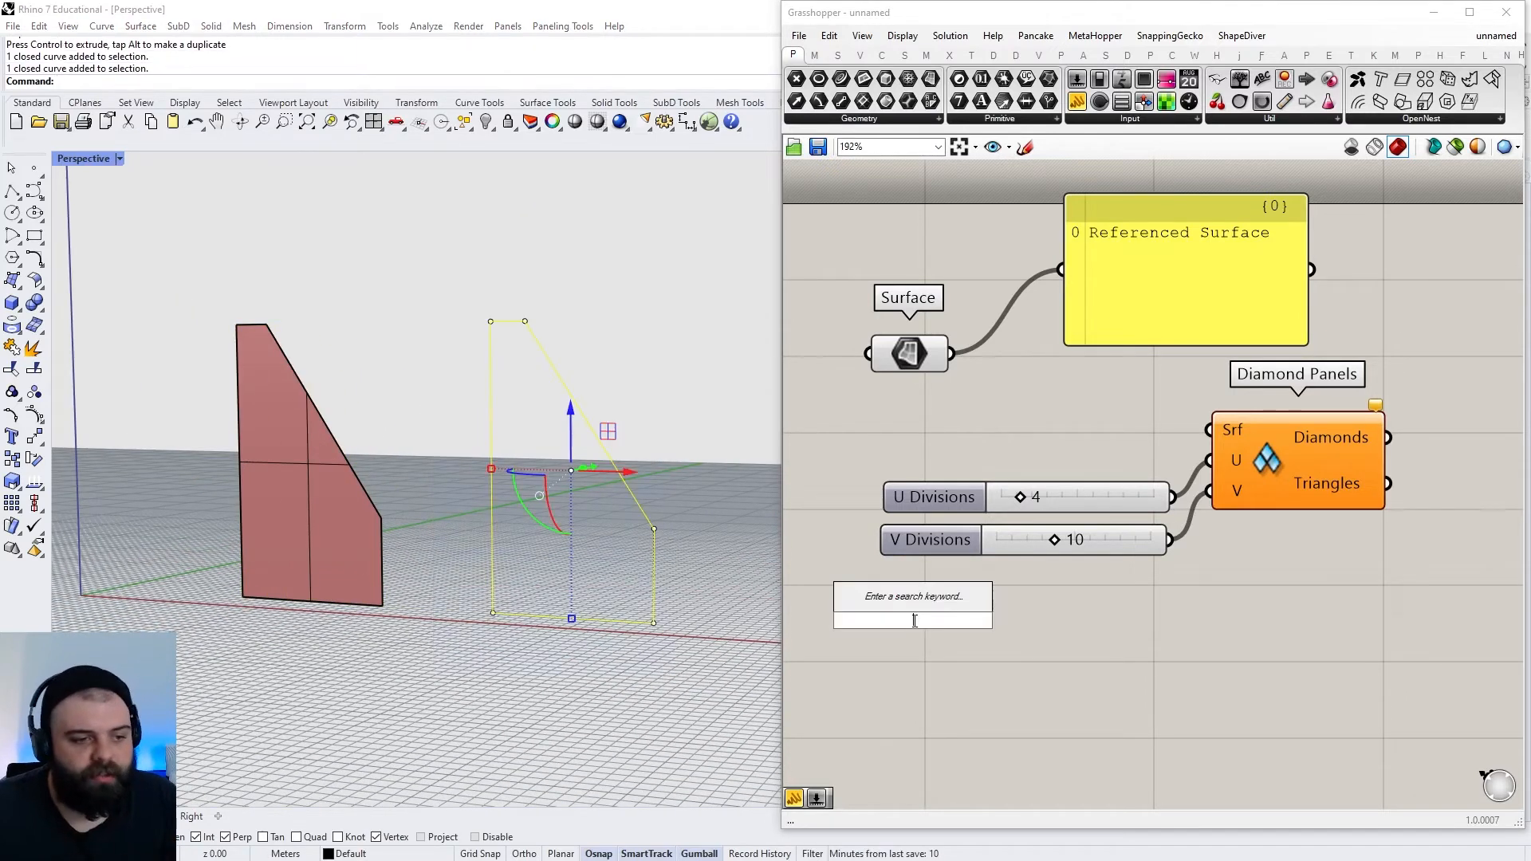
{"action": "type", "text": "CURVE"}
{"action": "key", "text": "Return"}
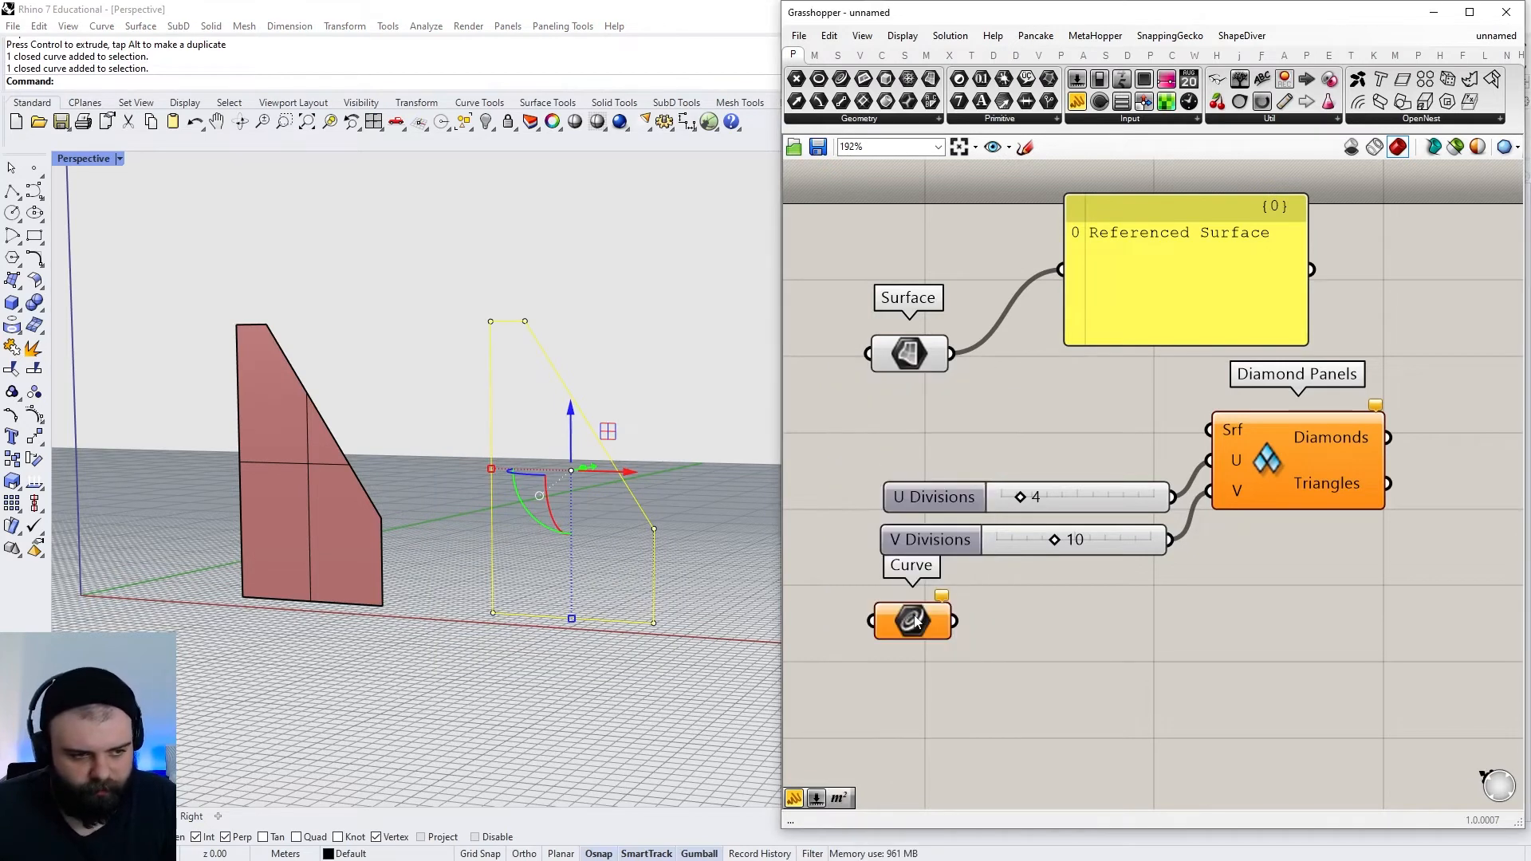
{"action": "right_click", "coordinate": [913, 620]}
{"action": "left_click", "coordinate": [976, 753]}
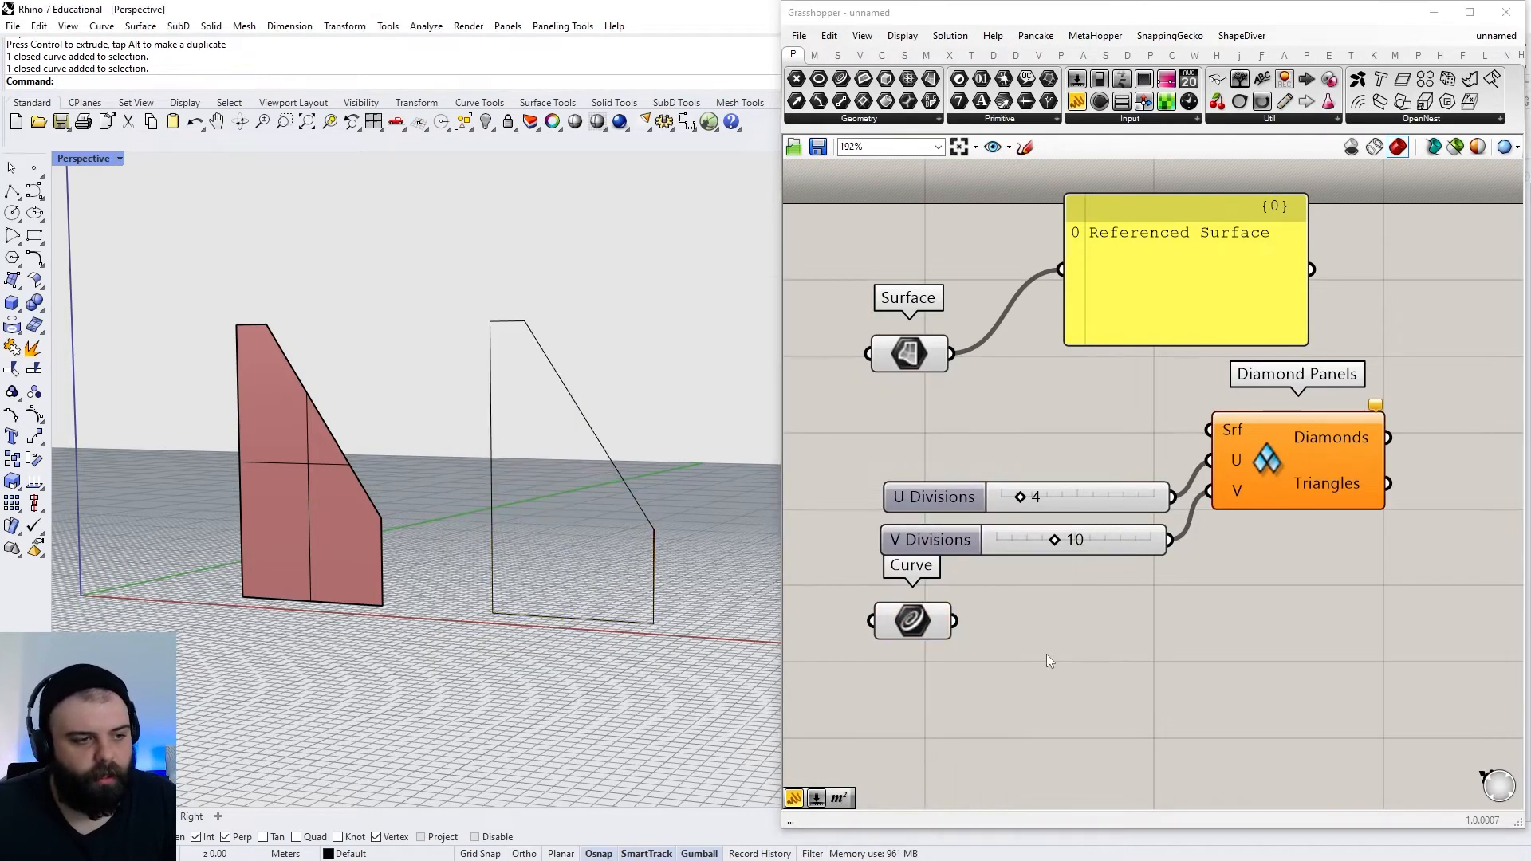
Add a Boundary Surfaces component and connect the Curve parameter to its E input
{"action": "double_click", "coordinate": [1160, 701]}
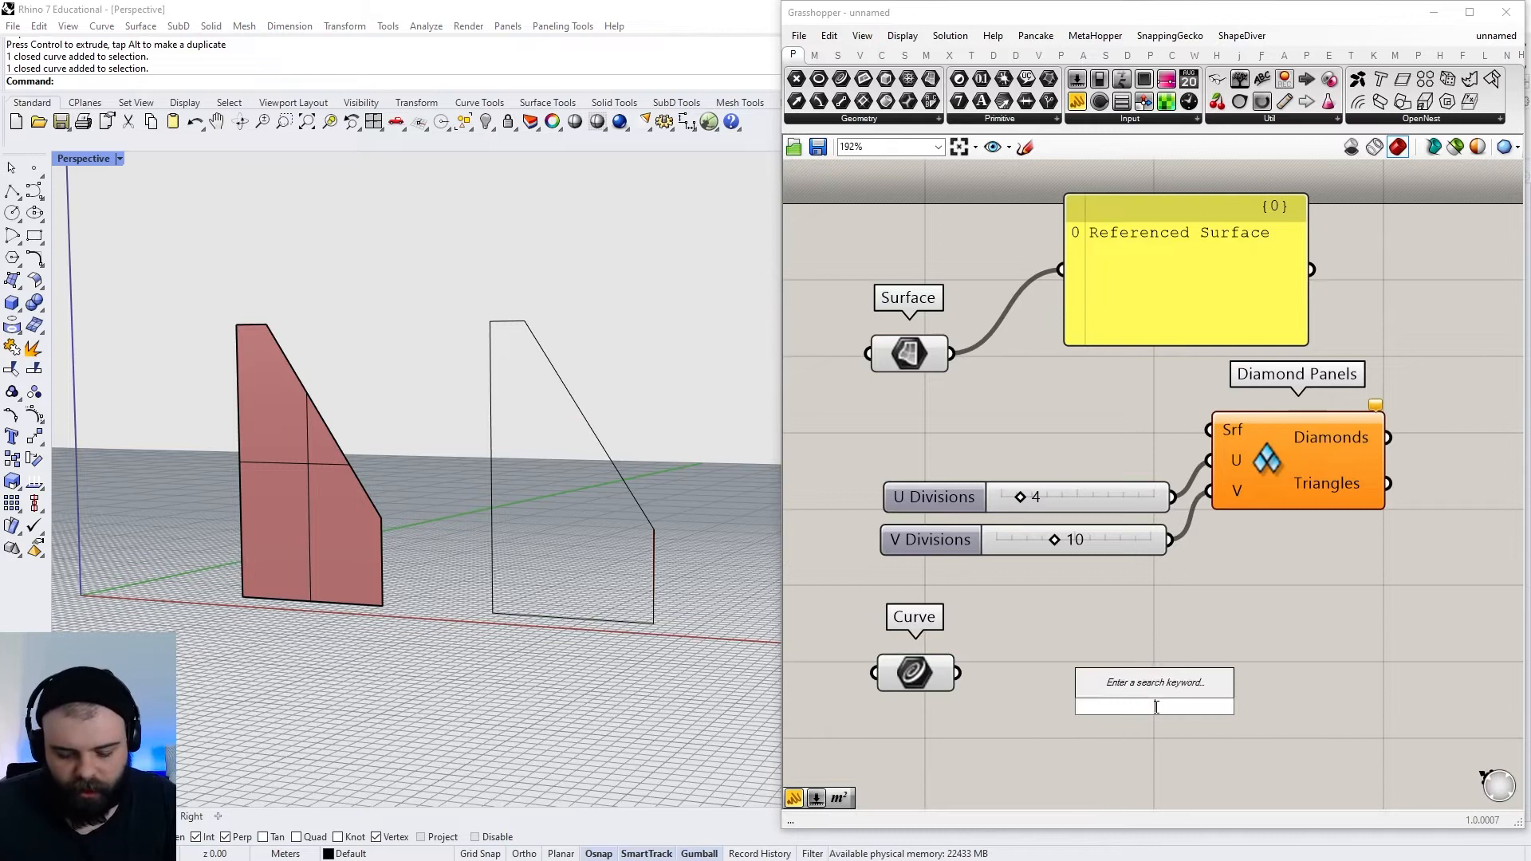
{"action": "type", "text": "BOUNDAR"}
{"action": "left_click", "coordinate": [1087, 667]}
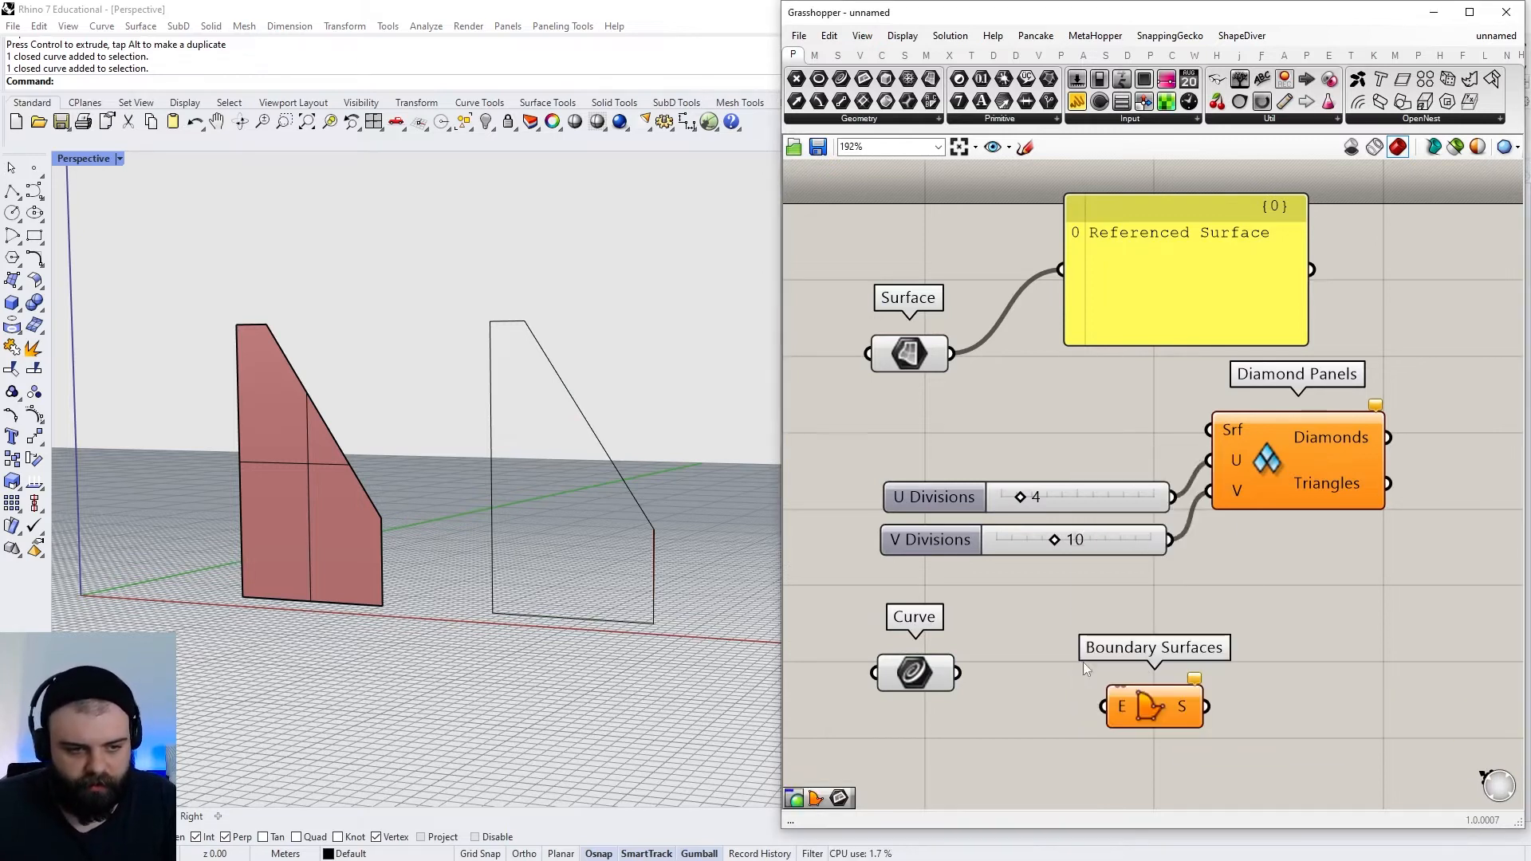
{"action": "mouse_move", "coordinate": [957, 674]}
{"action": "left_mouse_down"}
{"action": "mouse_move", "coordinate": [1116, 707]}
{"action": "mouse_move", "coordinate": [978, 674]}
{"action": "left_mouse_up"}
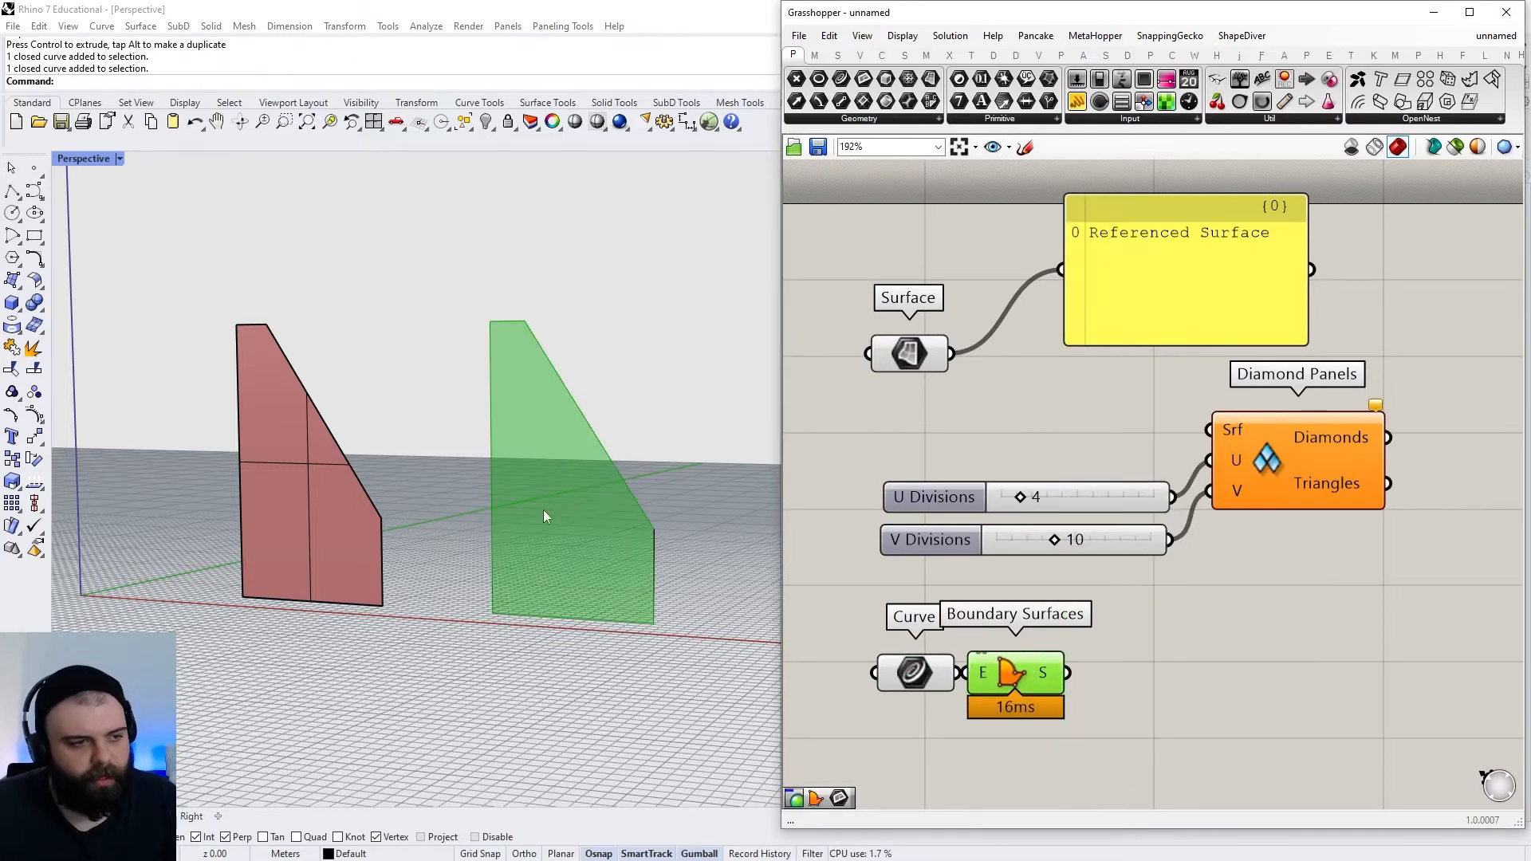
Reconnect the text panel from the Surface parameter to the Boundary Surfaces output and read the resulting surface type
{"action": "scroll", "coordinate": [877, 319], "scroll_direction": "down", "scroll_amount": 2}
{"action": "left_click_drag", "start_coordinate": [1036, 329], "coordinate": [1061, 564]}
{"action": "scroll", "coordinate": [1107, 581], "scroll_direction": "up", "scroll_amount": 3}
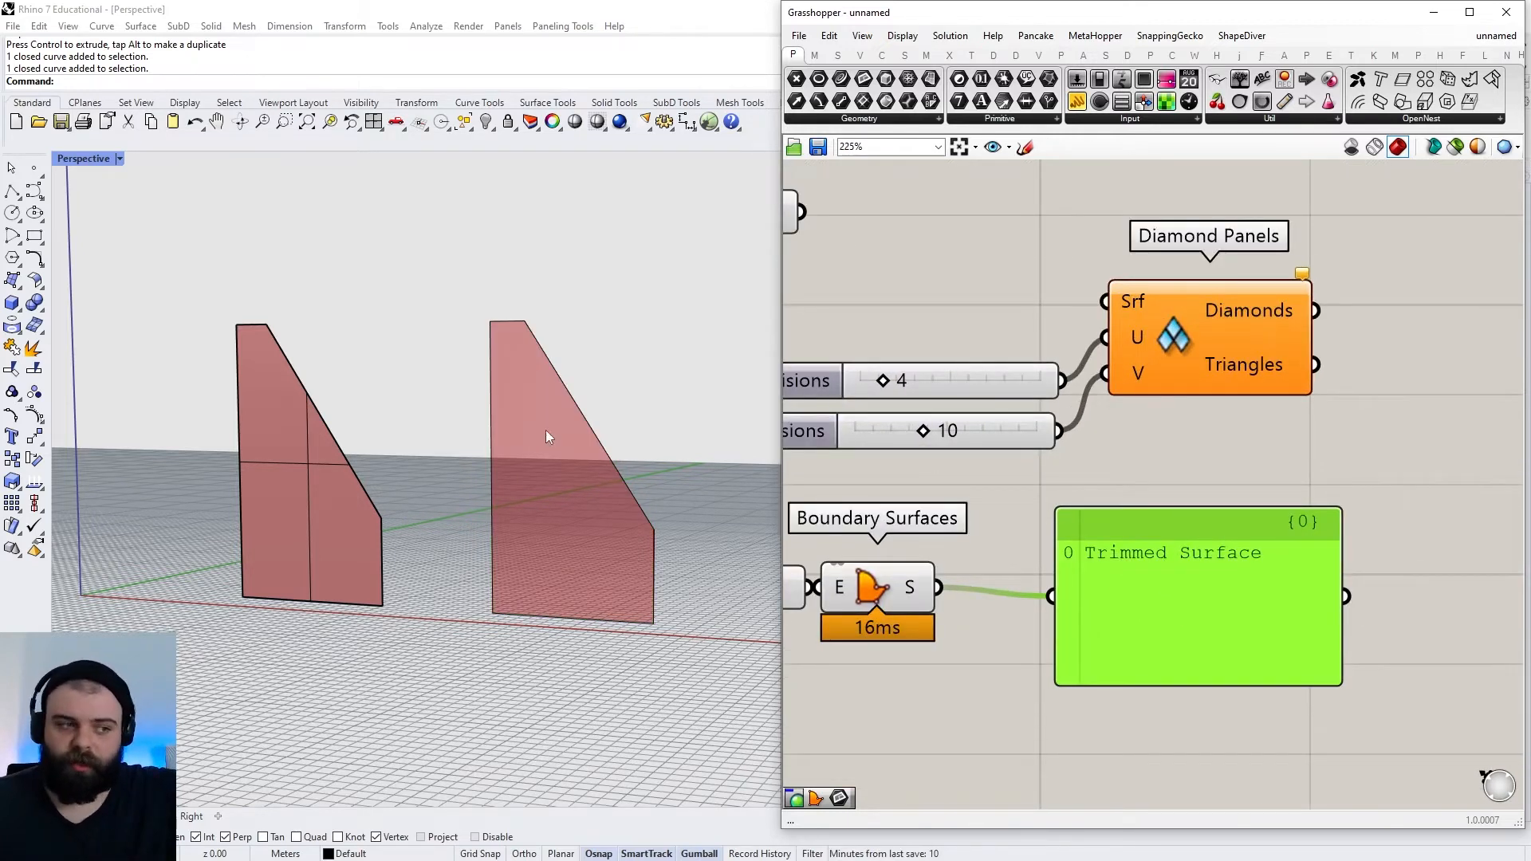
{"action": "scroll", "coordinate": [435, 422], "scroll_direction": "down", "scroll_amount": 2}
{"action": "scroll", "coordinate": [1391, 544], "scroll_direction": "down", "scroll_amount": 2}
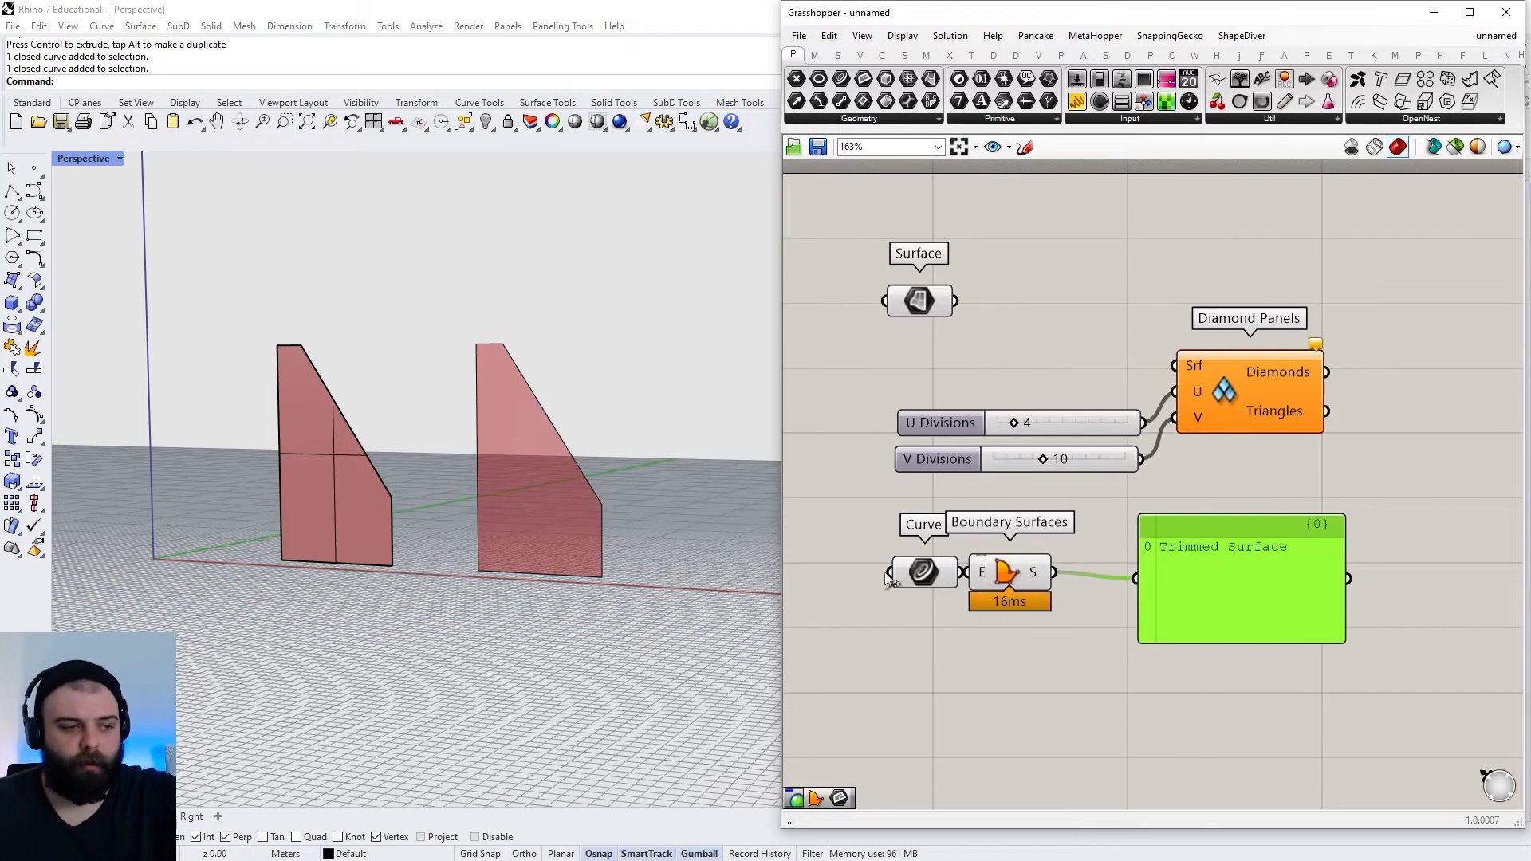
{"action": "left_click", "coordinate": [991, 581]}
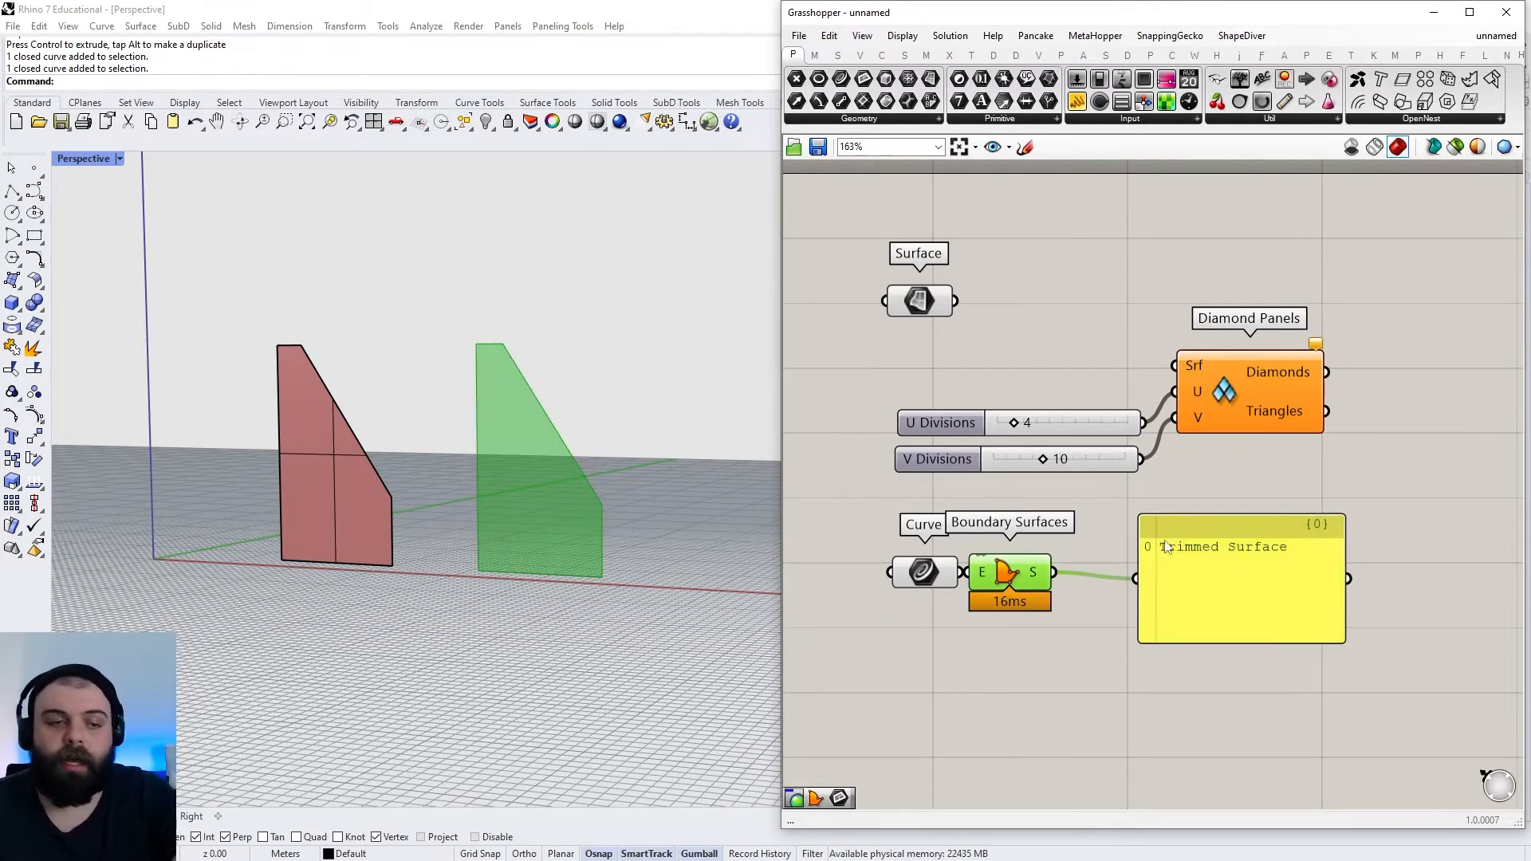
{"action": "scroll", "coordinate": [1164, 541], "scroll_direction": "up", "scroll_amount": 3}
{"action": "left_click_drag", "start_coordinate": [1088, 514], "coordinate": [1416, 566]}
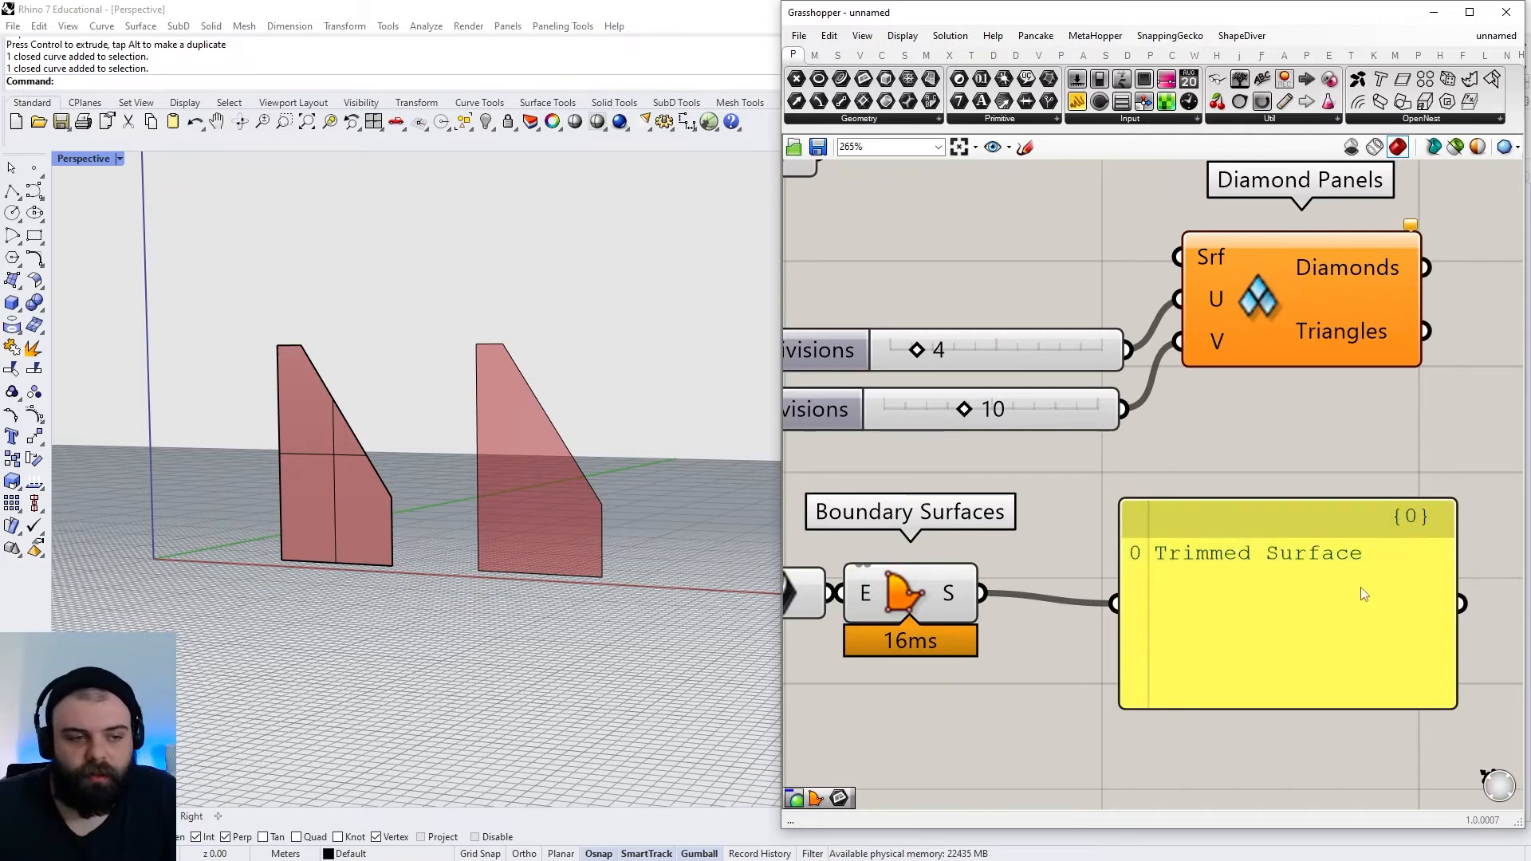
Connect the S output of Boundary Surfaces to the Srf input of Diamond Panels
{"action": "scroll", "coordinate": [1267, 592], "scroll_direction": "down", "scroll_amount": 2}
{"action": "left_click", "coordinate": [1017, 598]}
{"action": "left_click_drag", "start_coordinate": [1085, 586], "coordinate": [1202, 351]}
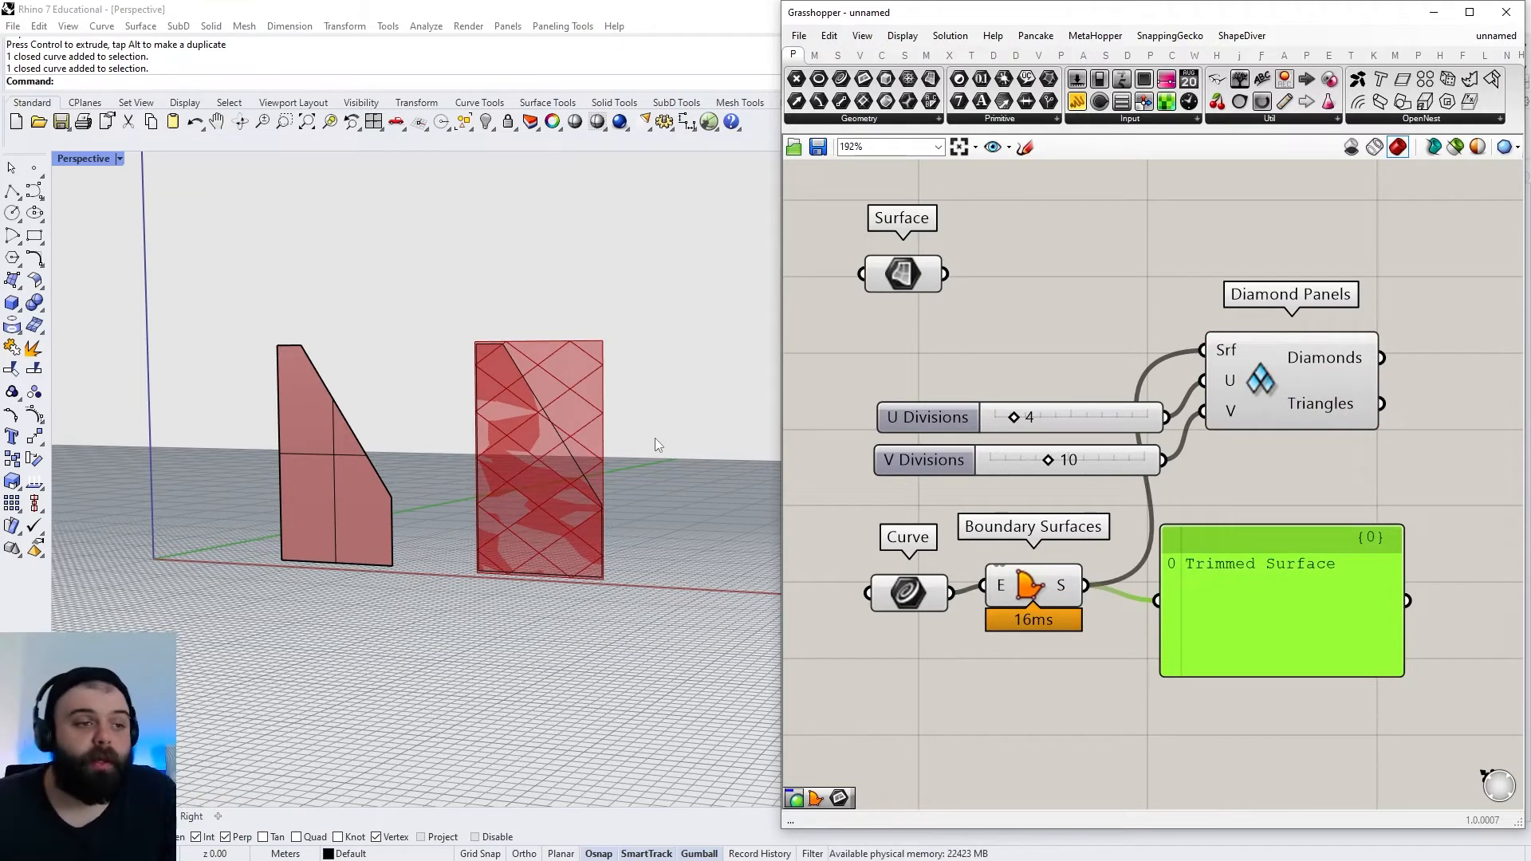
Delete the unused Surface parameter in Grasshopper and the original trimmed surface with its curve in Rhino
{"action": "left_click", "coordinate": [909, 279]}
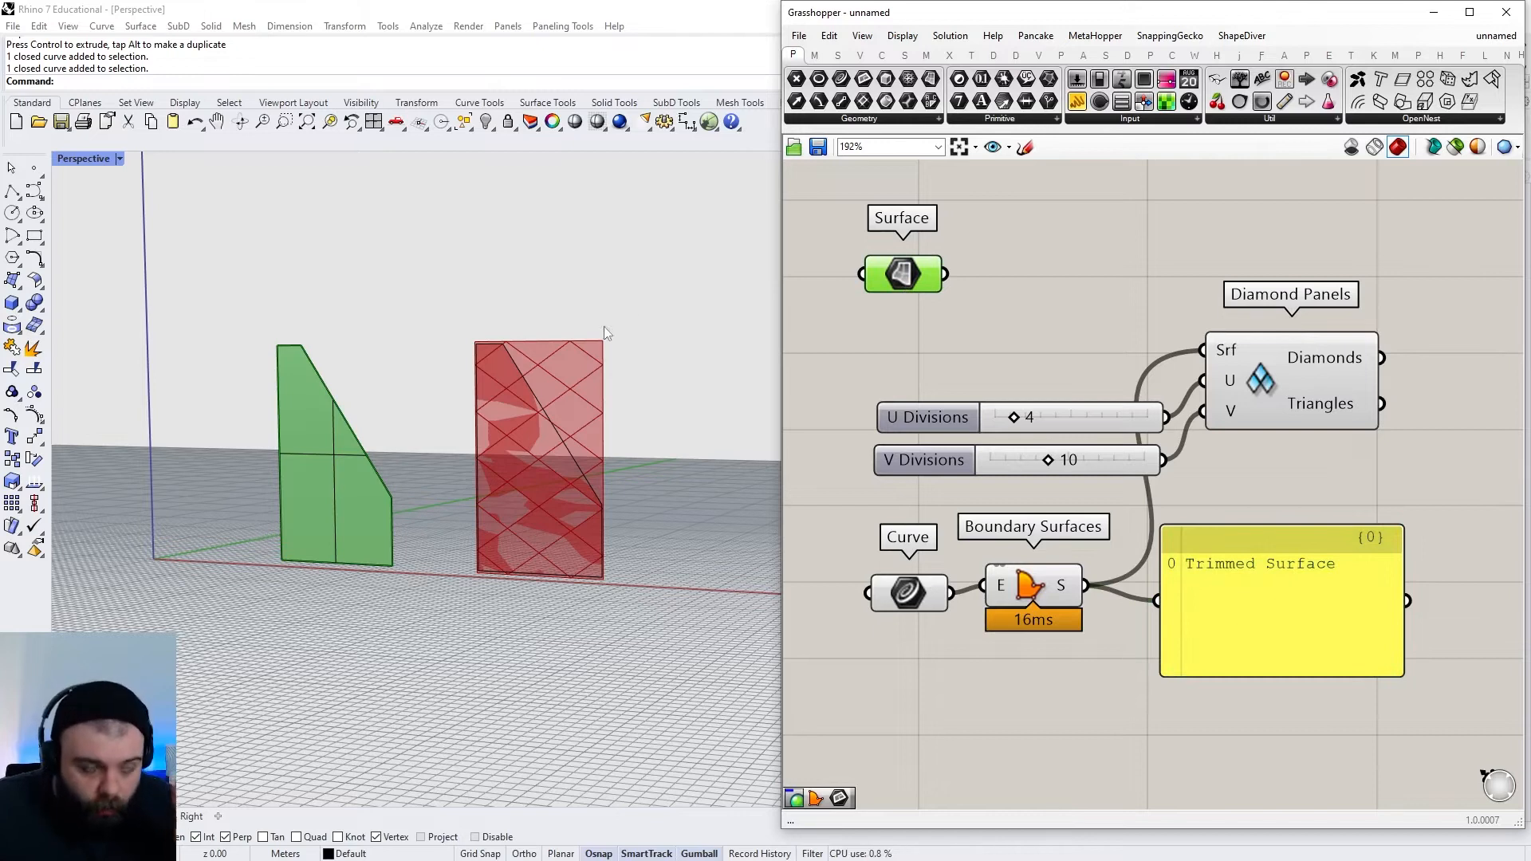
{"action": "left_click", "coordinate": [893, 326]}
{"action": "left_click_drag", "start_coordinate": [946, 342], "coordinate": [850, 212]}
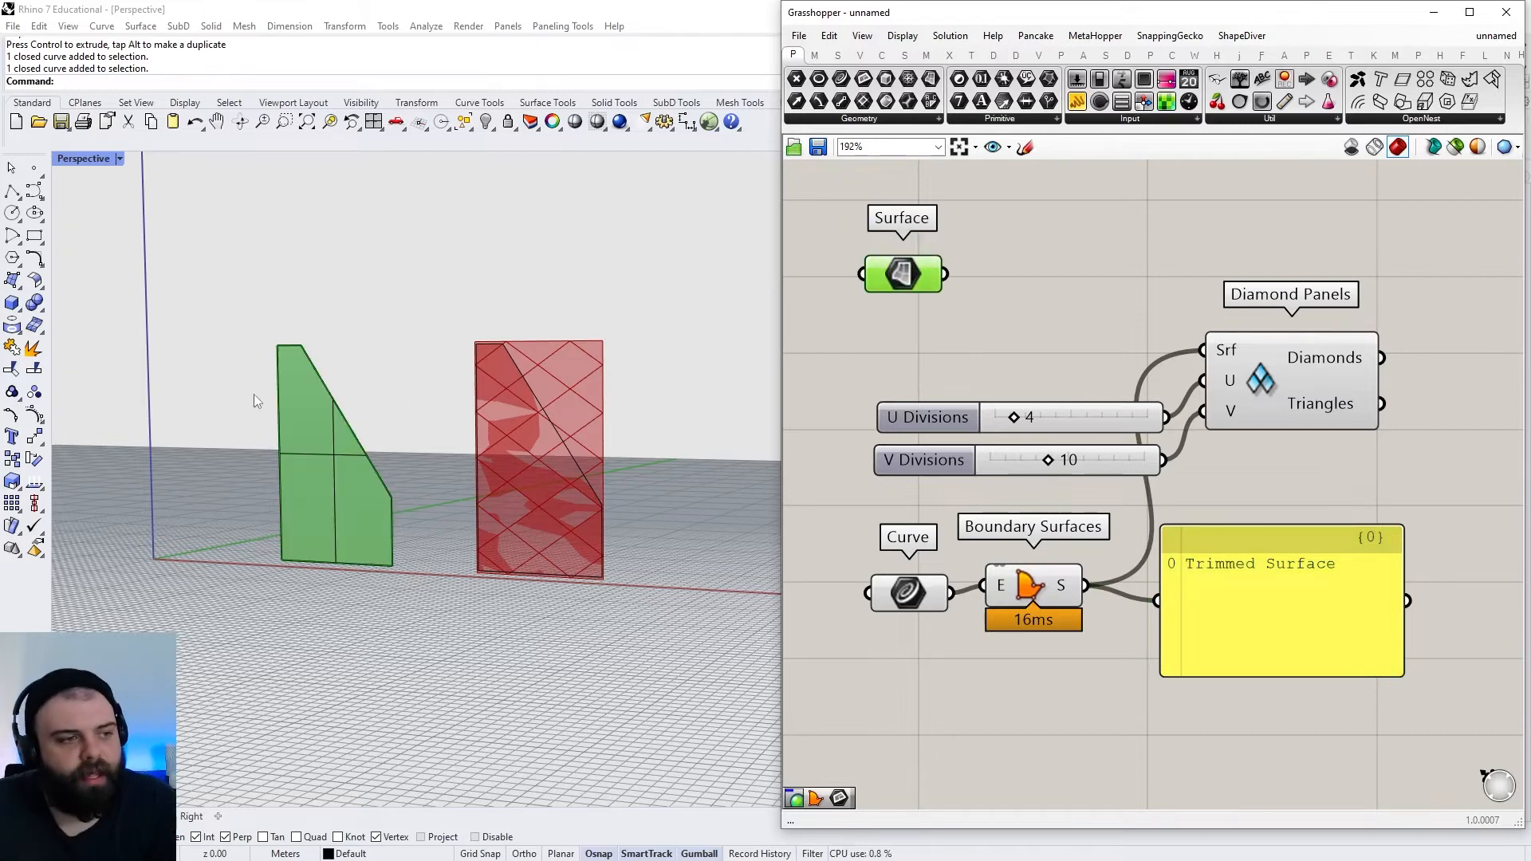
{"action": "key", "text": "Delete"}
{"action": "scroll", "coordinate": [558, 403], "scroll_direction": "up", "scroll_amount": 3}
{"action": "left_click_drag", "start_coordinate": [289, 405], "coordinate": [151, 539]}
{"action": "key", "text": "Delete"}
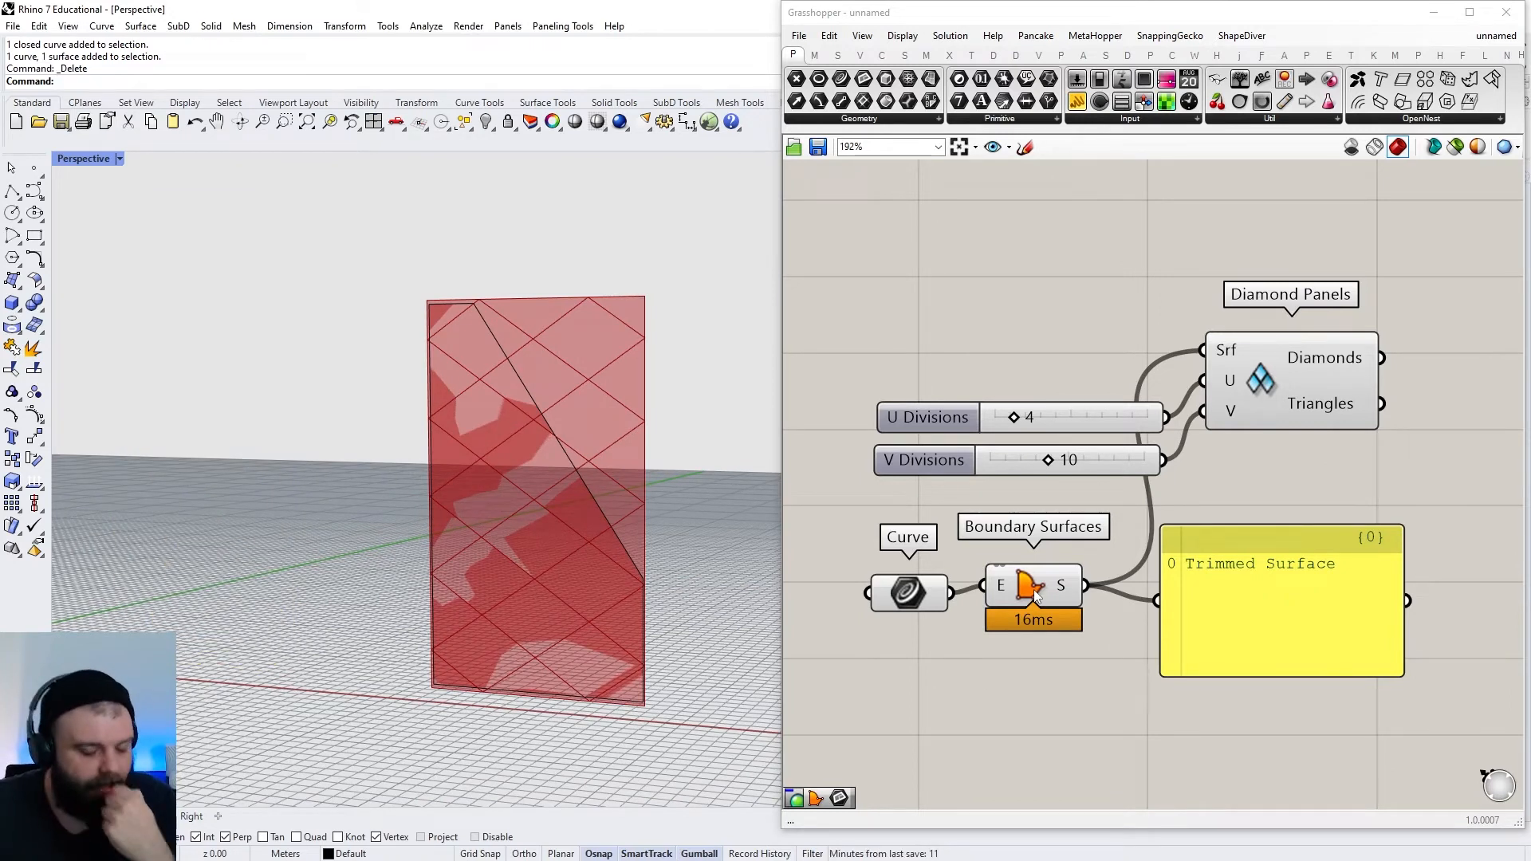
Hide the Diamond Panels preview and try an Untrim component fed by the Boundary Surfaces output
{"action": "left_click_drag", "start_coordinate": [1235, 601], "coordinate": [1289, 601]}
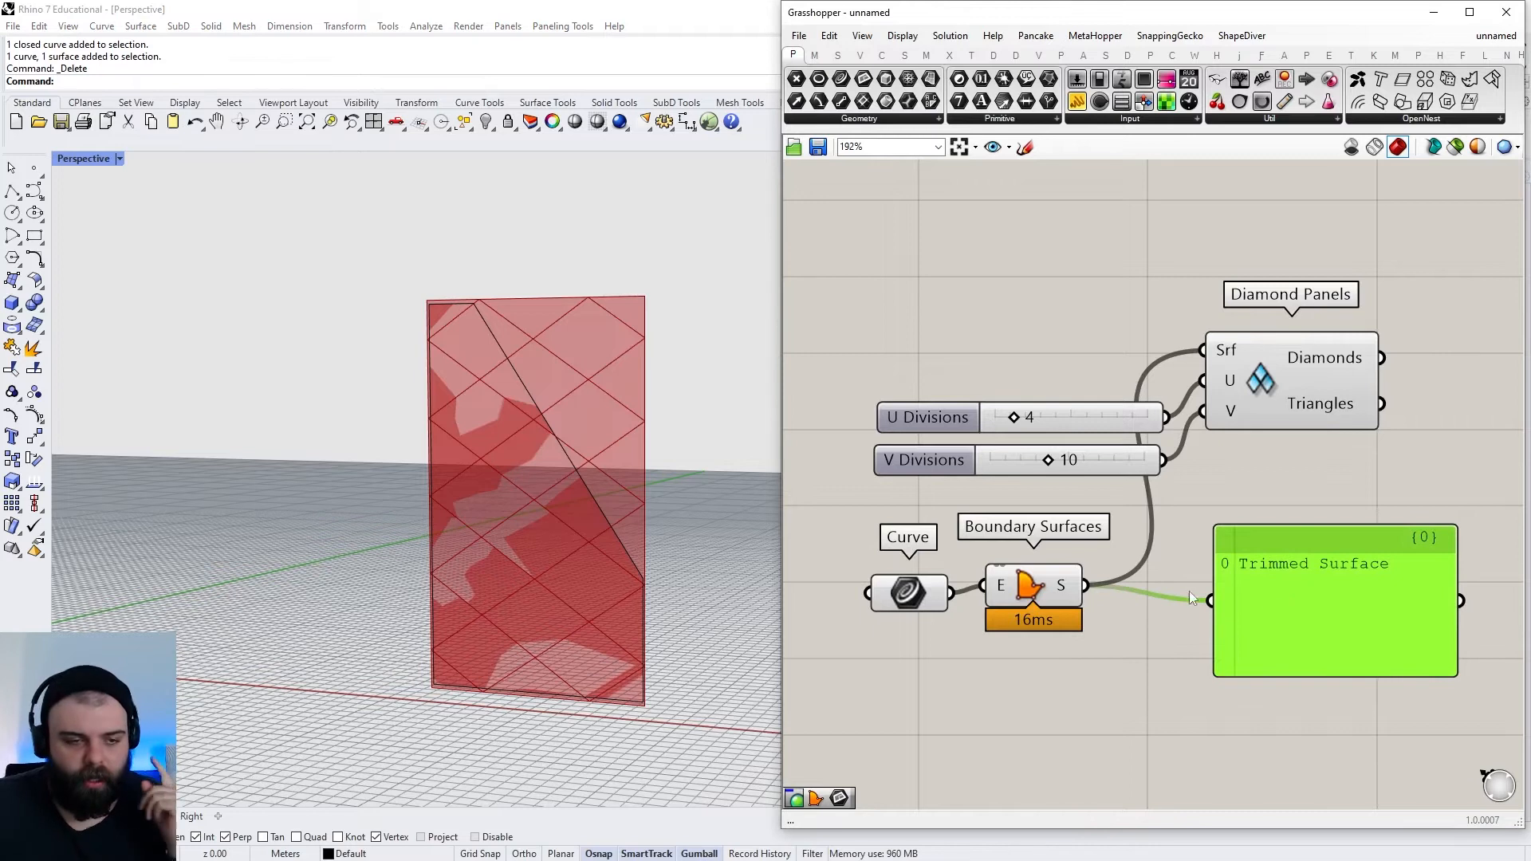
{"action": "right_click_drag", "start_coordinate": [1050, 706], "coordinate": [1035, 690]}
{"action": "double_click", "coordinate": [1037, 695]}
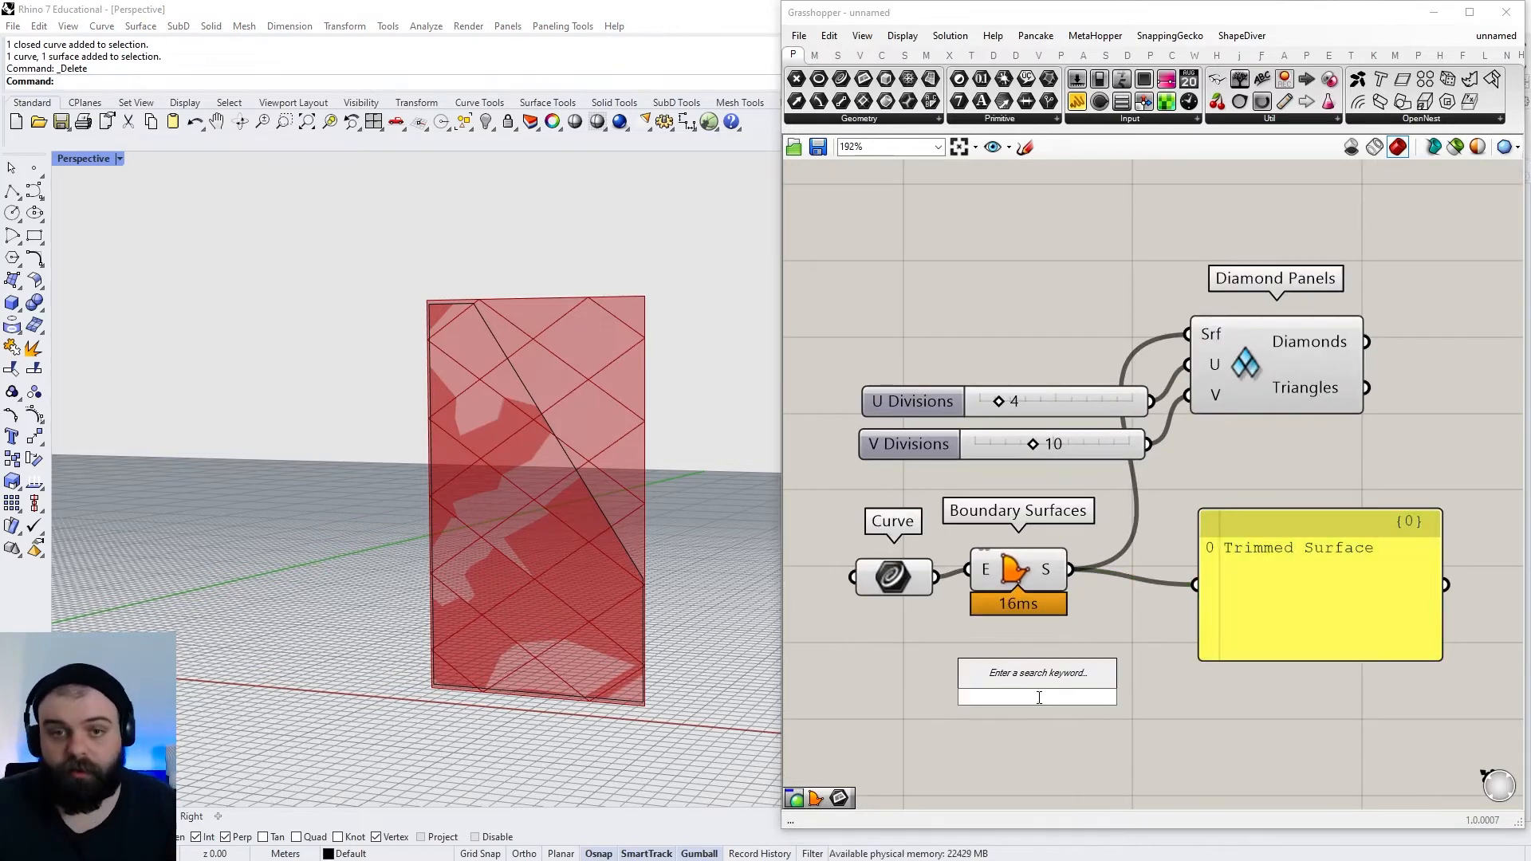
{"action": "type", "text": "UNTRIM"}
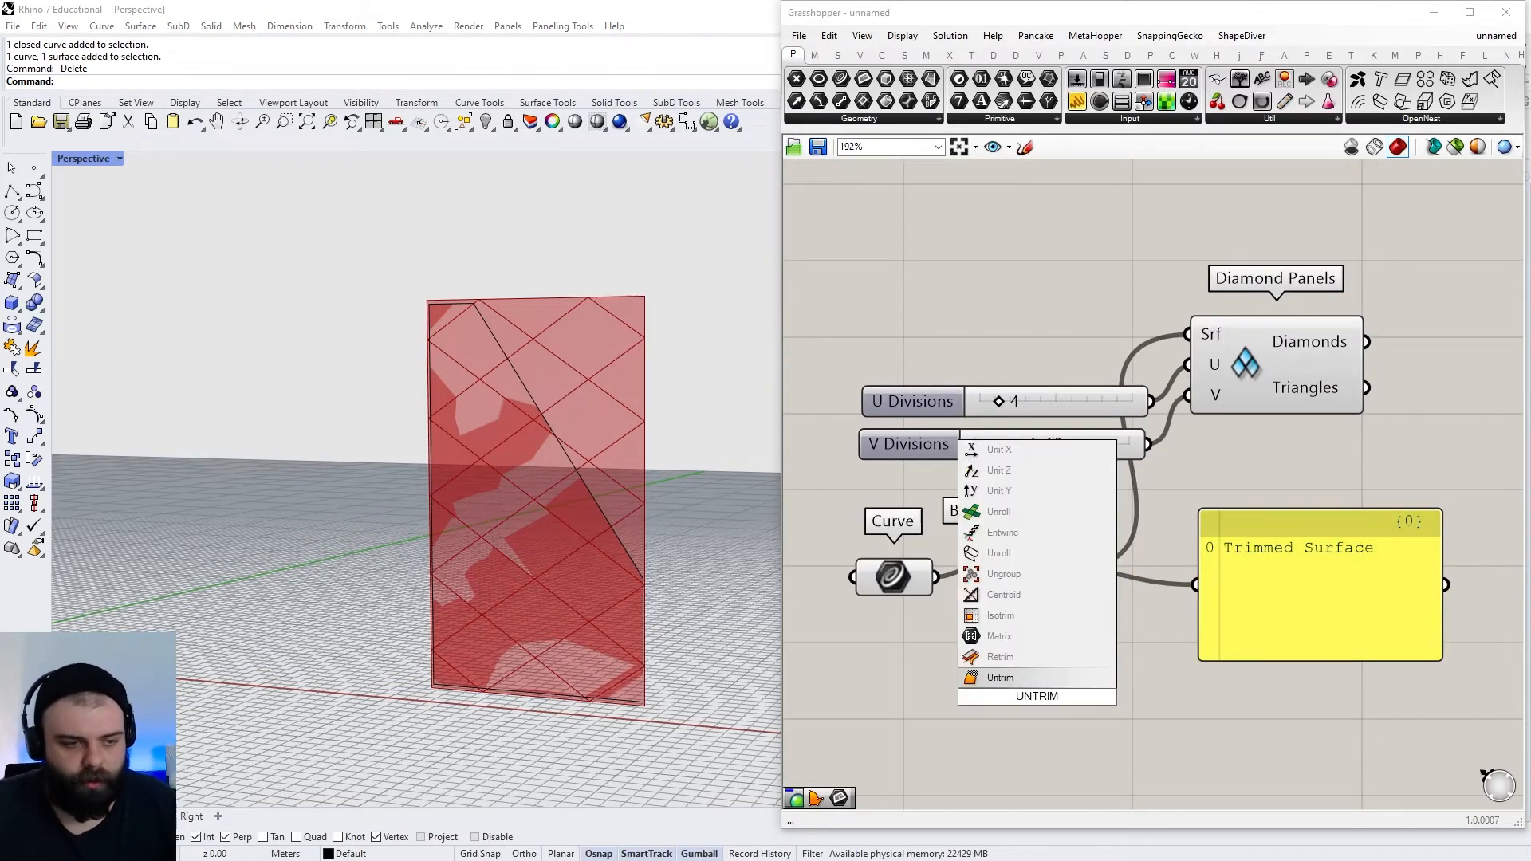
{"action": "key", "text": "Return"}
{"action": "left_click", "coordinate": [1293, 343]}
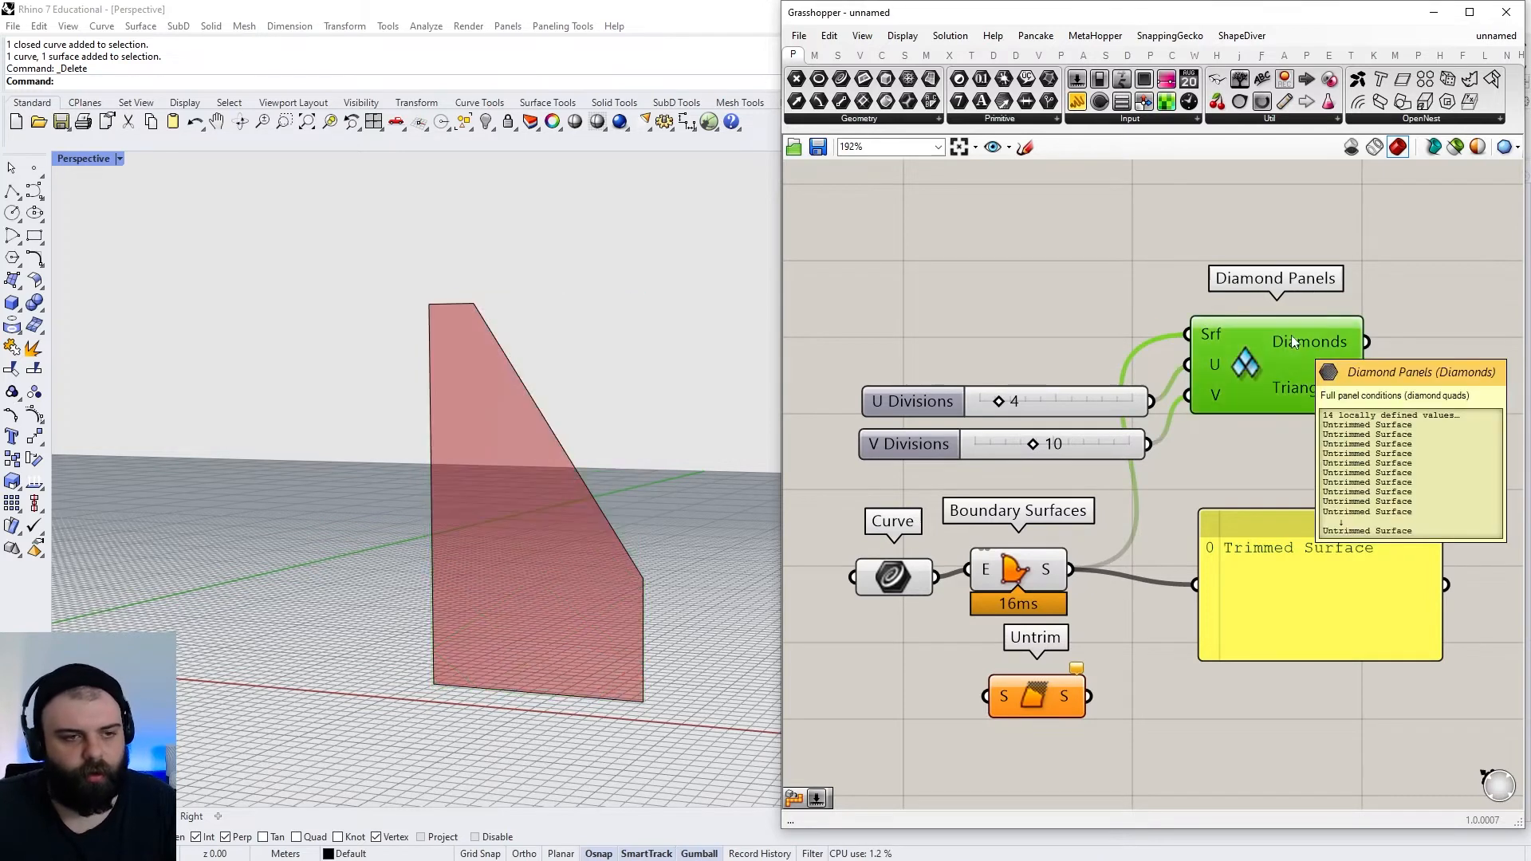
{"action": "scroll", "coordinate": [988, 373], "scroll_direction": "down", "scroll_amount": 2}
{"action": "left_click_drag", "start_coordinate": [1056, 541], "coordinate": [1084, 661]}
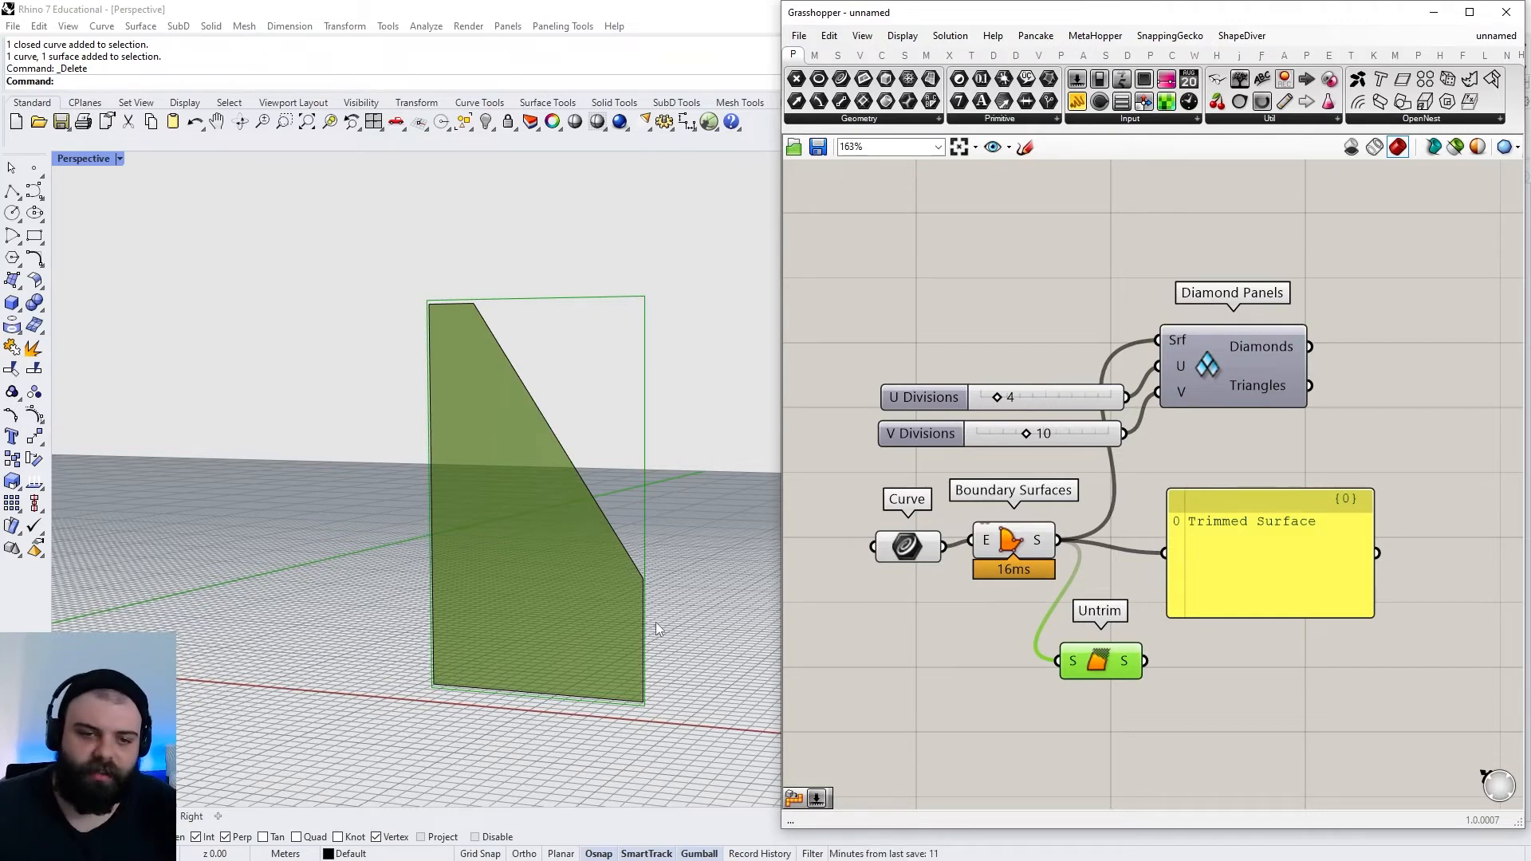
Delete the Untrim component and the text panel from the canvas
{"action": "left_click_drag", "start_coordinate": [1160, 721], "coordinate": [1060, 651]}
{"action": "key", "text": "Delete"}
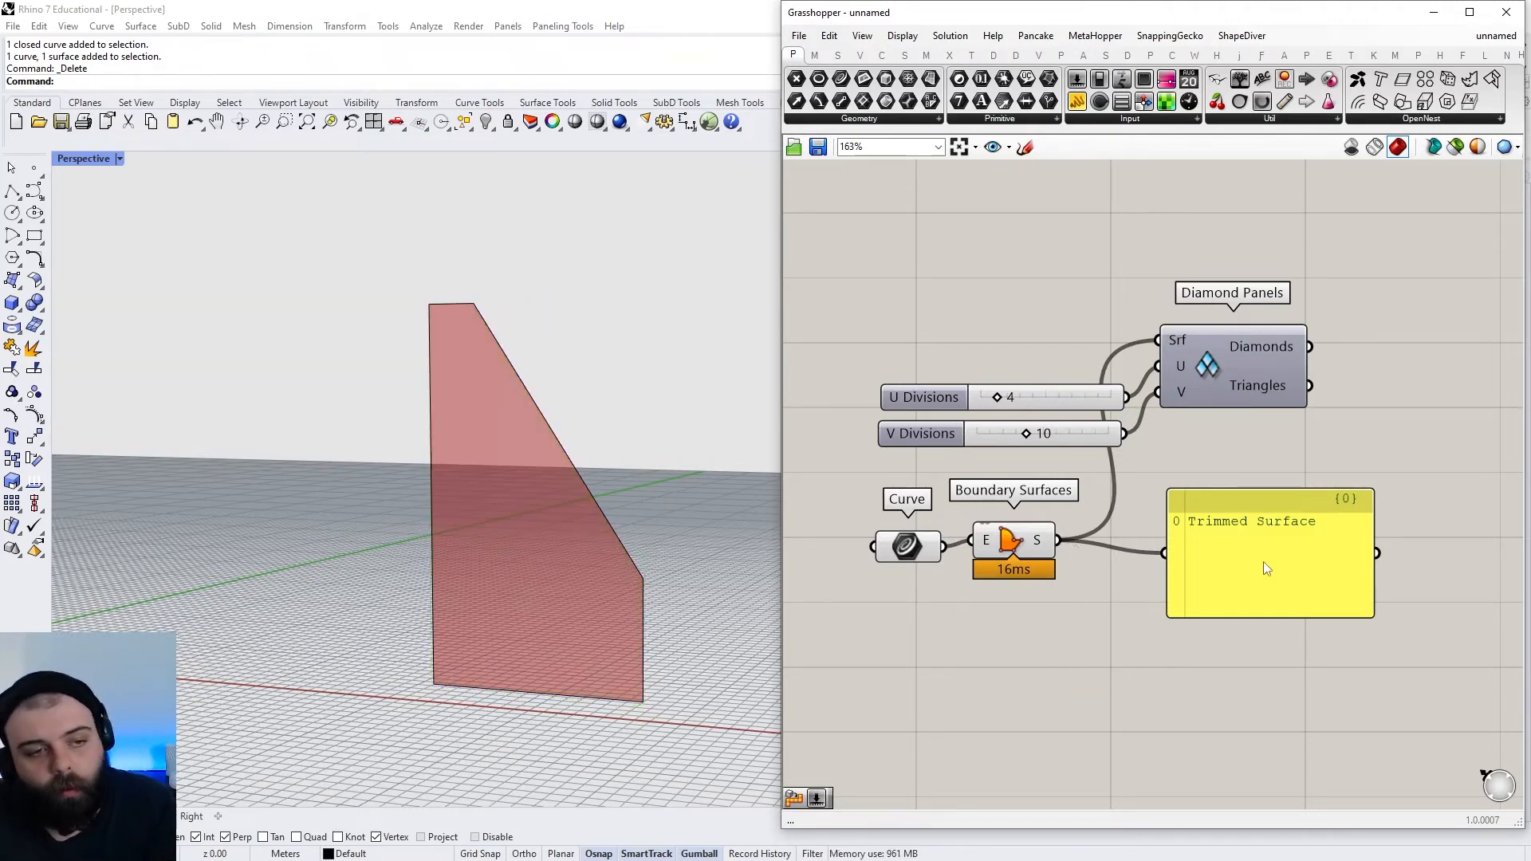
{"action": "left_click_drag", "start_coordinate": [1244, 508], "coordinate": [1263, 620]}
{"action": "left_click_drag", "start_coordinate": [1309, 485], "coordinate": [1069, 319]}
{"action": "left_click", "coordinate": [1262, 660]}
{"action": "key", "text": "Delete"}
Move Diamond Panels with its division sliders below Boundary Surfaces and turn the Diamond Panels preview back on
{"action": "left_click_drag", "start_coordinate": [1282, 476], "coordinate": [1098, 341]}
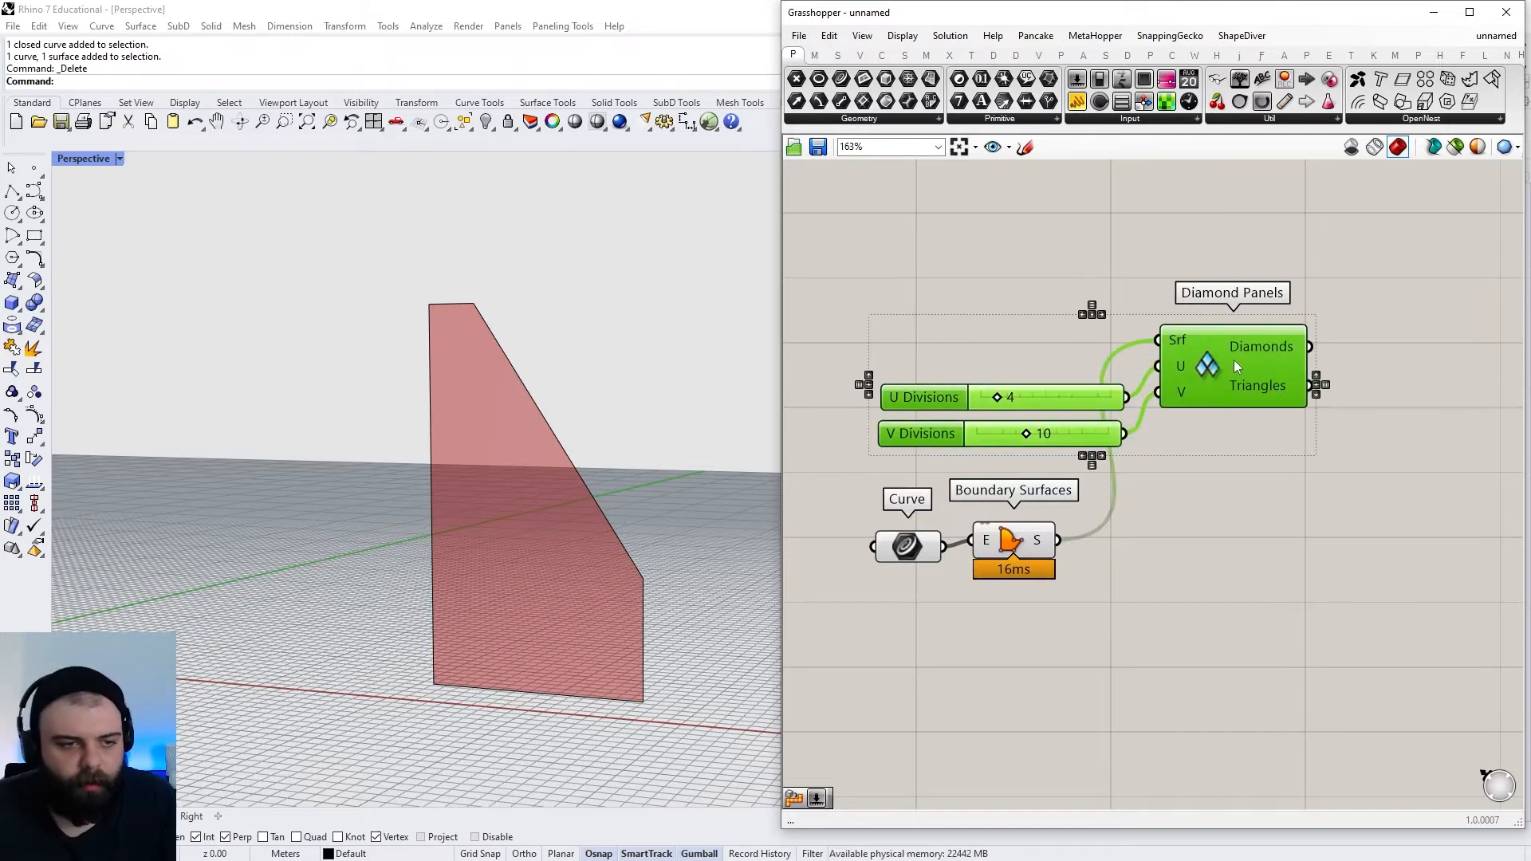
{"action": "left_click_drag", "start_coordinate": [1233, 360], "coordinate": [1256, 606]}
{"action": "left_click", "coordinate": [1262, 482]}
{"action": "left_click", "coordinate": [1237, 582]}
{"action": "key", "text": "ctrl+q"}
{"action": "left_click", "coordinate": [1152, 485]}
{"action": "scroll", "coordinate": [595, 585], "scroll_direction": "up", "scroll_amount": 5}
{"action": "scroll", "coordinate": [676, 569], "scroll_direction": "down", "scroll_amount": 3}
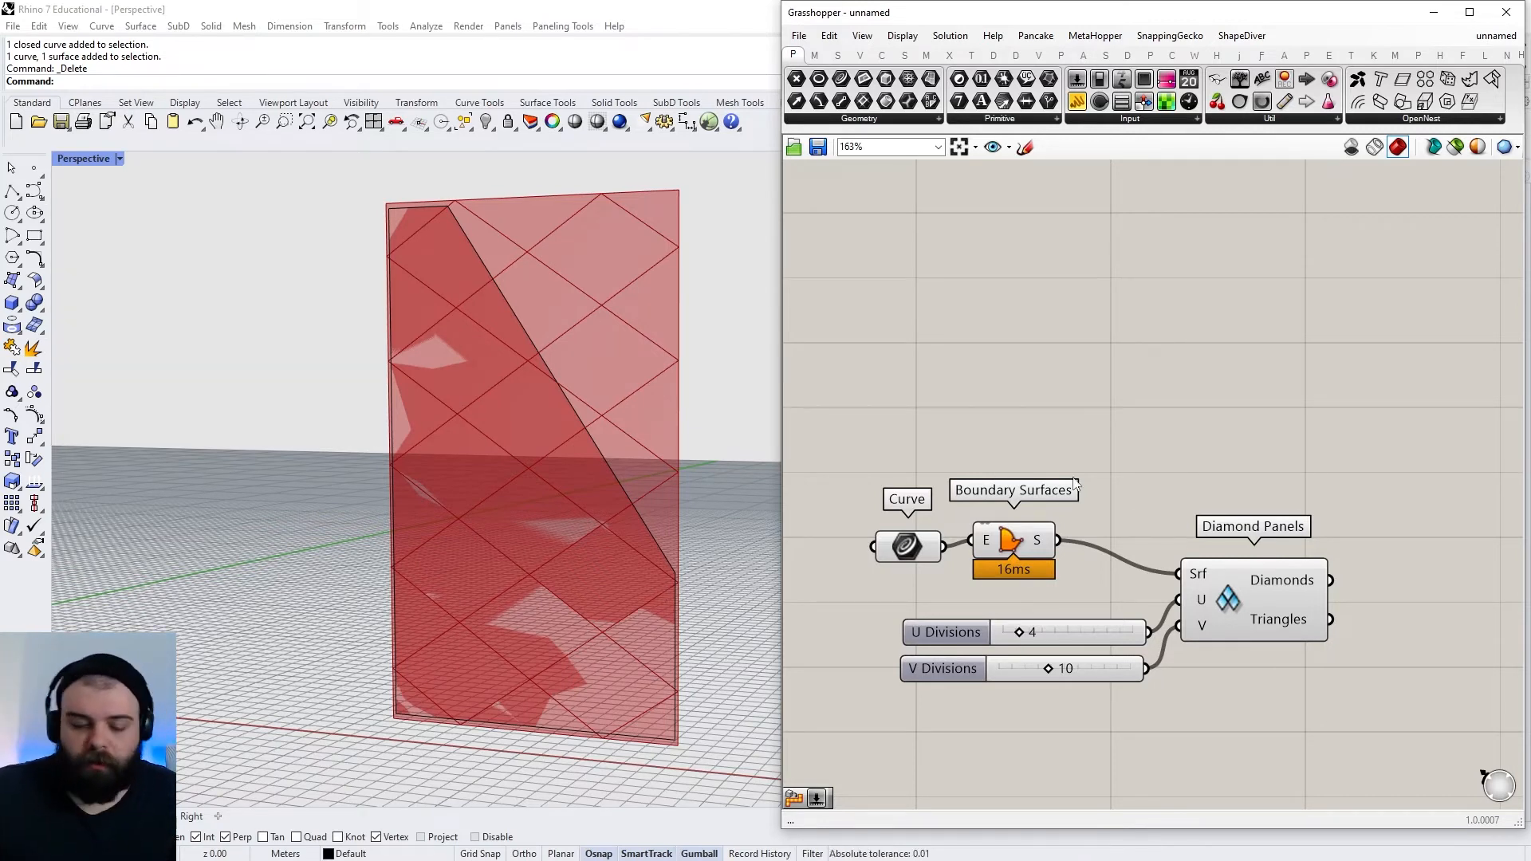
{"action": "double_click", "coordinate": [1223, 406]}
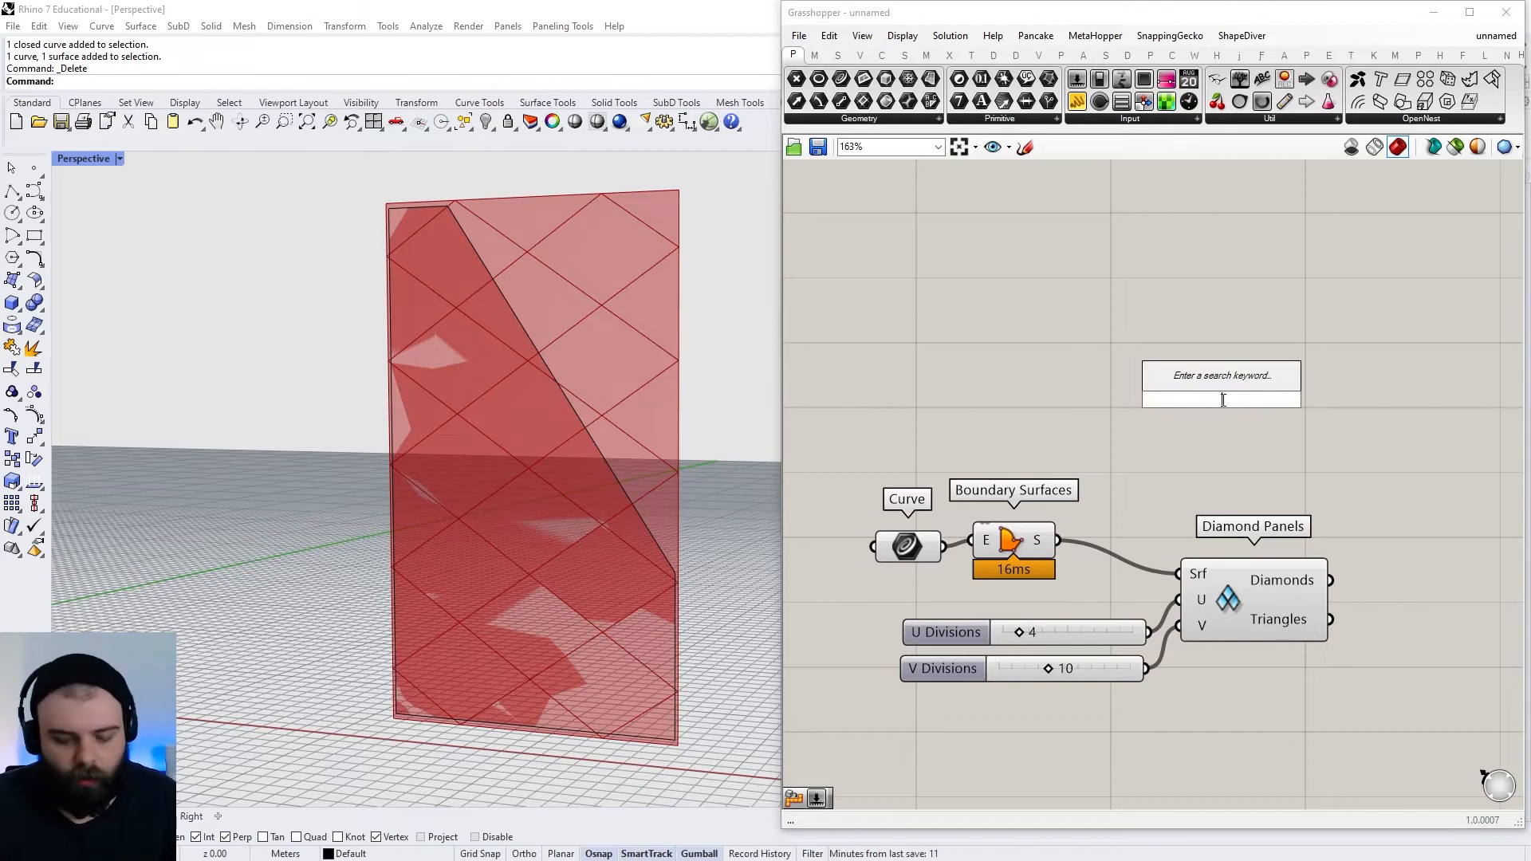
{"action": "type", "text": "TRIREMEH"}
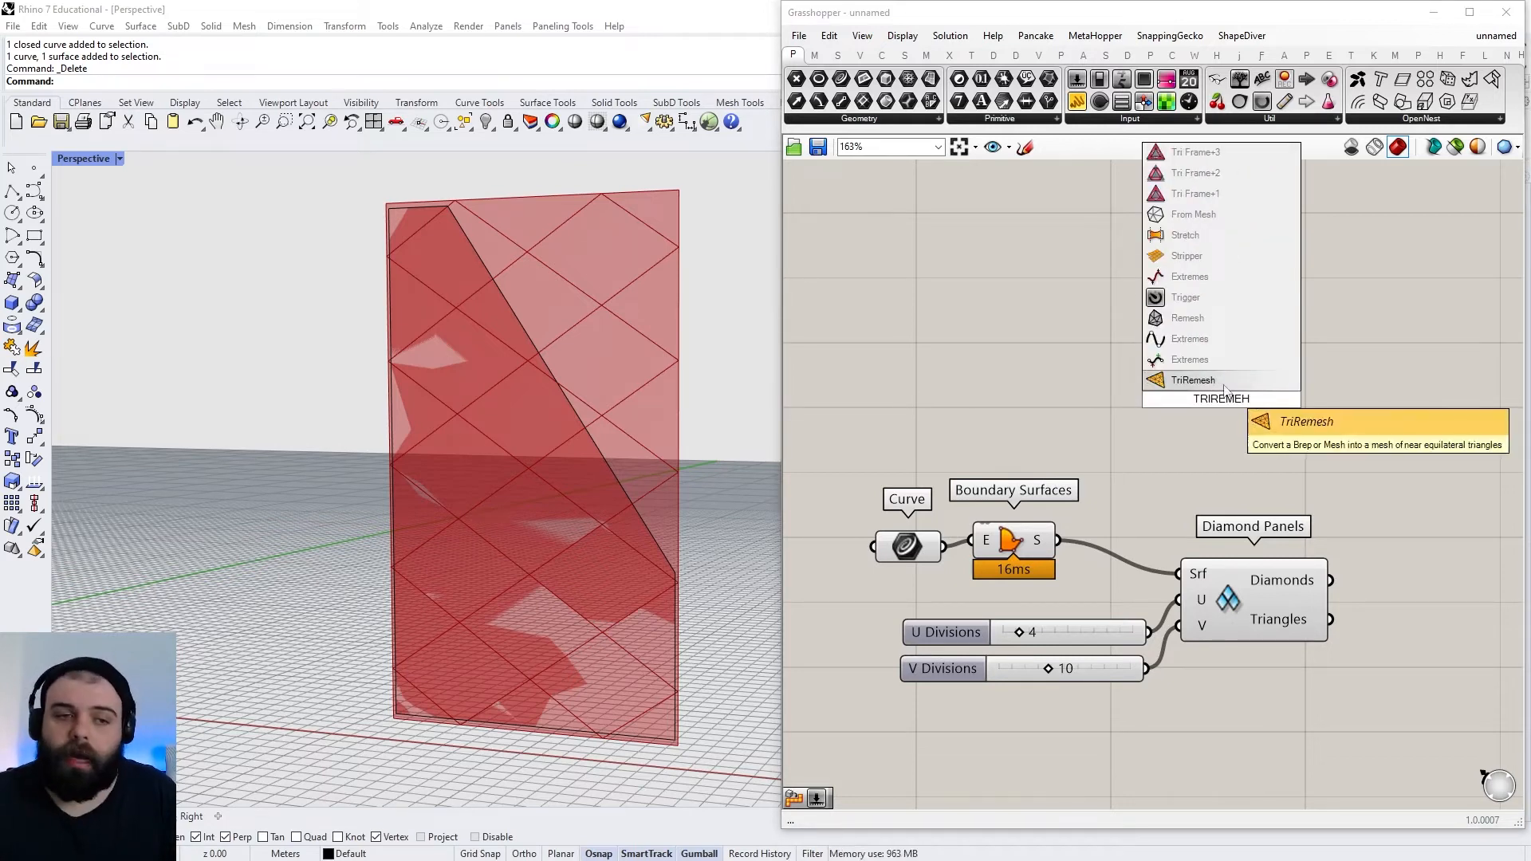
{"action": "left_click", "coordinate": [1185, 378]}
{"action": "left_click_drag", "start_coordinate": [1121, 277], "coordinate": [1375, 505]}
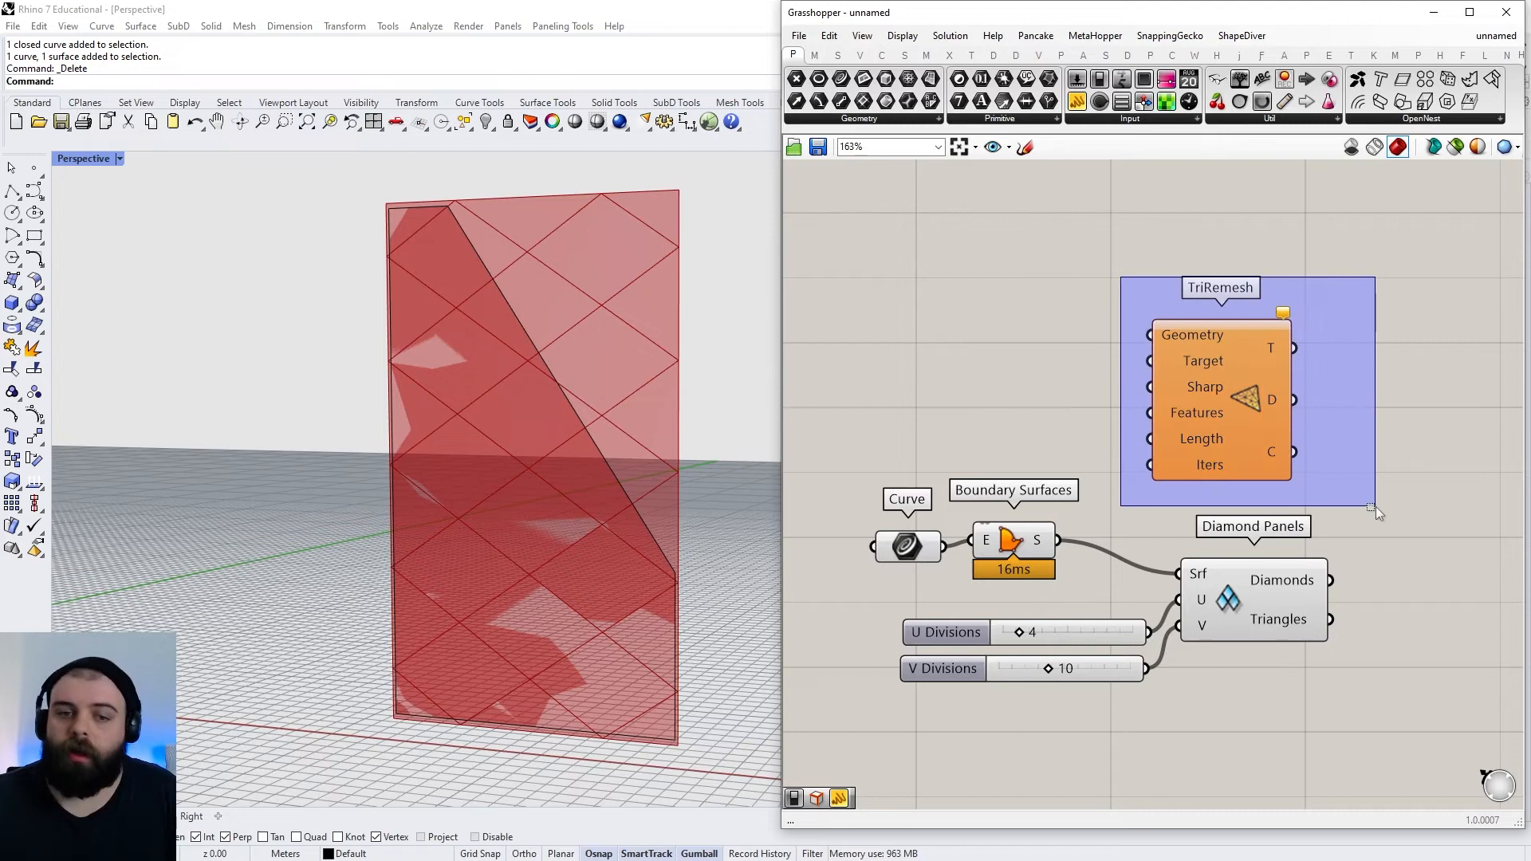
{"action": "left_click_drag", "start_coordinate": [1251, 415], "coordinate": [1208, 338]}
{"action": "key", "text": "Delete"}
Space out Diamond Panels and Boundary Surfaces on the canvas and hide the Boundary Surfaces preview
{"action": "left_click", "coordinate": [1227, 619]}
{"action": "left_click_drag", "start_coordinate": [1227, 620], "coordinate": [1242, 605]}
{"action": "left_click", "coordinate": [1170, 493]}
{"action": "left_click_drag", "start_coordinate": [1009, 540], "coordinate": [1027, 545]}
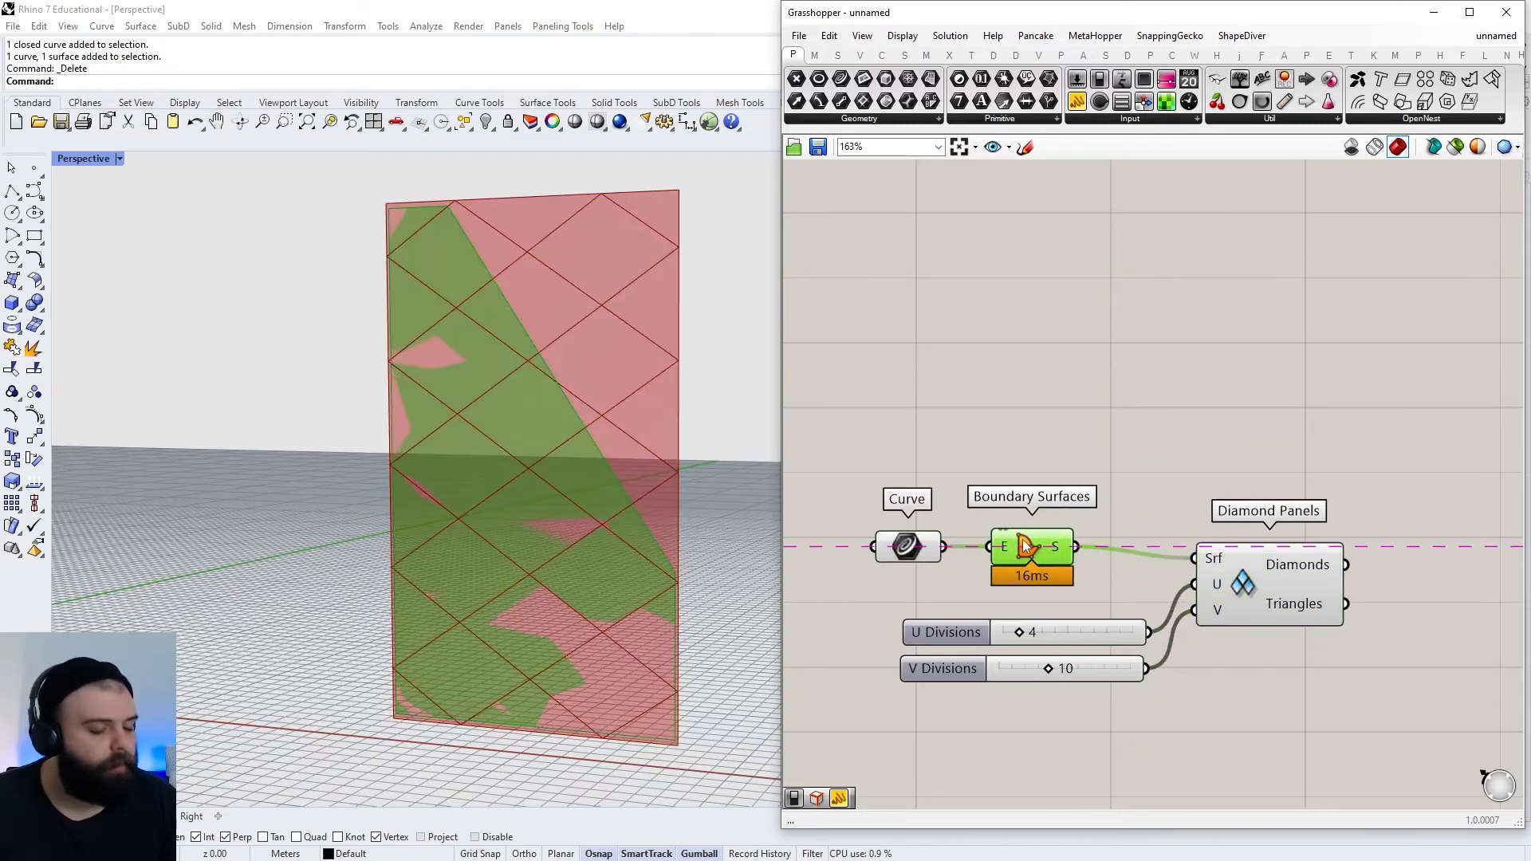
{"action": "left_click", "coordinate": [1037, 498]}
{"action": "left_click", "coordinate": [1031, 550]}
{"action": "left_click", "coordinate": [1073, 428]}
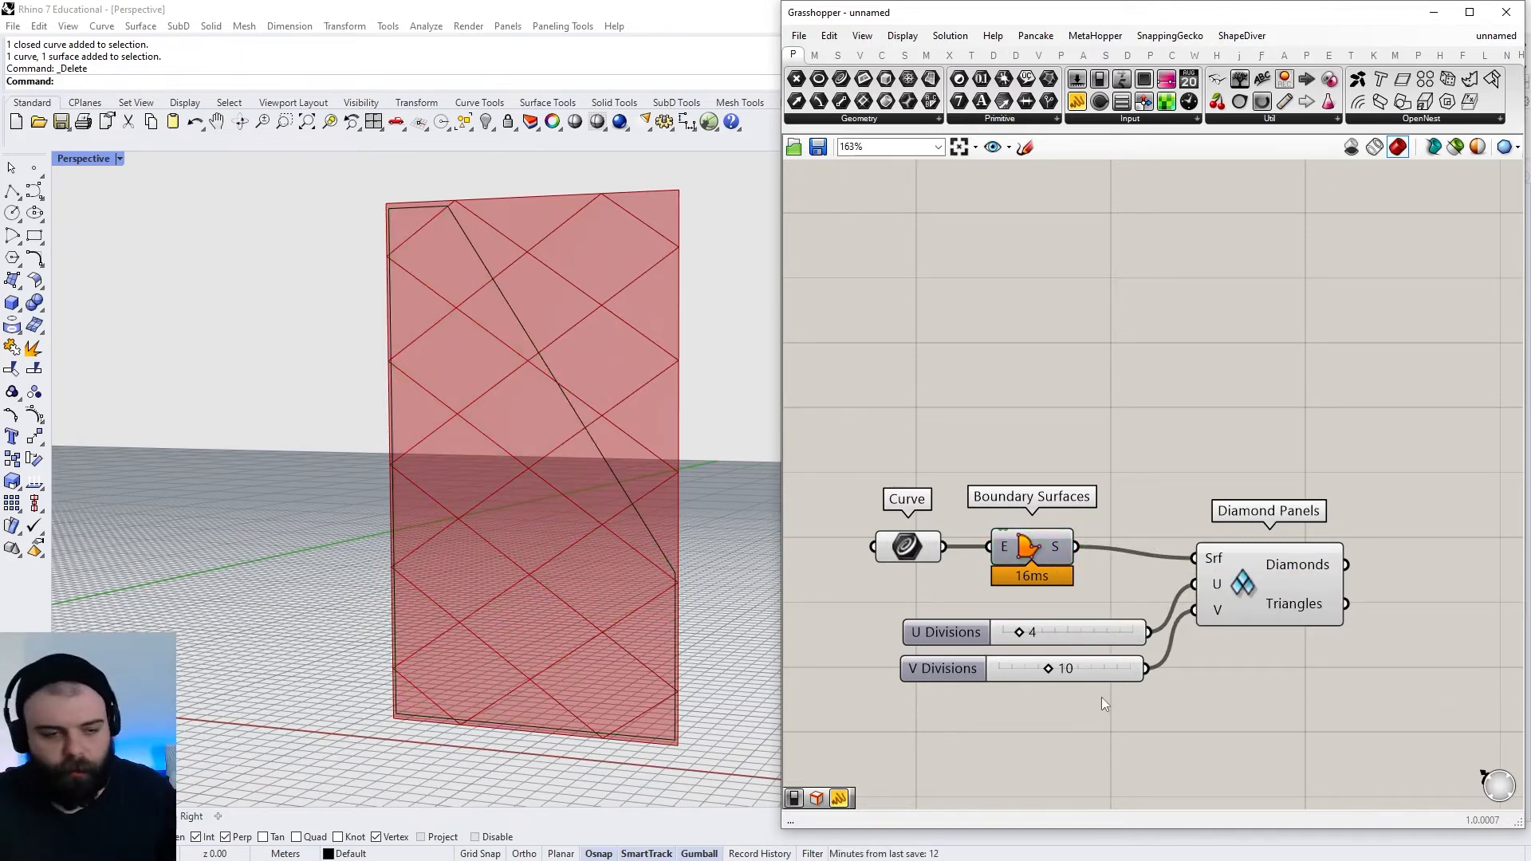
Set U Divisions to 14 and V Divisions to 25 for the diamond panels
{"action": "scroll", "coordinate": [968, 668], "scroll_direction": "up", "scroll_amount": 3}
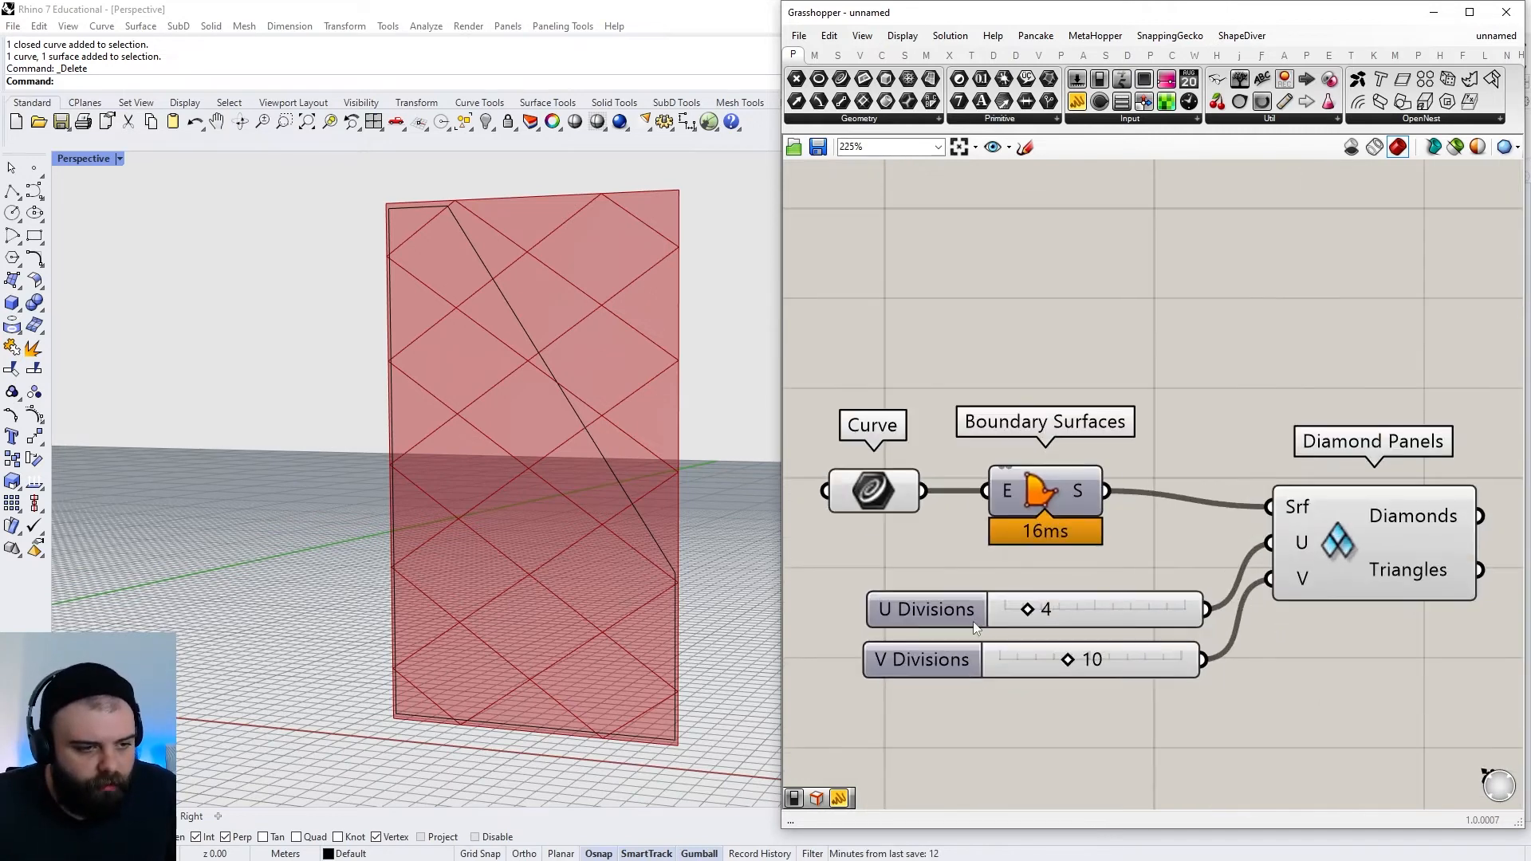
{"action": "left_click_drag", "start_coordinate": [1026, 610], "coordinate": [1042, 611]}
{"action": "left_click_drag", "start_coordinate": [1068, 661], "coordinate": [1182, 658]}
{"action": "left_click_drag", "start_coordinate": [1057, 609], "coordinate": [1103, 610]}
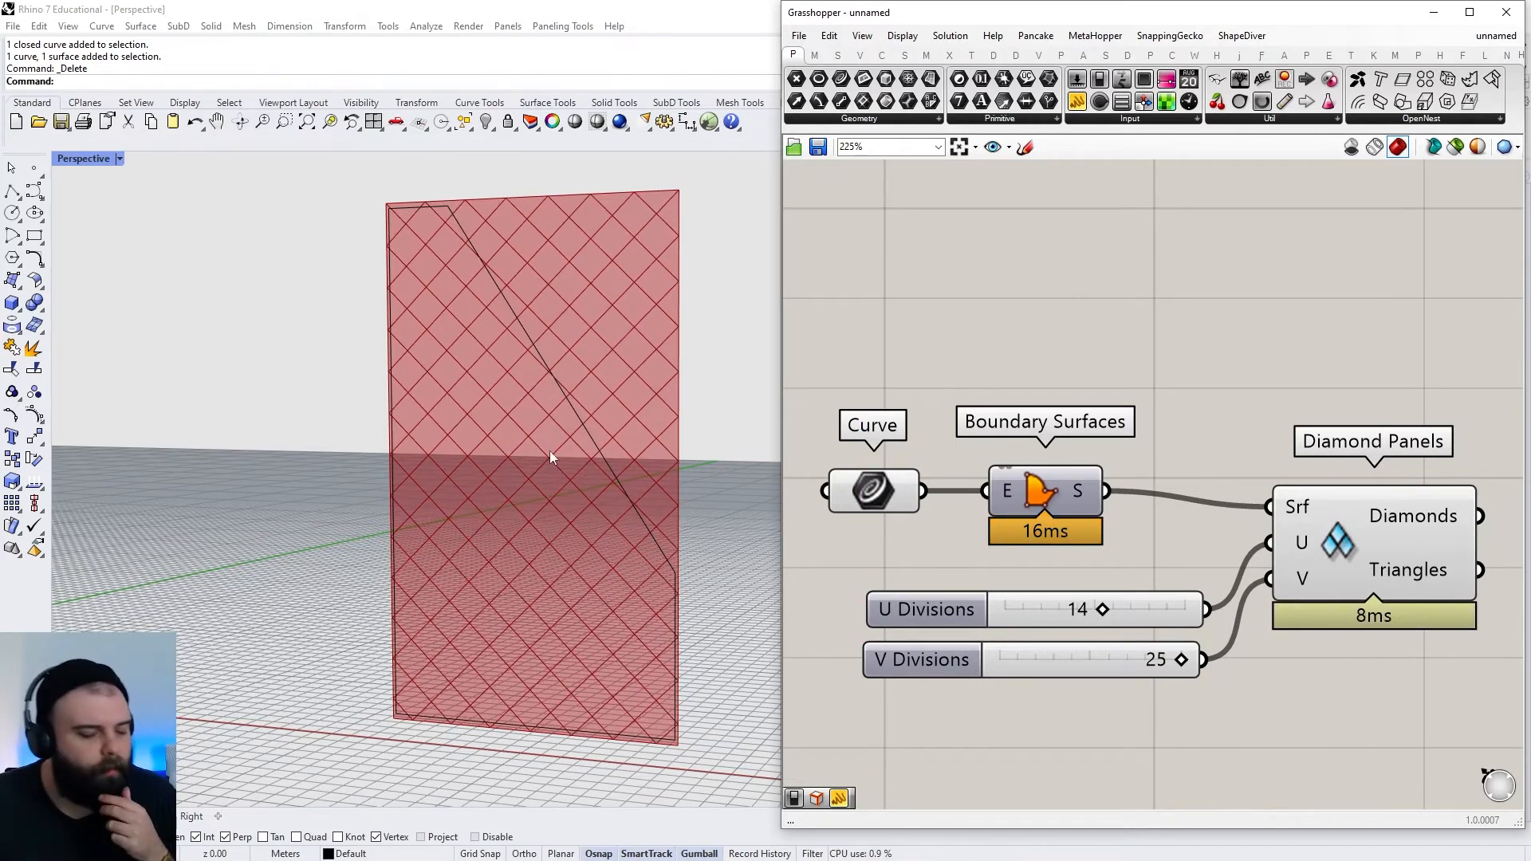
Raise the Curve parameter above Boundary Surfaces and feed it into a second Curve parameter placed above Diamond Panels
{"action": "scroll", "coordinate": [792, 488], "scroll_direction": "down", "scroll_amount": 2}
{"action": "left_click", "coordinate": [856, 486]}
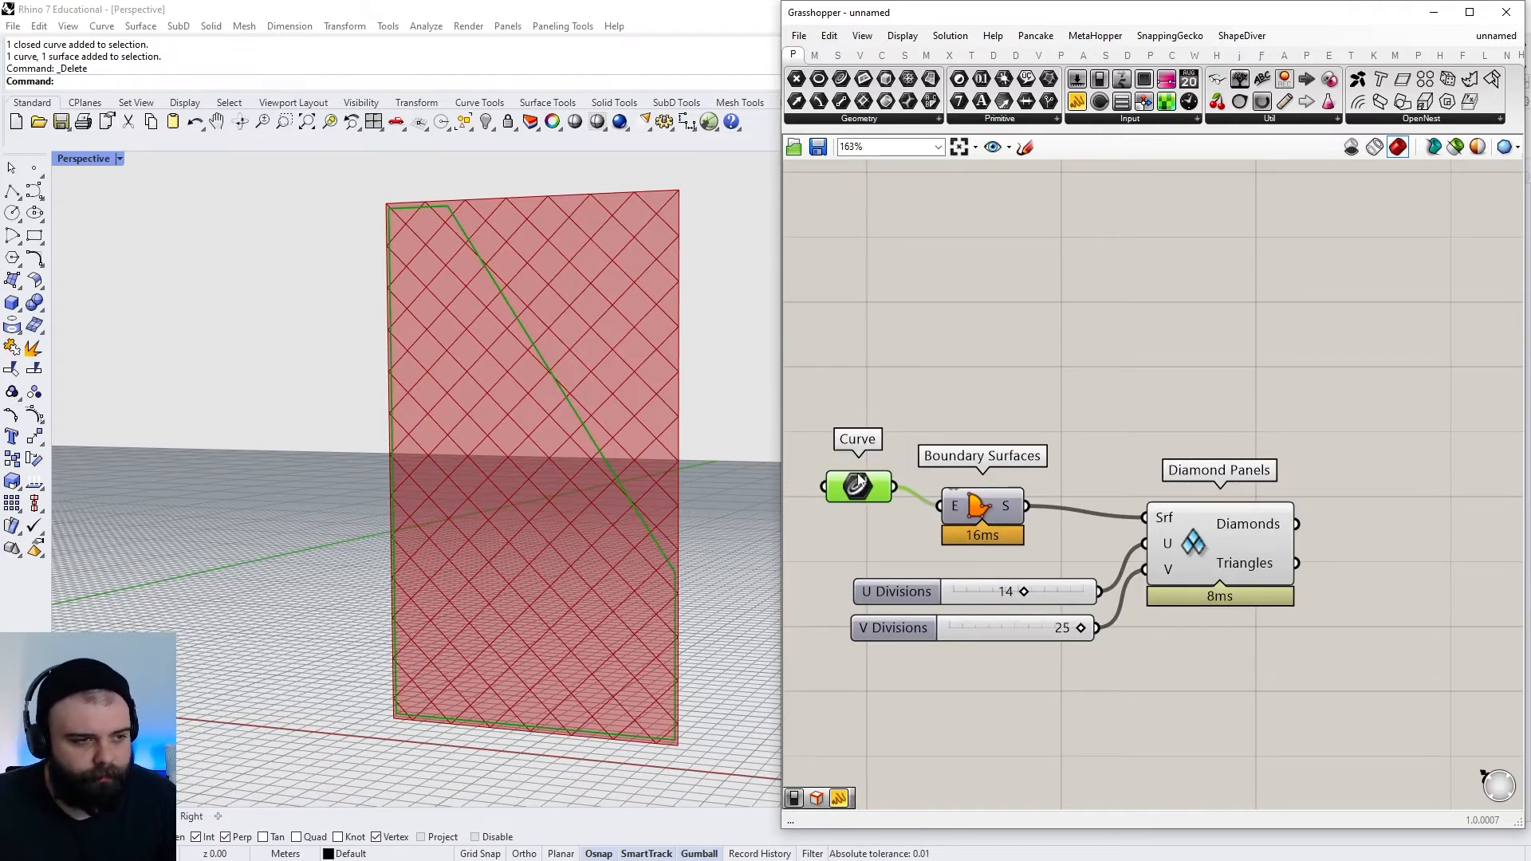
{"action": "left_click_drag", "start_coordinate": [860, 480], "coordinate": [853, 441]}
{"action": "left_click", "coordinate": [915, 375]}
{"action": "scroll", "coordinate": [885, 397], "scroll_direction": "down", "scroll_amount": 3}
{"action": "scroll", "coordinate": [1221, 461], "scroll_direction": "up", "scroll_amount": 2}
{"action": "scroll", "coordinate": [1212, 429], "scroll_direction": "down", "scroll_amount": 3}
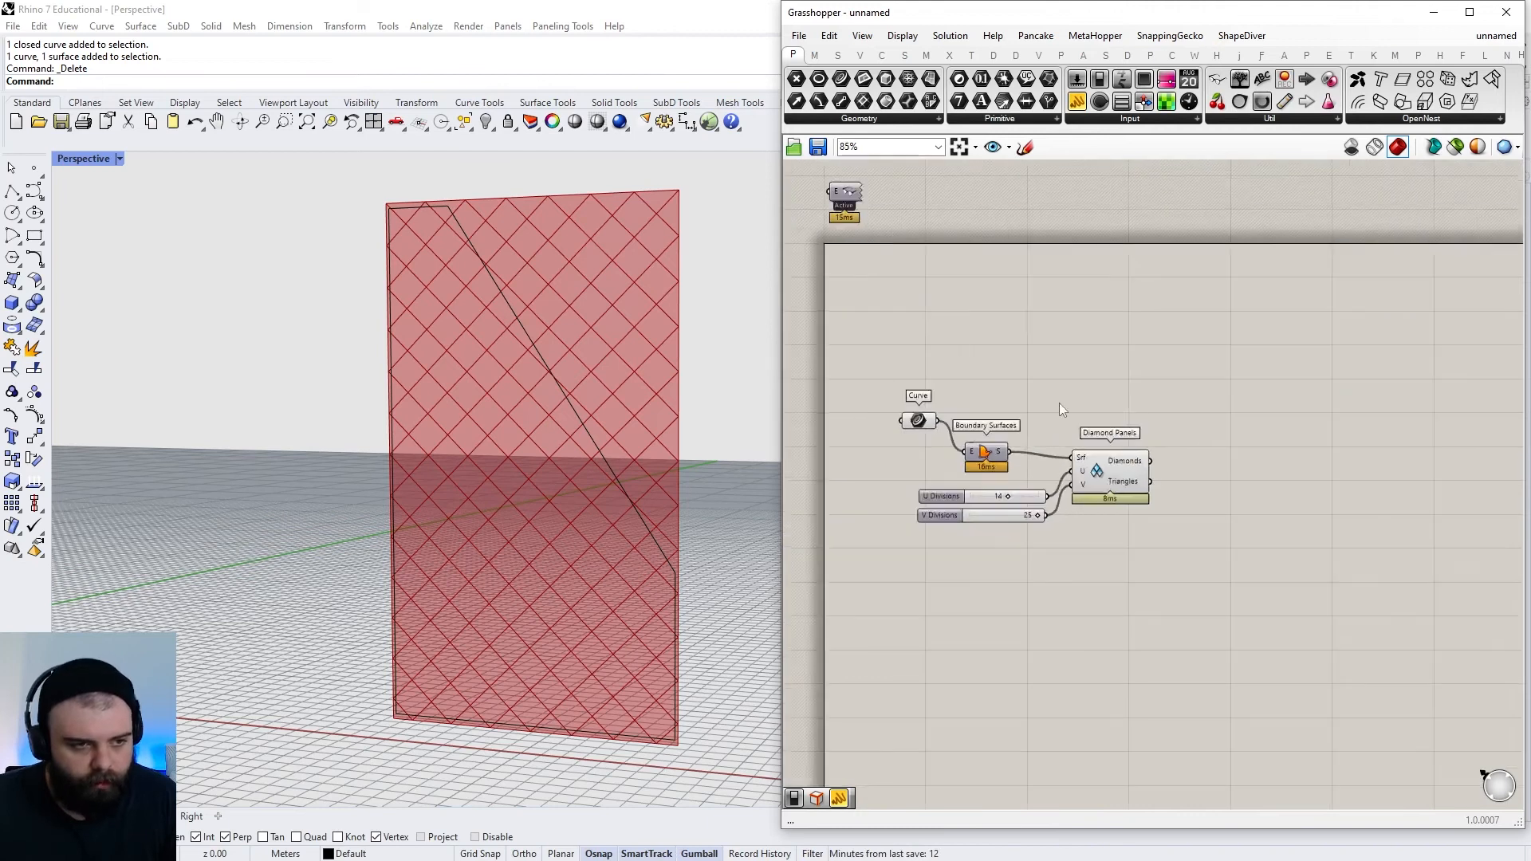
{"action": "scroll", "coordinate": [1054, 403], "scroll_direction": "up", "scroll_amount": 3}
{"action": "double_click", "coordinate": [991, 401]}
{"action": "type", "text": "curve"}
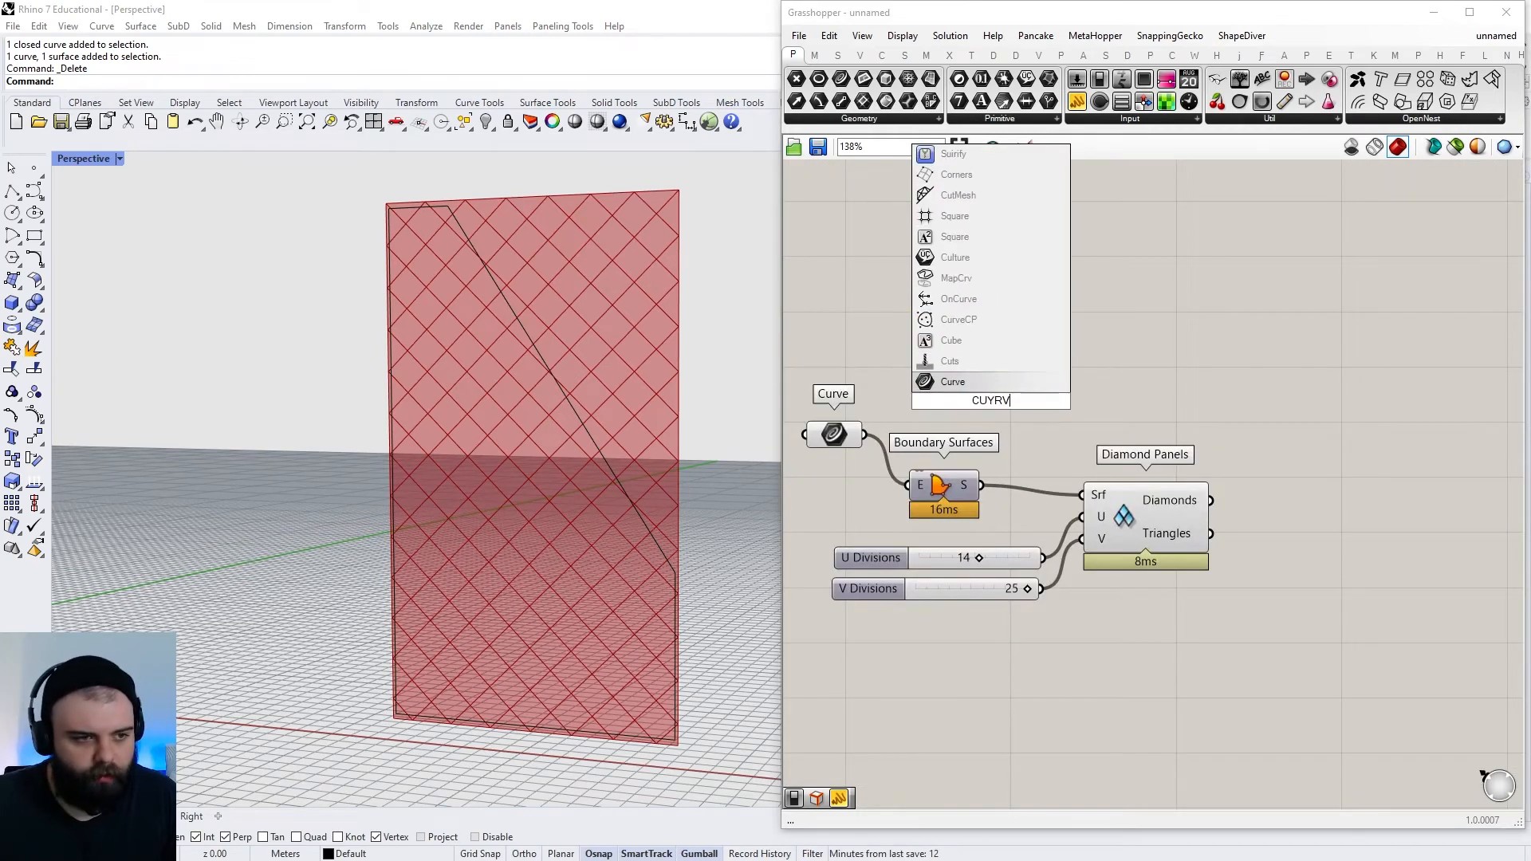
{"action": "key", "text": "Return"}
{"action": "left_click_drag", "start_coordinate": [863, 435], "coordinate": [1208, 419]}
Add a Surface Split component beyond the second Curve parameter and leave room for its inputs
{"action": "type", "text": "SPLIT SURF"}
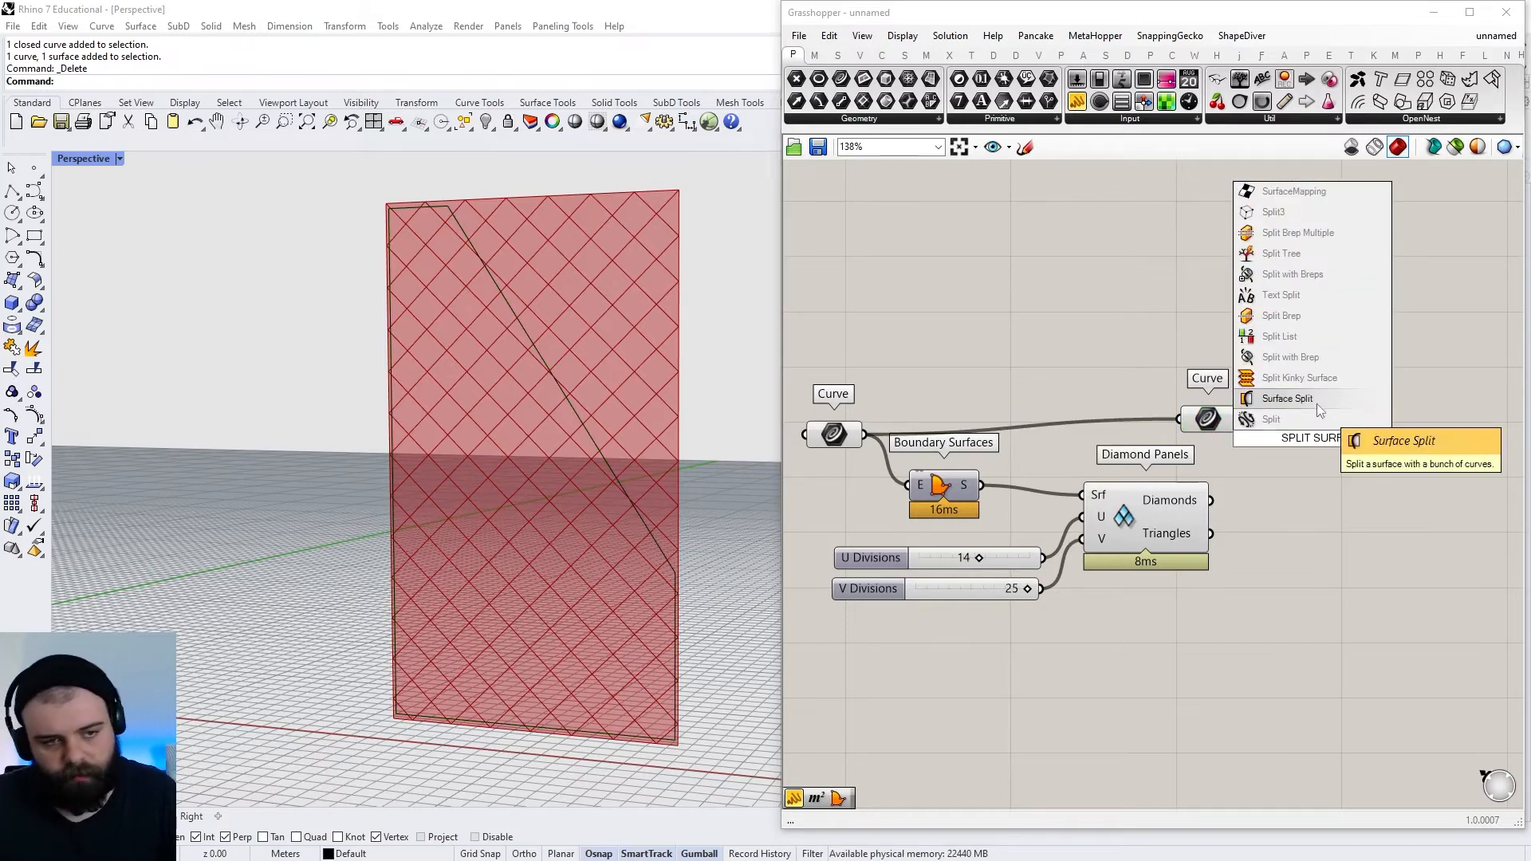
{"action": "left_click", "coordinate": [1287, 399]}
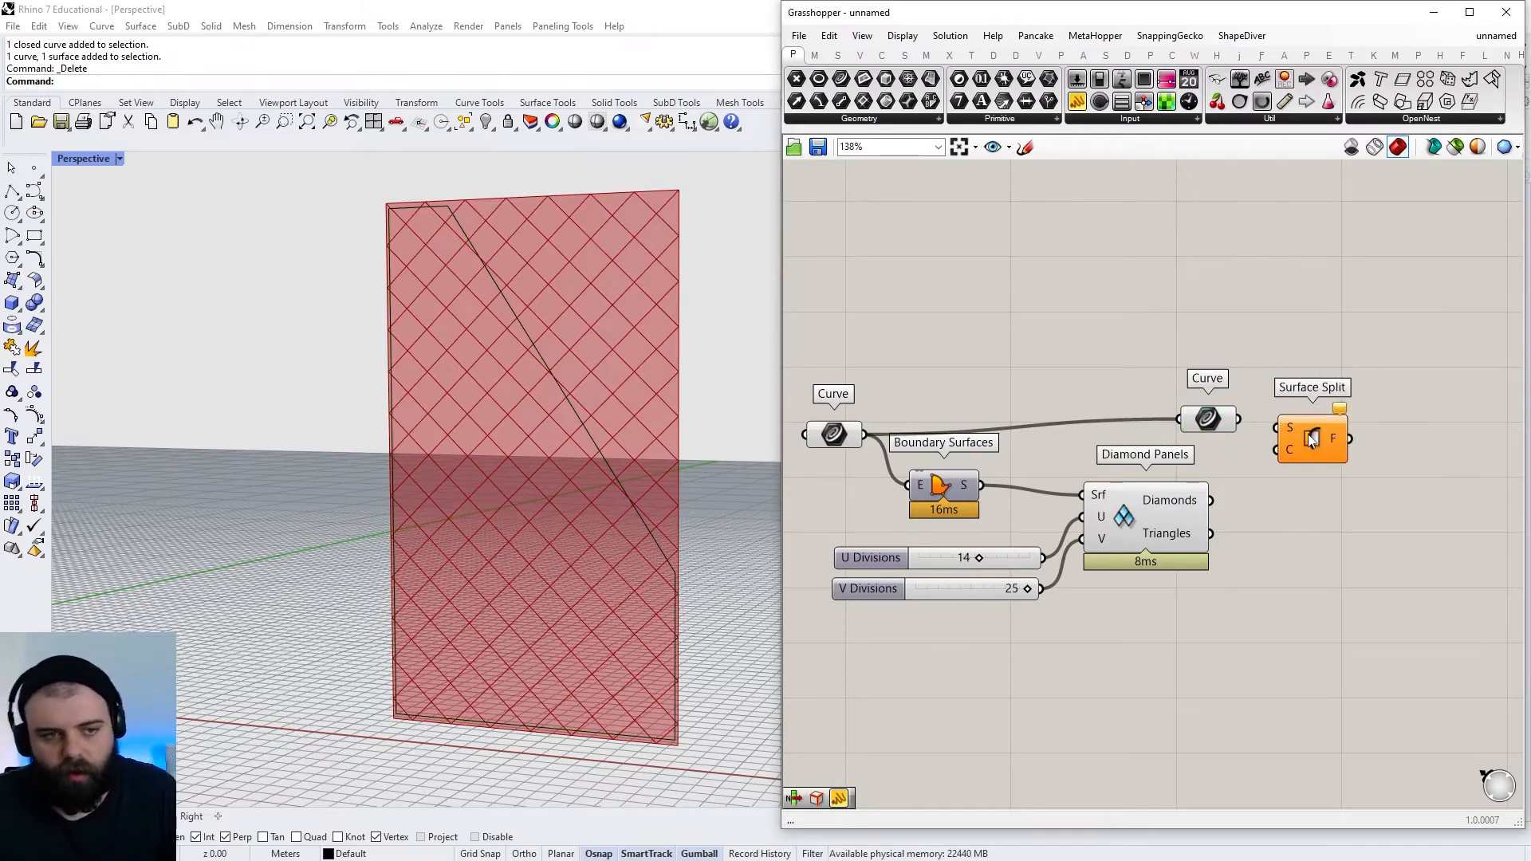
{"action": "left_click_drag", "start_coordinate": [841, 436], "coordinate": [847, 419]}
{"action": "left_click", "coordinate": [925, 398]}
{"action": "right_click_drag", "start_coordinate": [1364, 437], "coordinate": [1197, 432]}
{"action": "scroll", "coordinate": [1197, 432], "scroll_direction": "up", "scroll_amount": 1}
{"action": "left_click_drag", "start_coordinate": [1160, 470], "coordinate": [1193, 481]}
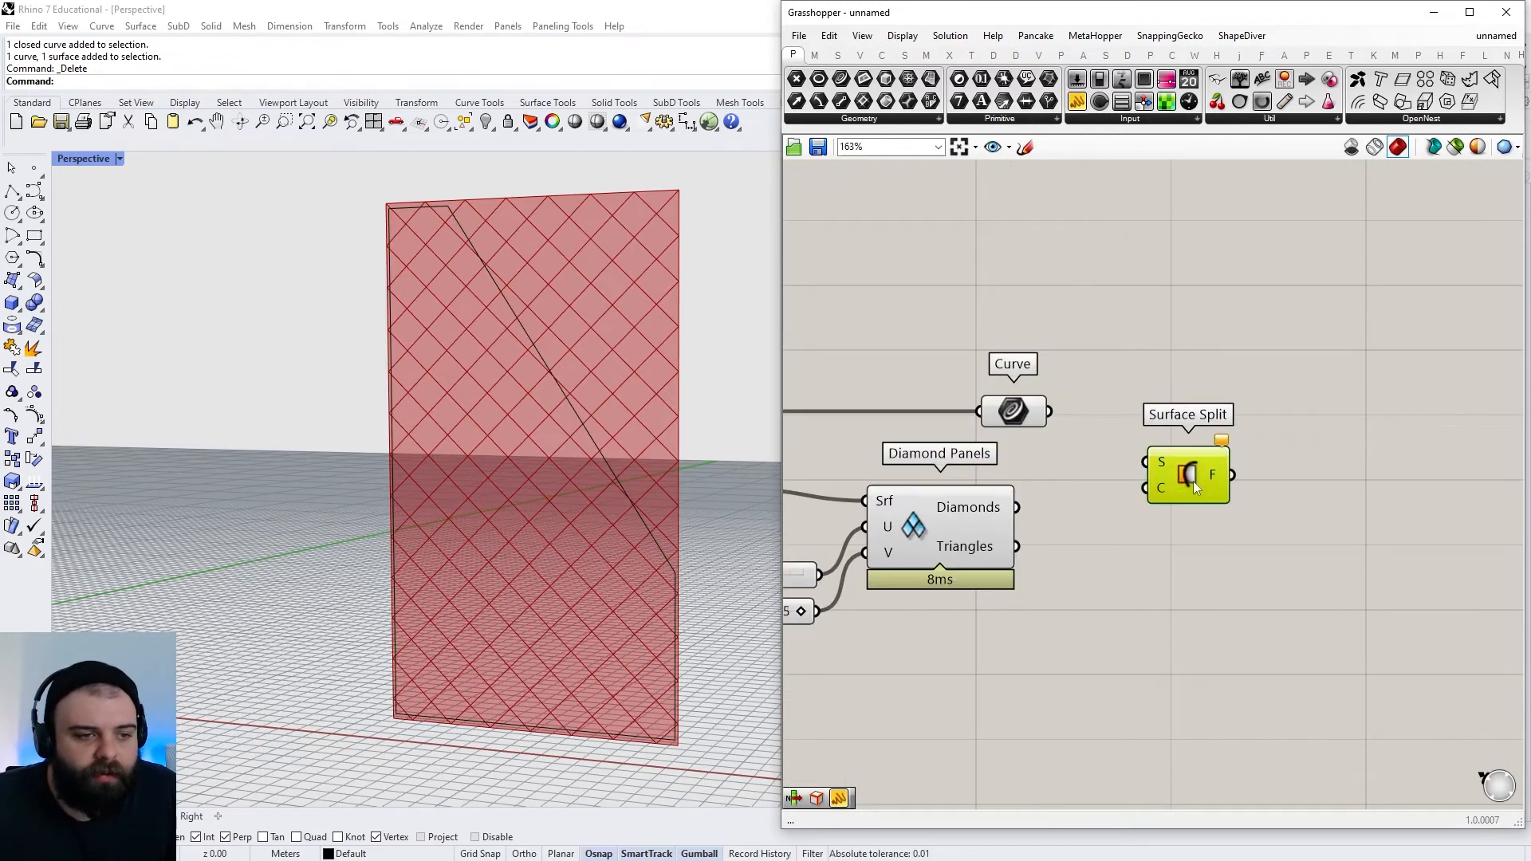
Add a Surface parameter after Diamond Panels and connect both the Diamonds and Triangles outputs to it
{"action": "left_click", "coordinate": [913, 530]}
{"action": "scroll", "coordinate": [915, 498], "scroll_direction": "up", "scroll_amount": 2}
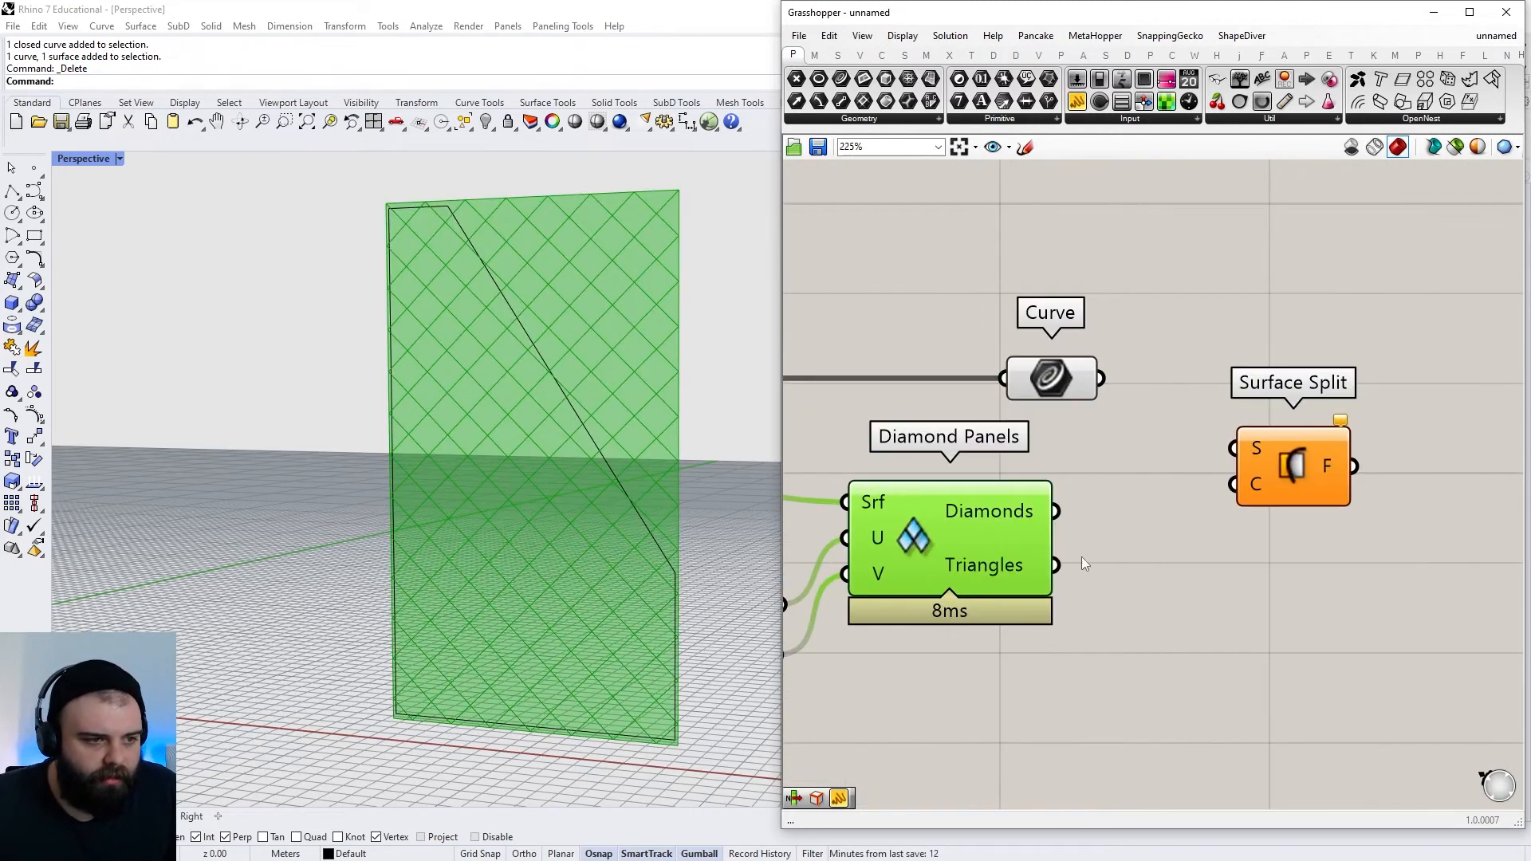
{"action": "double_click", "coordinate": [1063, 534]}
{"action": "type", "text": "SURFA"}
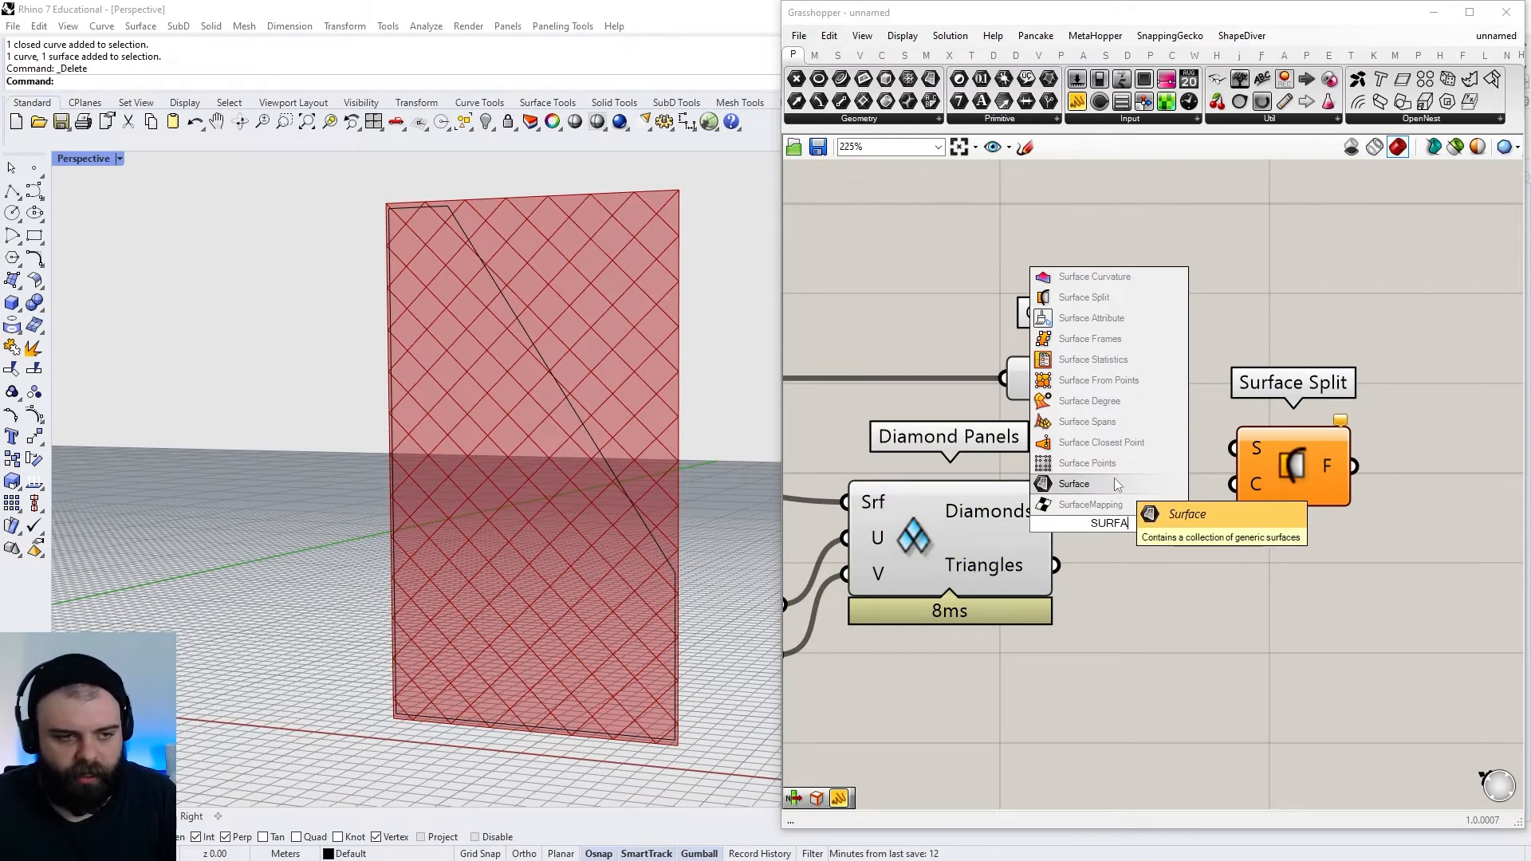
{"action": "left_click", "coordinate": [1085, 483]}
{"action": "left_click_drag", "start_coordinate": [1057, 511], "coordinate": [1084, 488]}
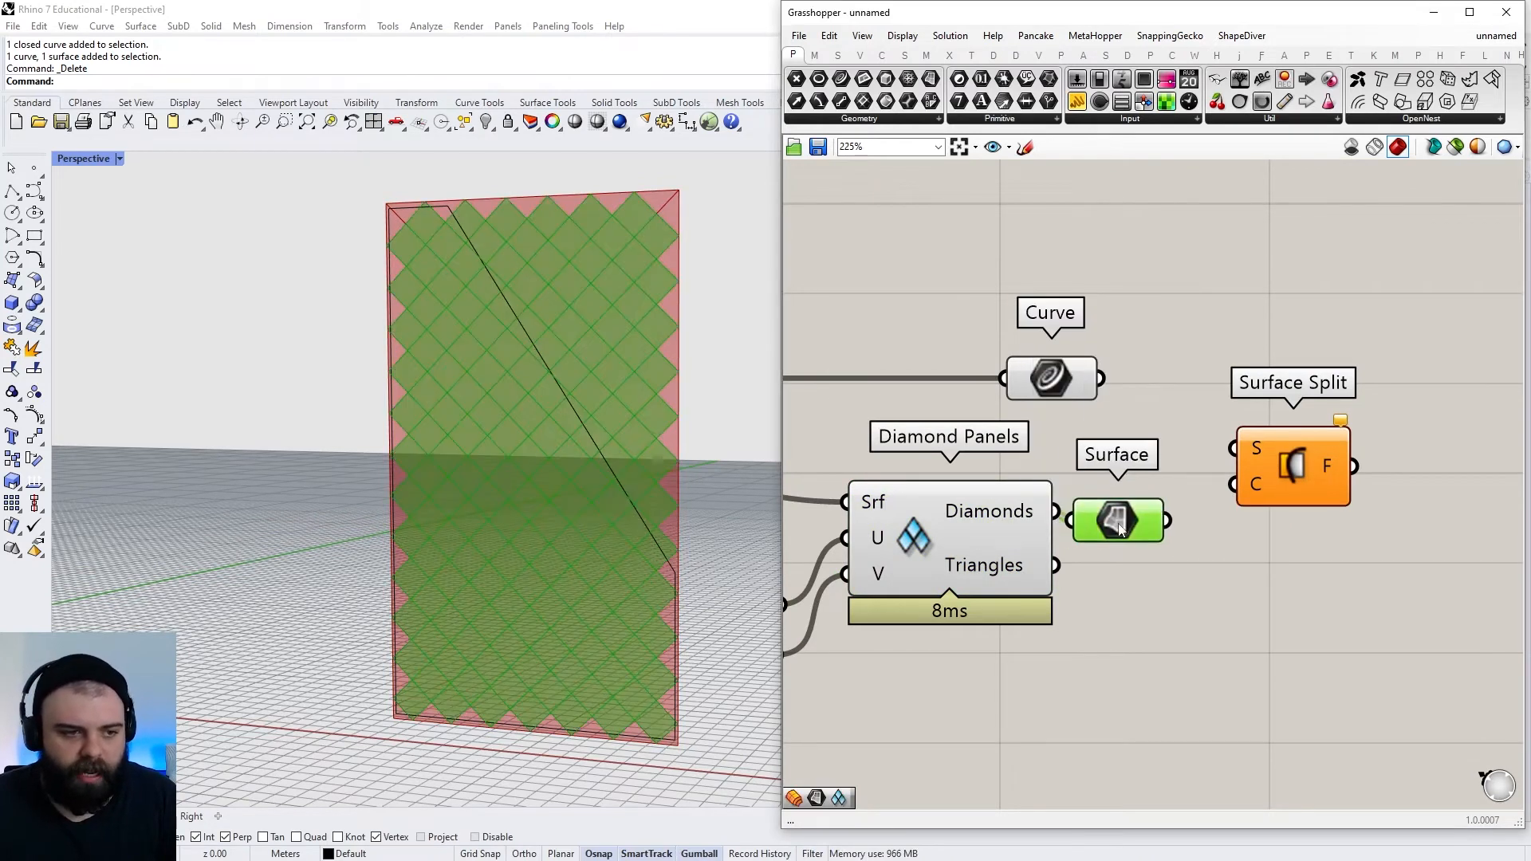
{"action": "left_click_drag", "start_coordinate": [1057, 566], "coordinate": [1084, 488]}
{"action": "left_click_drag", "start_coordinate": [1110, 498], "coordinate": [1210, 518]}
{"action": "scroll", "coordinate": [997, 542], "scroll_direction": "down", "scroll_amount": 3}
{"action": "scroll", "coordinate": [1160, 493], "scroll_direction": "up", "scroll_amount": 2}
{"action": "left_click", "coordinate": [1195, 441]}
Connect the Surface parameter to the S input and the second Curve parameter to the C input of Surface Split
{"action": "left_click_drag", "start_coordinate": [1076, 544], "coordinate": [1186, 504]}
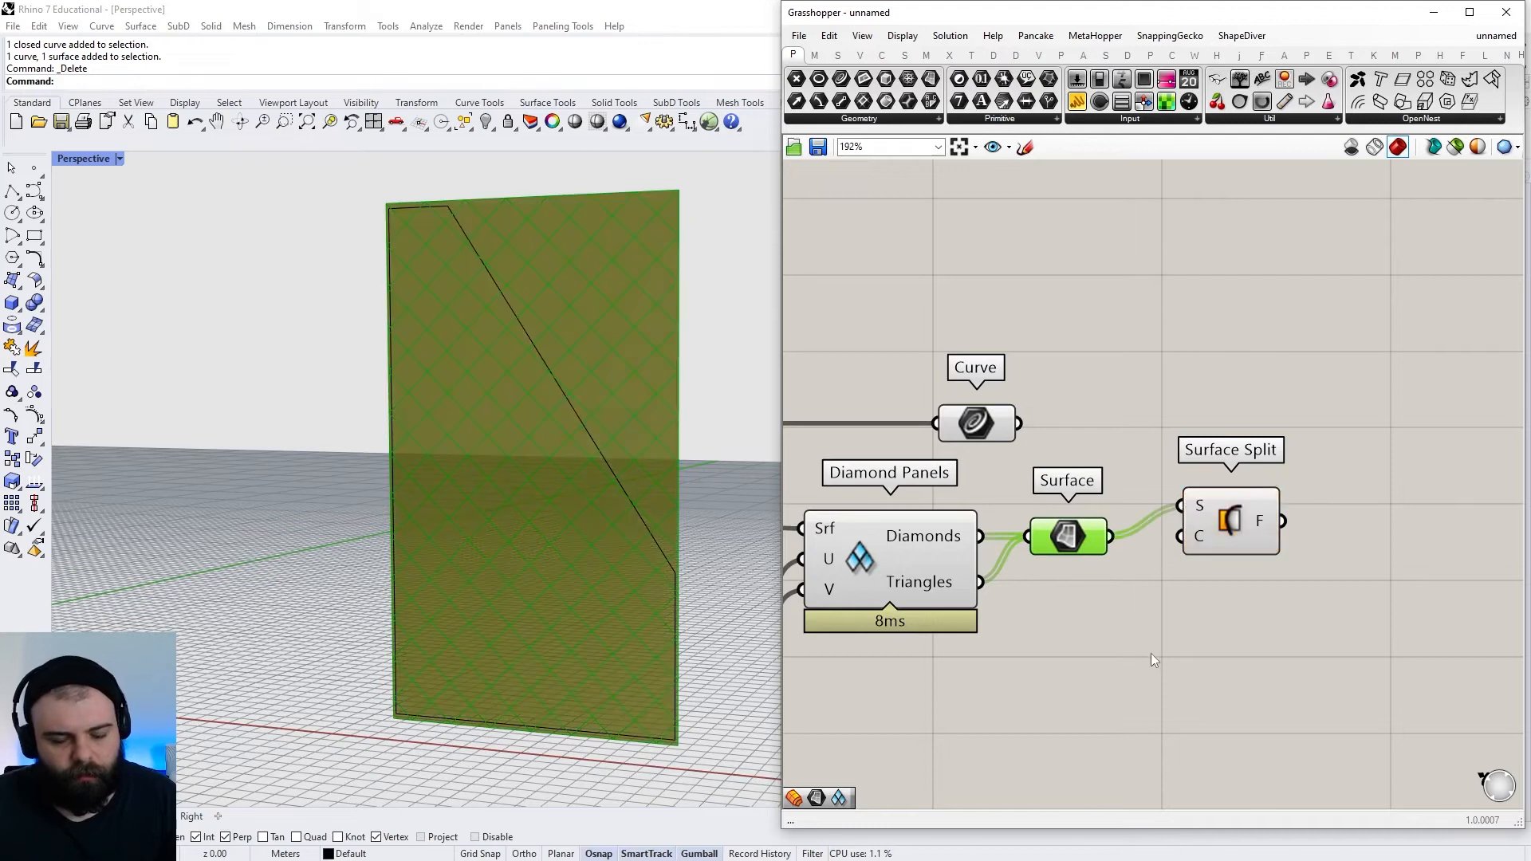
{"action": "left_click_drag", "start_coordinate": [1021, 423], "coordinate": [1181, 535]}
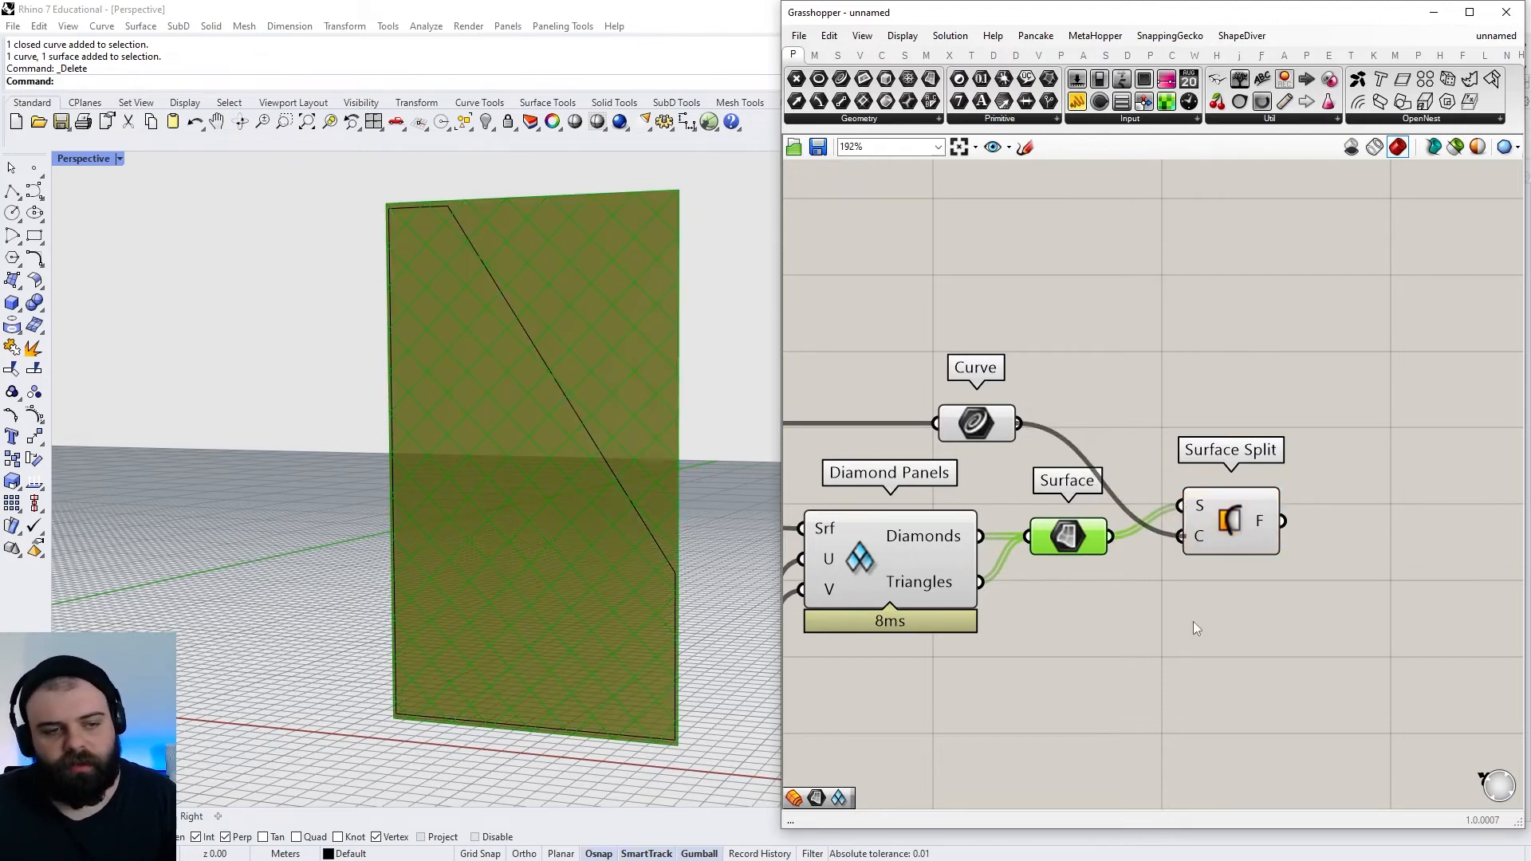
{"action": "scroll", "coordinate": [1145, 510], "scroll_direction": "down", "scroll_amount": 3}
{"action": "scroll", "coordinate": [1146, 510], "scroll_direction": "up", "scroll_amount": 1}
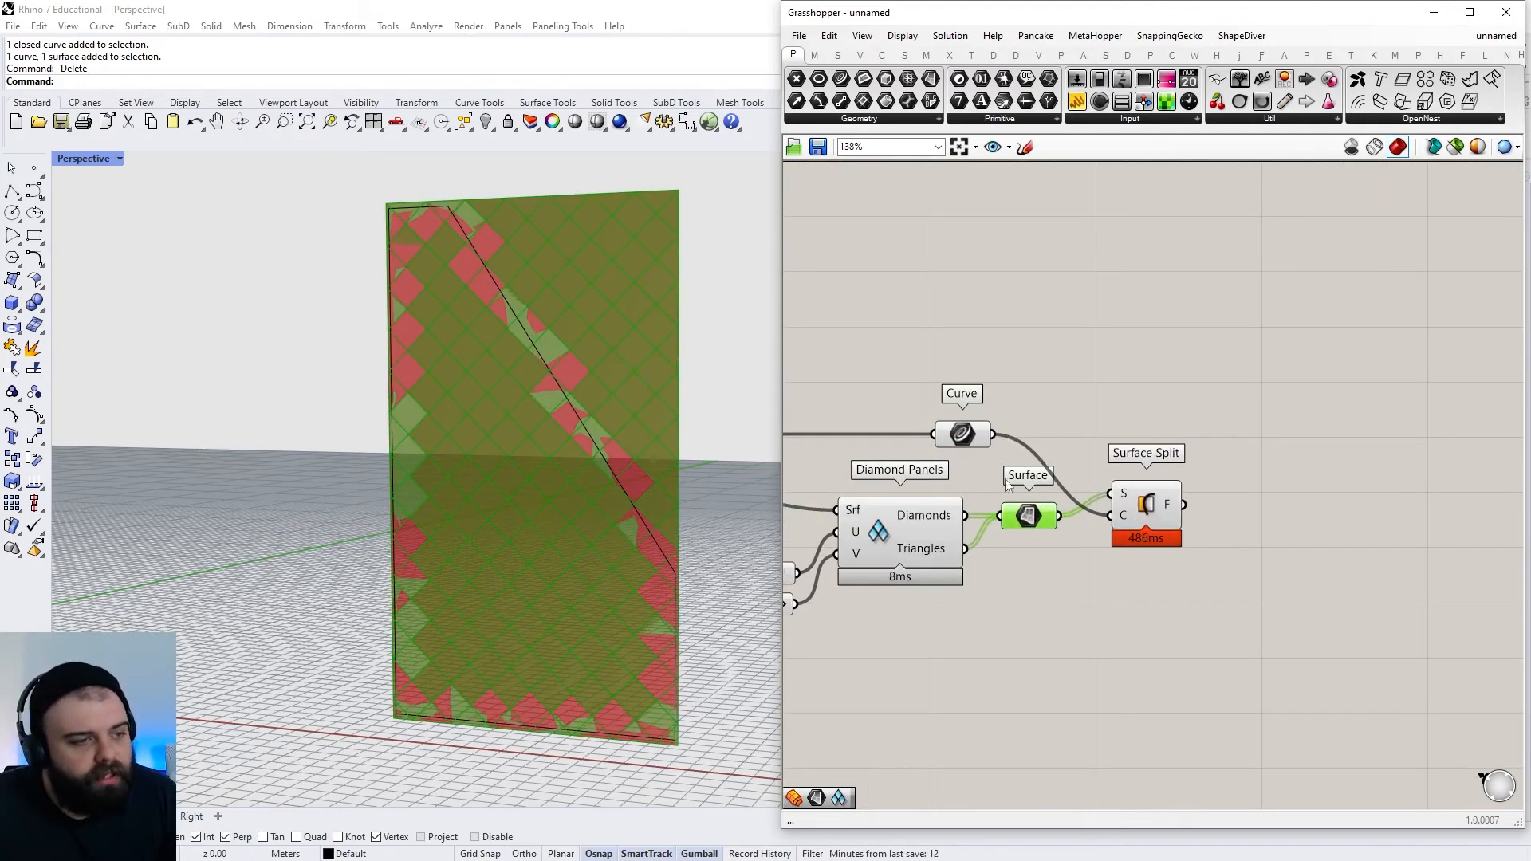
Hide the previews of the Diamond Panels component and the Surface parameter after it
{"action": "left_click_drag", "start_coordinate": [1040, 609], "coordinate": [882, 518]}
{"action": "key", "text": "ctrl+q"}
{"action": "left_click", "coordinate": [1317, 383]}
{"action": "scroll", "coordinate": [1266, 506], "scroll_direction": "up", "scroll_amount": 3}
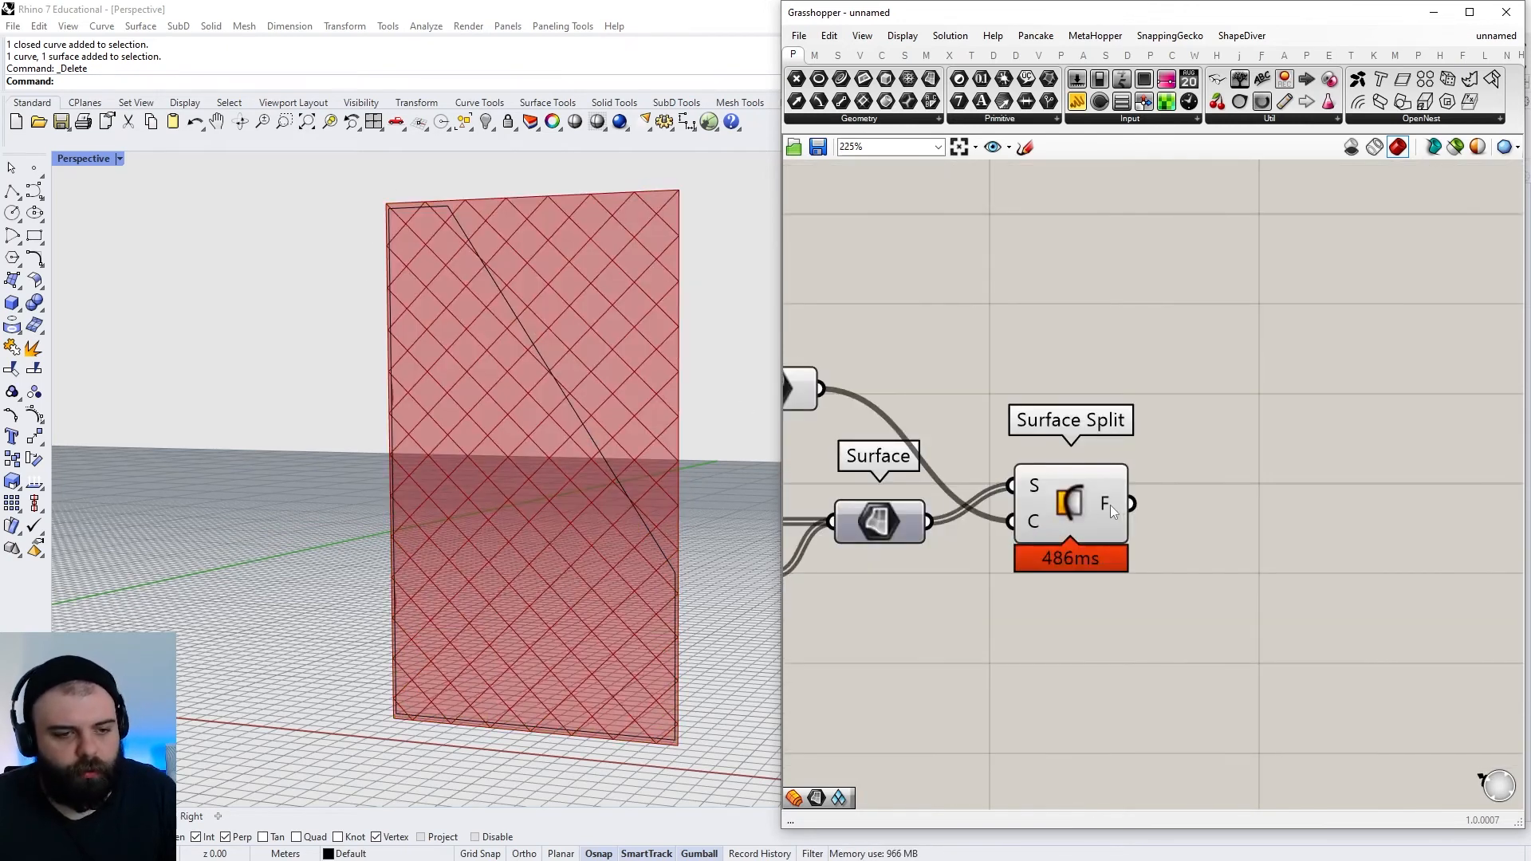
{"action": "mouse_move", "coordinate": [1104, 504]}
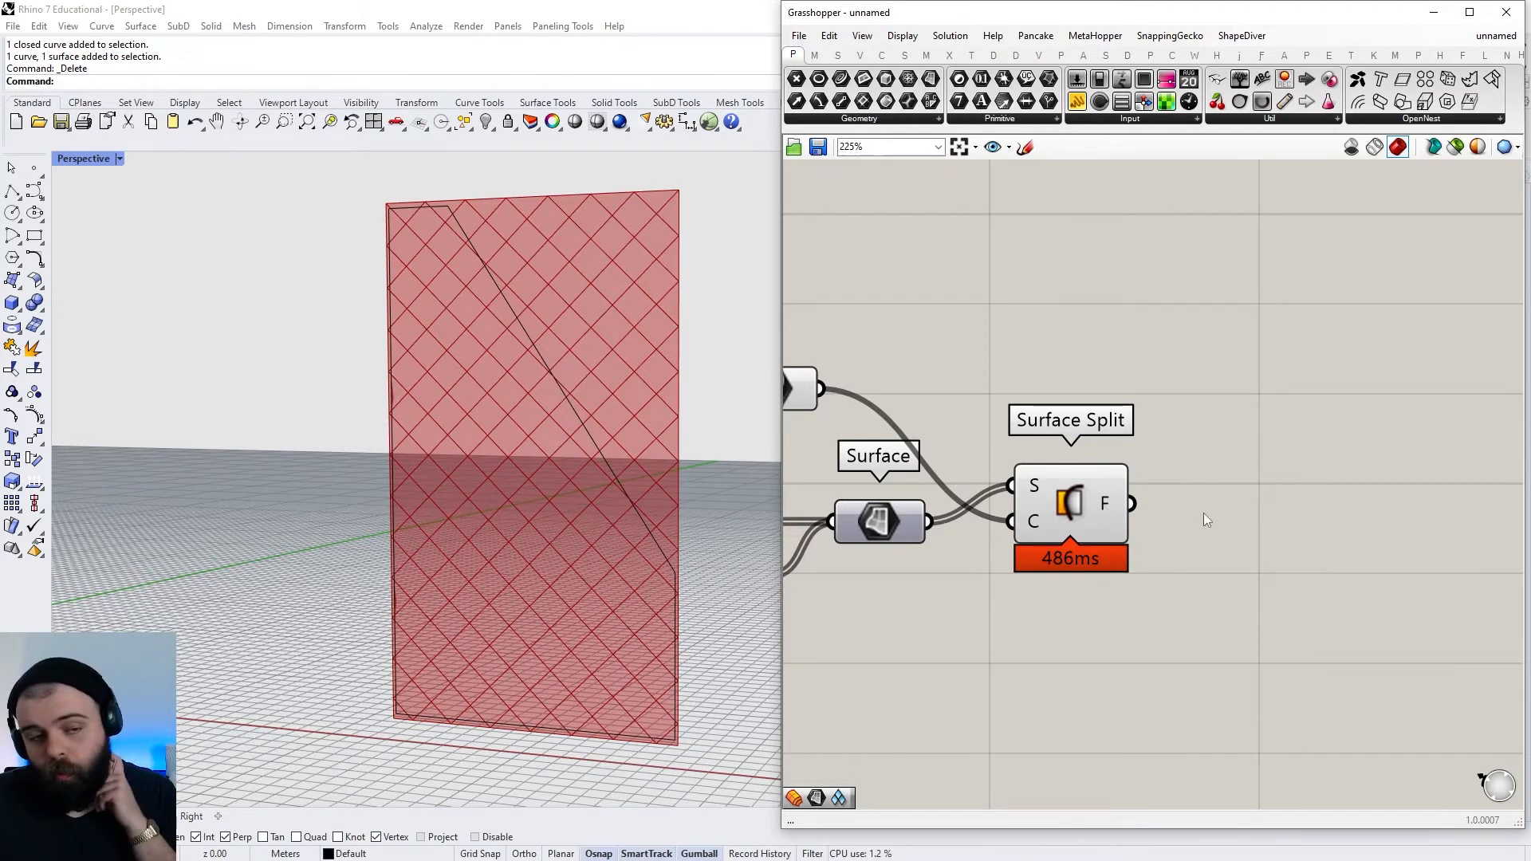
Add a List Item component after Surface Split and connect the F output to its L input
{"action": "double_click", "coordinate": [1287, 522]}
{"action": "type", "text": "LiST IT"}
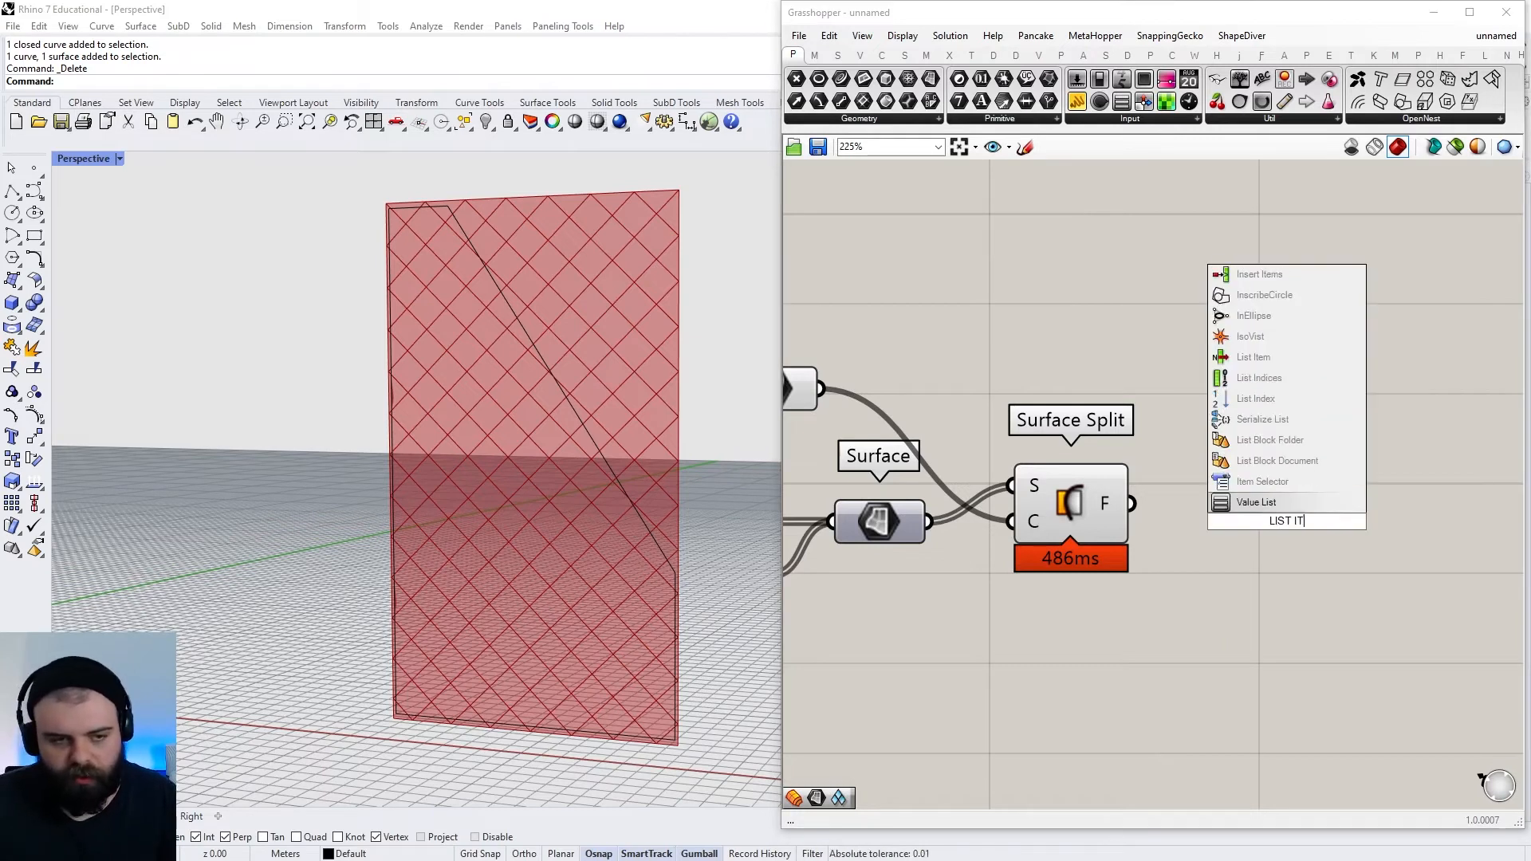
{"action": "key", "text": "Return"}
{"action": "left_click_drag", "start_coordinate": [1131, 504], "coordinate": [1225, 516]}
Hide the Surface Split preview and highlight the List Item result to examine the panels along the border curve
{"action": "right_click_drag", "start_coordinate": [342, 504], "coordinate": [772, 500]}
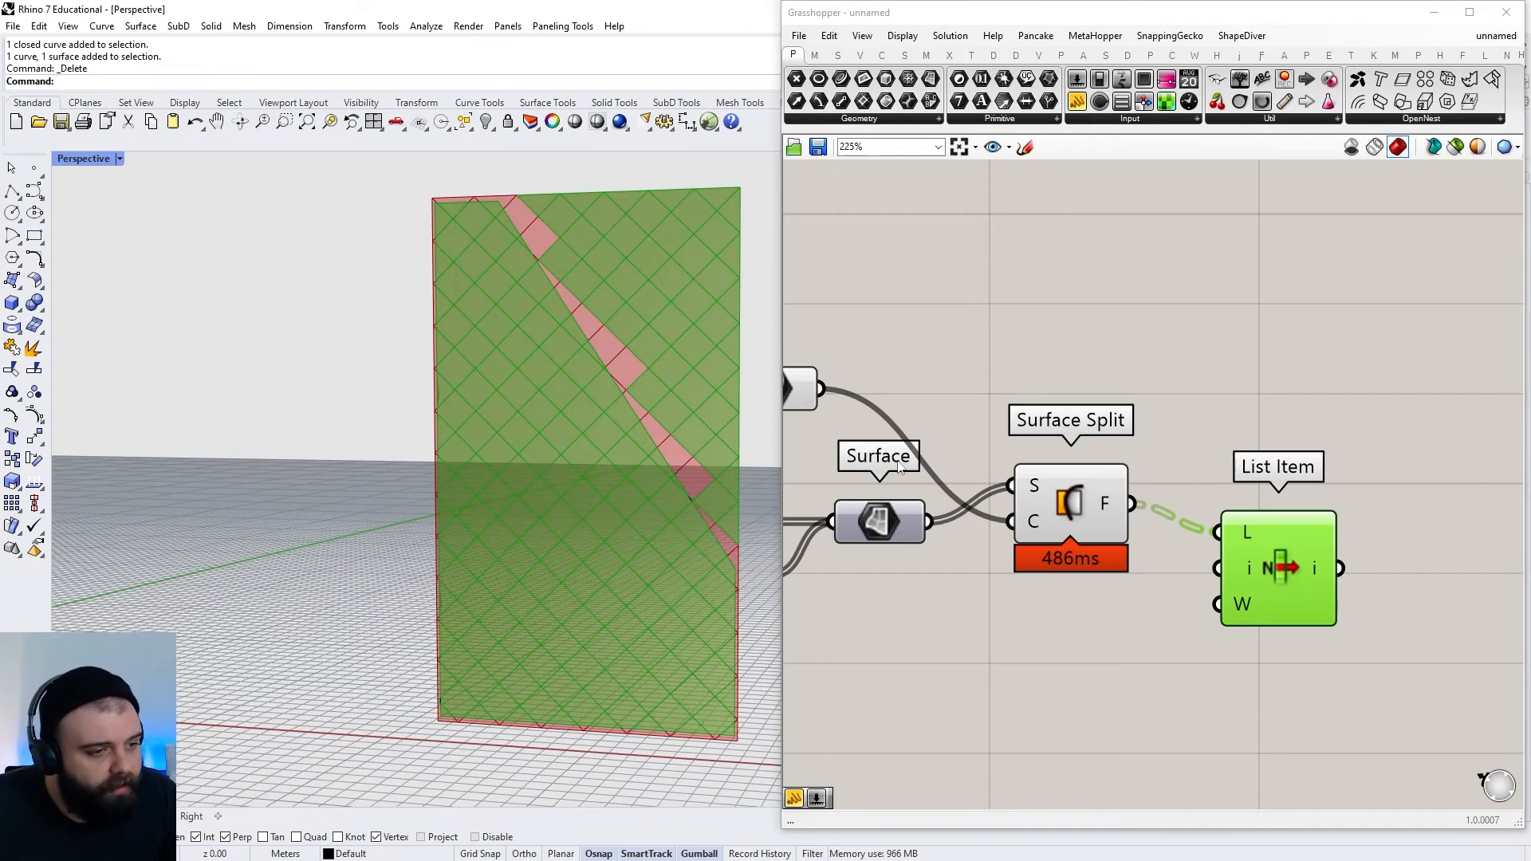
{"action": "scroll", "coordinate": [1053, 407], "scroll_direction": "down", "scroll_amount": 2}
{"action": "left_click", "coordinate": [850, 391]}
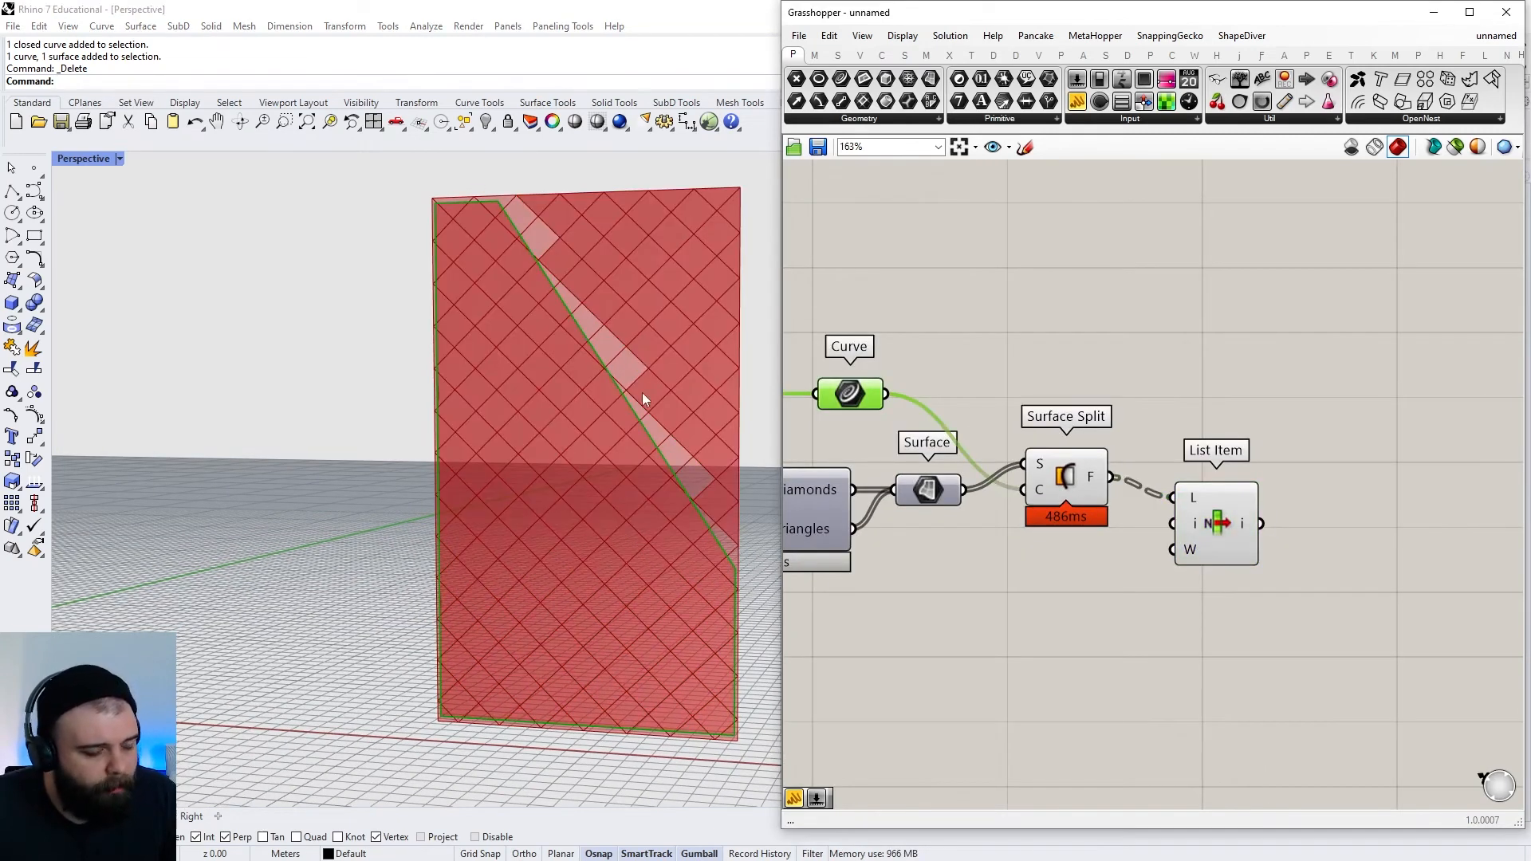
{"action": "left_click", "coordinate": [1085, 476]}
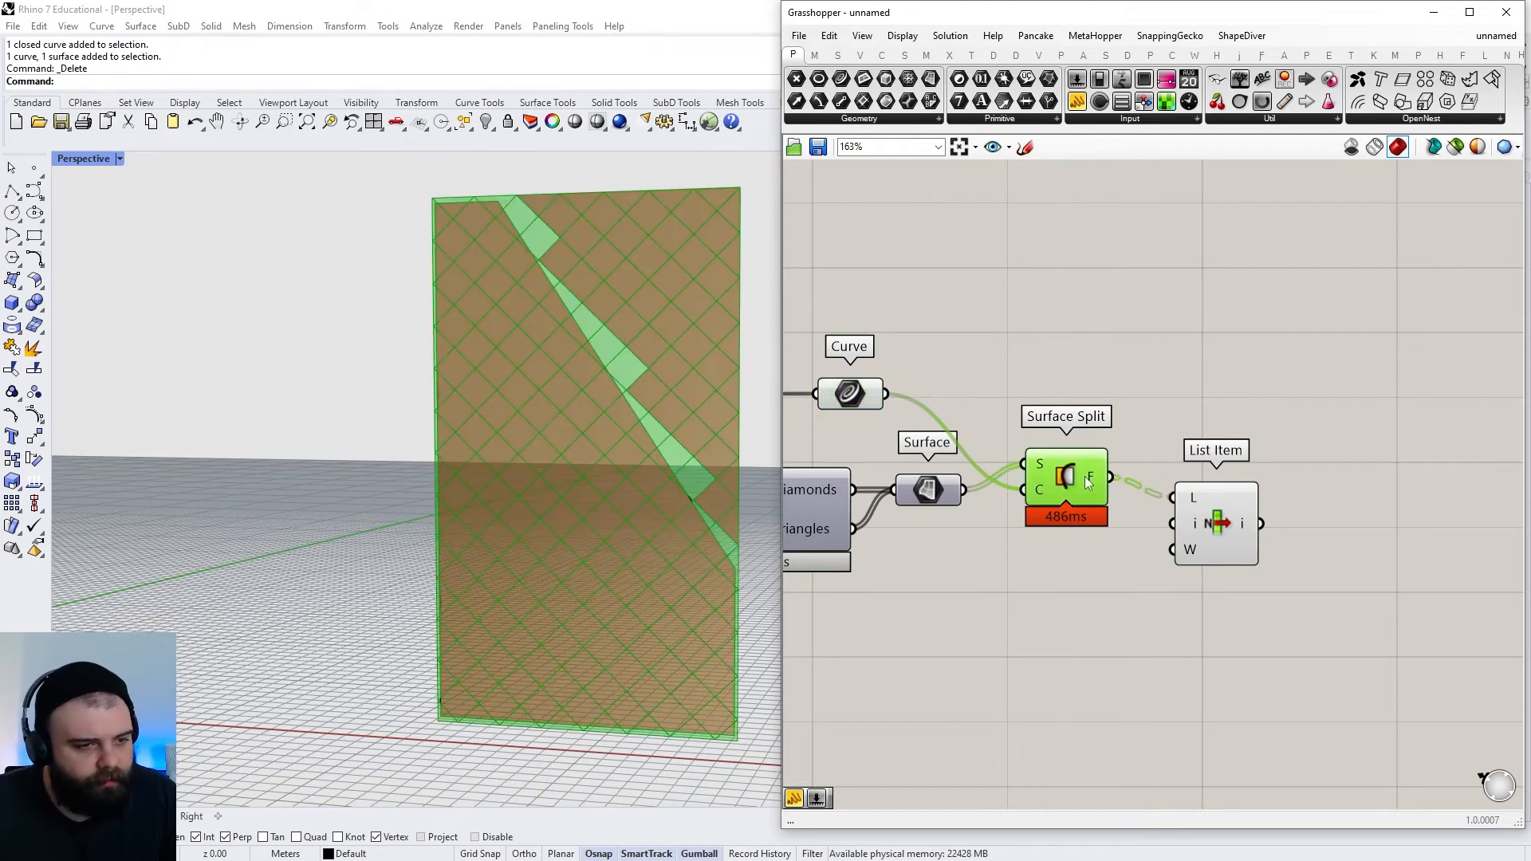
{"action": "left_click", "coordinate": [1146, 366]}
{"action": "left_click", "coordinate": [1228, 534]}
{"action": "right_click_drag", "start_coordinate": [586, 375], "coordinate": [575, 376]}
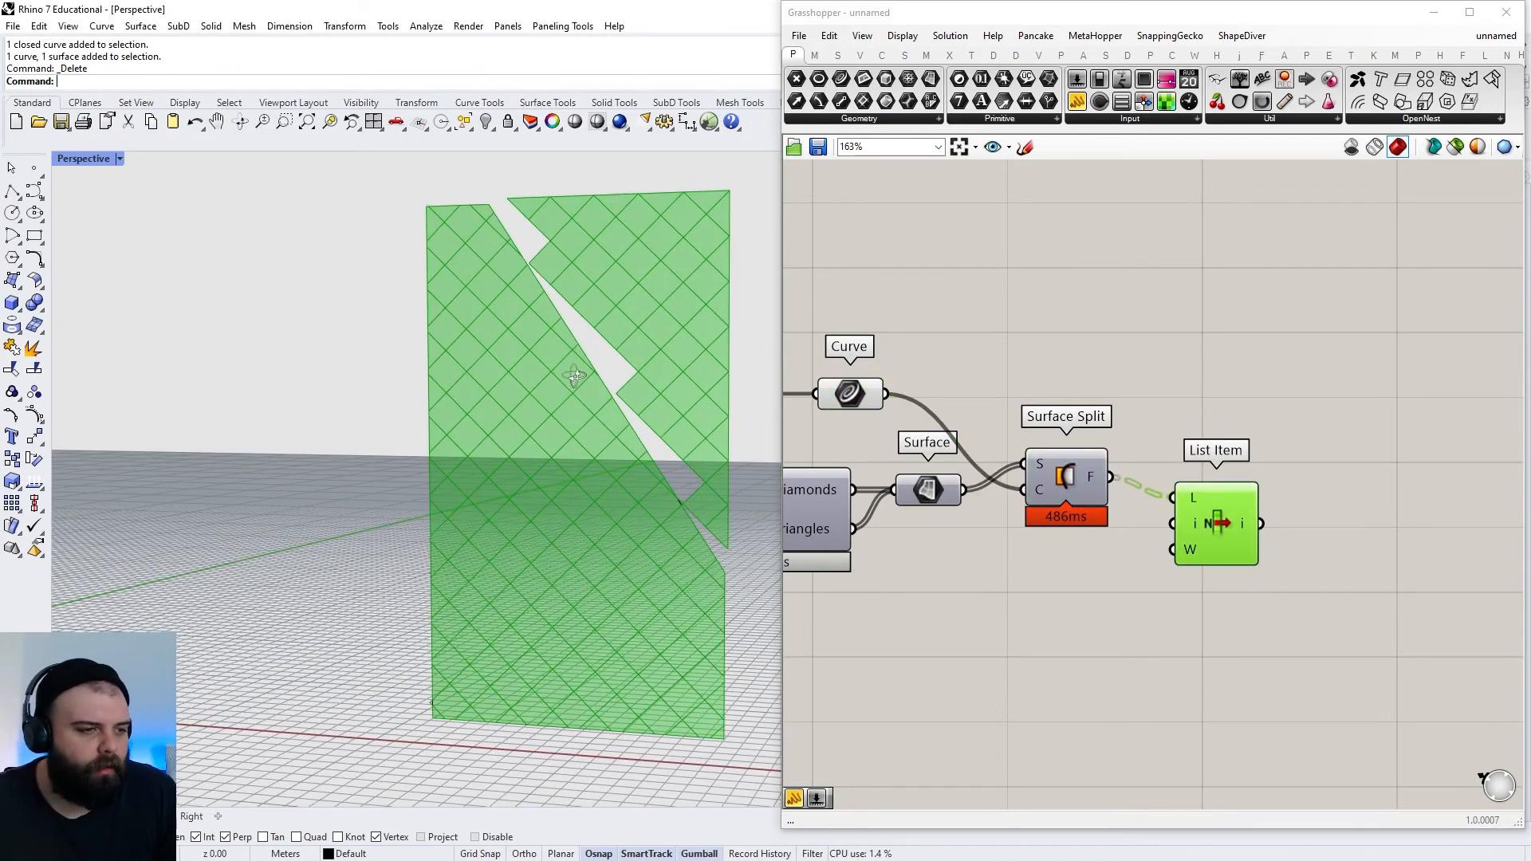
{"action": "scroll", "coordinate": [577, 309], "scroll_direction": "down", "scroll_amount": 3}
{"action": "scroll", "coordinate": [605, 374], "scroll_direction": "up", "scroll_amount": 2}
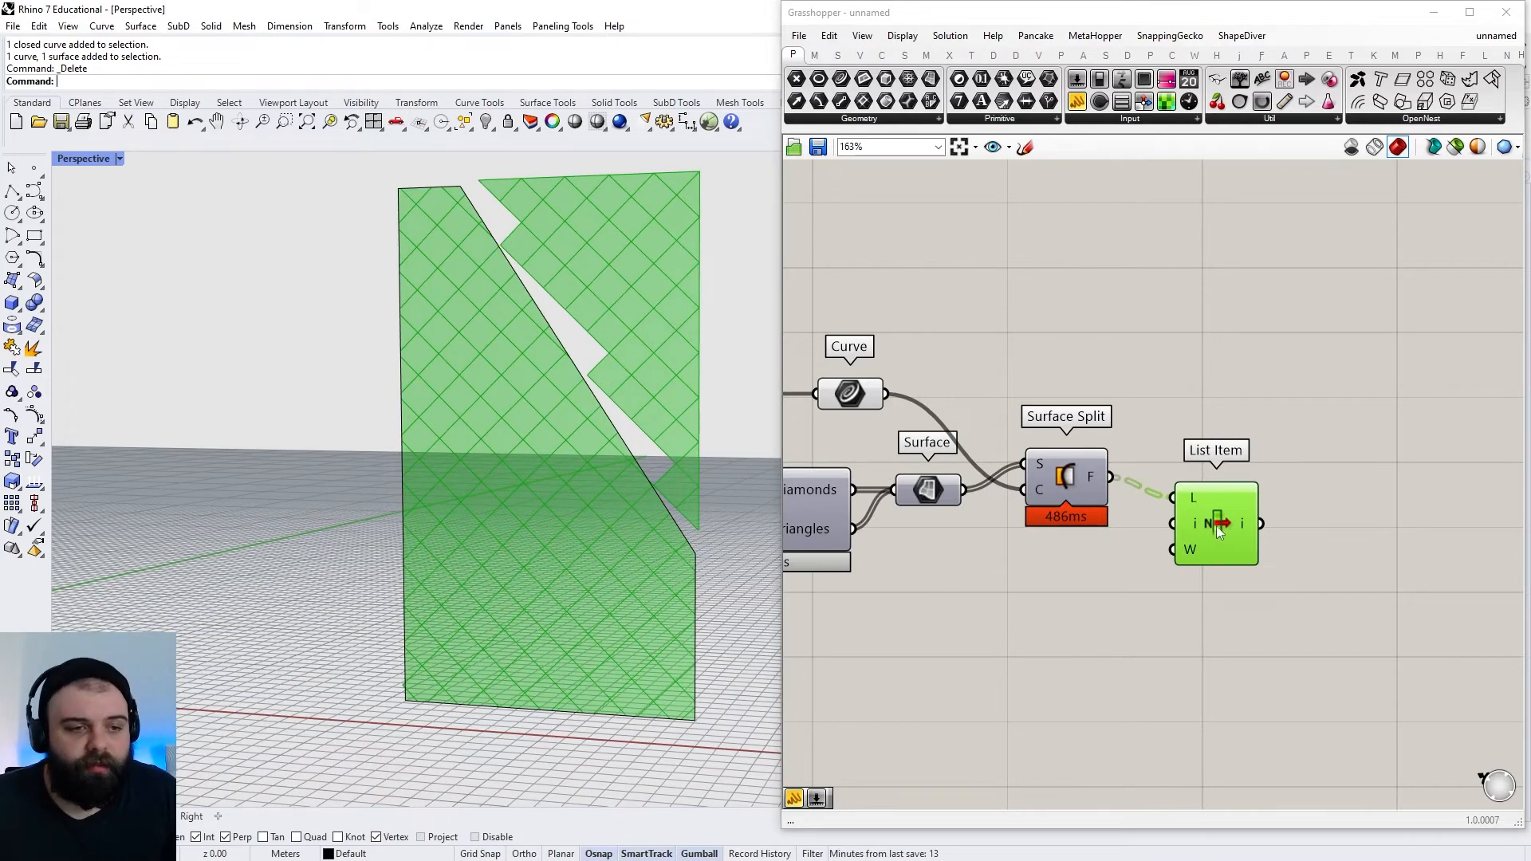
Move the List Item component closer to Surface Split and leave canvas space beyond it
{"action": "left_click_drag", "start_coordinate": [1217, 524], "coordinate": [1197, 510]}
{"action": "scroll", "coordinate": [527, 358], "scroll_direction": "down", "scroll_amount": 2}
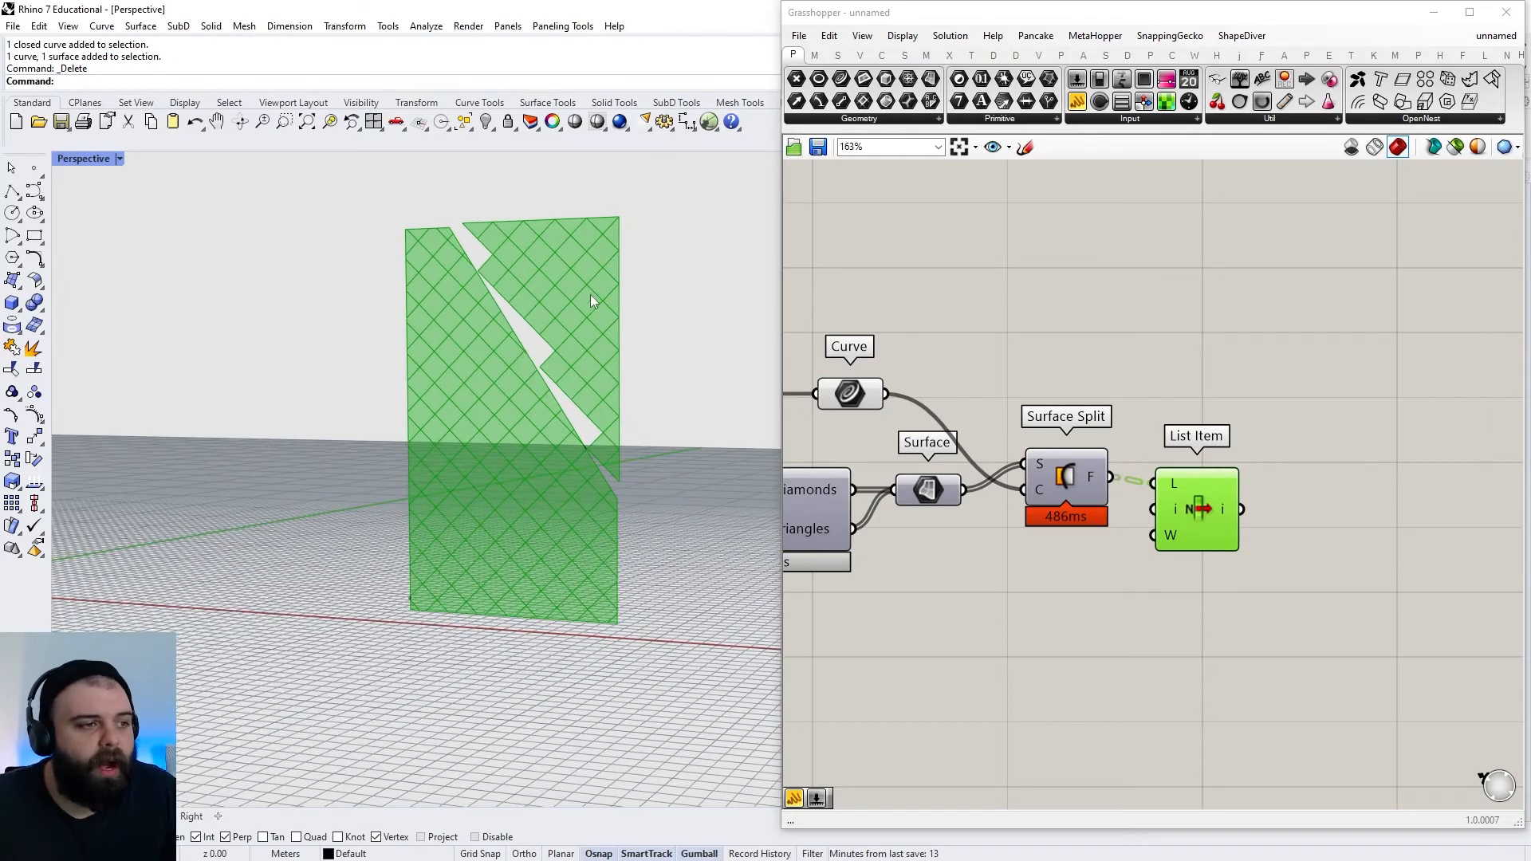
{"action": "scroll", "coordinate": [590, 301], "scroll_direction": "up", "scroll_amount": 2}
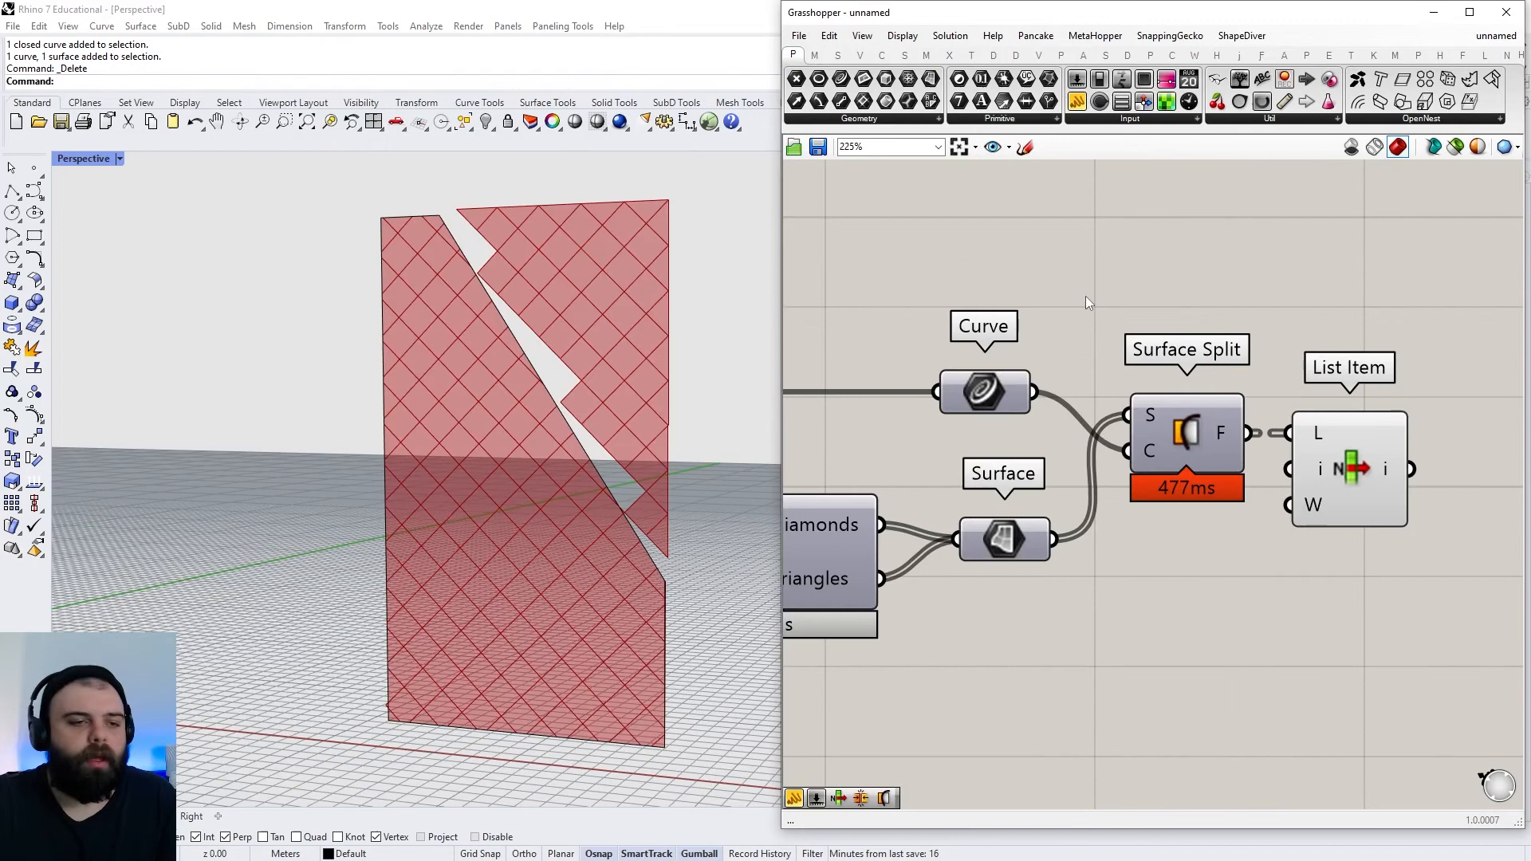
{"action": "scroll", "coordinate": [1331, 472], "scroll_direction": "up", "scroll_amount": 2}
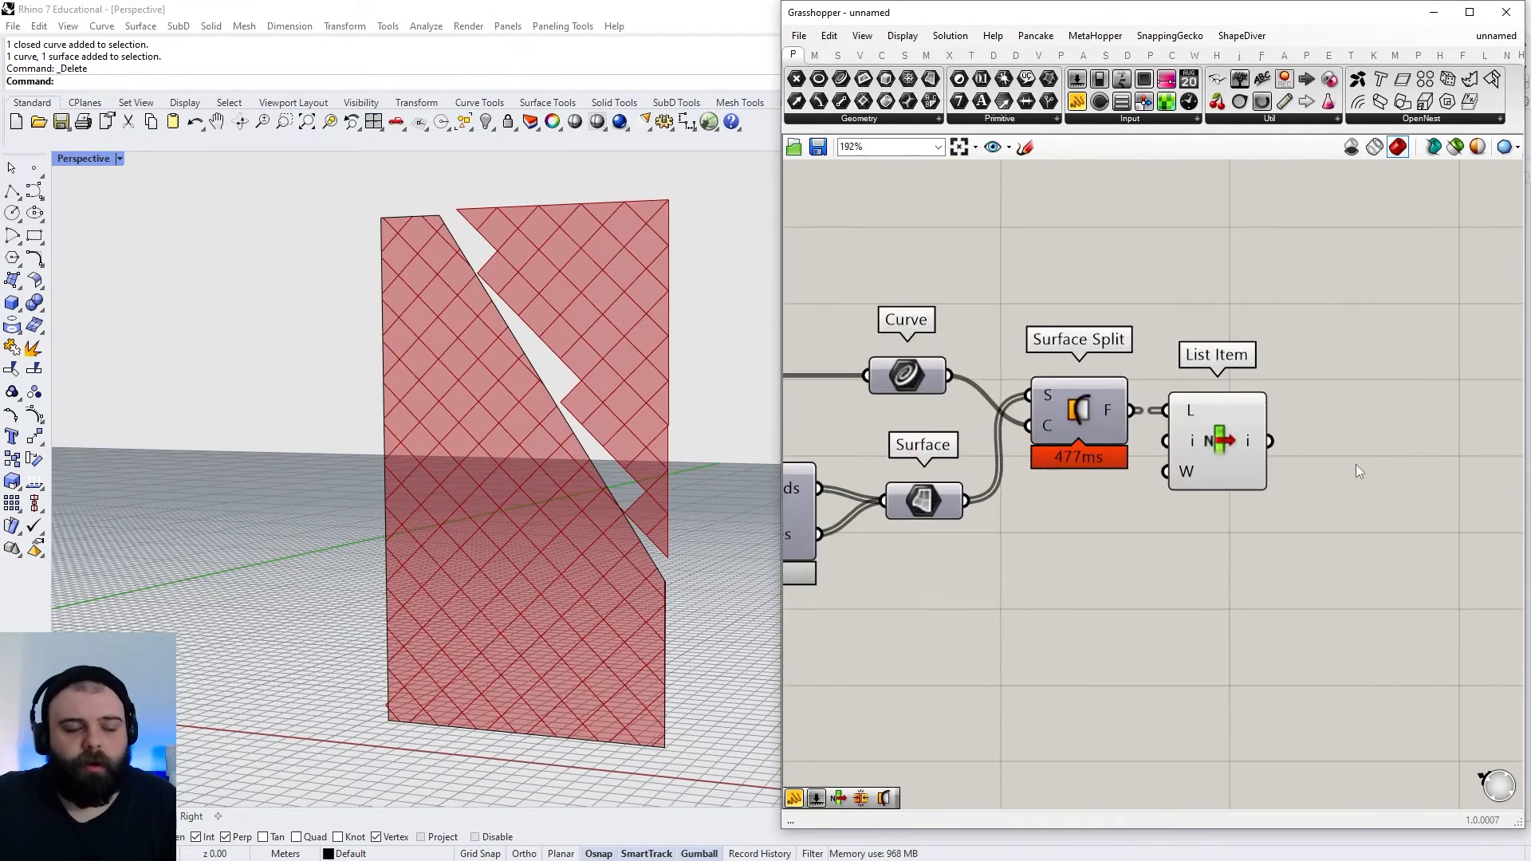
{"action": "right_click_drag", "start_coordinate": [1361, 450], "coordinate": [1211, 447]}
{"action": "left_click", "coordinate": [1087, 440]}
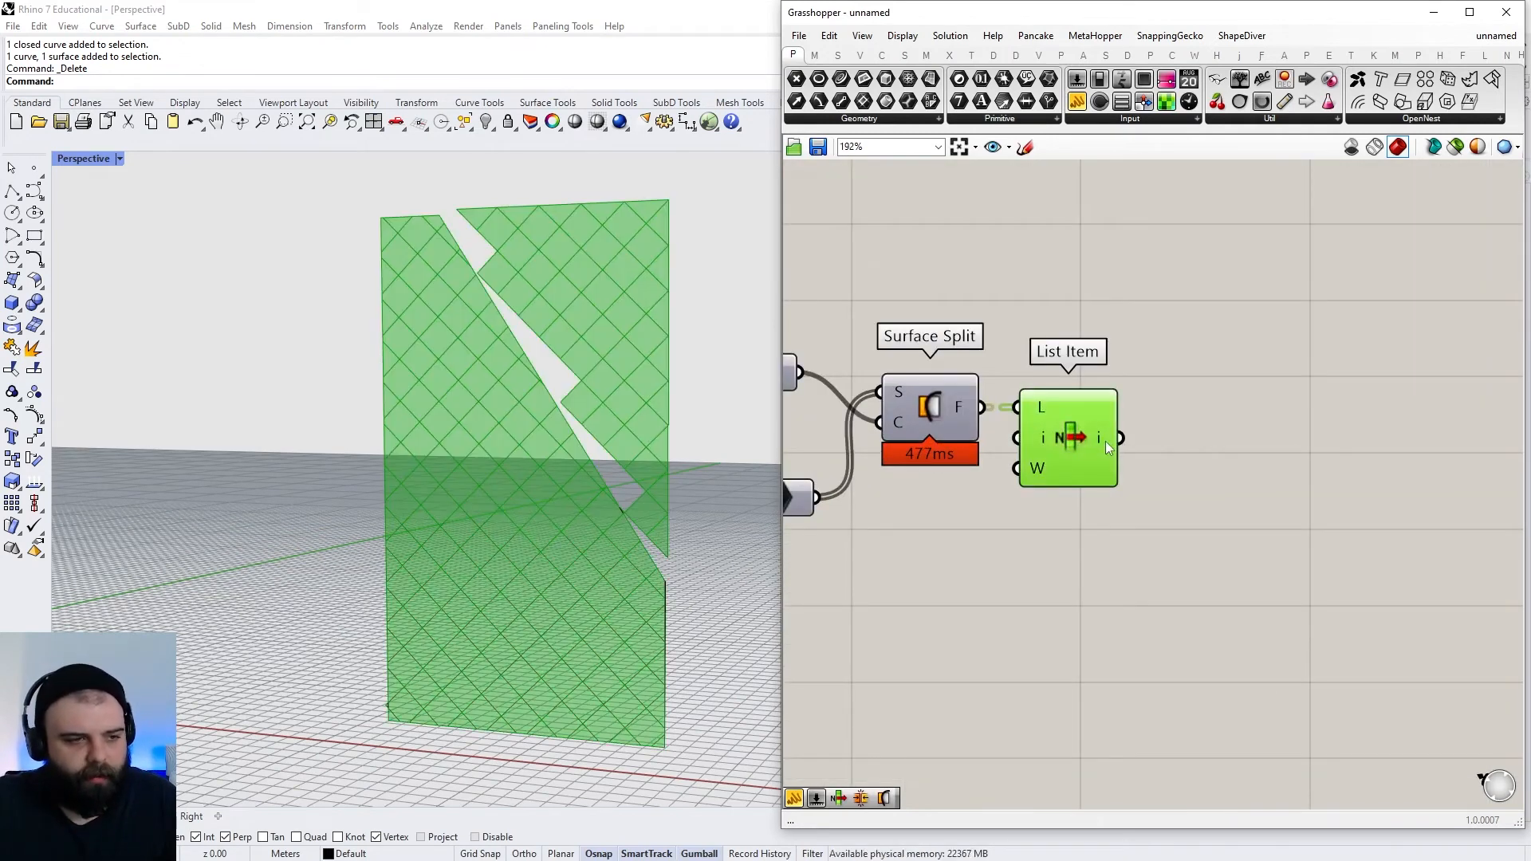
Add an Area component after List Item, with the item output feeding its G input
{"action": "double_click", "coordinate": [1172, 462]}
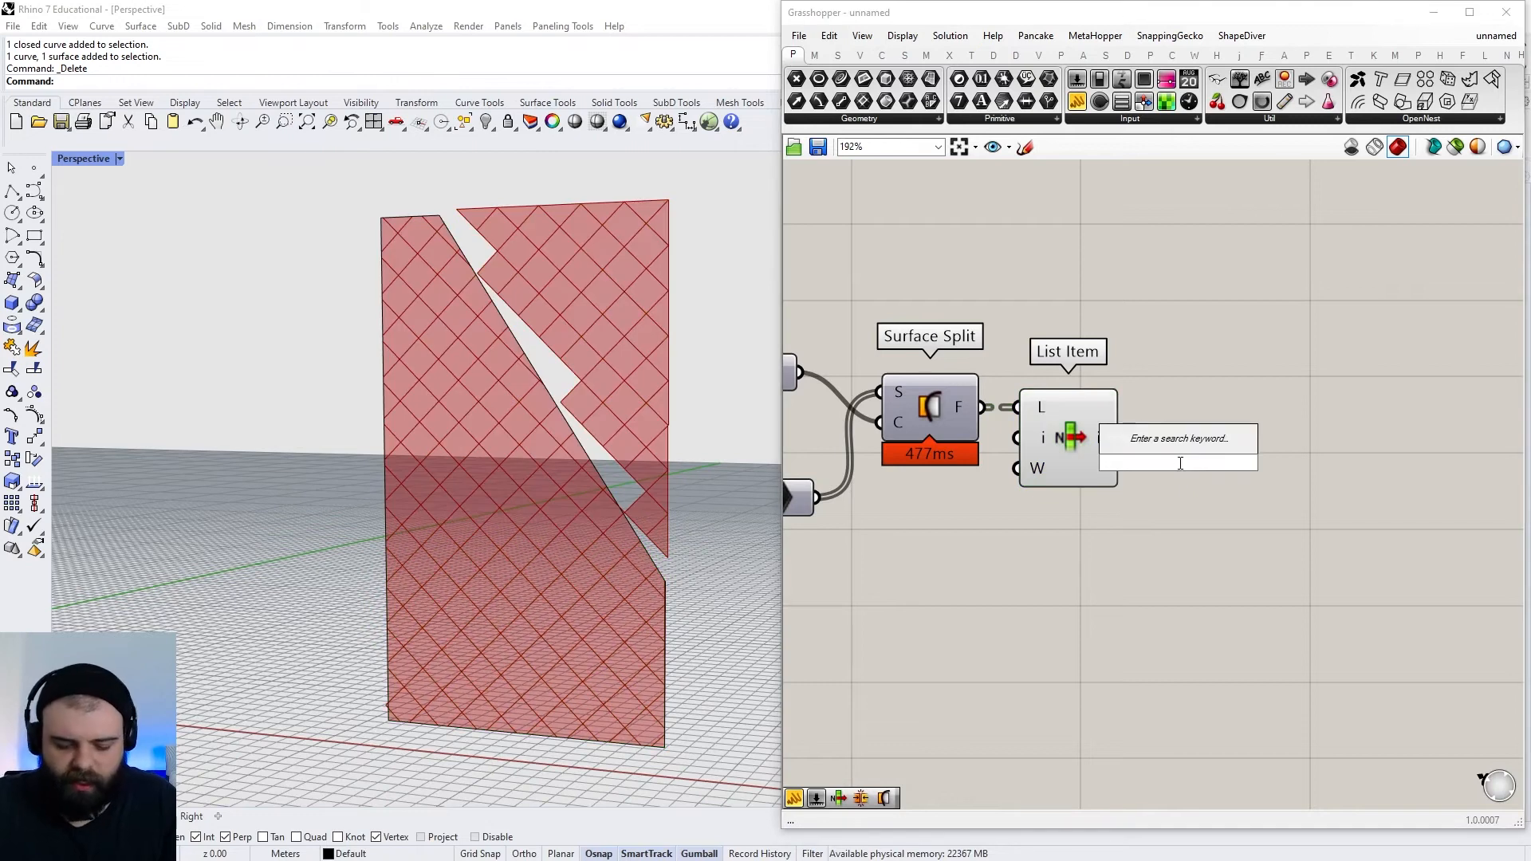
{"action": "type", "text": "area"}
{"action": "left_click", "coordinate": [1146, 477]}
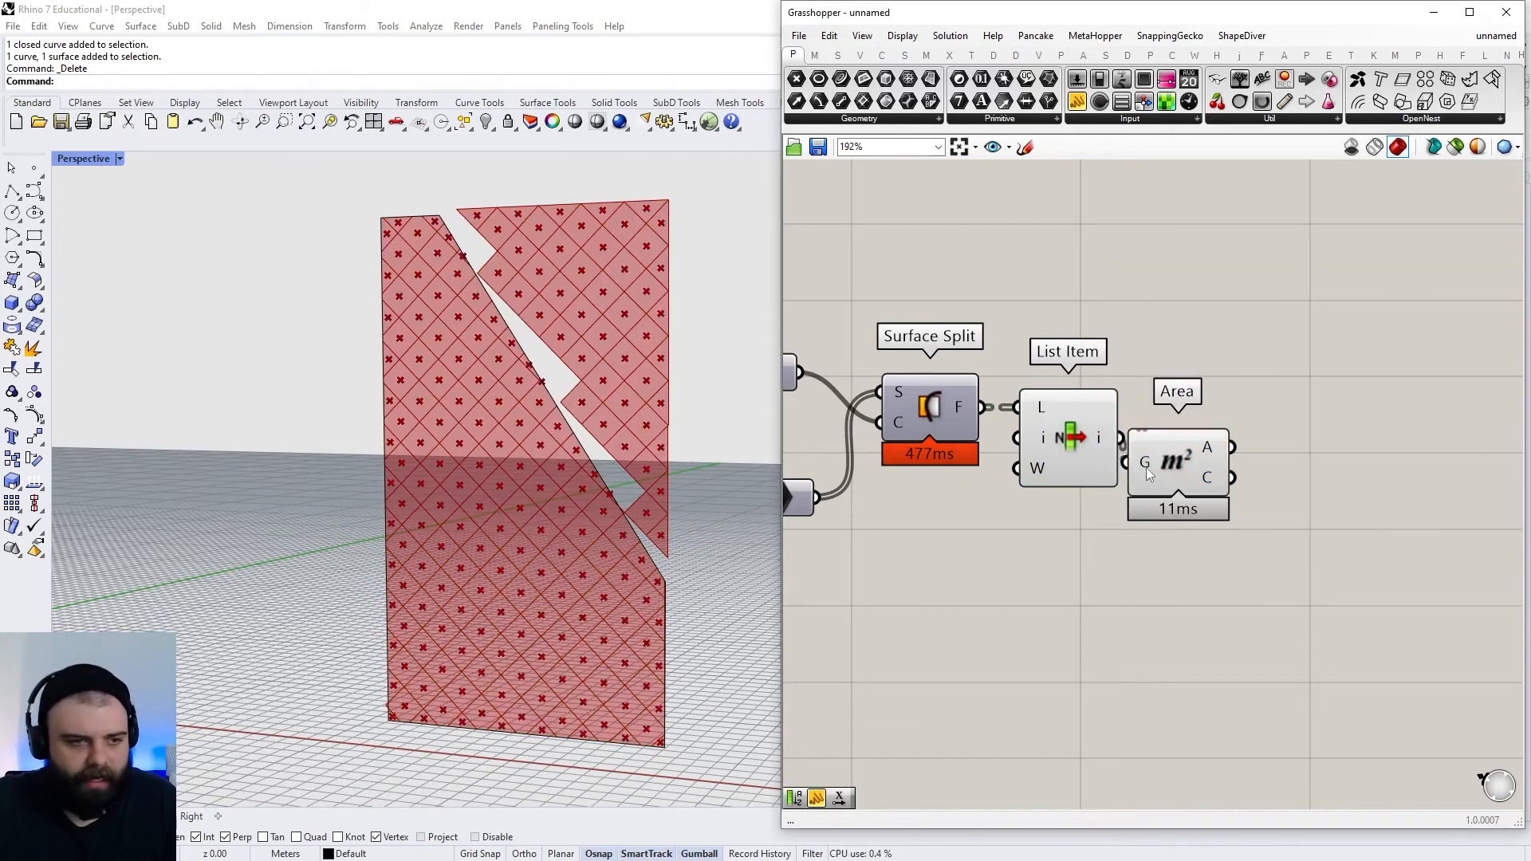
{"action": "left_click_drag", "start_coordinate": [1145, 467], "coordinate": [1173, 442]}
{"action": "left_click", "coordinate": [1342, 364]}
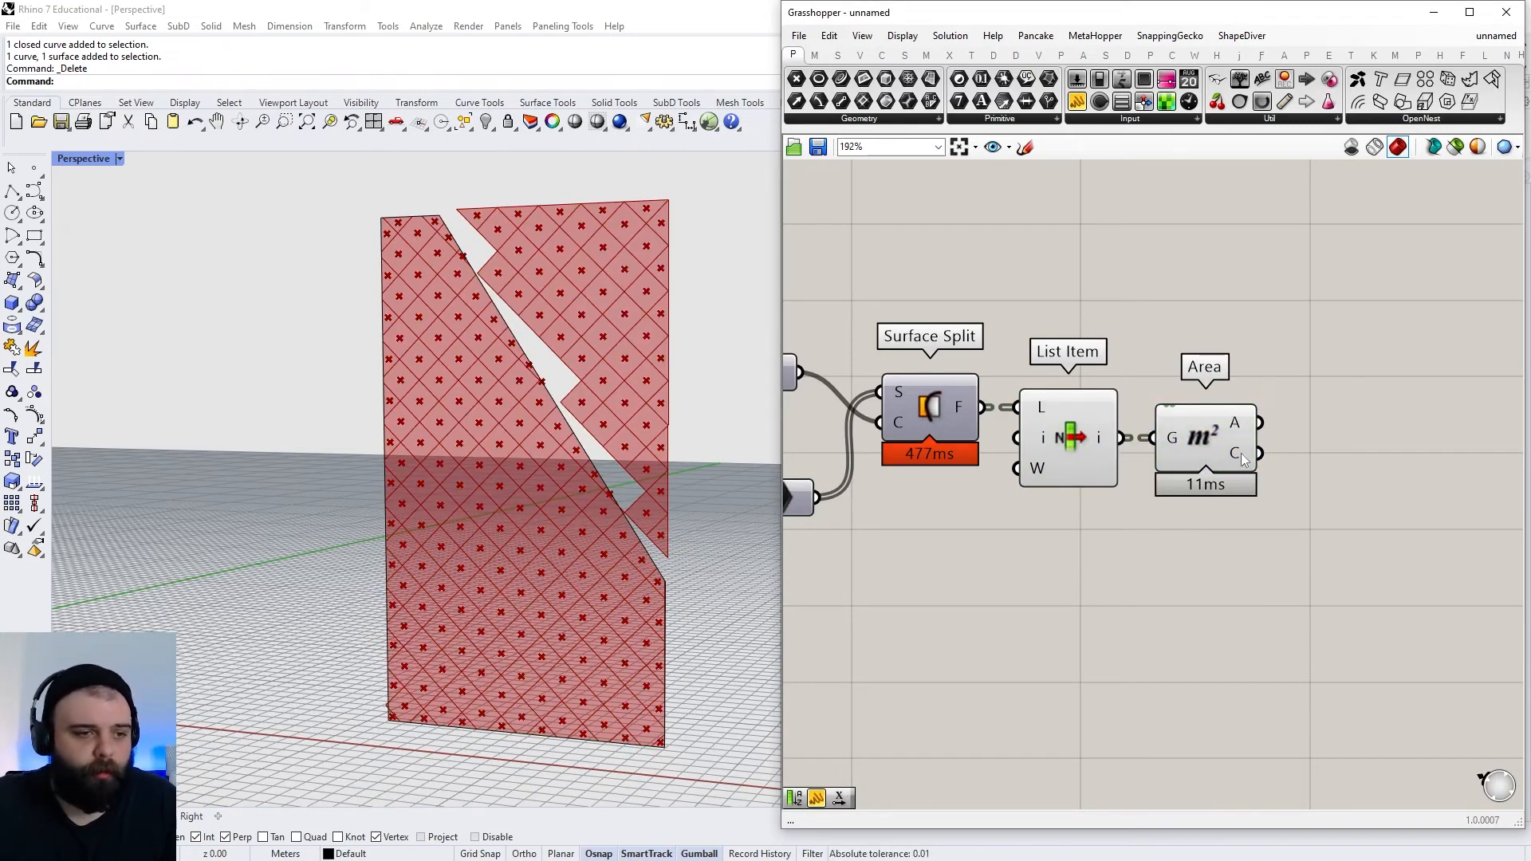
Inspect the panel centroids in the viewport and move List Item and Area slightly lower than Surface Split
{"action": "scroll", "coordinate": [536, 385], "scroll_direction": "up", "scroll_amount": 5}
{"action": "scroll", "coordinate": [445, 421], "scroll_direction": "down", "scroll_amount": 5}
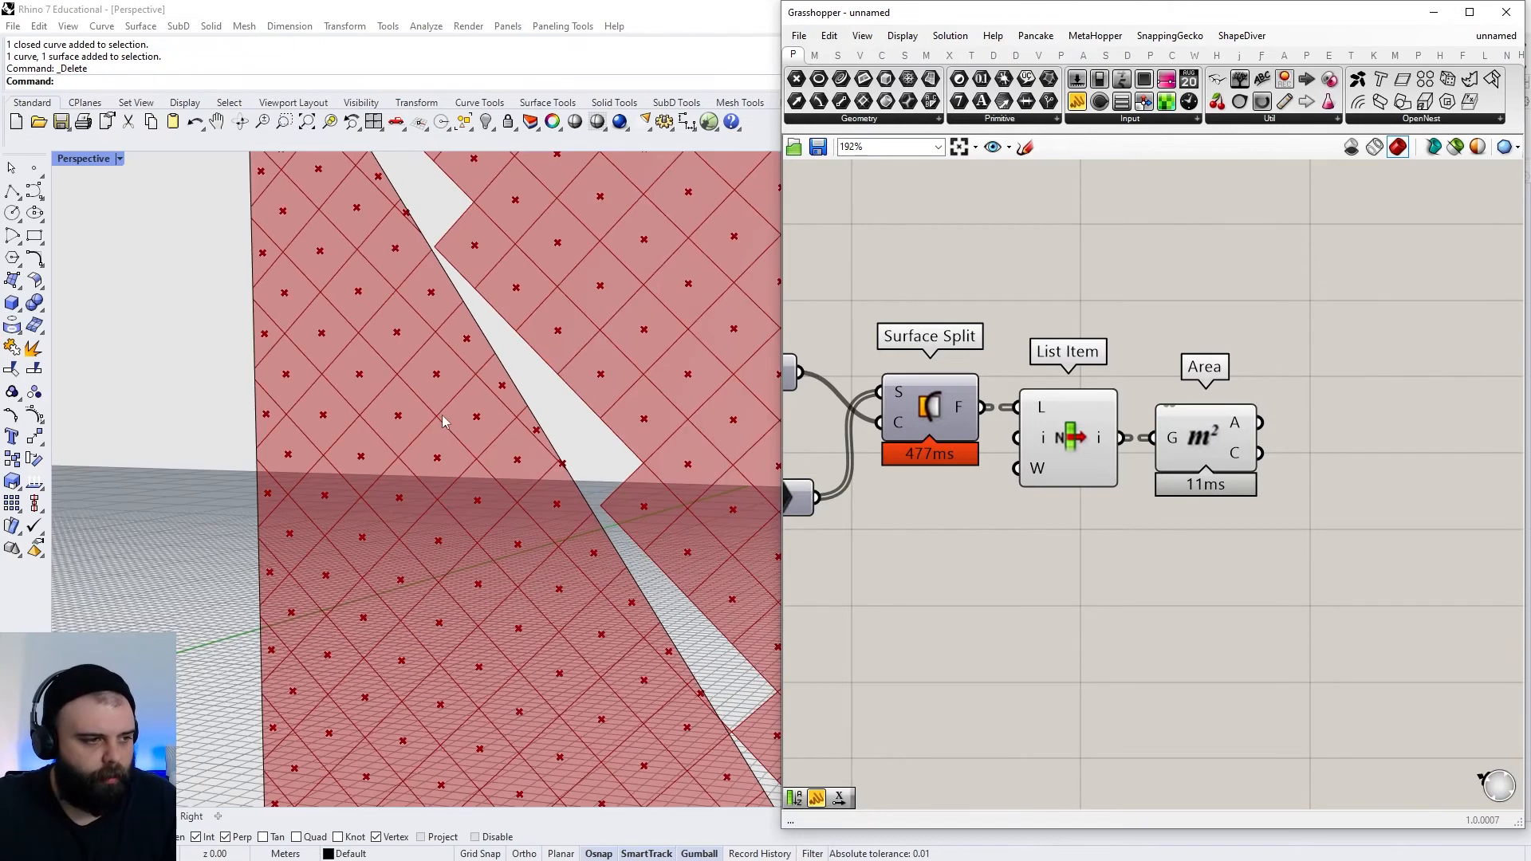
{"action": "scroll", "coordinate": [482, 410], "scroll_direction": "up", "scroll_amount": 2}
{"action": "left_click_drag", "start_coordinate": [1278, 561], "coordinate": [1051, 431]}
{"action": "scroll", "coordinate": [1052, 431], "scroll_direction": "up", "scroll_amount": 1}
{"action": "left_click_drag", "start_coordinate": [1051, 431], "coordinate": [1050, 479]}
{"action": "left_click", "coordinate": [1105, 371]}
{"action": "scroll", "coordinate": [1108, 507], "scroll_direction": "down", "scroll_amount": 2}
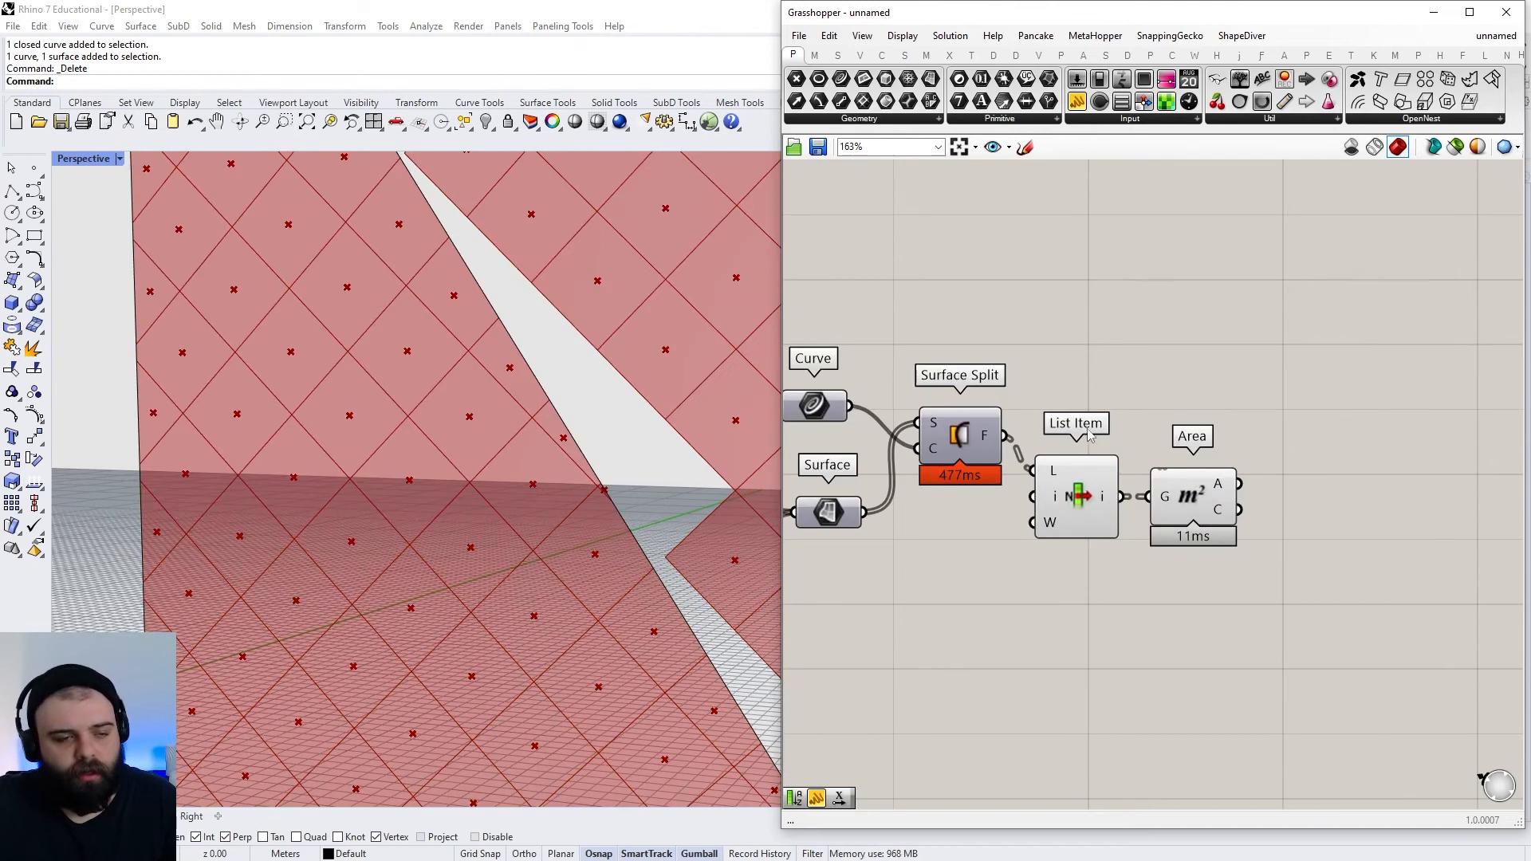
Highlight the facade border curve in Rhino and add a Point In Curve component above and beyond Area
{"action": "scroll", "coordinate": [481, 539], "scroll_direction": "down", "scroll_amount": 5}
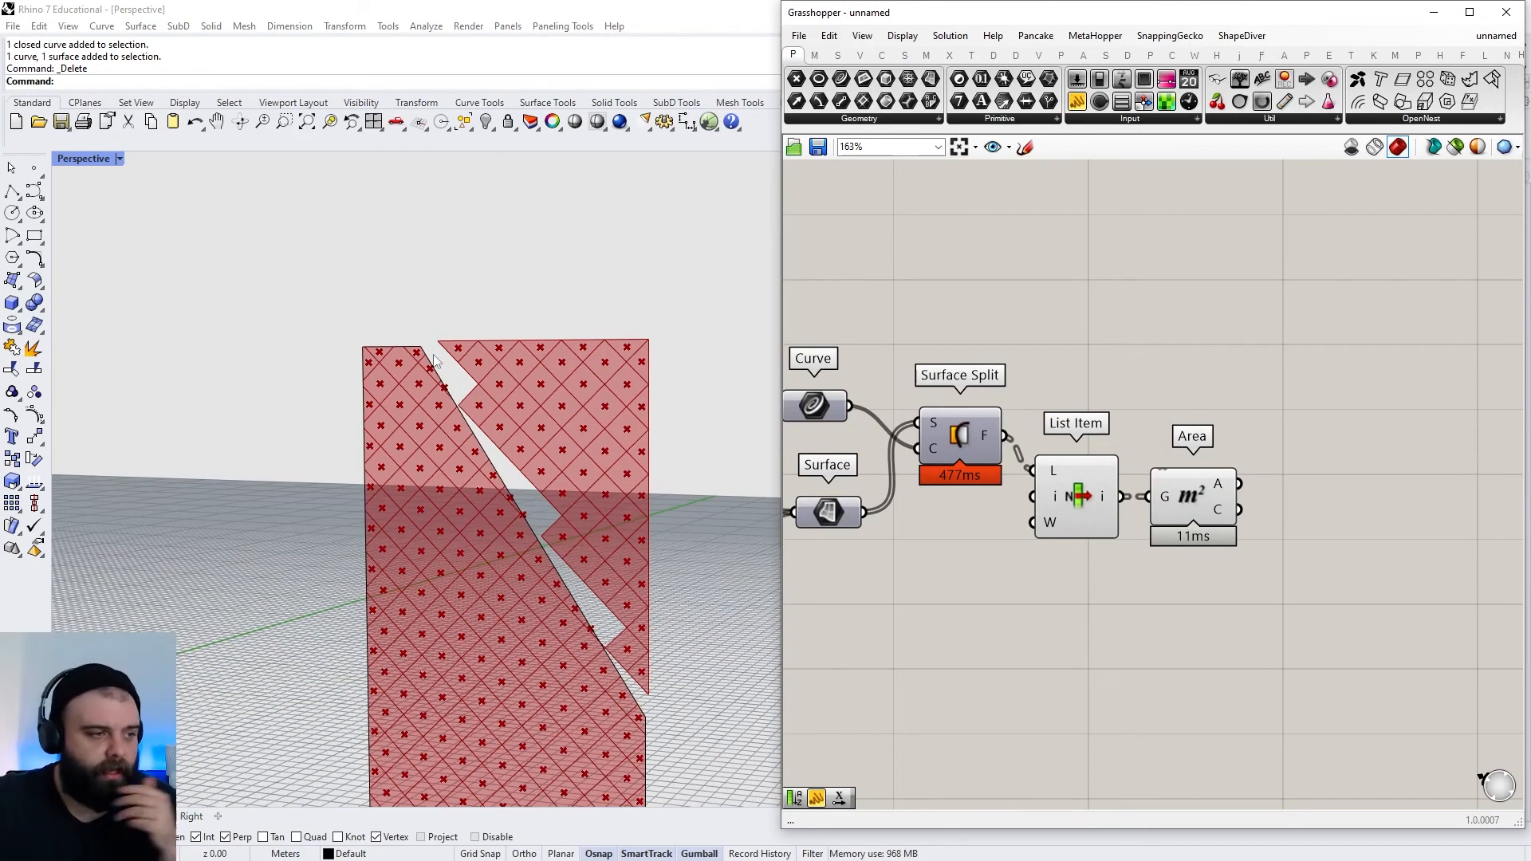
{"action": "left_click", "coordinate": [437, 360]}
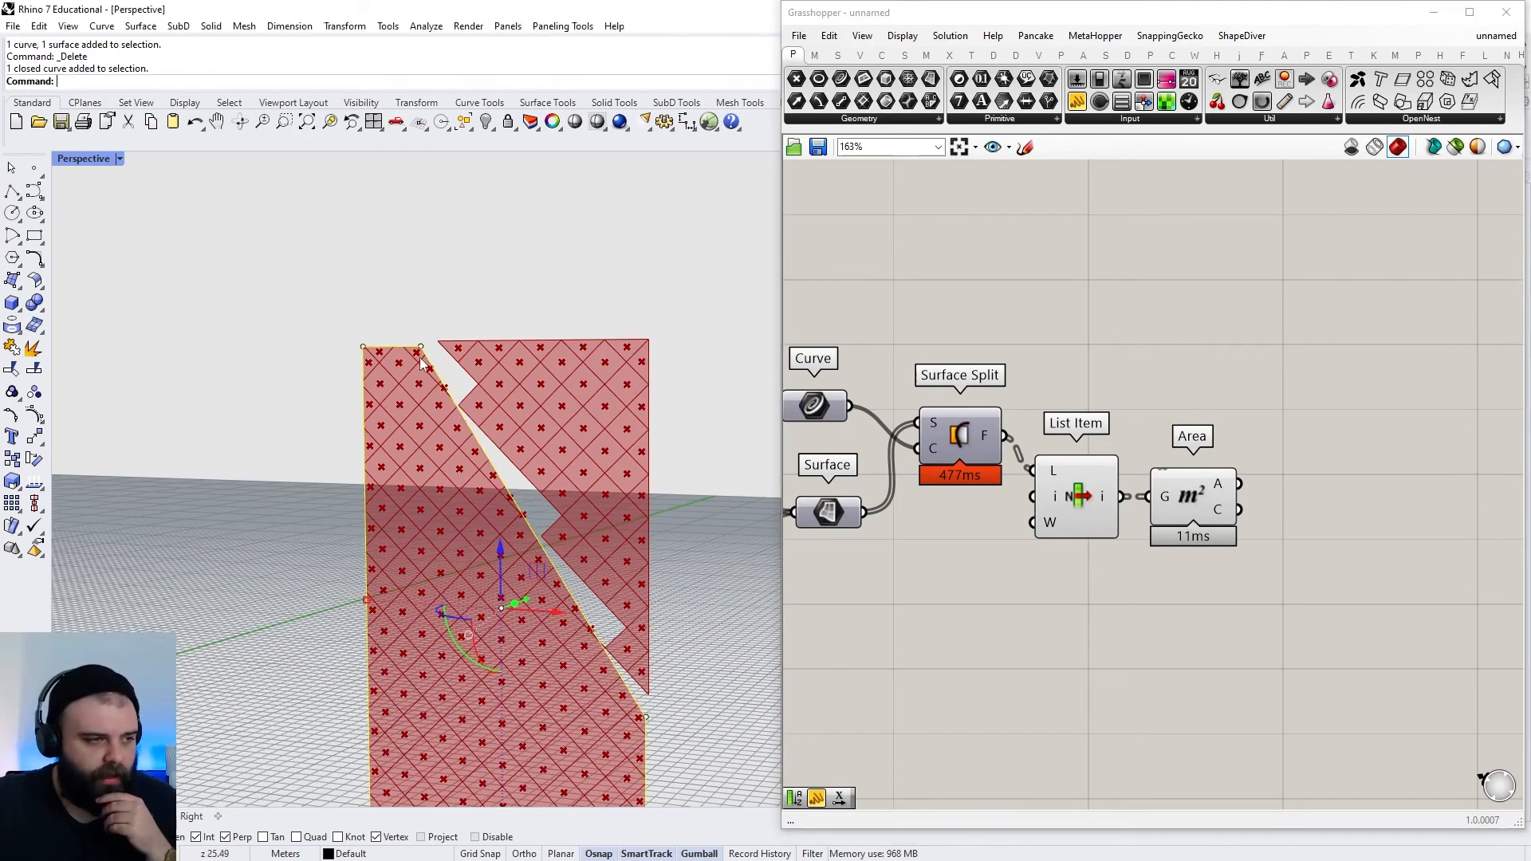
{"action": "double_click", "coordinate": [1201, 361]}
{"action": "type", "text": "POINT IN CURVE"}
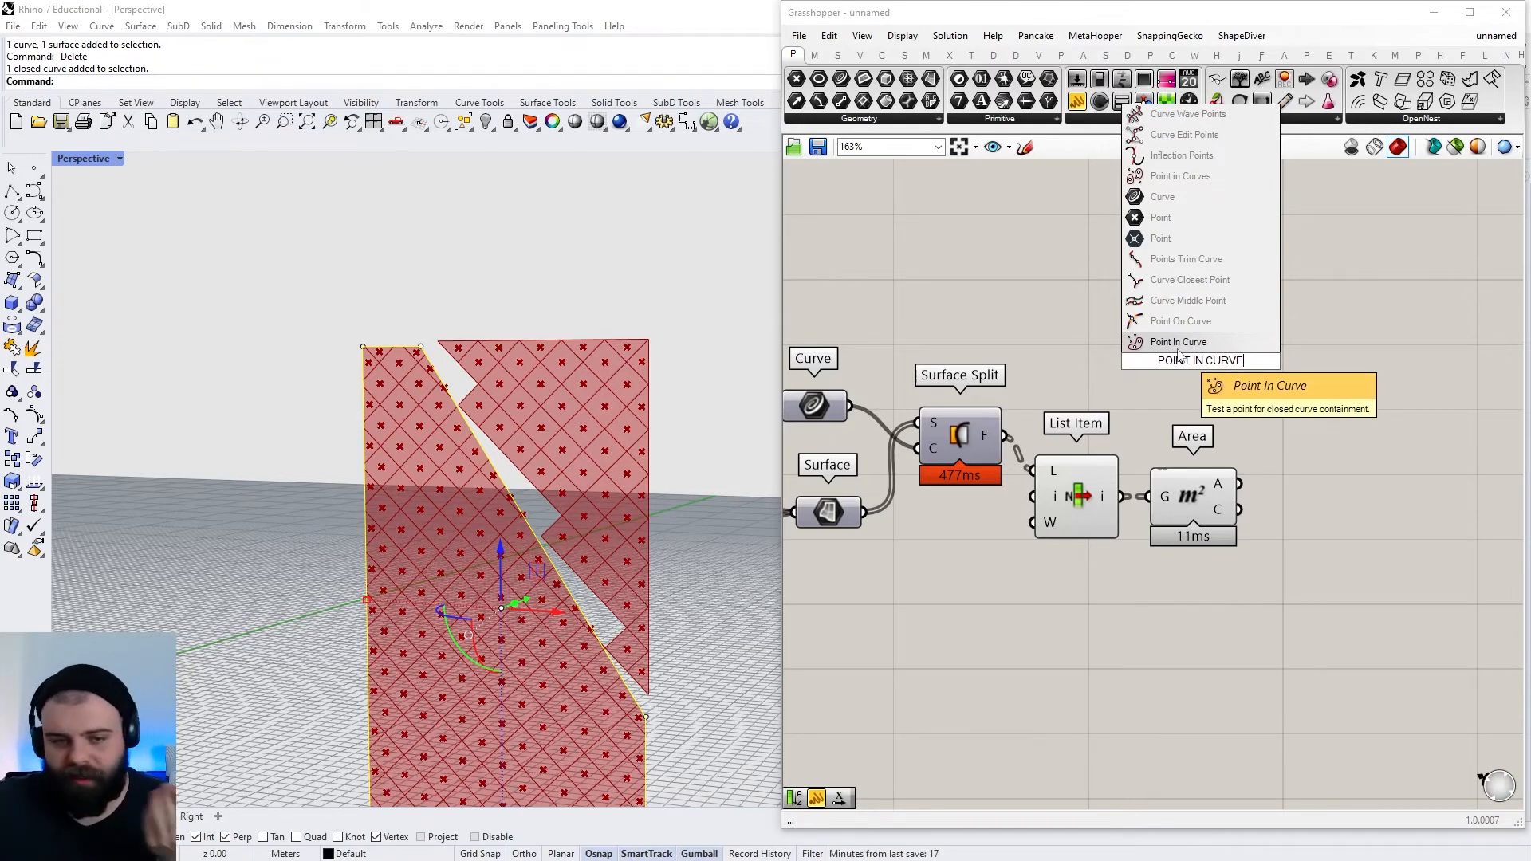
{"action": "left_click", "coordinate": [1178, 349]}
{"action": "left_click_drag", "start_coordinate": [1203, 358], "coordinate": [1305, 393]}
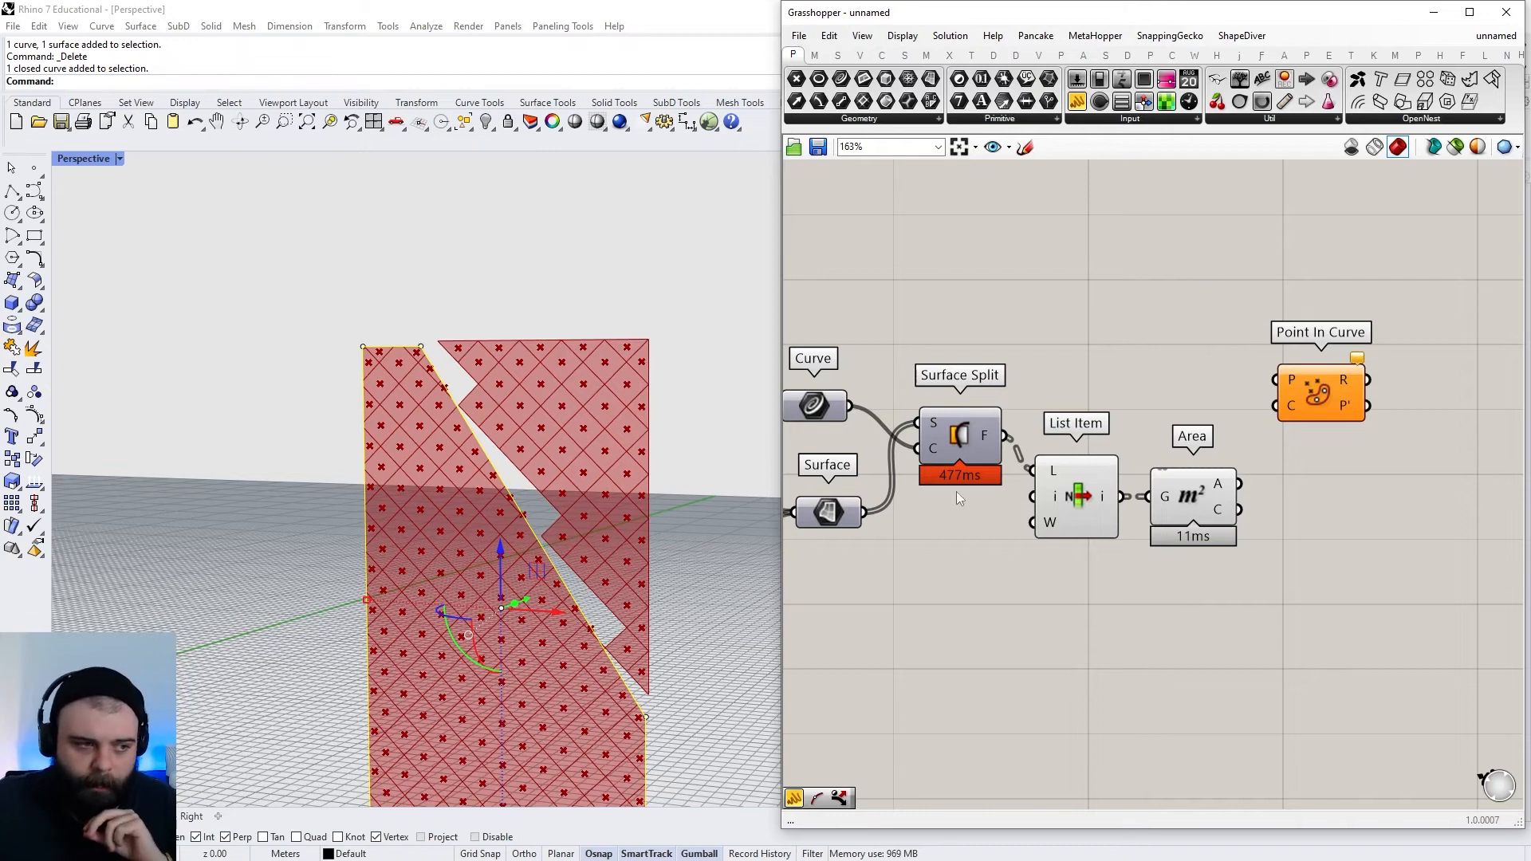
Connect Area's centroid output to the P input of Point In Curve and move that component higher
{"action": "left_click", "coordinate": [1220, 518]}
{"action": "scroll", "coordinate": [1223, 526], "scroll_direction": "up", "scroll_amount": 2}
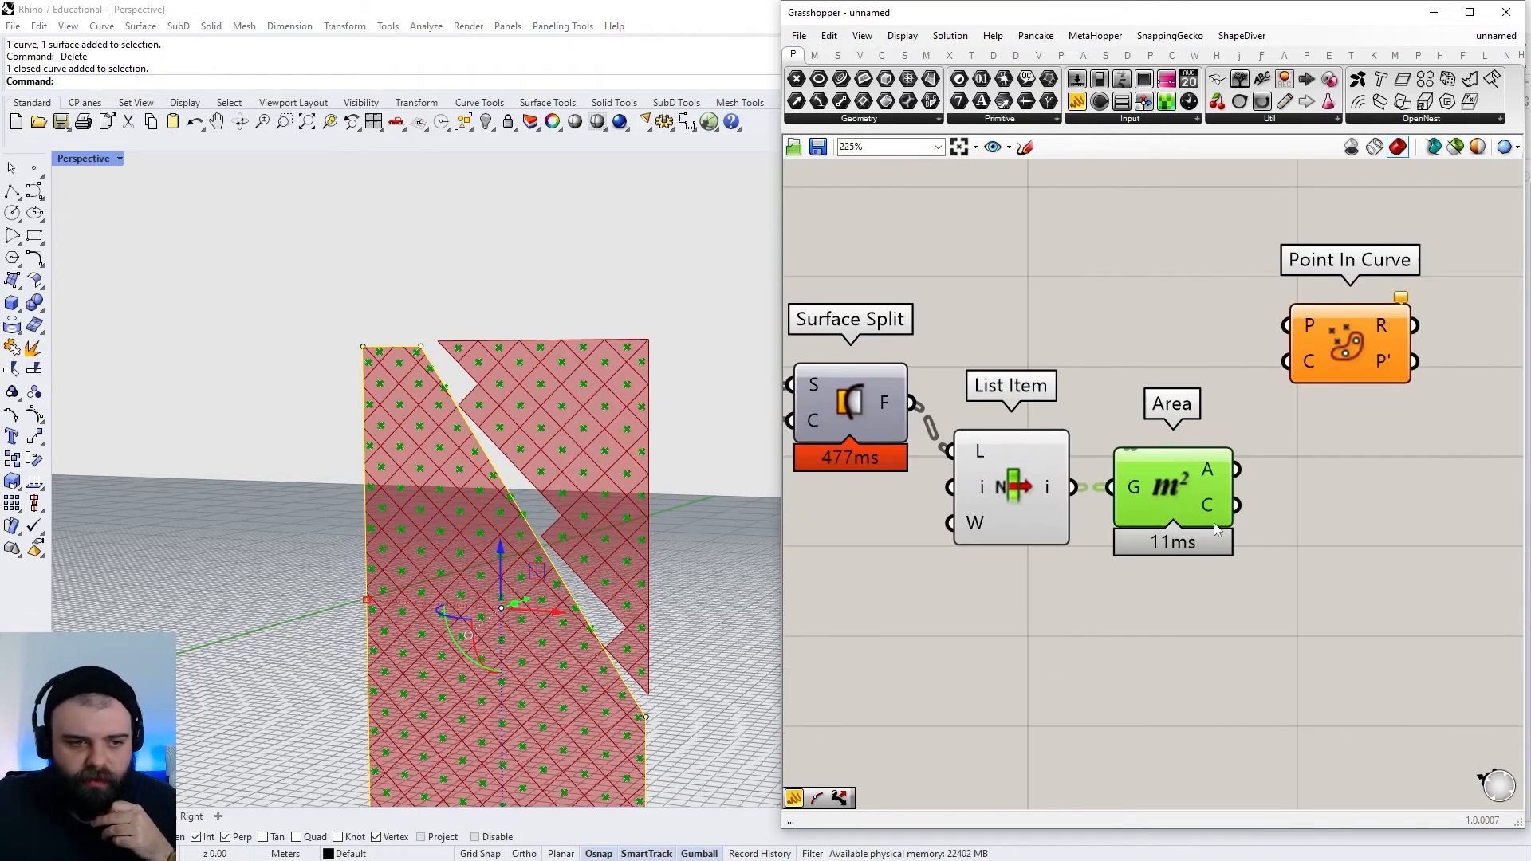
{"action": "scroll", "coordinate": [1215, 506], "scroll_direction": "down", "scroll_amount": 2}
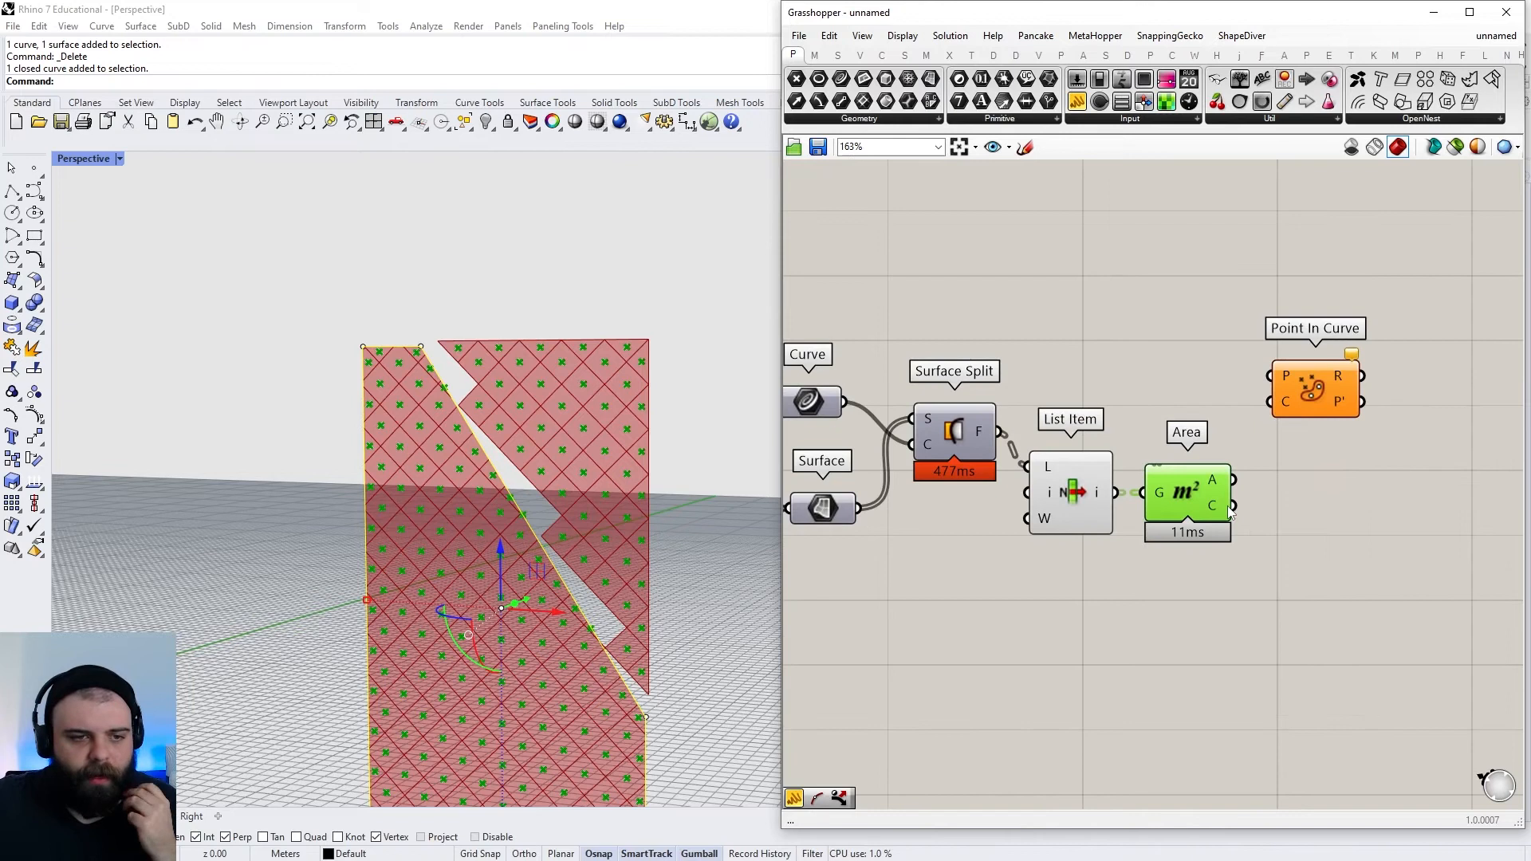
{"action": "left_click_drag", "start_coordinate": [1227, 506], "coordinate": [1278, 379]}
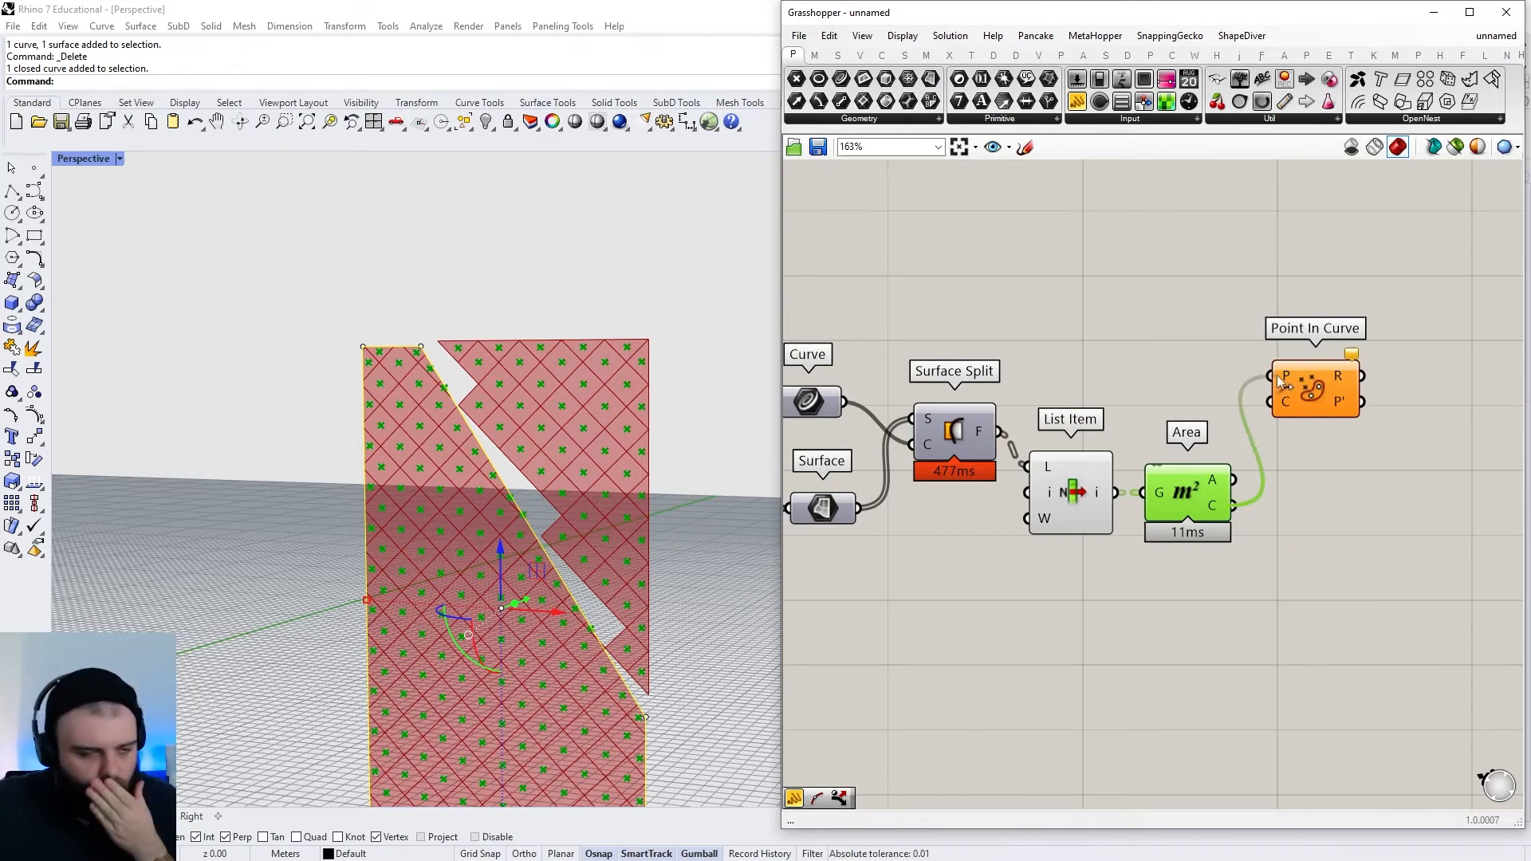
{"action": "left_click_drag", "start_coordinate": [1289, 375], "coordinate": [1269, 315]}
{"action": "left_click", "coordinate": [1050, 295]}
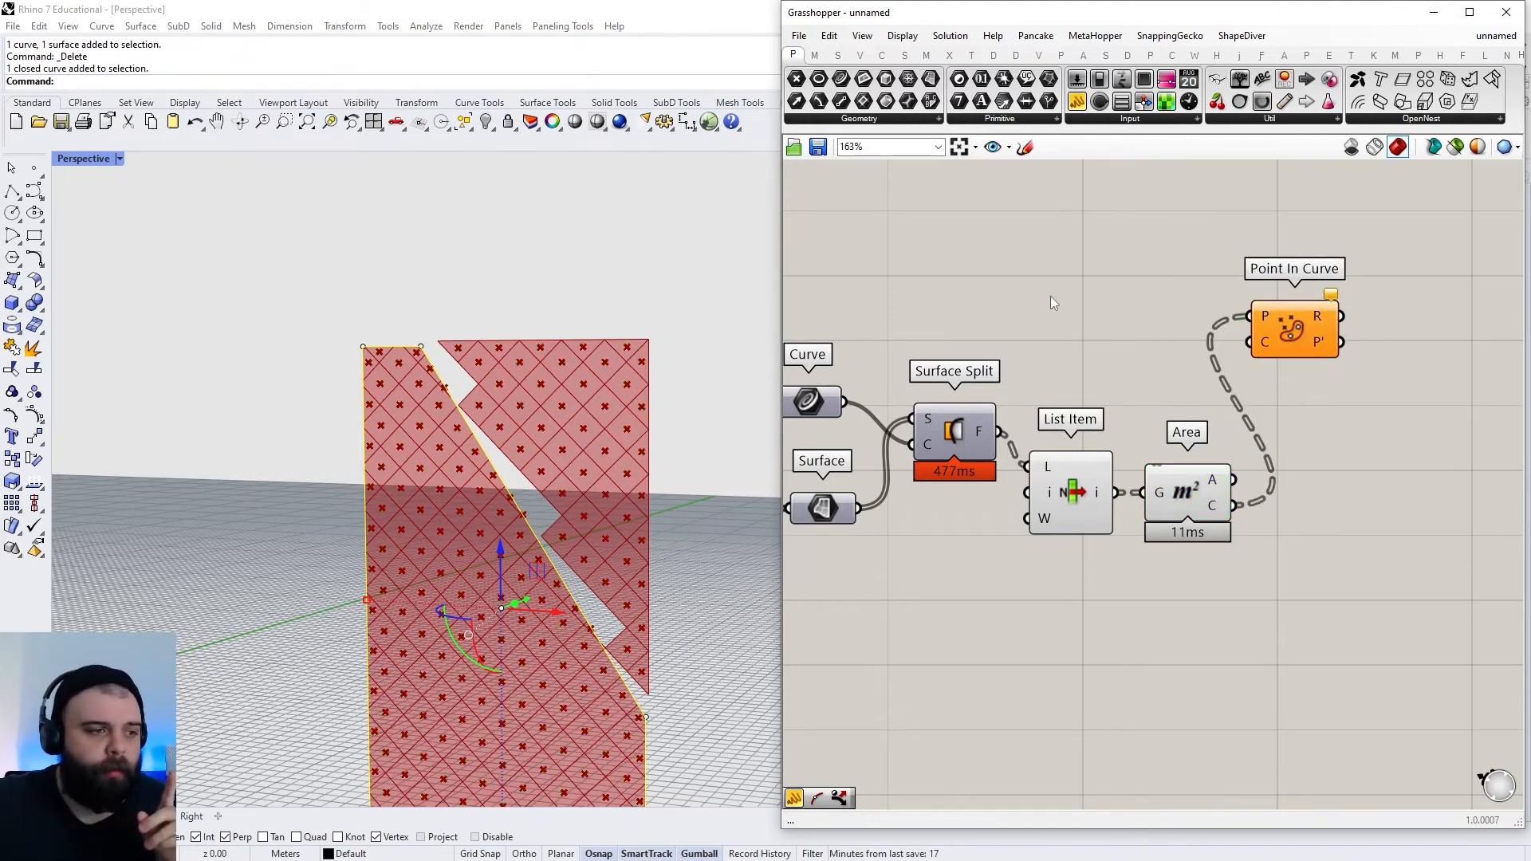
Raise the Curve parameter above Surface Split and connect it to the C input of Point In Curve
{"action": "scroll", "coordinate": [1197, 386], "scroll_direction": "down", "scroll_amount": 2}
{"action": "right_click_drag", "start_coordinate": [1197, 386], "coordinate": [1240, 385]}
{"action": "left_click", "coordinate": [908, 396]}
{"action": "left_click_drag", "start_coordinate": [908, 396], "coordinate": [913, 322]}
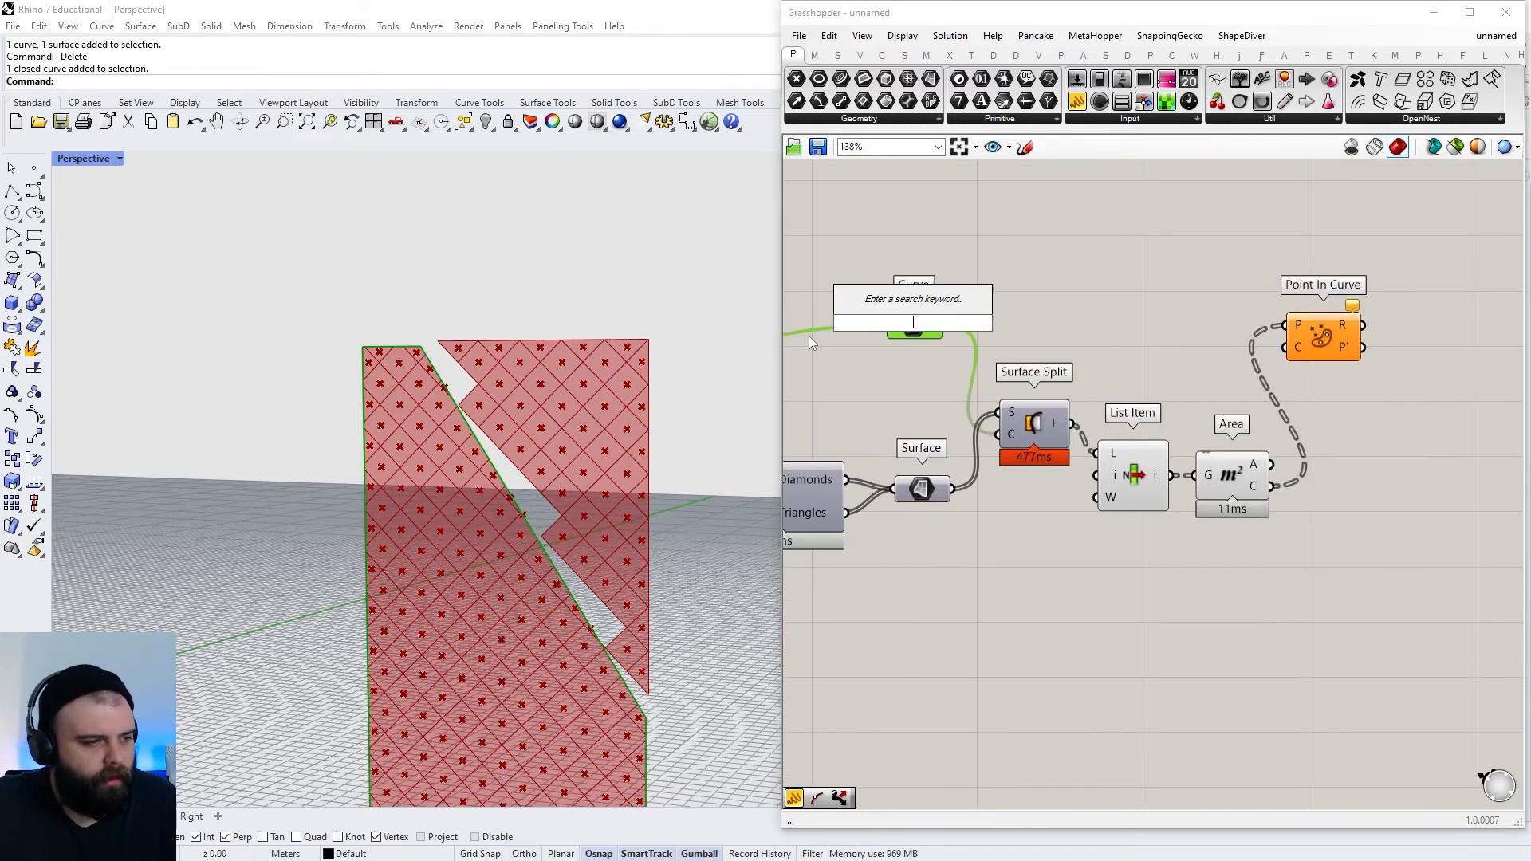
{"action": "scroll", "coordinate": [516, 321], "scroll_direction": "down", "scroll_amount": 5}
{"action": "key", "text": "Escape"}
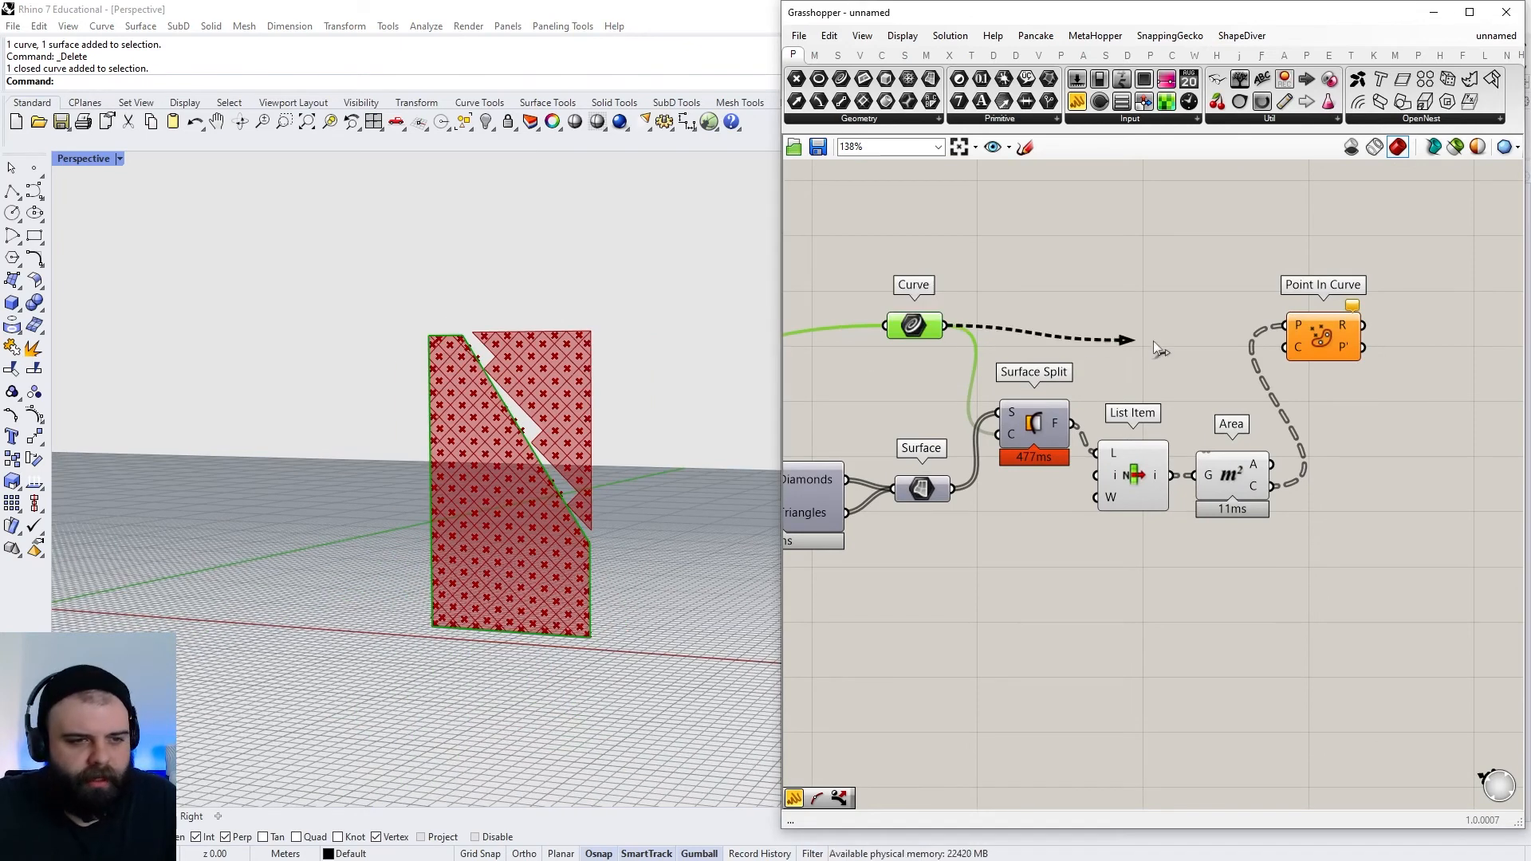
{"action": "left_click_drag", "start_coordinate": [1314, 344], "coordinate": [1327, 322]}
{"action": "left_click_drag", "start_coordinate": [945, 326], "coordinate": [1312, 323]}
Flatten the item output of List Item
{"action": "scroll", "coordinate": [1064, 421], "scroll_direction": "up", "scroll_amount": 2}
{"action": "scroll", "coordinate": [1117, 485], "scroll_direction": "up", "scroll_amount": 1}
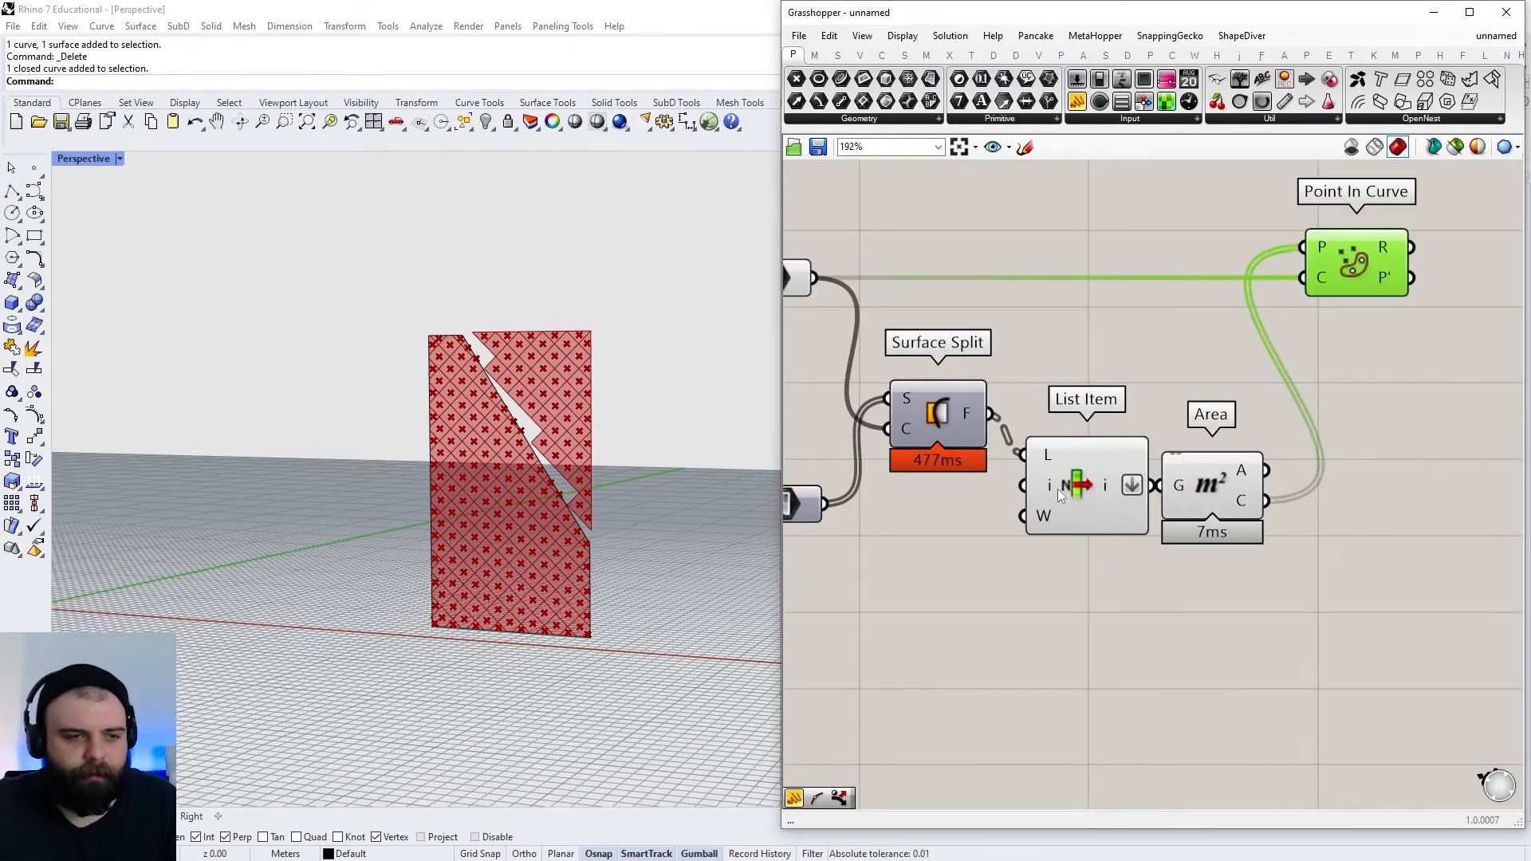
{"action": "right_click", "coordinate": [1102, 484]}
{"action": "left_click", "coordinate": [997, 509]}
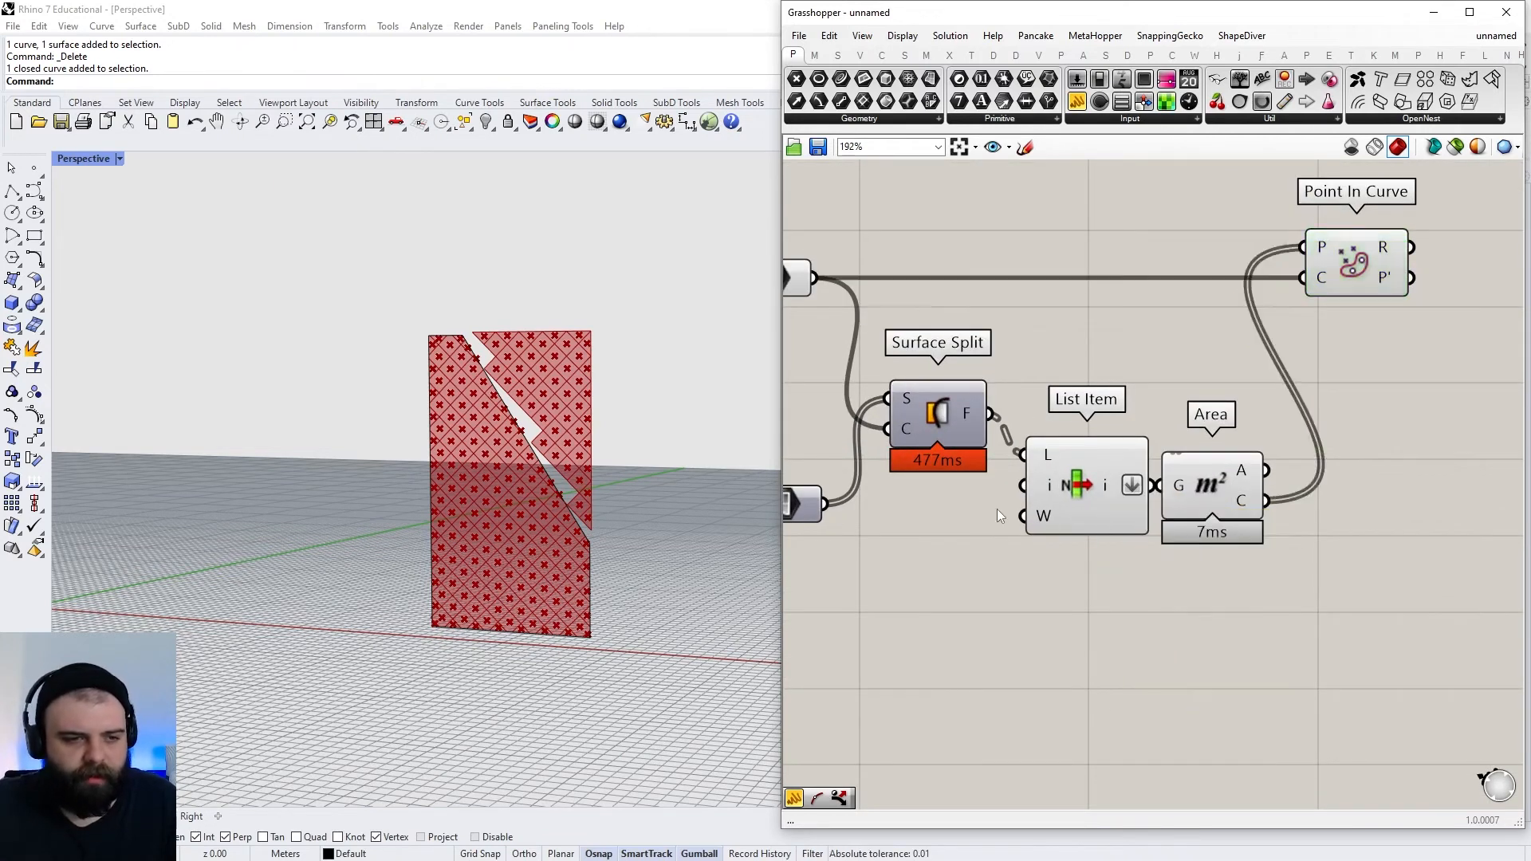
Add a panel beyond Point In Curve, connect the R output to it, and look through the listed containment values
{"action": "scroll", "coordinate": [997, 505], "scroll_direction": "down", "scroll_amount": 3}
{"action": "scroll", "coordinate": [1212, 428], "scroll_direction": "up", "scroll_amount": 1}
{"action": "left_click_drag", "start_coordinate": [1211, 360], "coordinate": [1231, 372]}
{"action": "left_click_drag", "start_coordinate": [1076, 101], "coordinate": [1413, 342]}
{"action": "left_click_drag", "start_coordinate": [1274, 345], "coordinate": [1320, 334]}
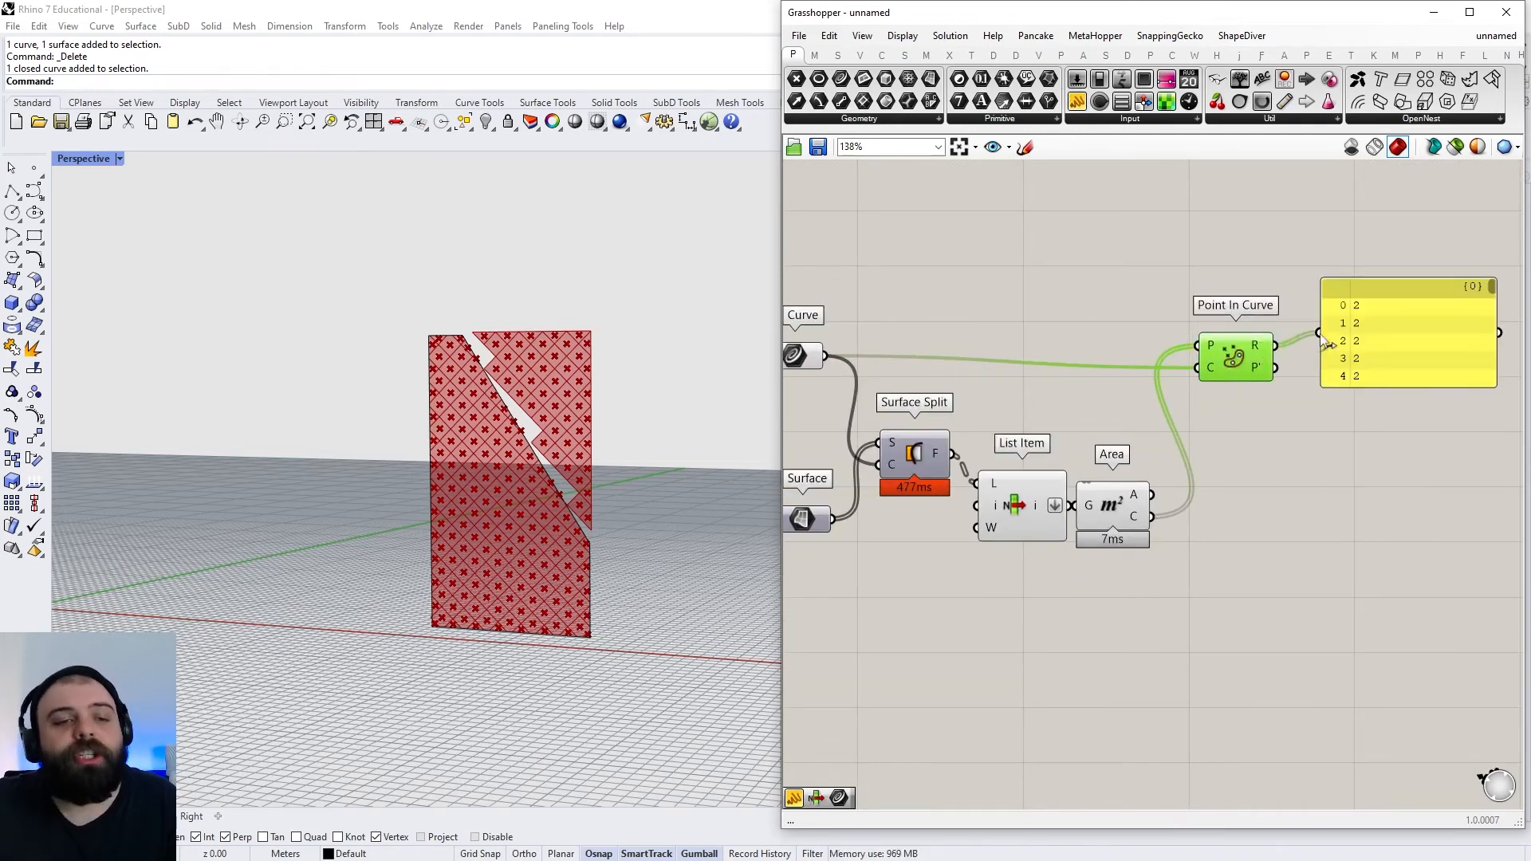
{"action": "scroll", "coordinate": [1455, 316], "scroll_direction": "up", "scroll_amount": 3}
{"action": "scroll", "coordinate": [1104, 331], "scroll_direction": "down", "scroll_amount": 2}
{"action": "scroll", "coordinate": [1274, 295], "scroll_direction": "up", "scroll_amount": 1}
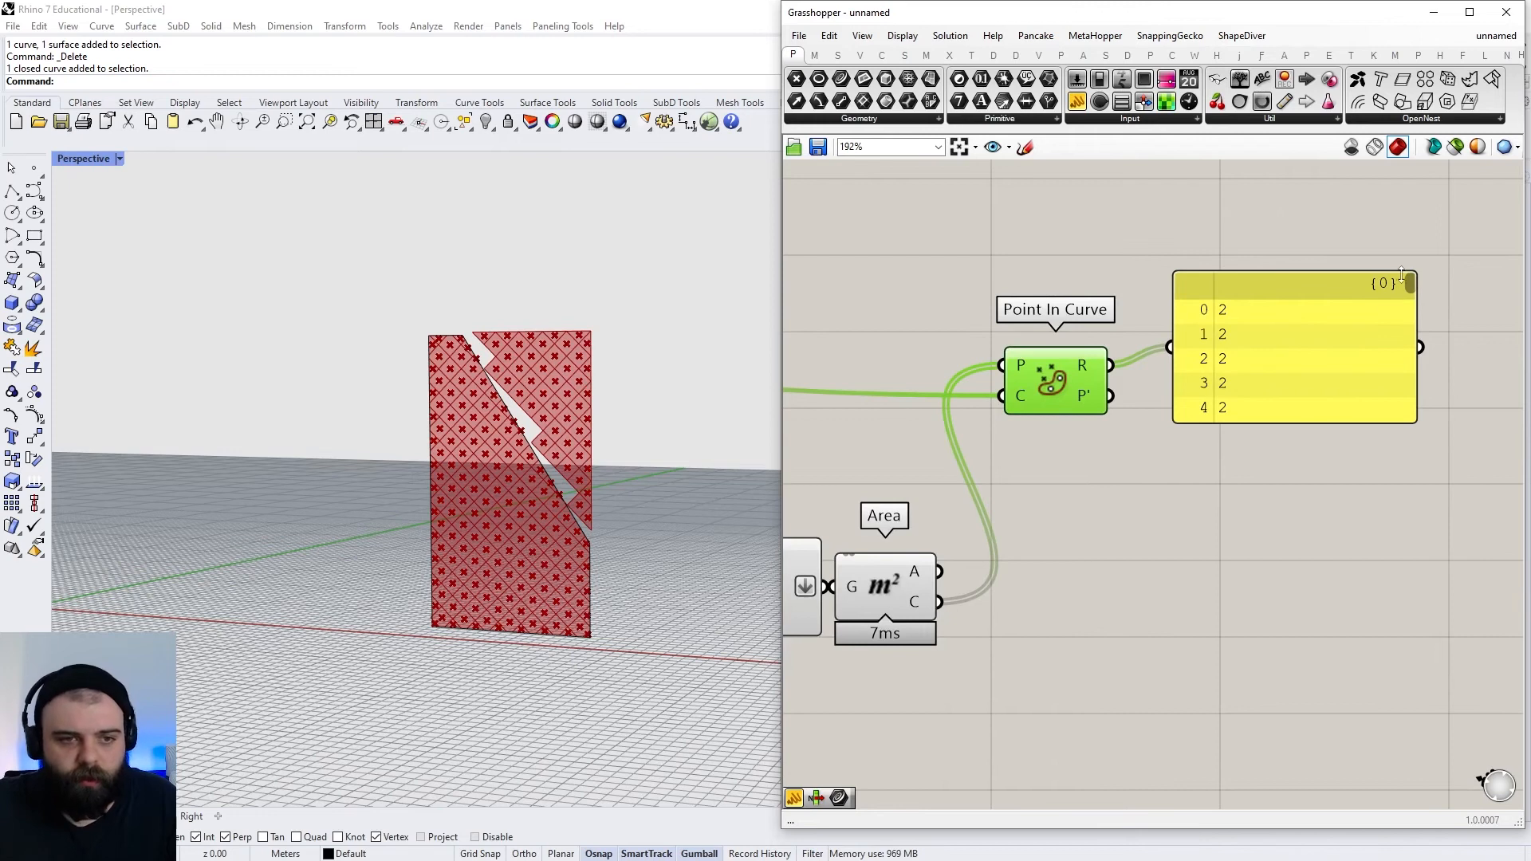
{"action": "left_click_drag", "start_coordinate": [1416, 285], "coordinate": [1419, 316]}
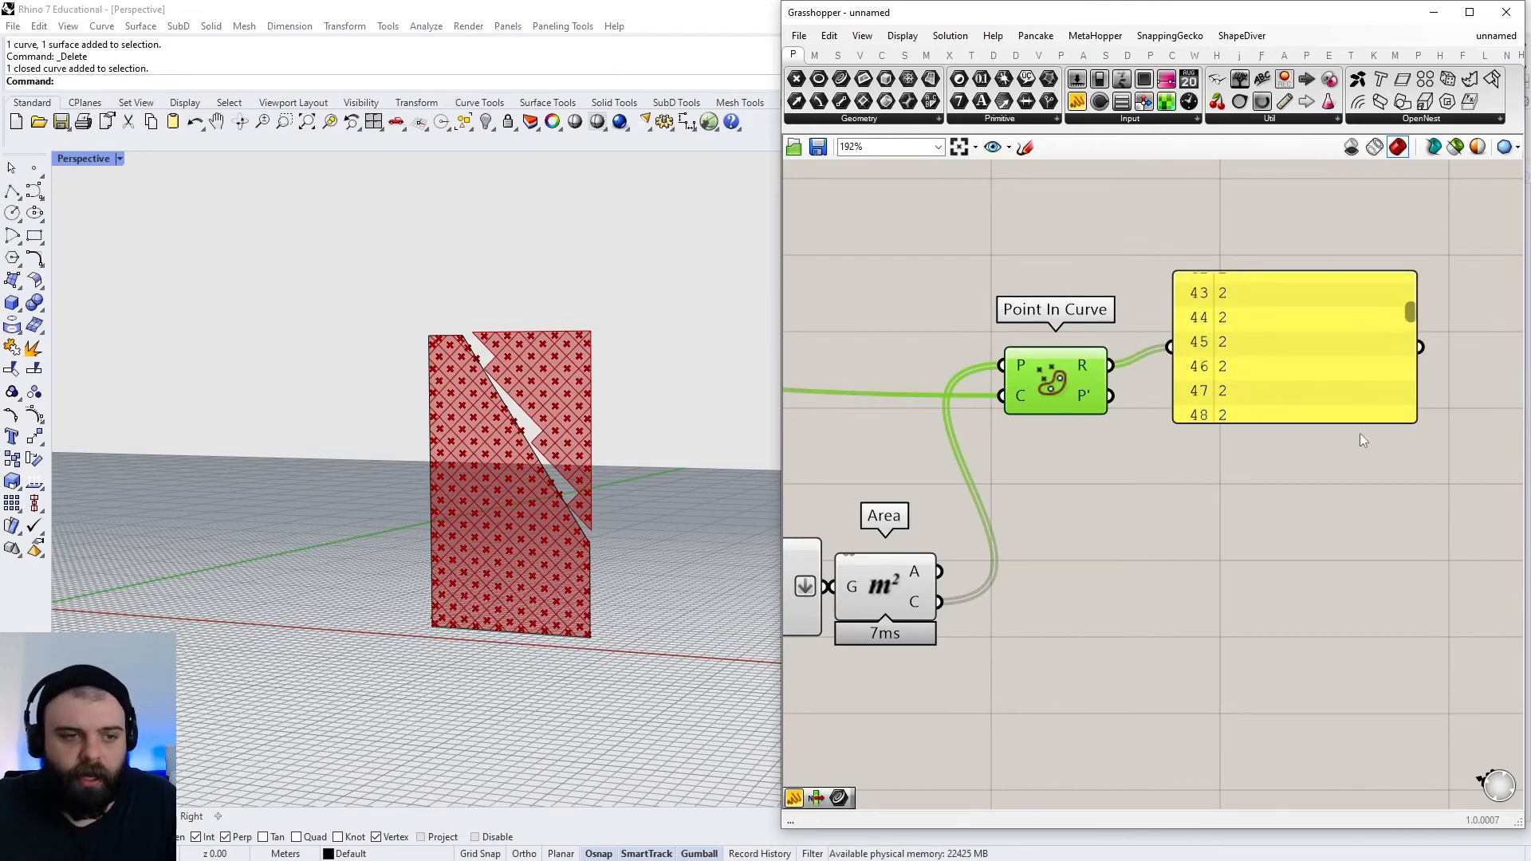
Add a Dispatch component just below the panel showing the Point In Curve results
{"action": "double_click", "coordinate": [1235, 488]}
{"action": "type", "text": "DISPAT"}
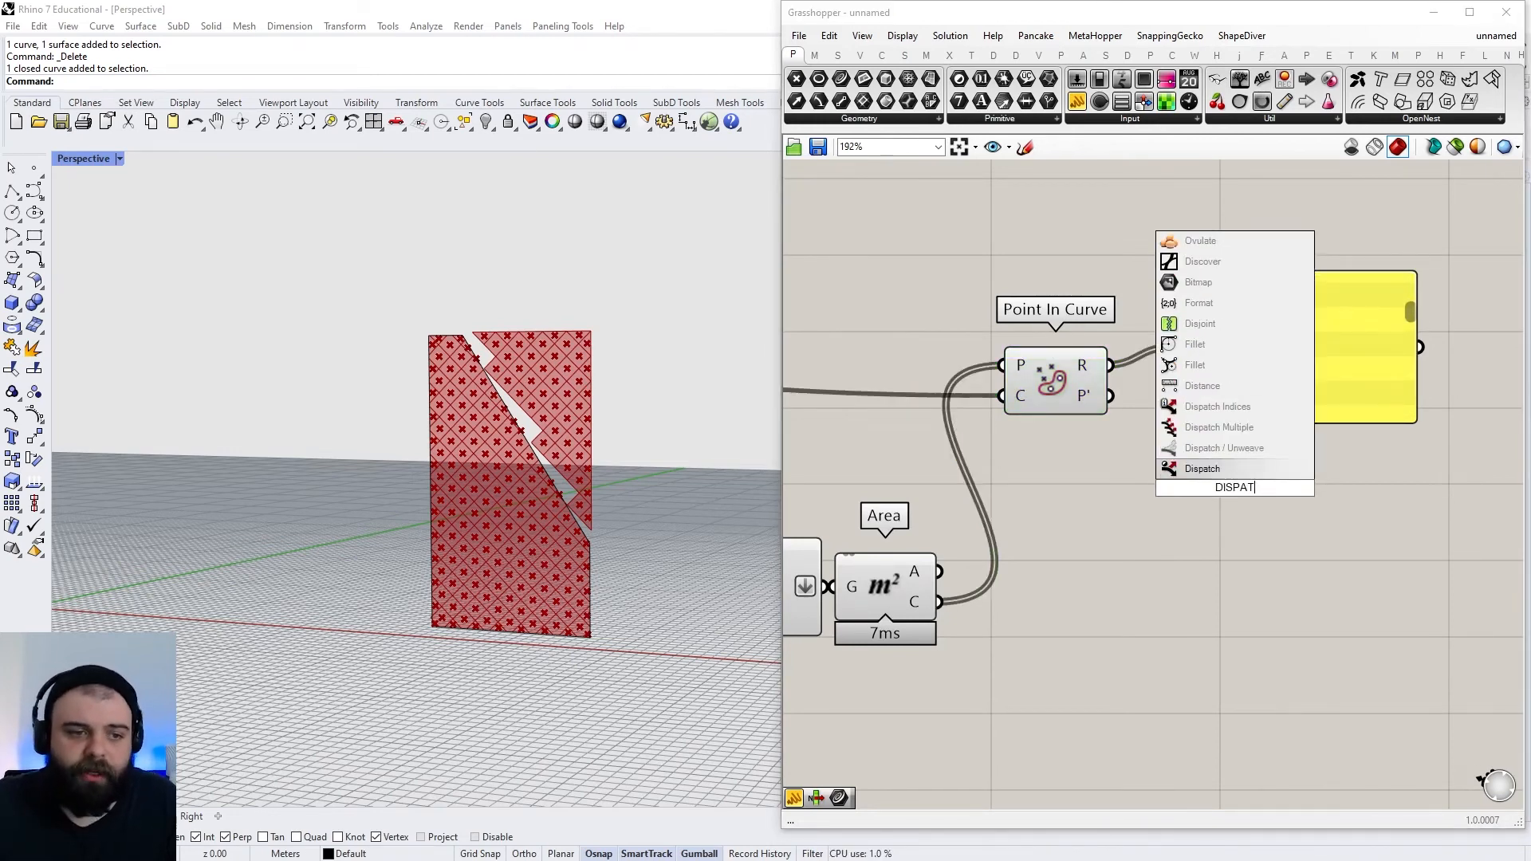
{"action": "key", "text": "Return"}
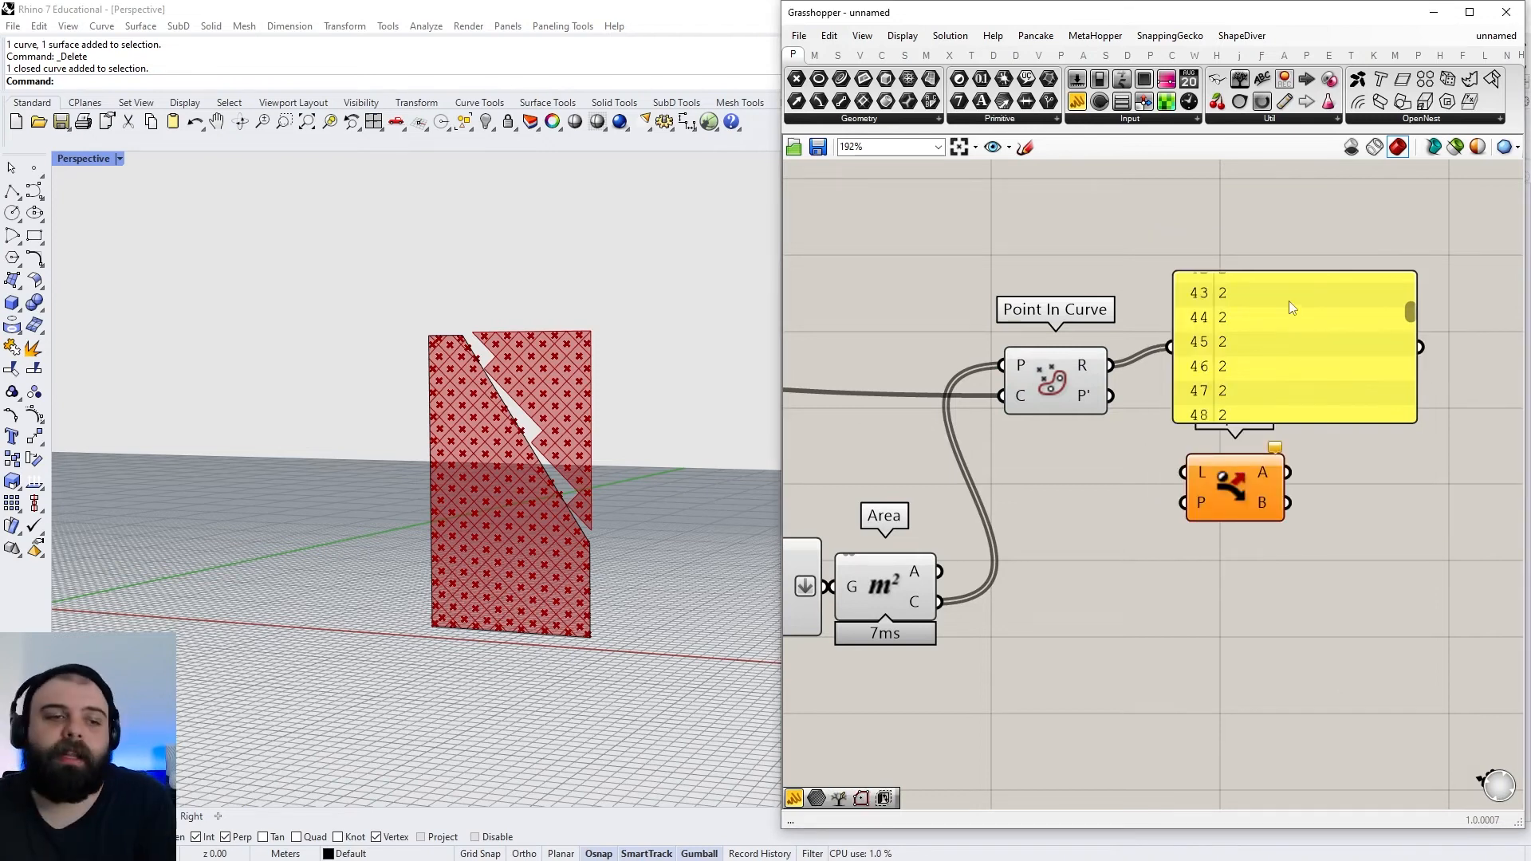
{"action": "scroll", "coordinate": [1360, 415], "scroll_direction": "down", "scroll_amount": 2}
{"action": "left_click", "coordinate": [1281, 356]}
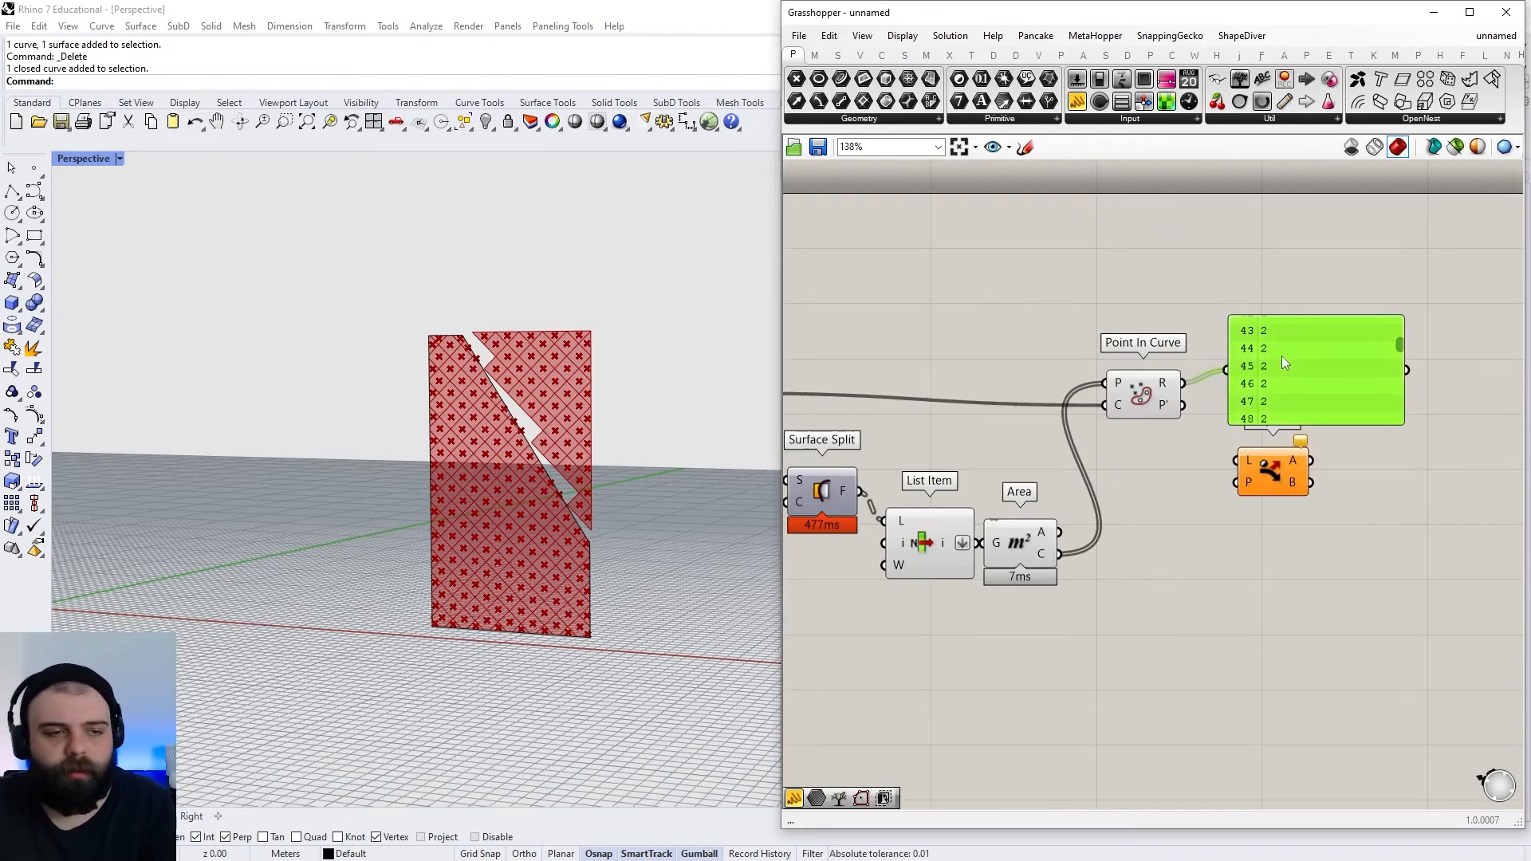
Delete the results panel, then connect List Item's output to Dispatch's L input and Point In Curve's R output to its P input
{"action": "scroll", "coordinate": [1280, 355], "scroll_direction": "down", "scroll_amount": 2}
{"action": "scroll", "coordinate": [1135, 370], "scroll_direction": "up", "scroll_amount": 2}
{"action": "key", "text": "Delete"}
{"action": "left_click", "coordinate": [988, 538]}
{"action": "left_click_drag", "start_coordinate": [988, 537], "coordinate": [1343, 445]}
{"action": "left_click", "coordinate": [1030, 469]}
{"action": "scroll", "coordinate": [1030, 468], "scroll_direction": "up", "scroll_amount": 1}
{"action": "left_click_drag", "start_coordinate": [1280, 356], "coordinate": [1298, 478]}
{"action": "scroll", "coordinate": [1322, 467], "scroll_direction": "down", "scroll_amount": 2}
{"action": "scroll", "coordinate": [1343, 447], "scroll_direction": "up", "scroll_amount": 2}
Add a Surface parameter after Dispatch and connect Dispatch's A output to it
{"action": "double_click", "coordinate": [1343, 447]}
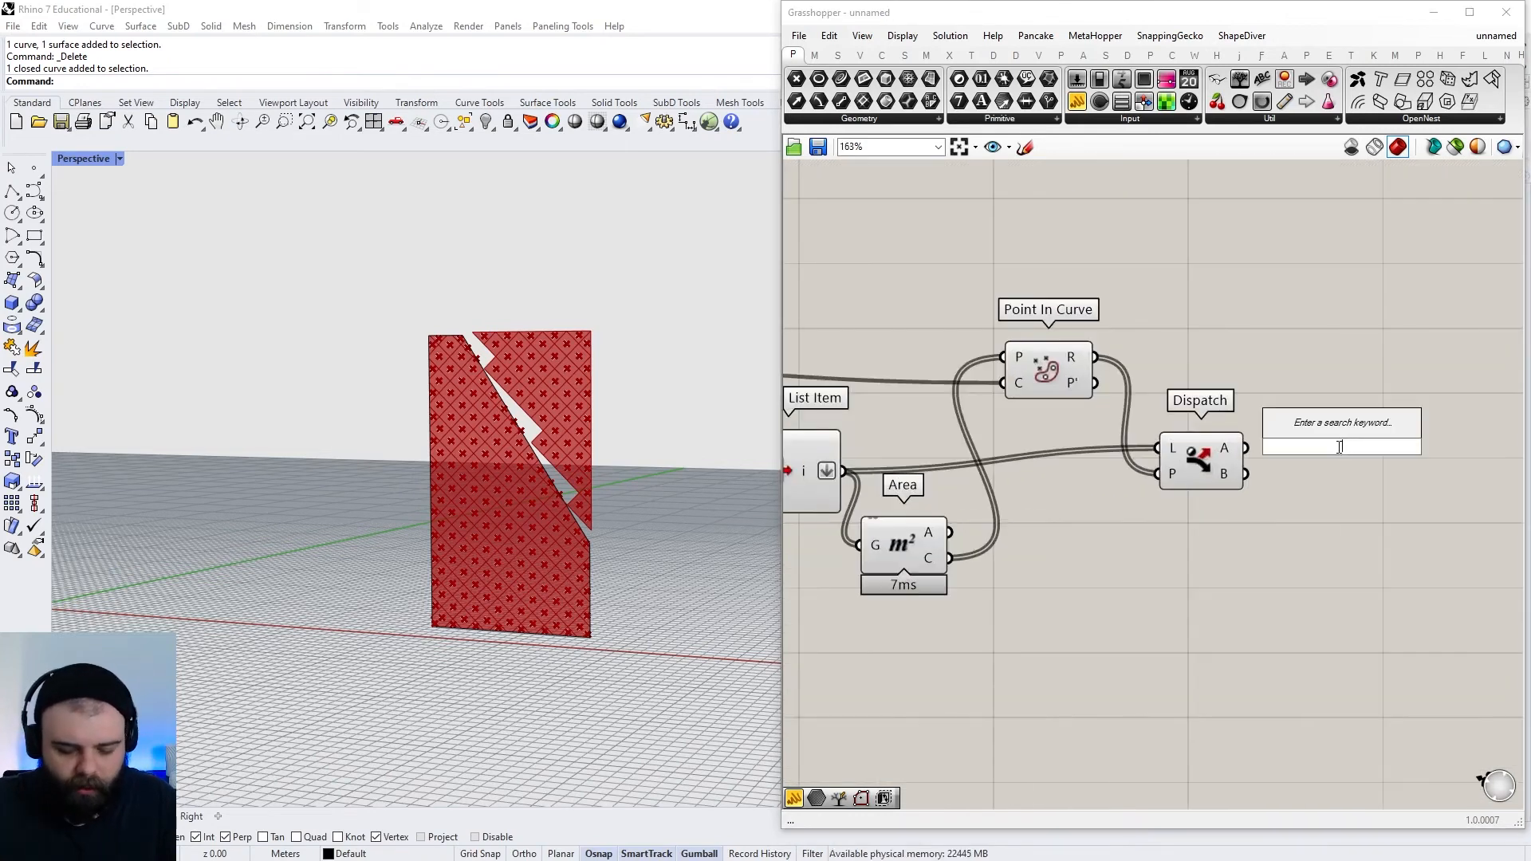
{"action": "type", "text": "SUR"}
{"action": "left_click", "coordinate": [1308, 407]}
{"action": "left_click_drag", "start_coordinate": [1245, 448], "coordinate": [1285, 405]}
{"action": "left_click_drag", "start_coordinate": [1319, 409], "coordinate": [1294, 448]}
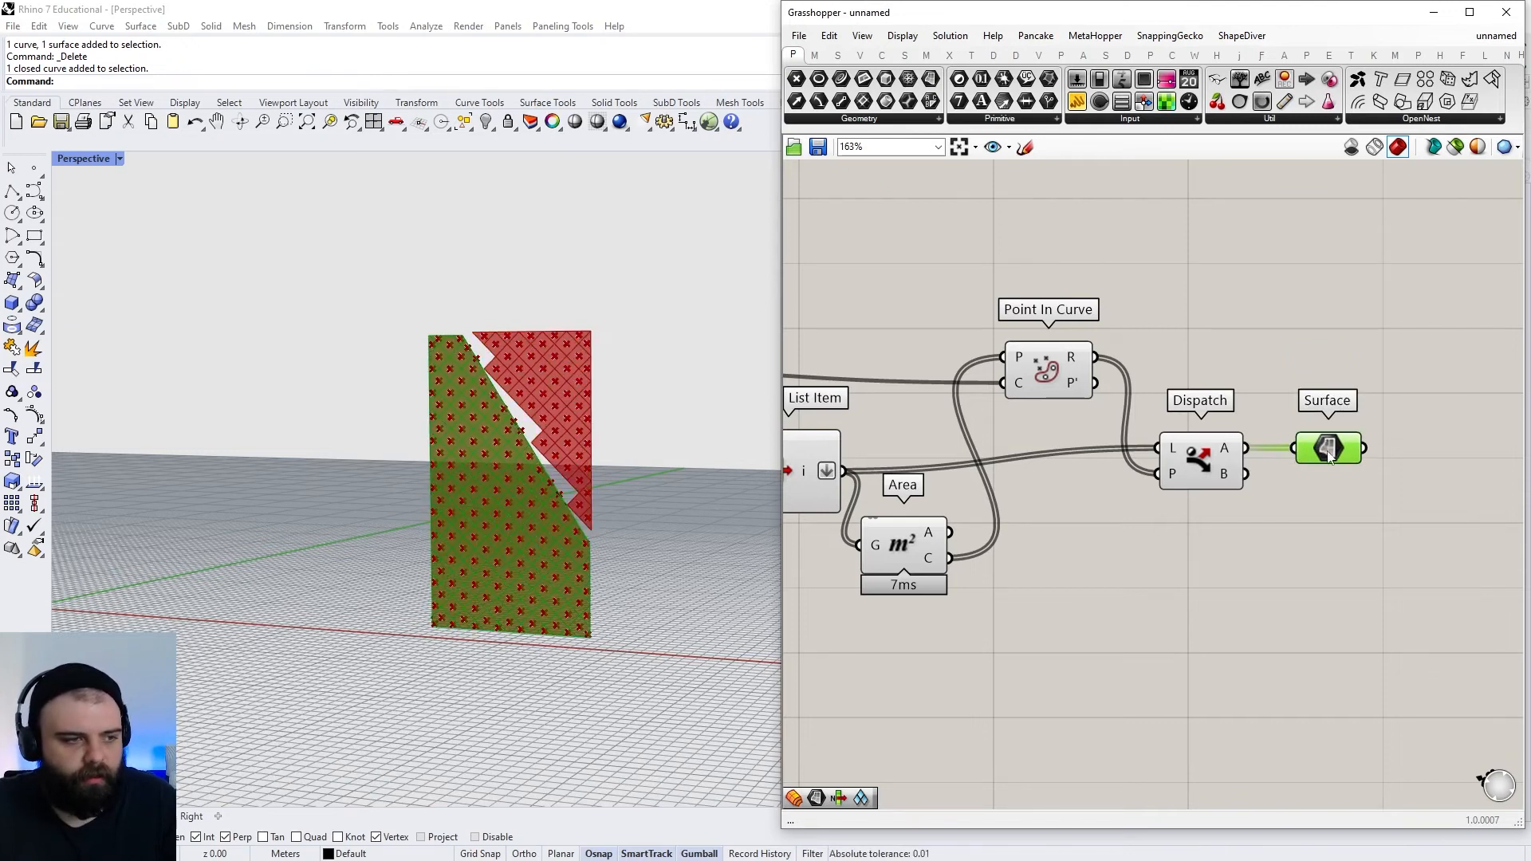
Hide the previews of List Item, Area, Point In Curve and Dispatch, and select the Curve parameter above Surface Split
{"action": "scroll", "coordinate": [1328, 453], "scroll_direction": "down", "scroll_amount": 4}
{"action": "left_click_drag", "start_coordinate": [1246, 571], "coordinate": [990, 366]}
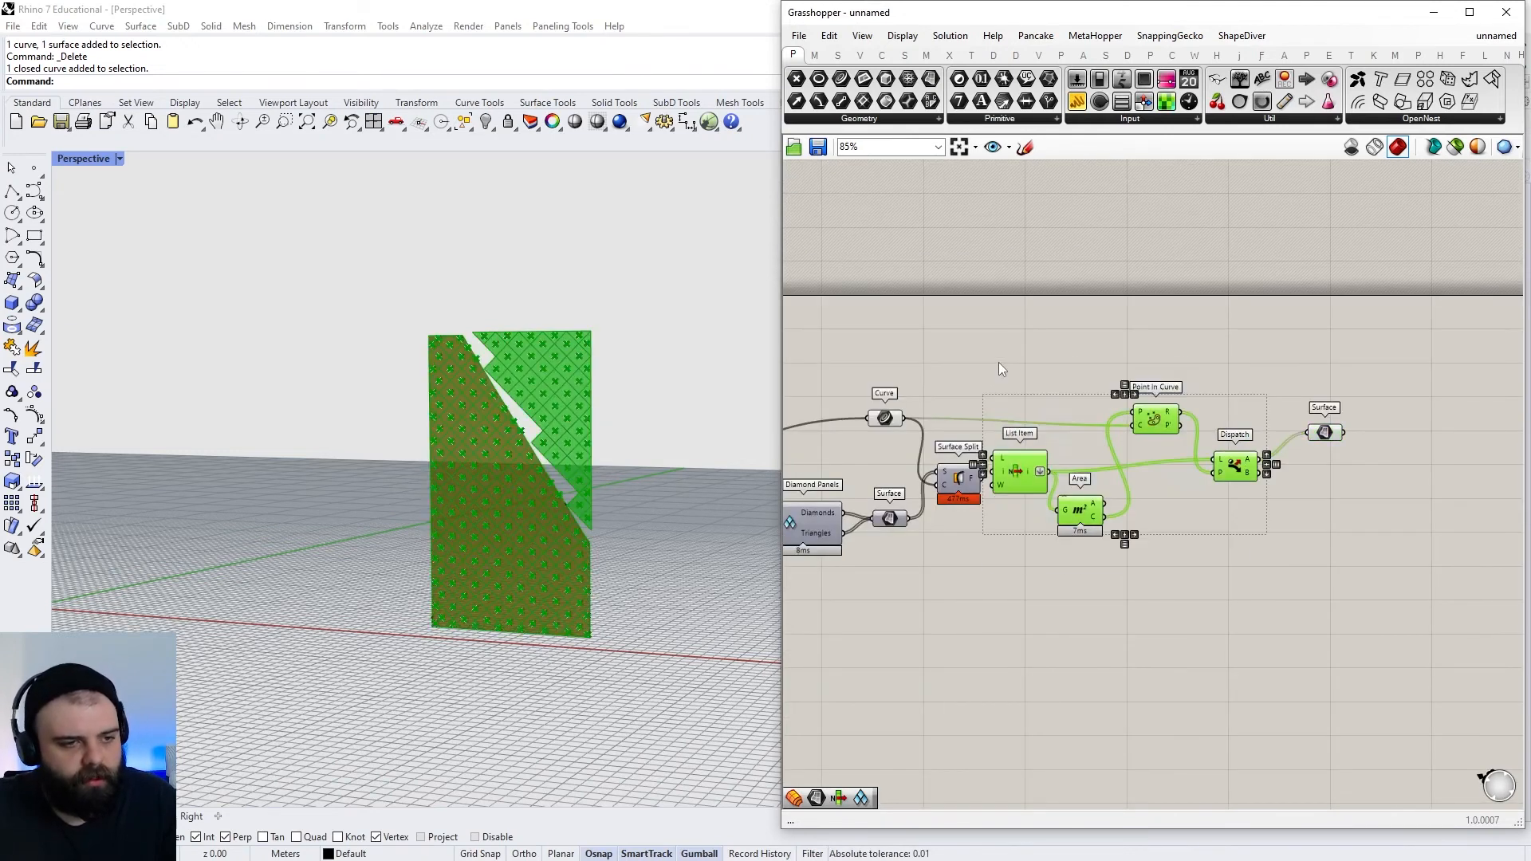
{"action": "key", "text": "ctrl+q"}
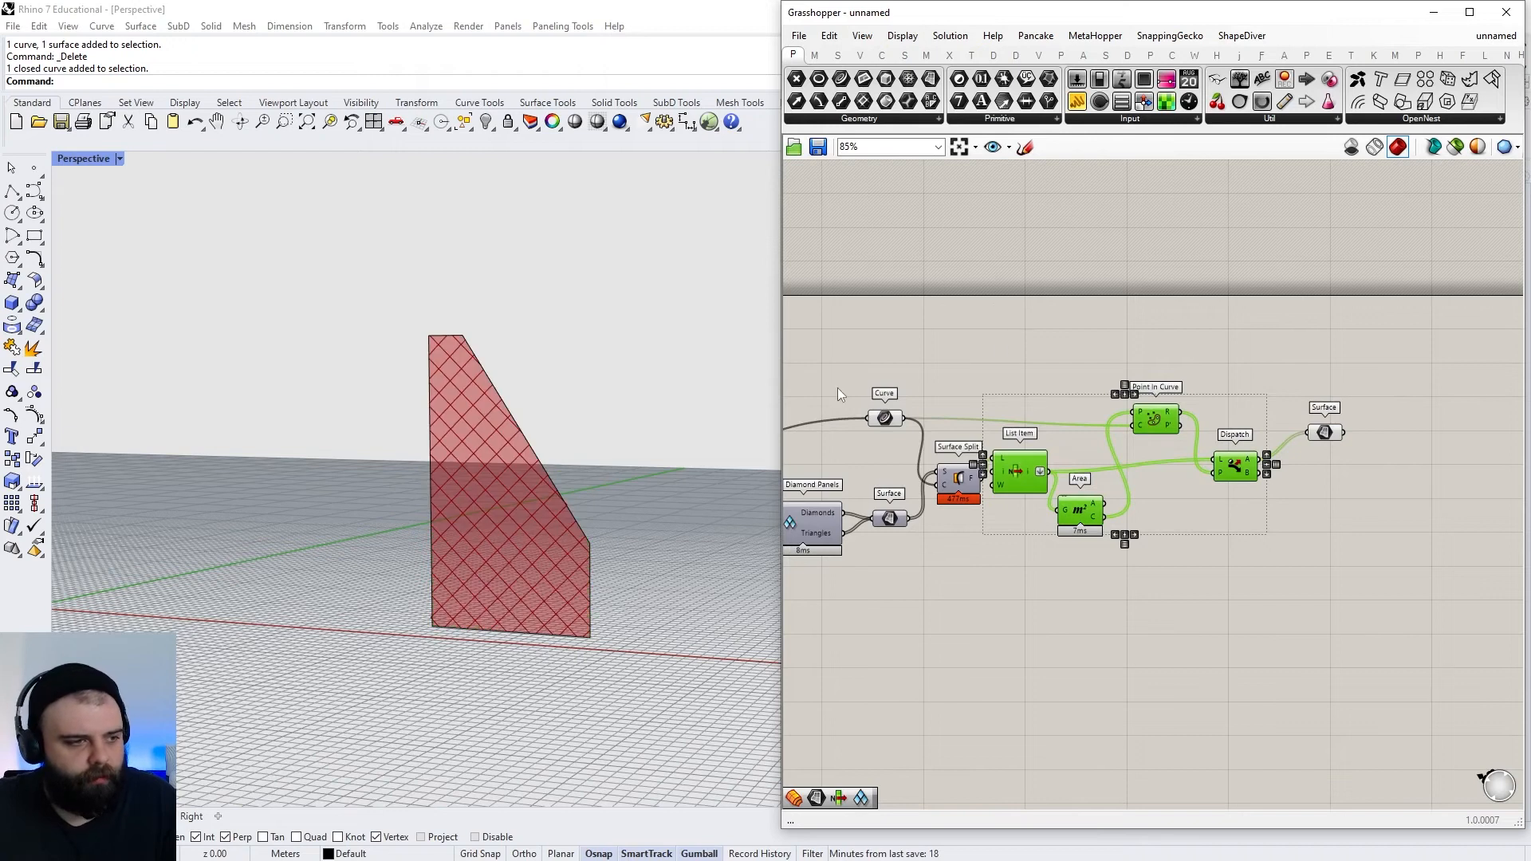
{"action": "left_click_drag", "start_coordinate": [837, 387], "coordinate": [871, 409]}
{"action": "left_click_drag", "start_coordinate": [910, 461], "coordinate": [911, 450]}
Line up the final Surface parameter with Dispatch's A output
{"action": "right_click_drag", "start_coordinate": [765, 414], "coordinate": [655, 438]}
{"action": "scroll", "coordinate": [655, 443], "scroll_direction": "up", "scroll_amount": 5}
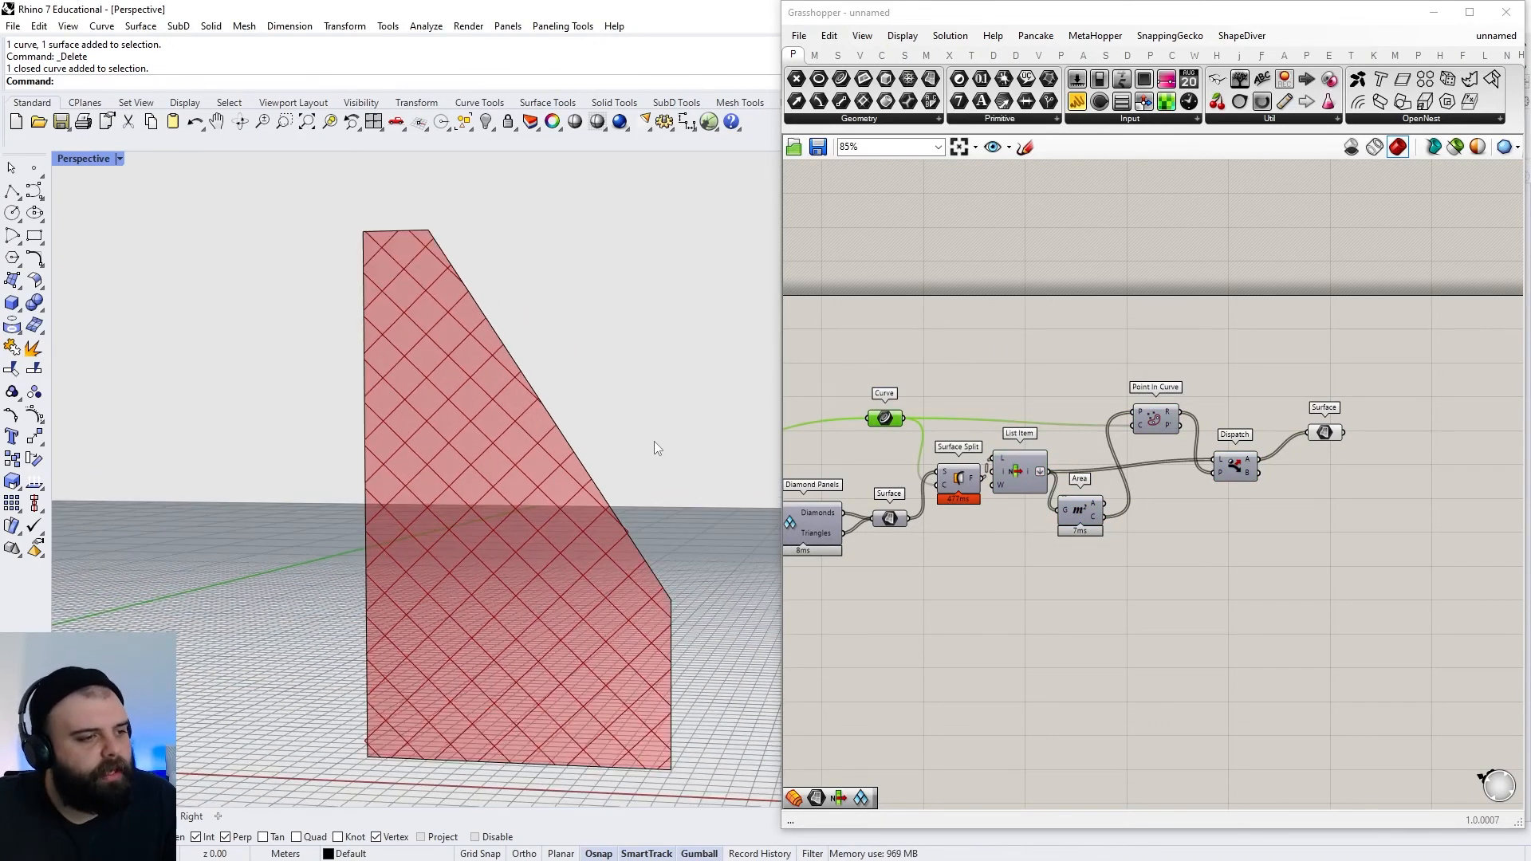
{"action": "scroll", "coordinate": [654, 443], "scroll_direction": "down", "scroll_amount": 3}
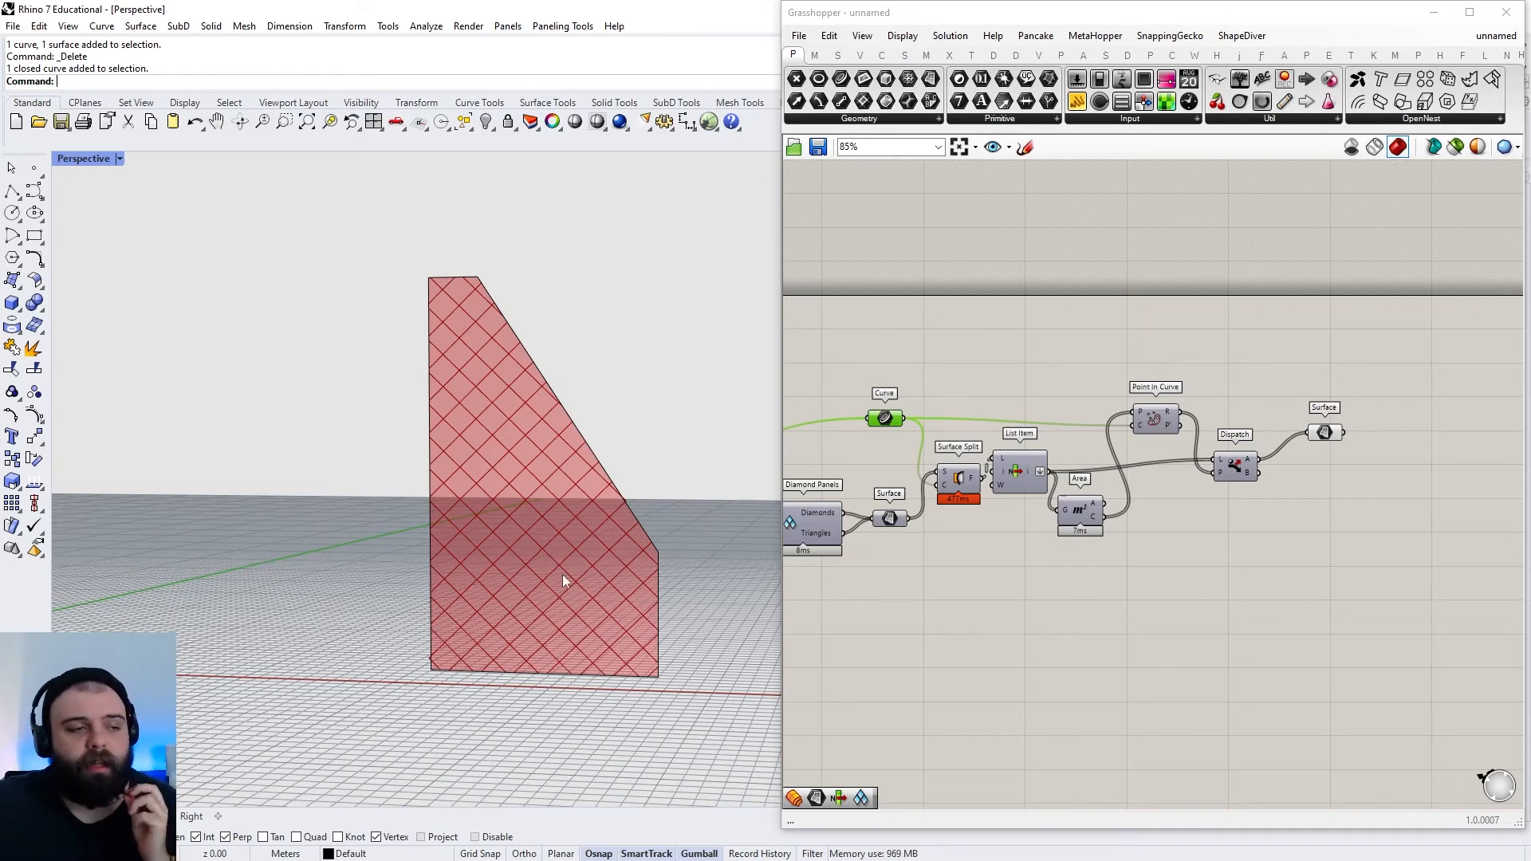
{"action": "scroll", "coordinate": [643, 448], "scroll_direction": "up", "scroll_amount": 3}
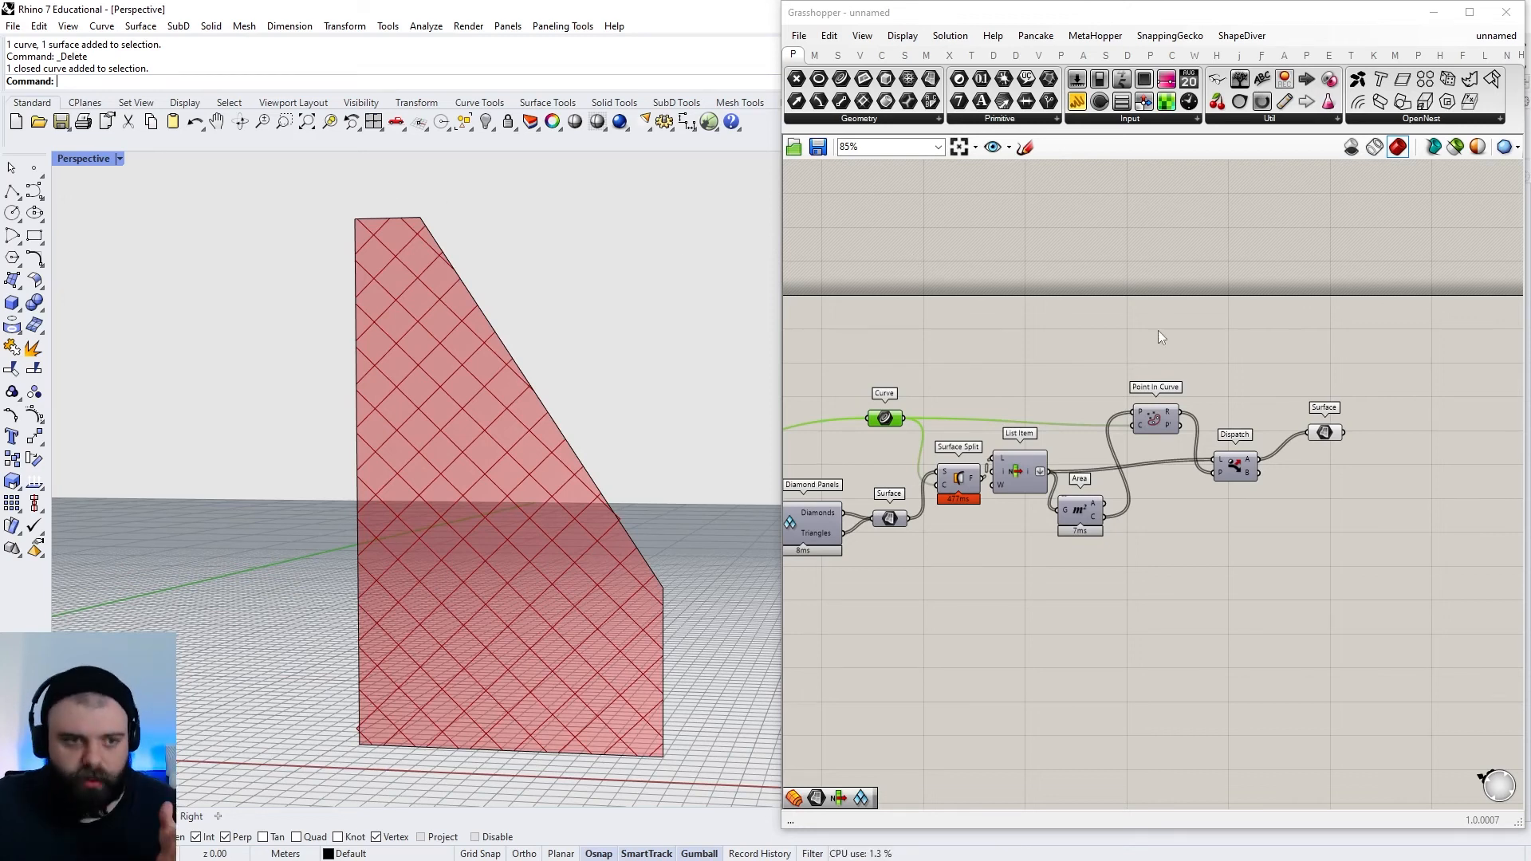
{"action": "scroll", "coordinate": [1331, 464], "scroll_direction": "up", "scroll_amount": 3}
{"action": "left_click_drag", "start_coordinate": [1319, 403], "coordinate": [1308, 455]}
{"action": "left_click", "coordinate": [1325, 405]}
Examine the diamond-panelled facade from several angles and review the complete component chain
{"action": "scroll", "coordinate": [654, 507], "scroll_direction": "up", "scroll_amount": 6}
{"action": "scroll", "coordinate": [659, 511], "scroll_direction": "down", "scroll_amount": 6}
{"action": "right_click", "coordinate": [659, 511]}
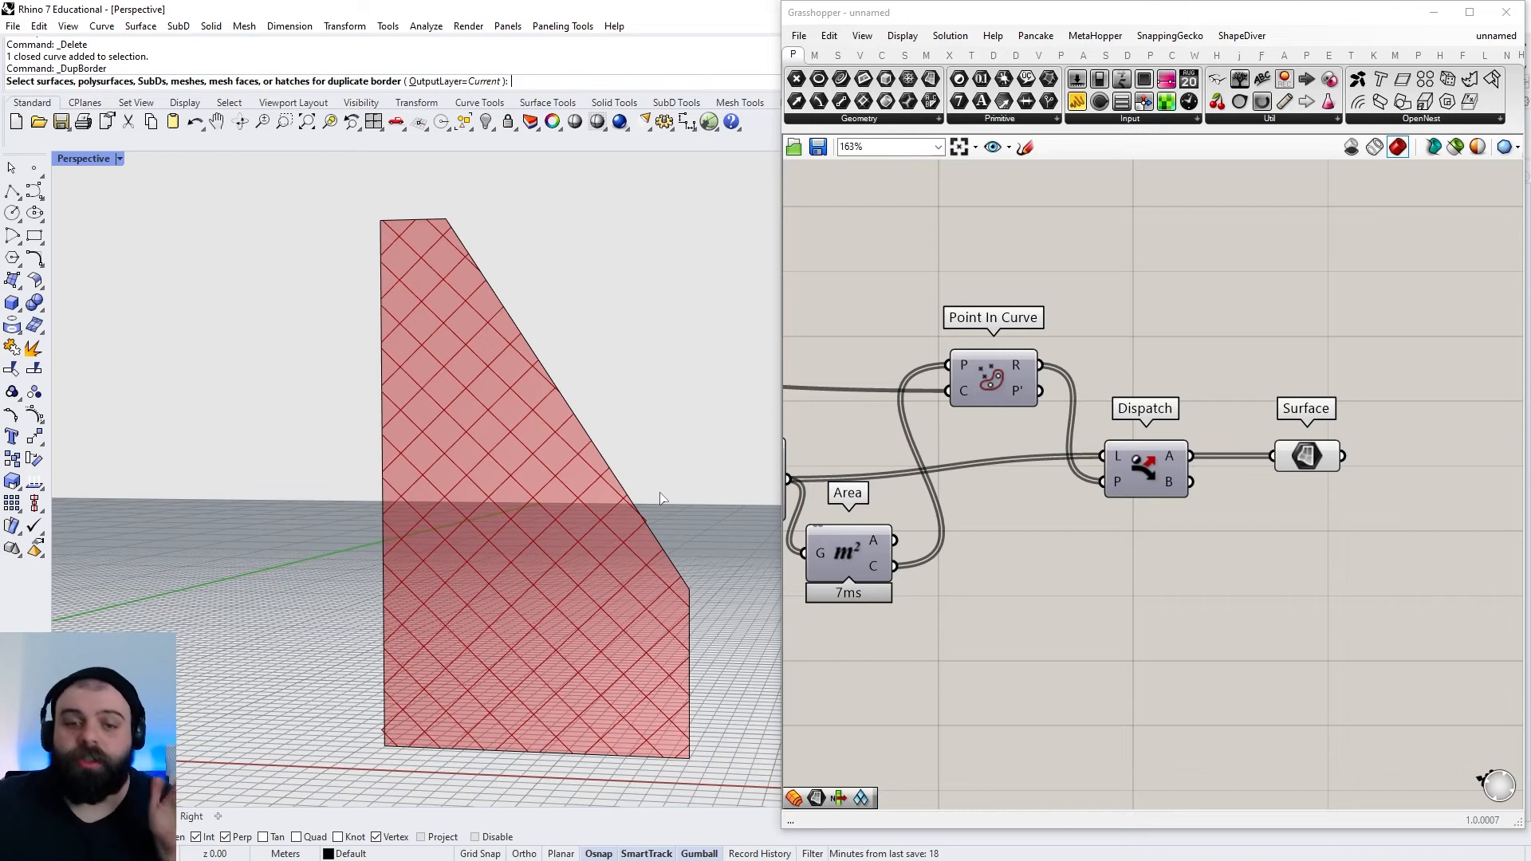
{"action": "scroll", "coordinate": [660, 490], "scroll_direction": "down", "scroll_amount": 5}
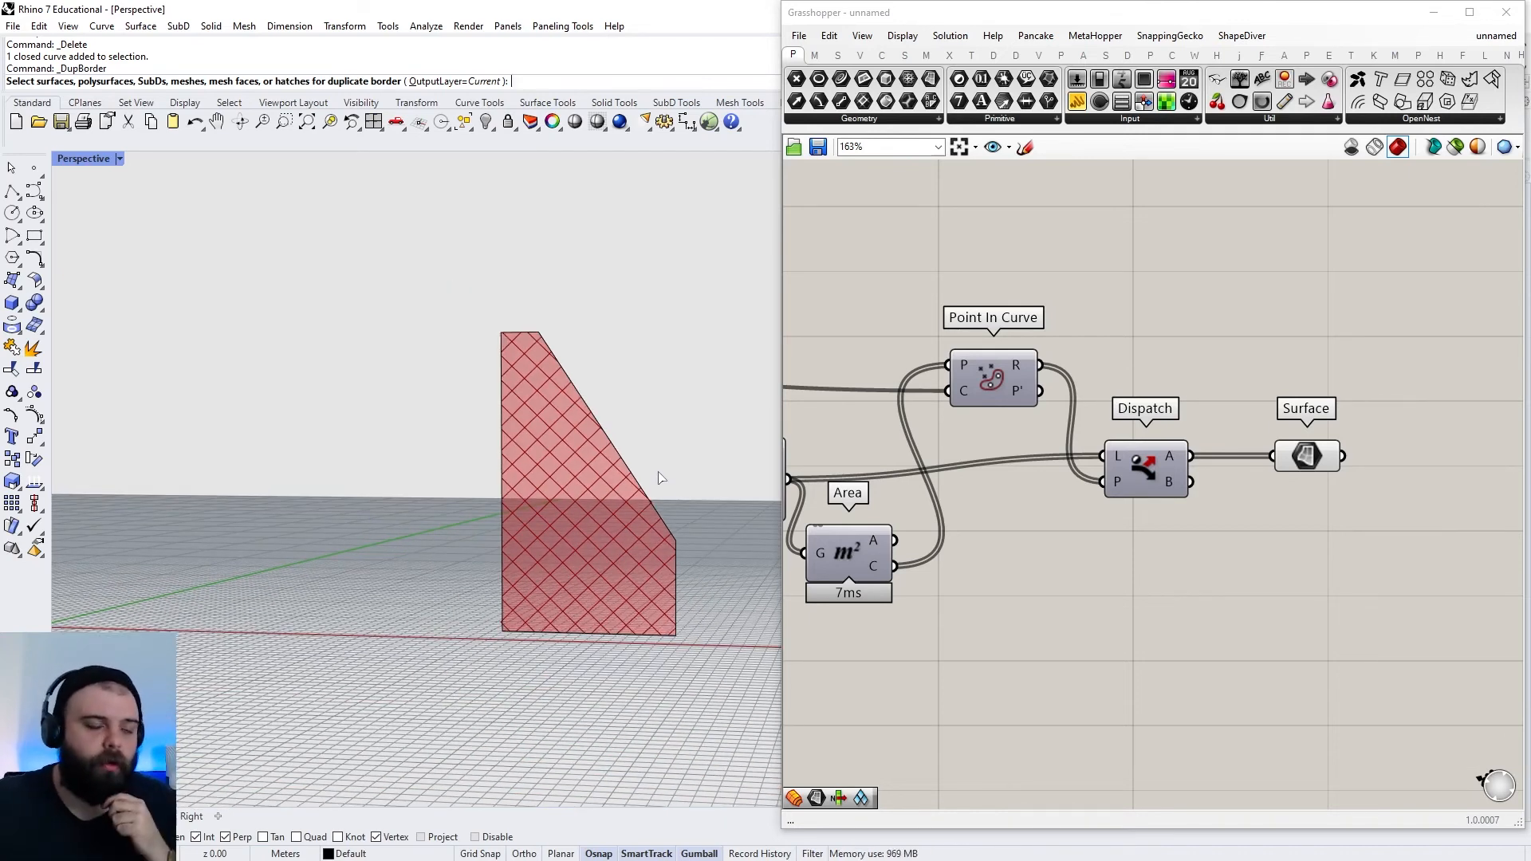
{"action": "scroll", "coordinate": [1274, 357], "scroll_direction": "down", "scroll_amount": 3}
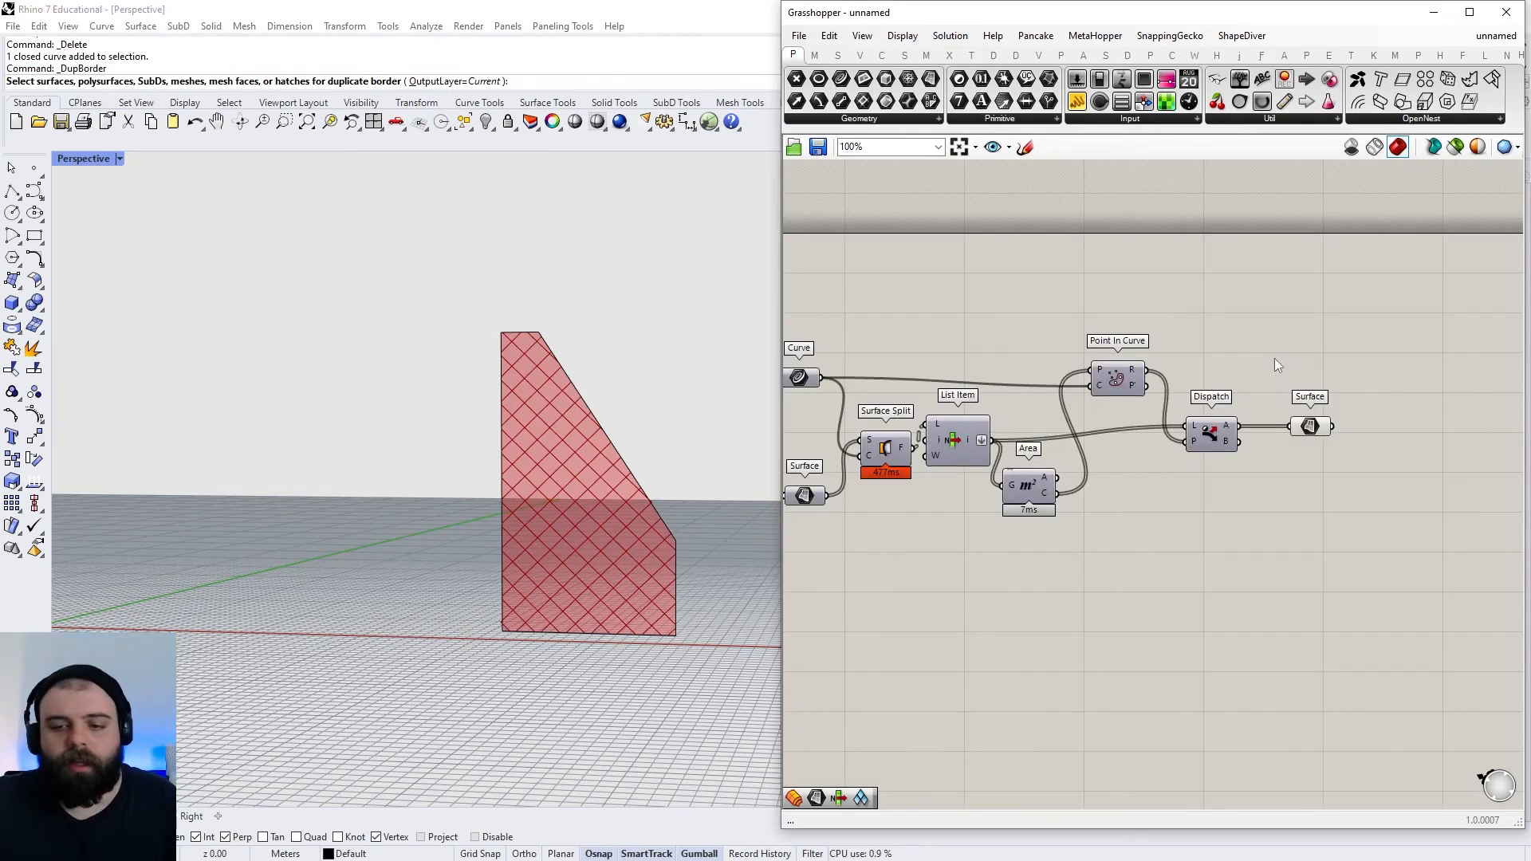
{"action": "scroll", "coordinate": [1291, 486], "scroll_direction": "down", "scroll_amount": 1}
{"action": "left_click_drag", "start_coordinate": [1334, 599], "coordinate": [1290, 483]}
{"action": "scroll", "coordinate": [1291, 482], "scroll_direction": "down", "scroll_amount": 2}
{"action": "scroll", "coordinate": [887, 462], "scroll_direction": "up", "scroll_amount": 2}
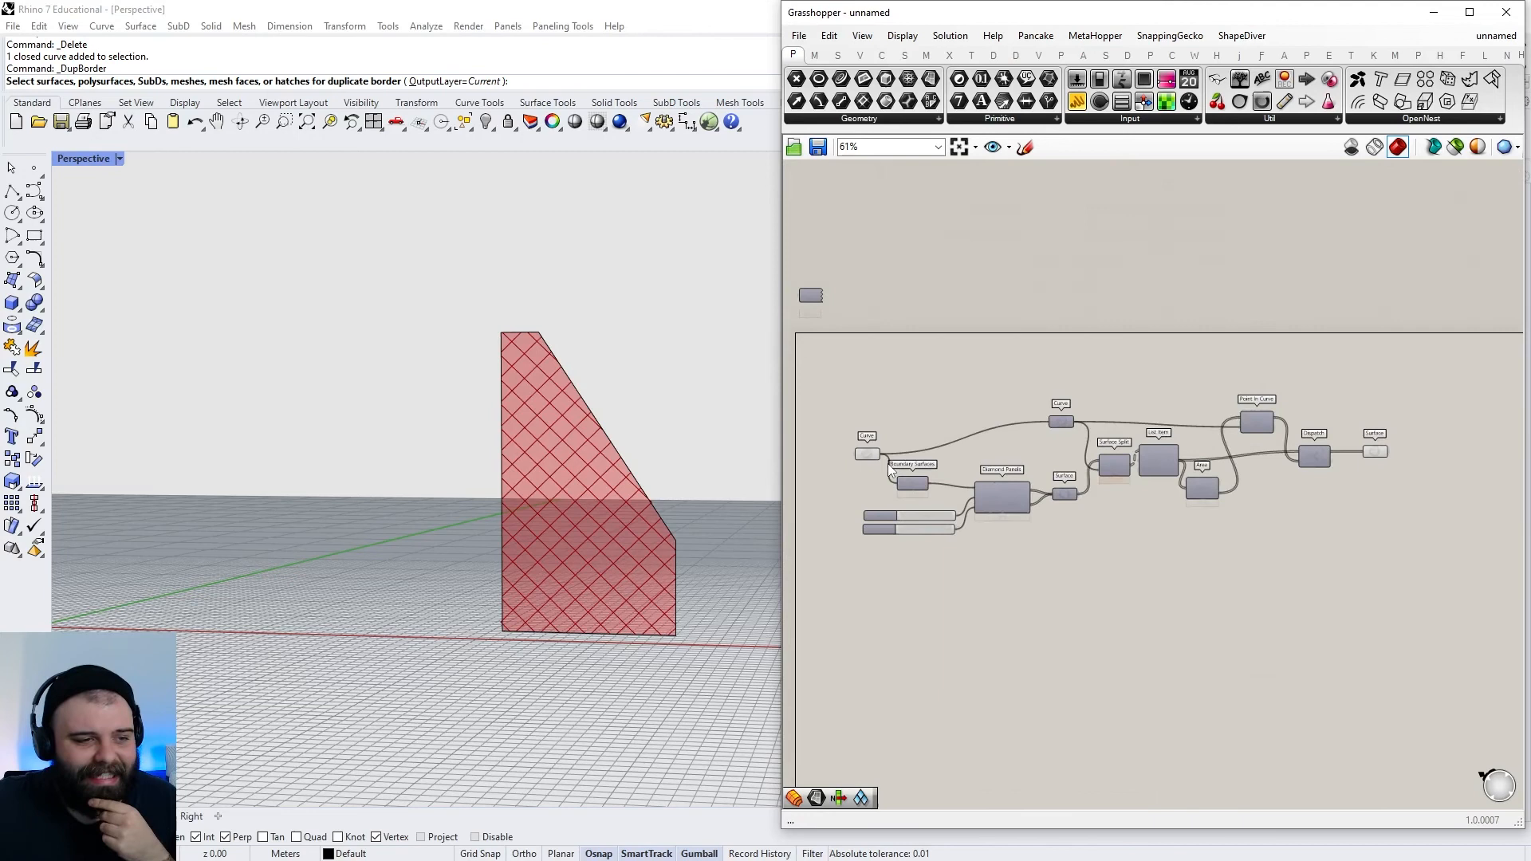
{"action": "right_click_drag", "start_coordinate": [450, 372], "coordinate": [404, 409]}
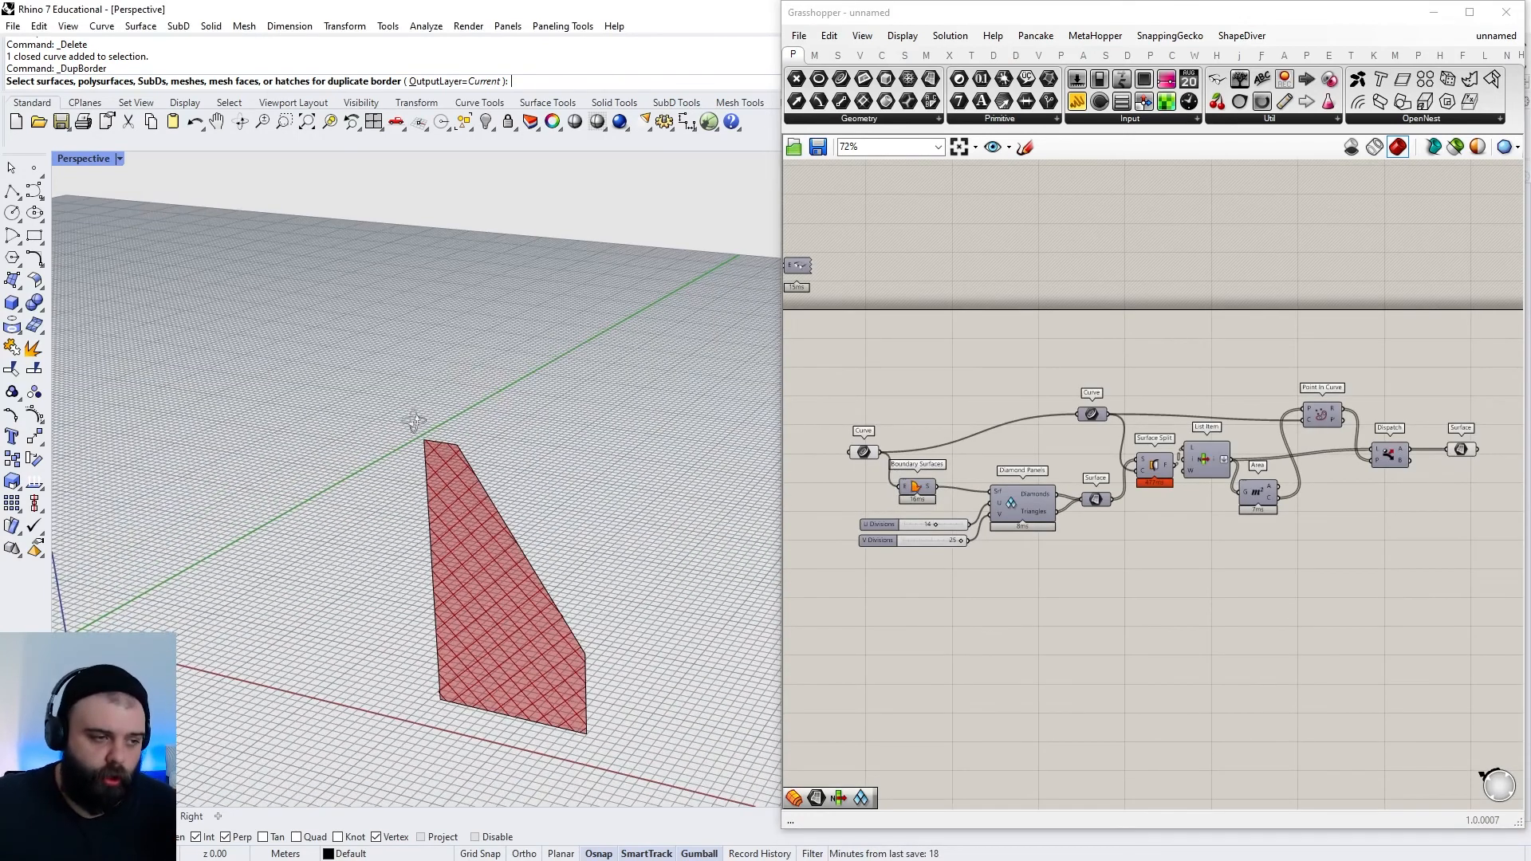
{"action": "right_click_drag", "start_coordinate": [527, 407], "coordinate": [522, 477]}
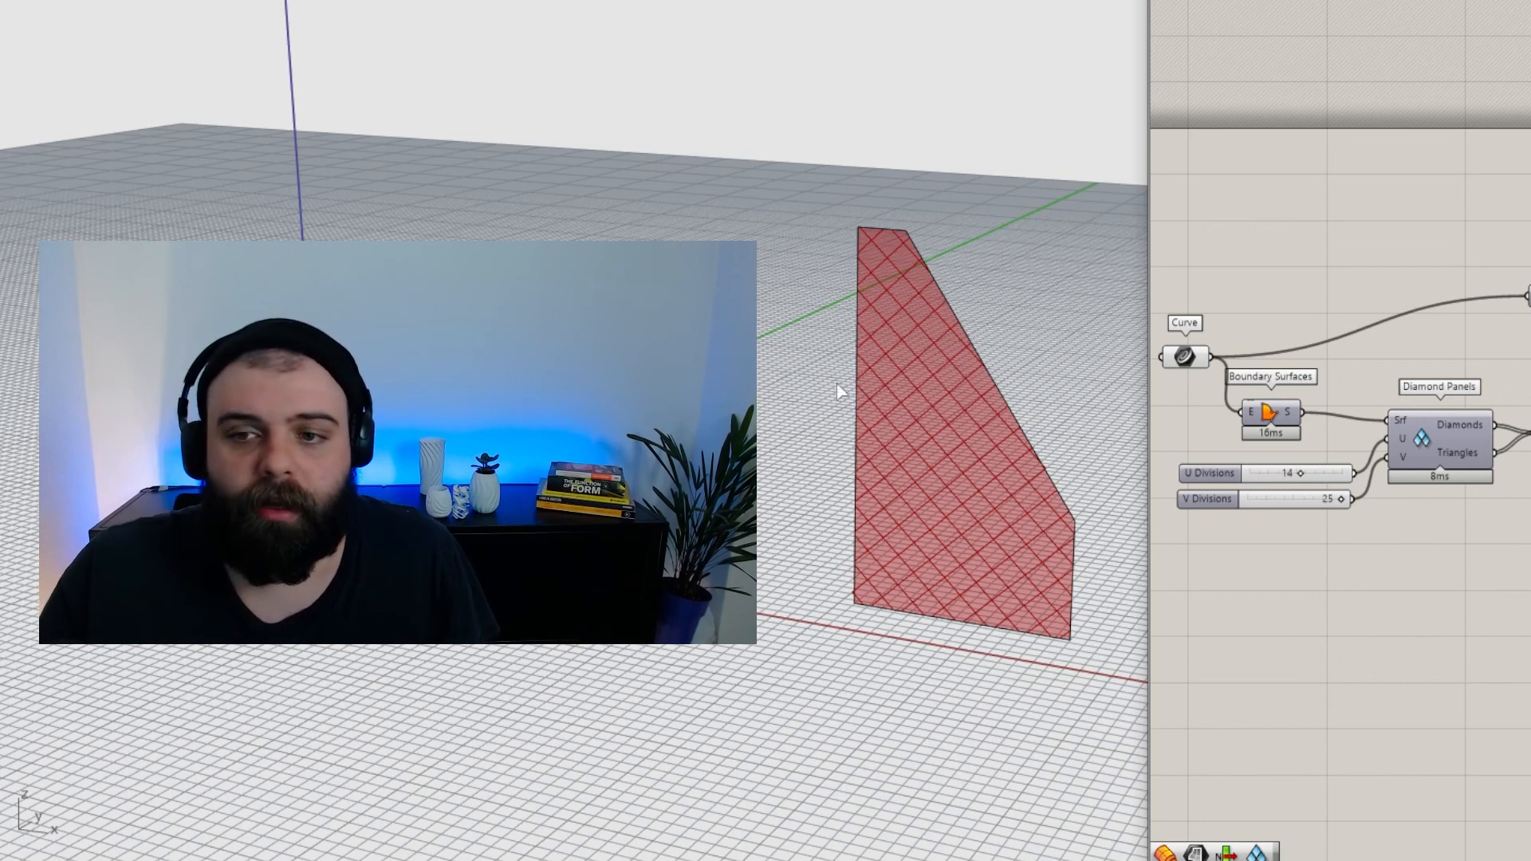
Move the input Curve parameter higher, above and slightly to the left of Boundary Surfaces
{"action": "left_click_drag", "start_coordinate": [1185, 354], "coordinate": [1177, 307]}
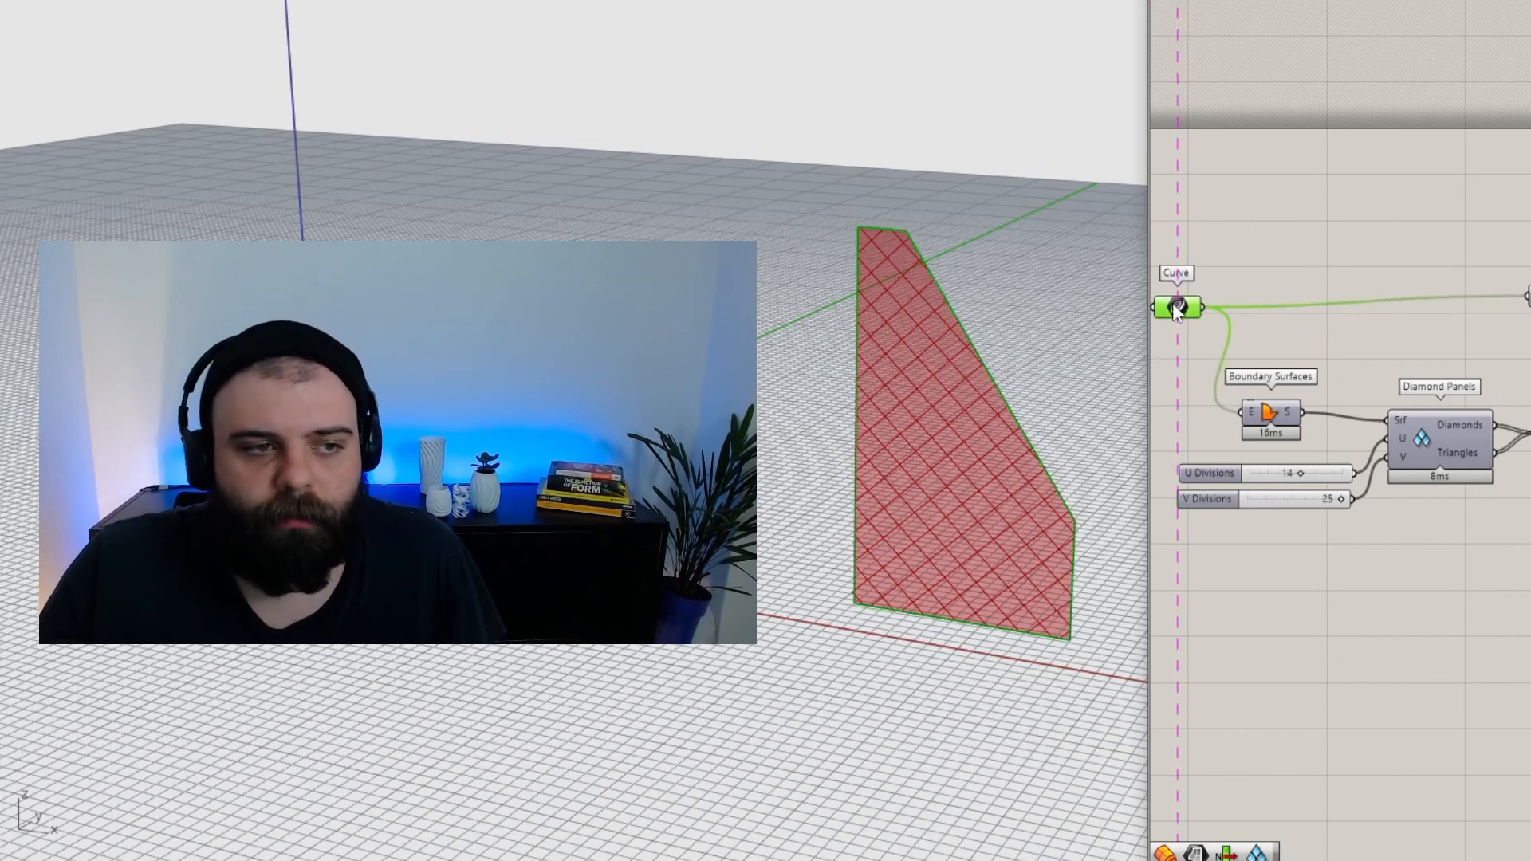
{"action": "left_click", "coordinate": [1242, 266]}
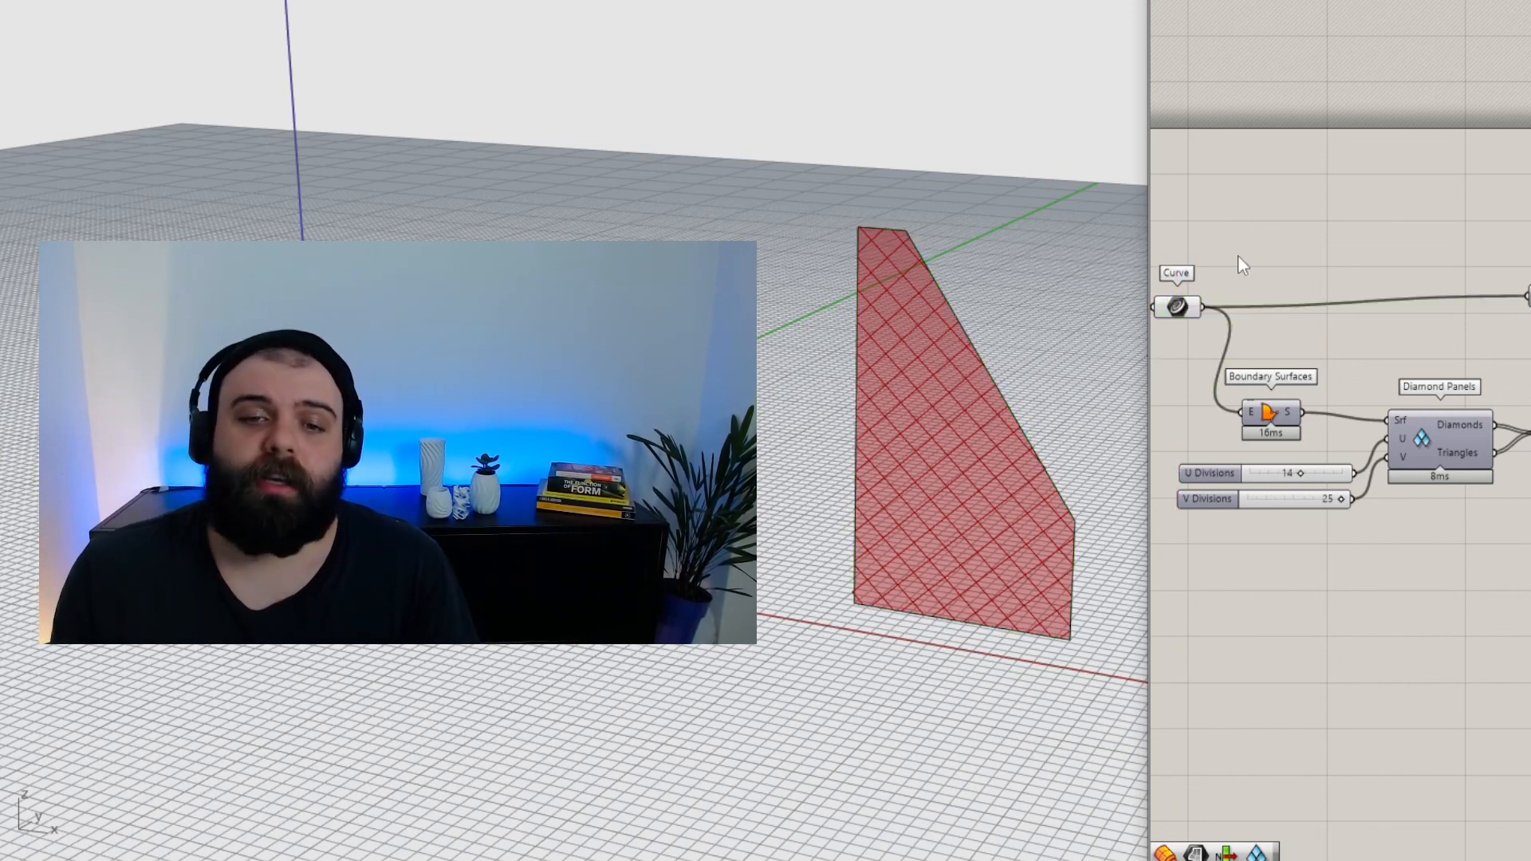